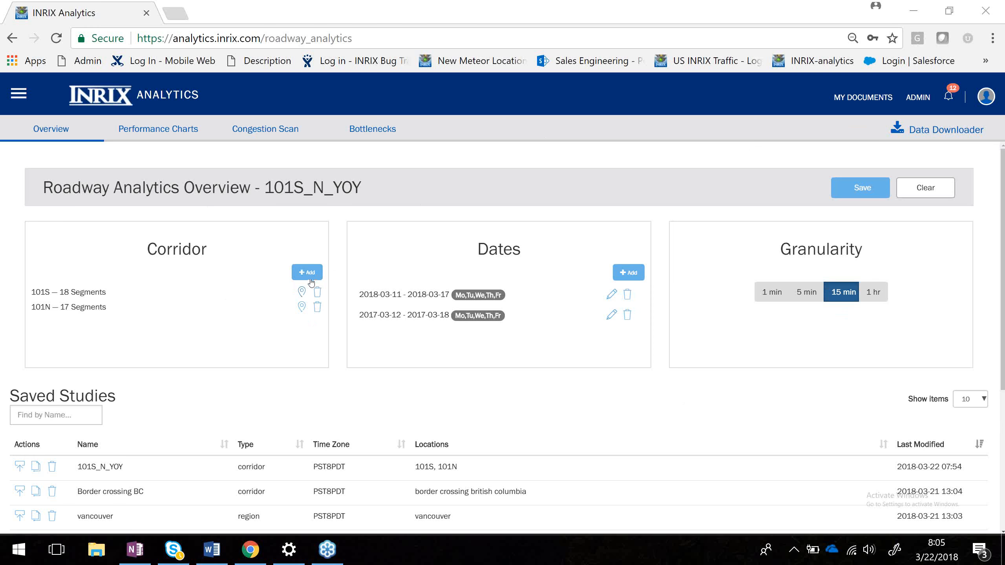
Open a new corridor study location for the roadway analytics overview.
click(302, 293)
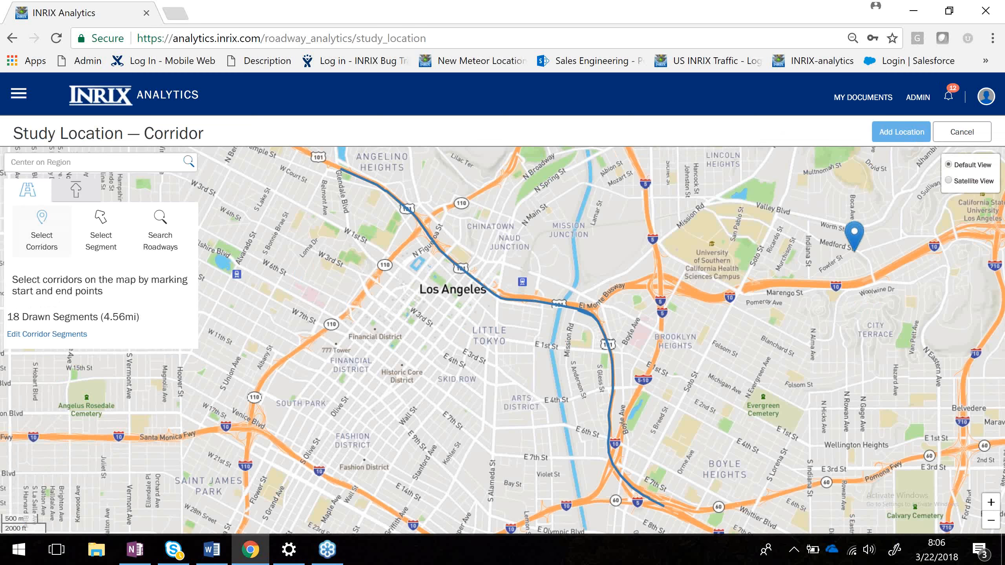
click(957, 136)
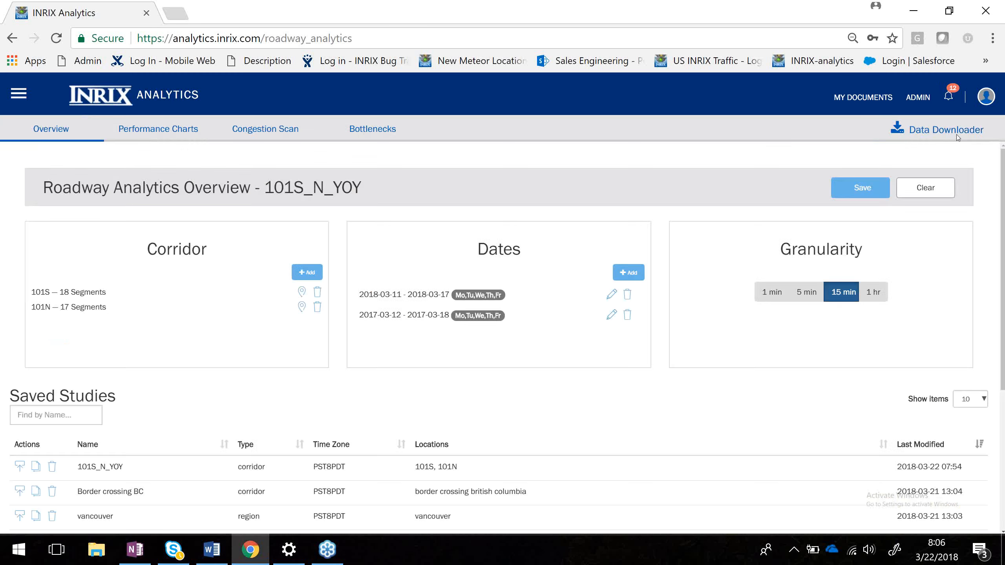
click(309, 274)
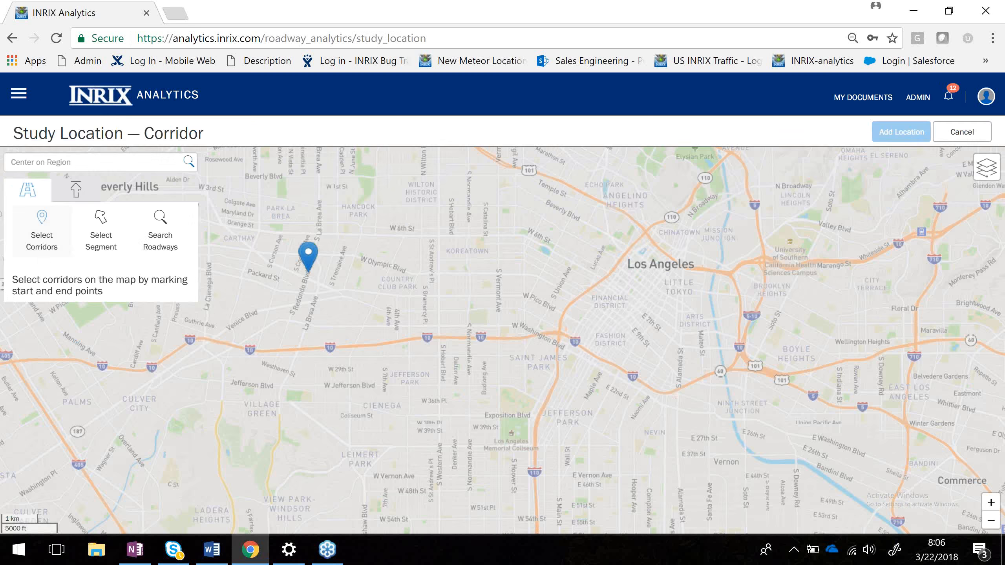
Center the map on Los Angeles, California, United States.
scroll(308, 261, down, 5)
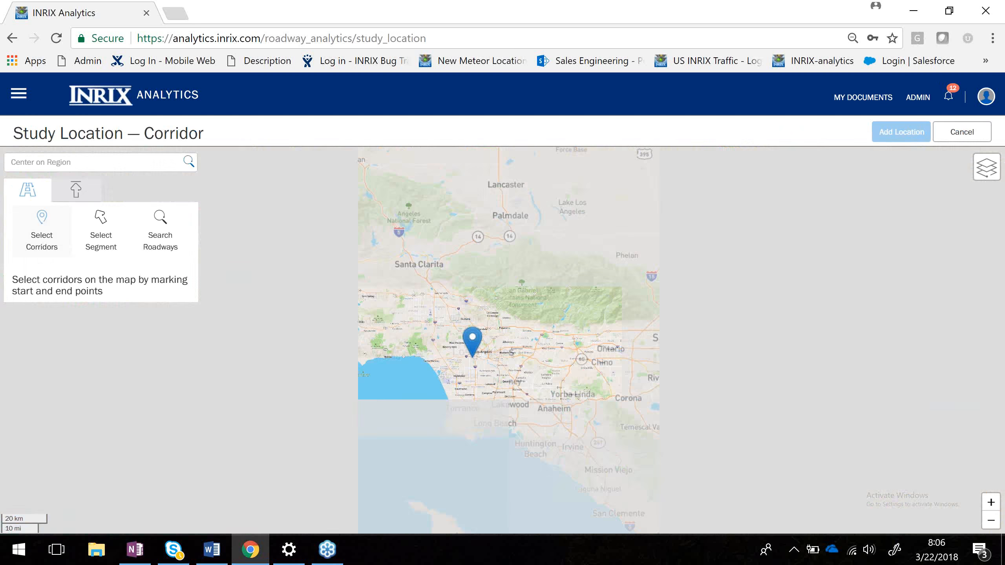
text(Los)
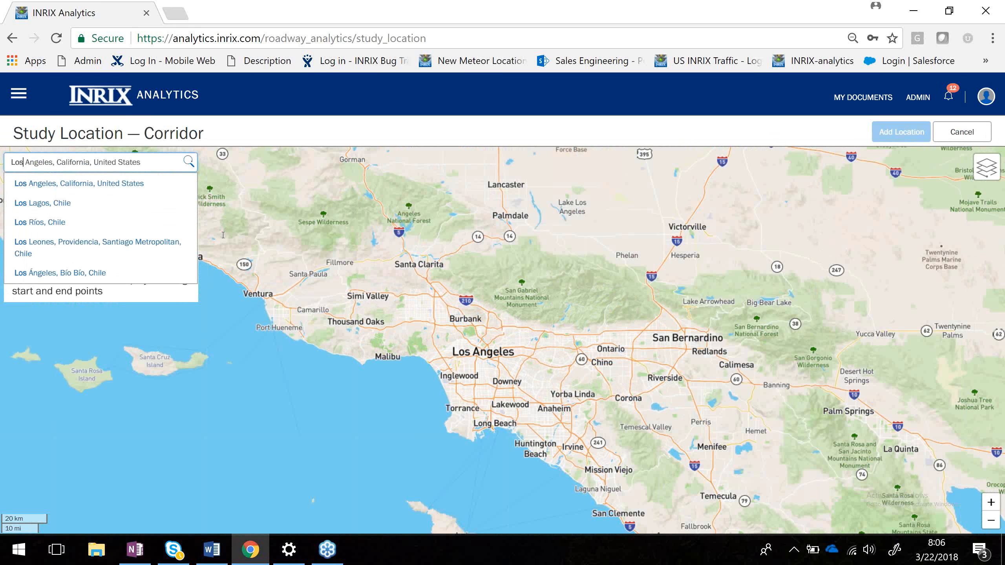
click(85, 189)
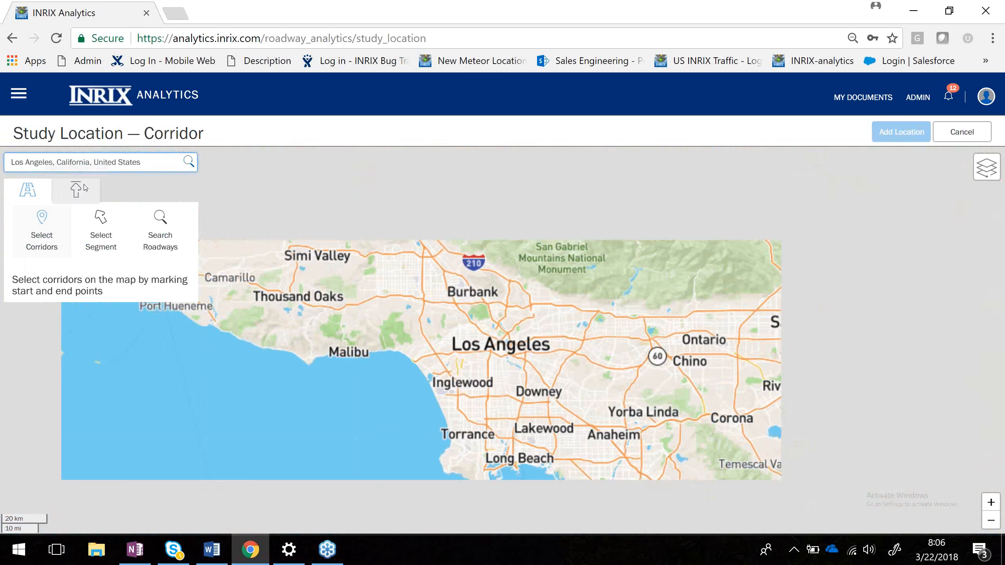
Set up a roadway search for road name 101 in Los Angeles county, California.
click(76, 190)
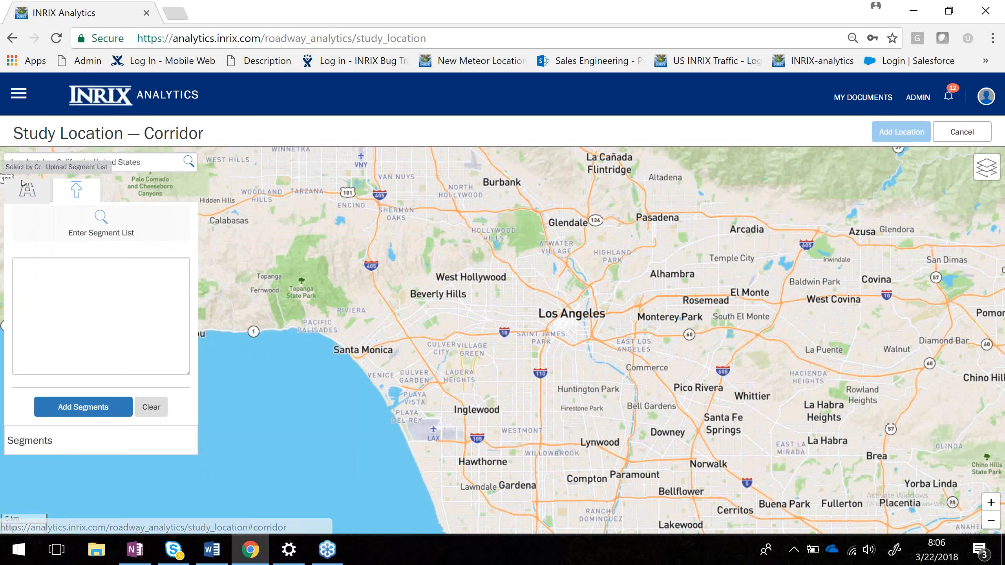
click(28, 190)
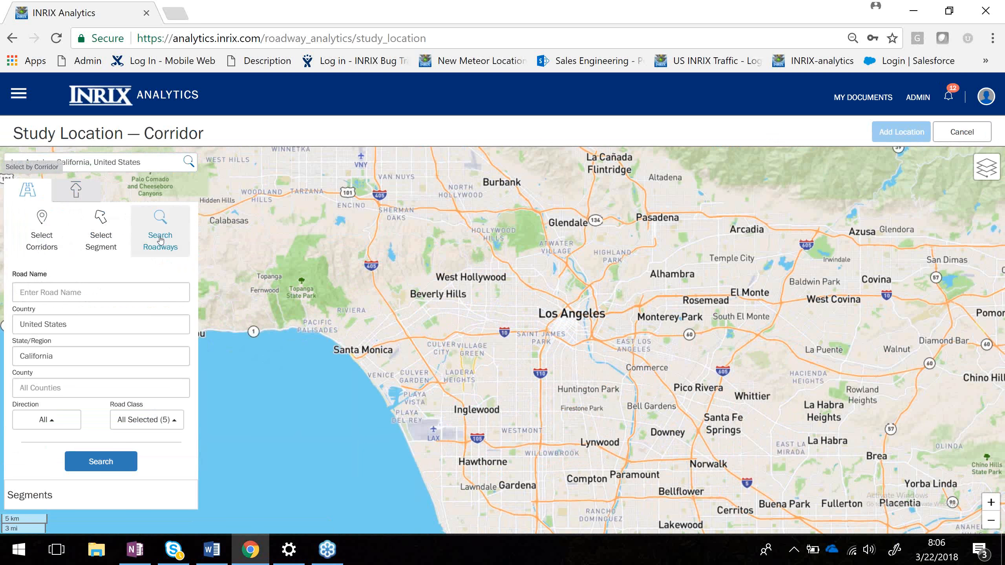
click(58, 293)
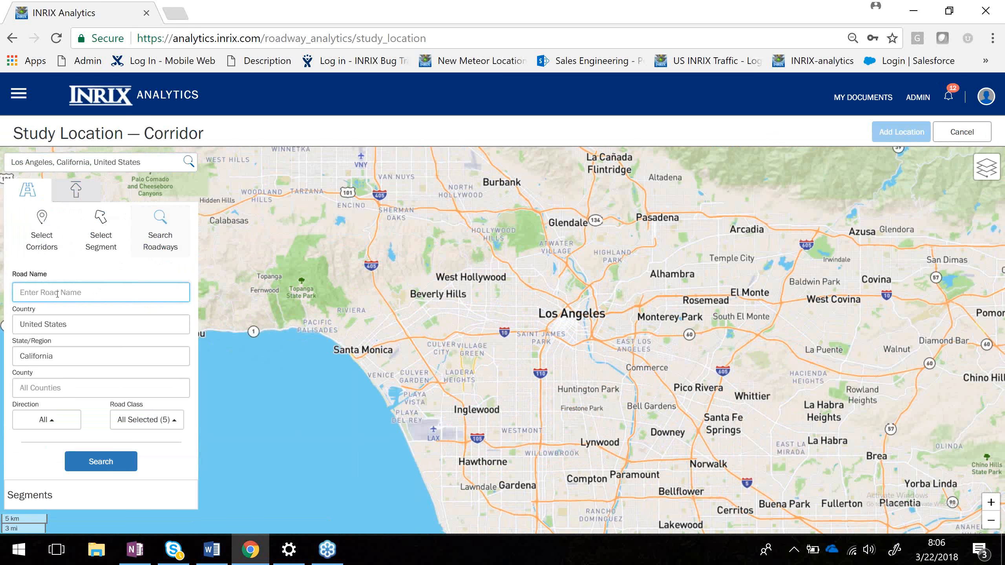
text(101)
click(47, 391)
text(Los)
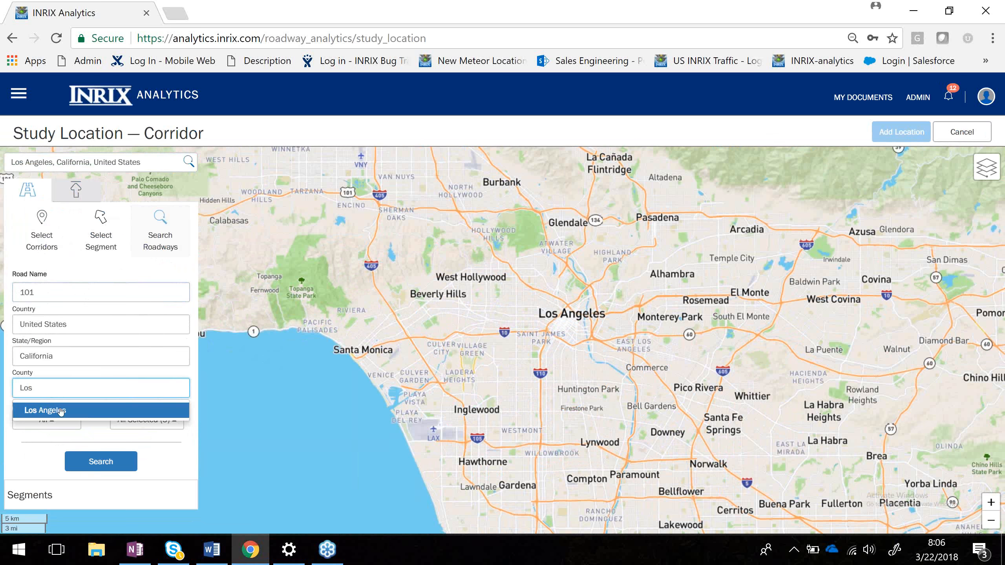
click(61, 411)
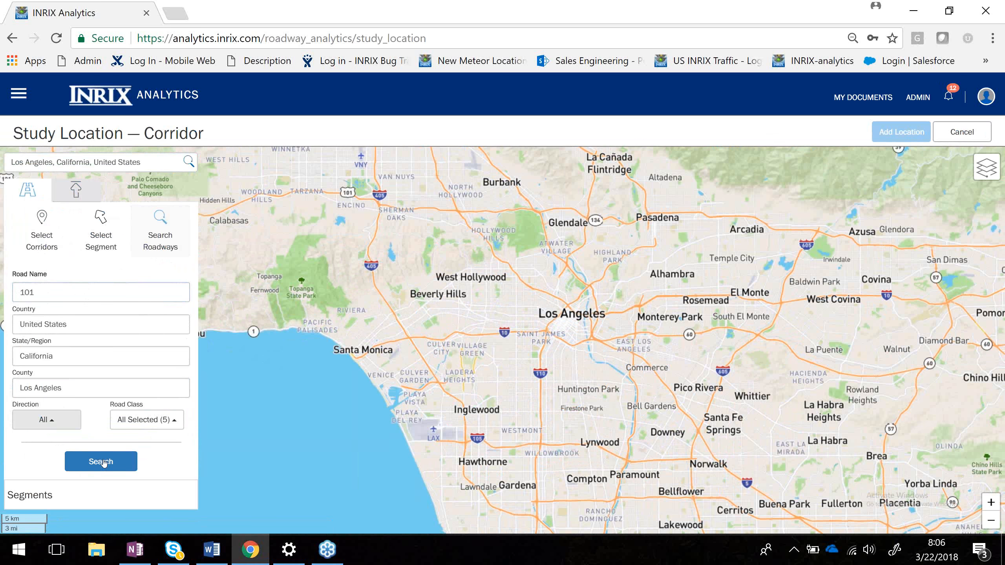
Run the roadway search with all directions and all road classes selected.
click(51, 421)
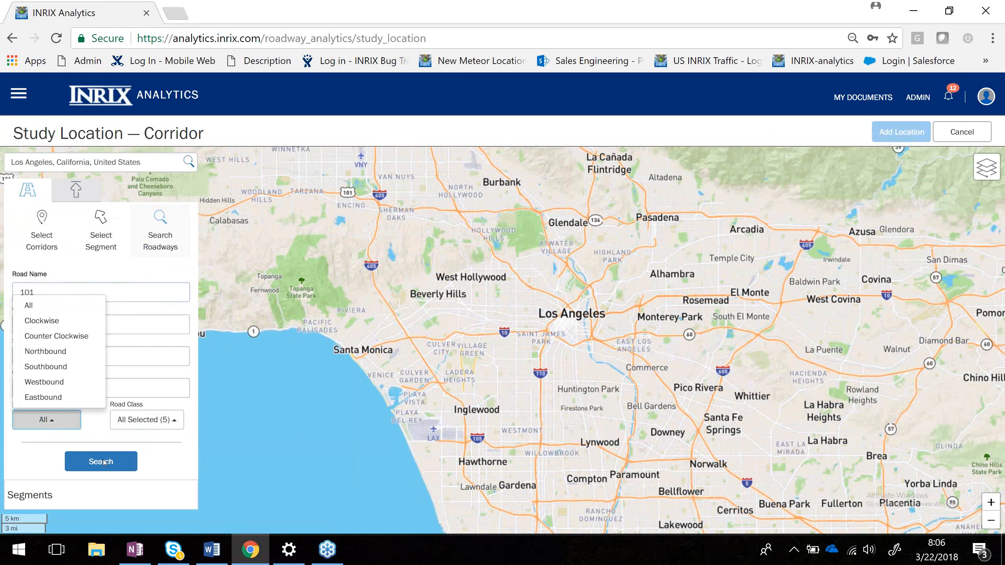
click(167, 420)
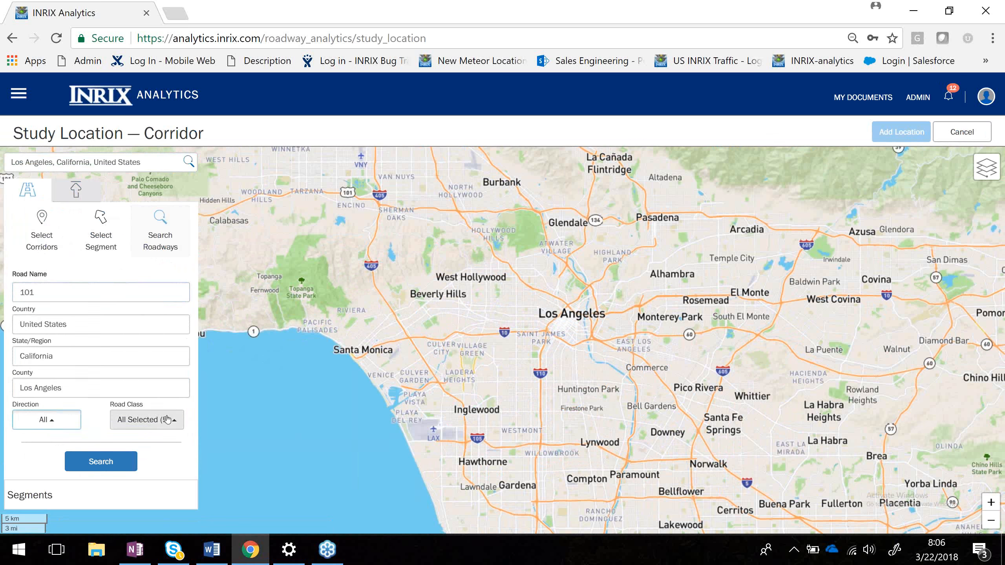
click(100, 463)
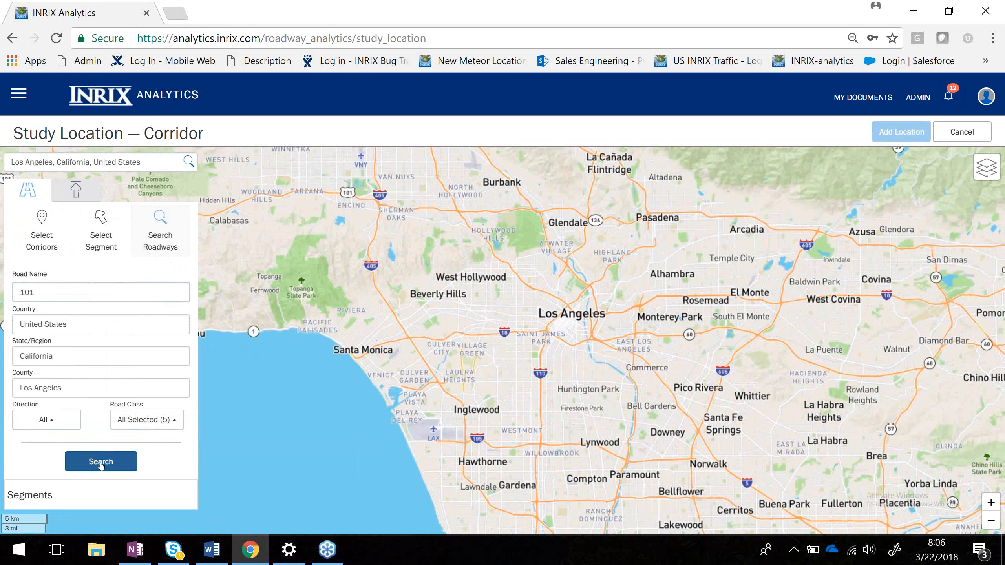
click(100, 464)
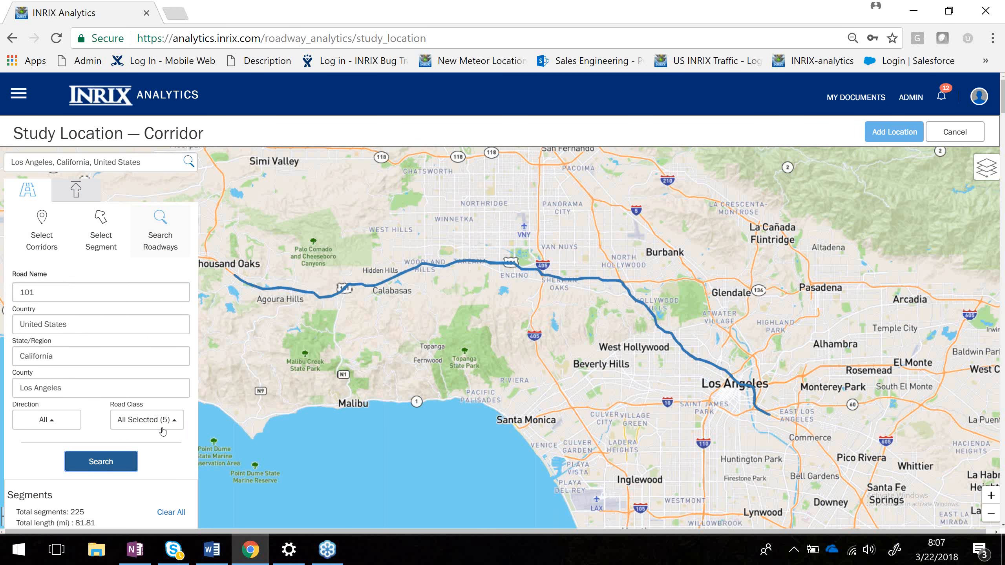
Scroll through the list of segments found for the 101 search.
scroll(162, 431, down, 2)
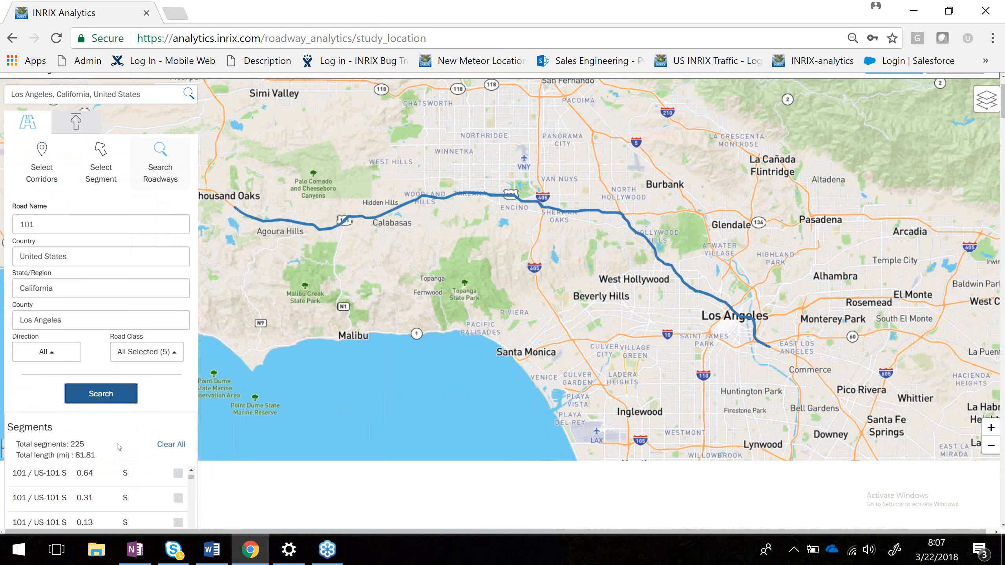
scroll(119, 447, down, 6)
scroll(119, 326, down, 3)
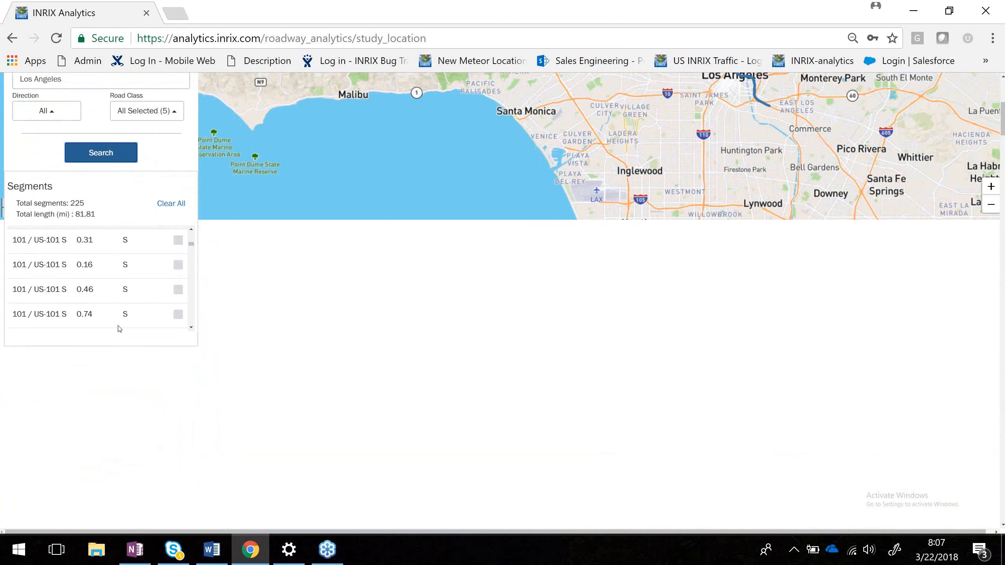
scroll(119, 329, up, 3)
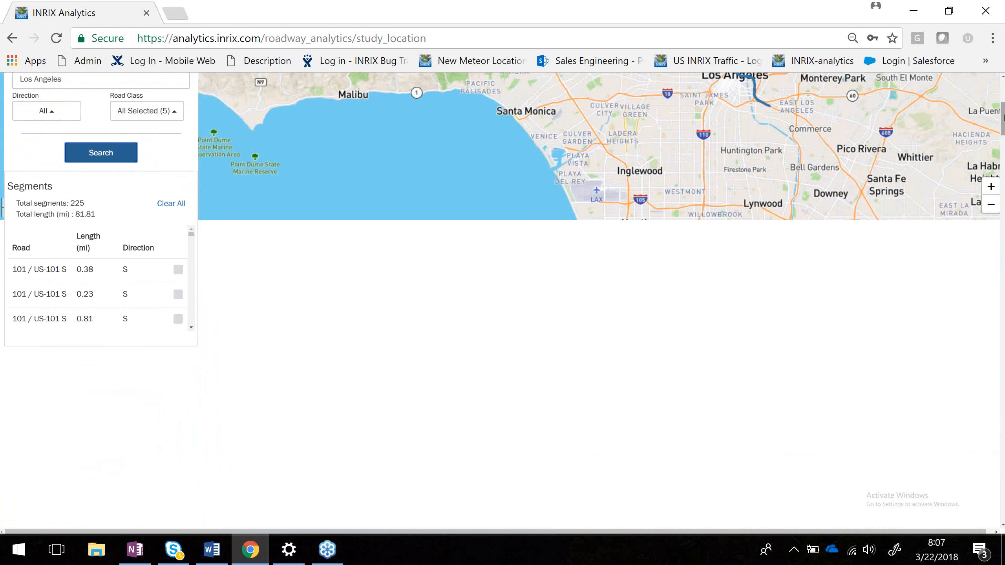
drag(1004, 115, 1003, 83)
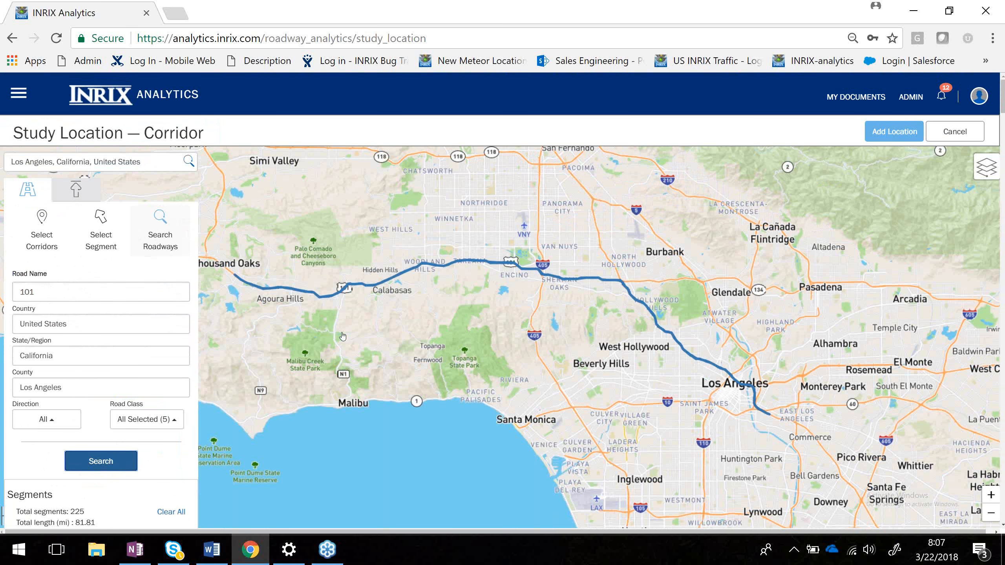
Delete two 101 segments near Agoura Hills from the selection on the map.
click(317, 298)
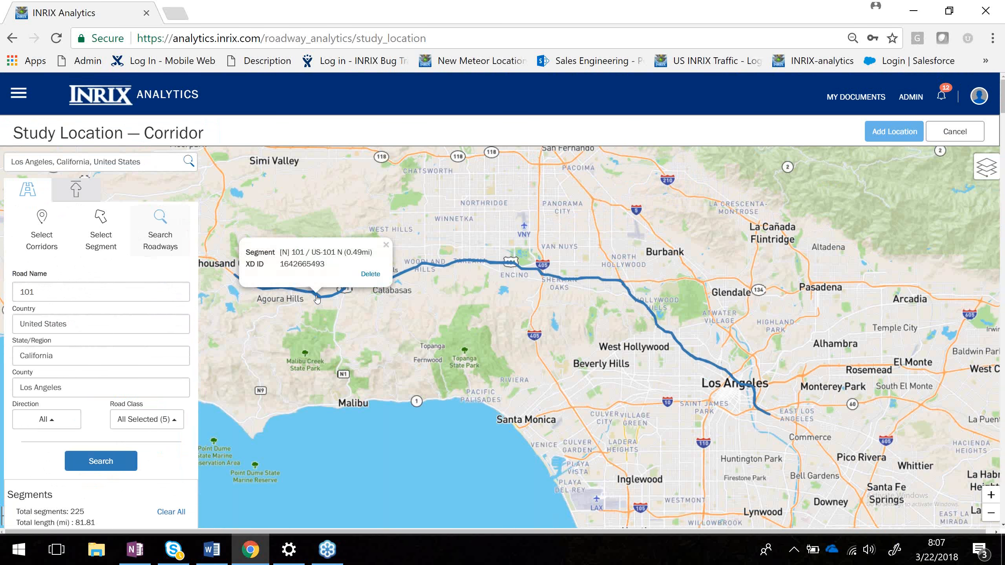
click(370, 275)
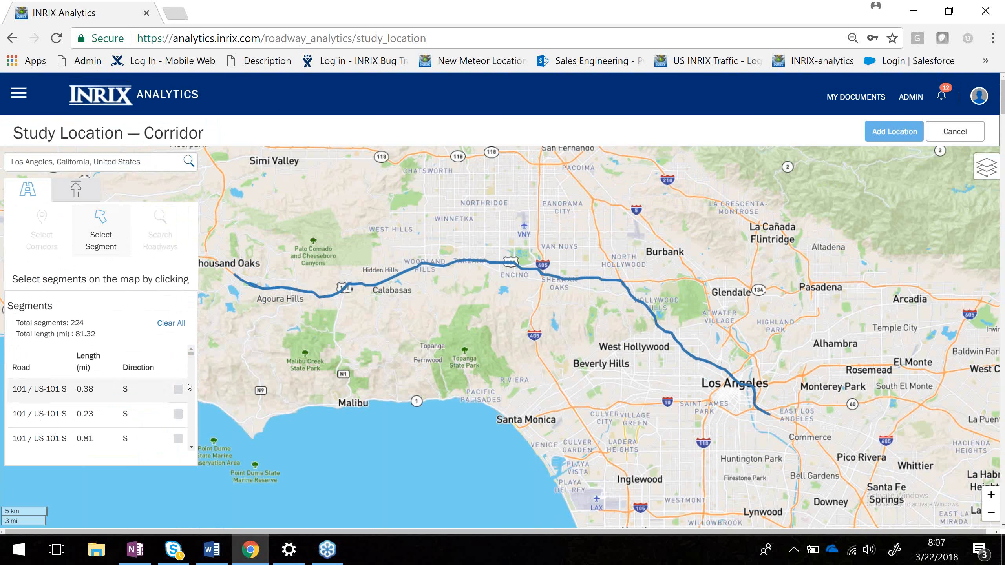
click(179, 389)
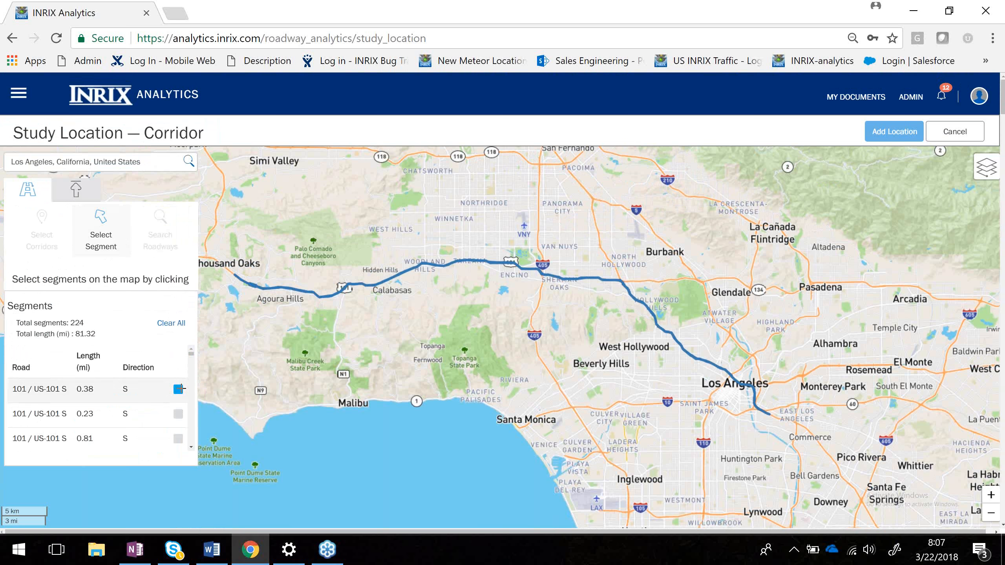
click(313, 296)
click(365, 272)
Clear all selected segments and switch to corridor selection by start and end points.
click(173, 324)
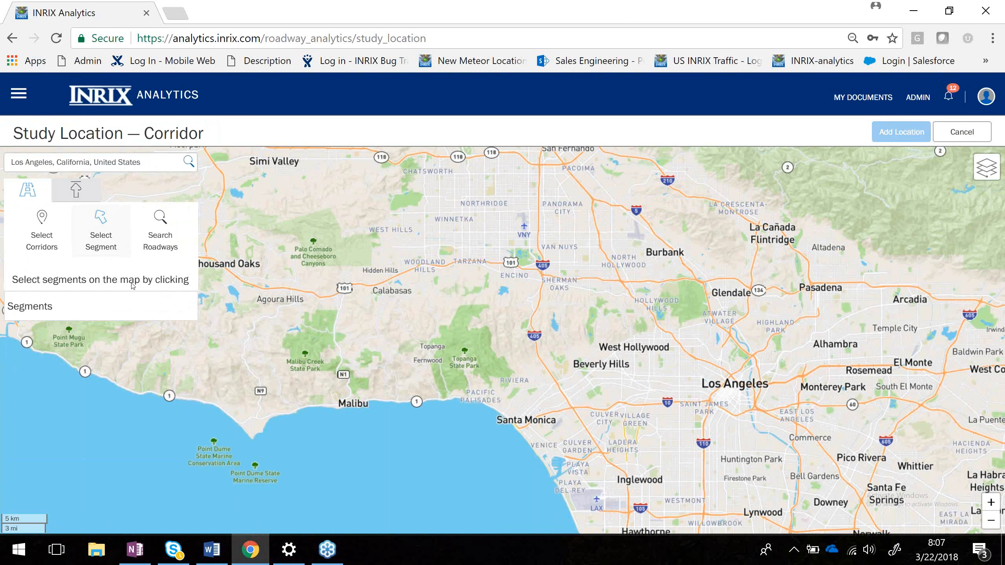
click(43, 236)
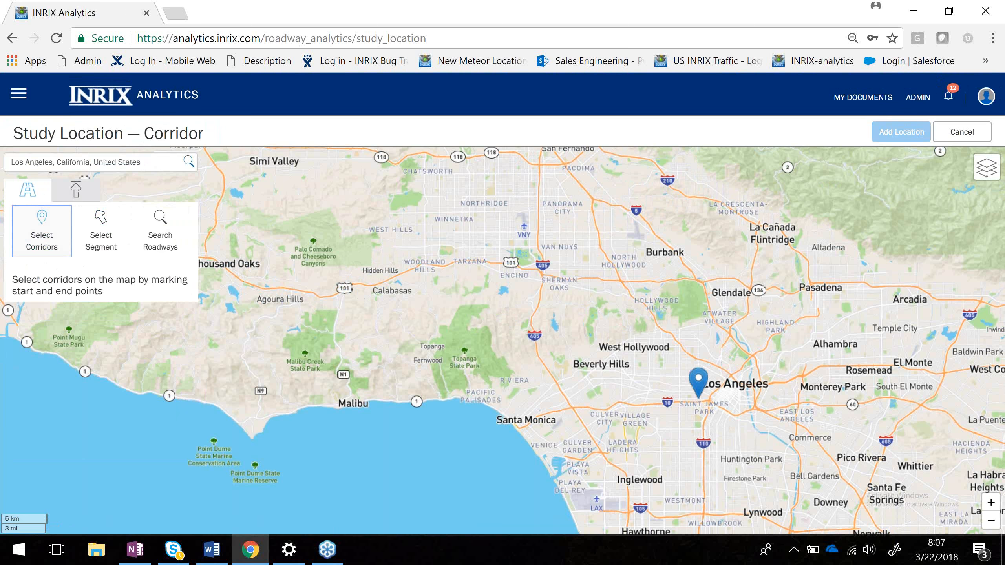
Mark the corridor start point on I-10 near 4th Ave, choosing eastbound 10 / I-10 E.
scroll(698, 382, down, 1)
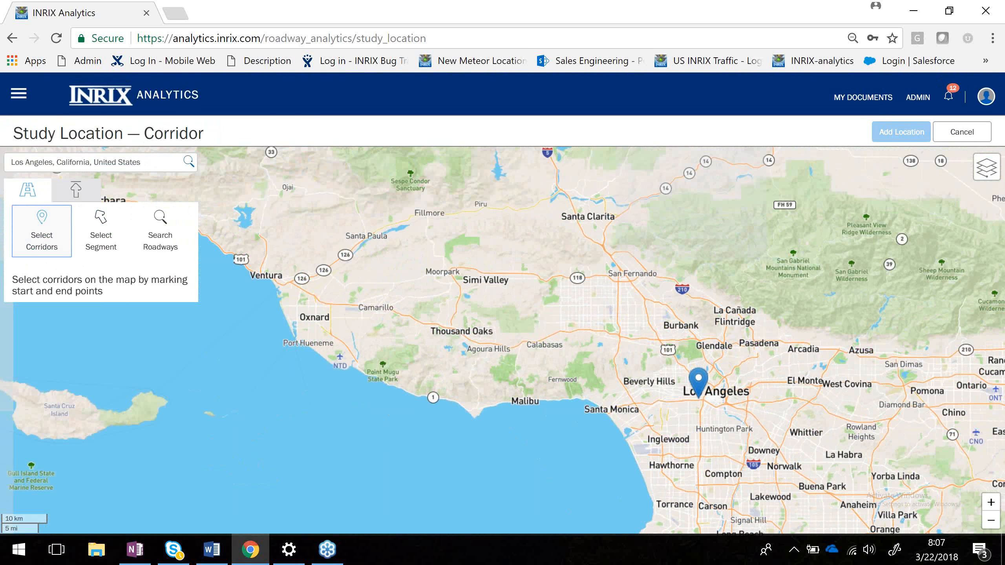
scroll(699, 382, up, 1)
scroll(747, 477, up, 1)
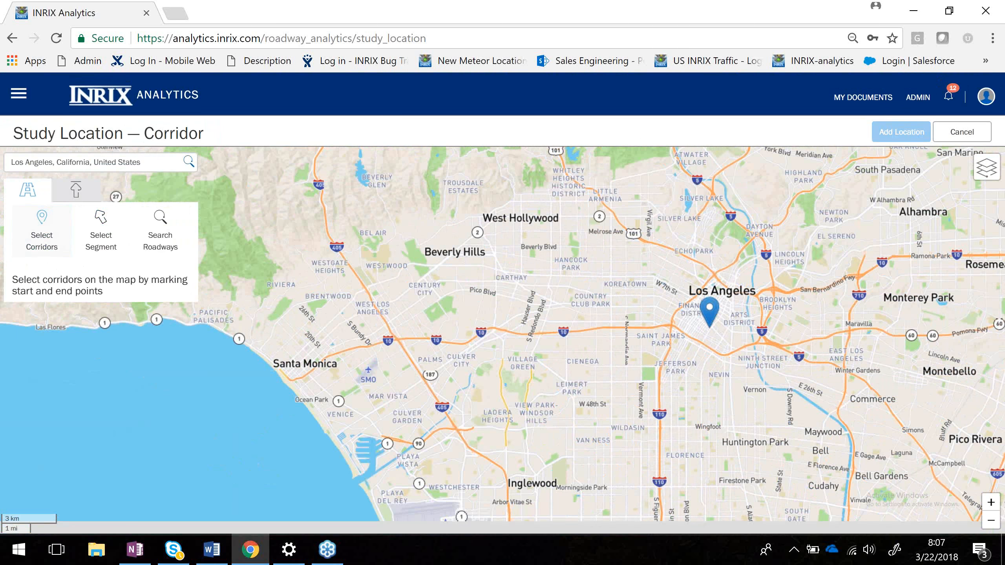
drag(710, 328, 687, 327)
scroll(593, 327, up, 1)
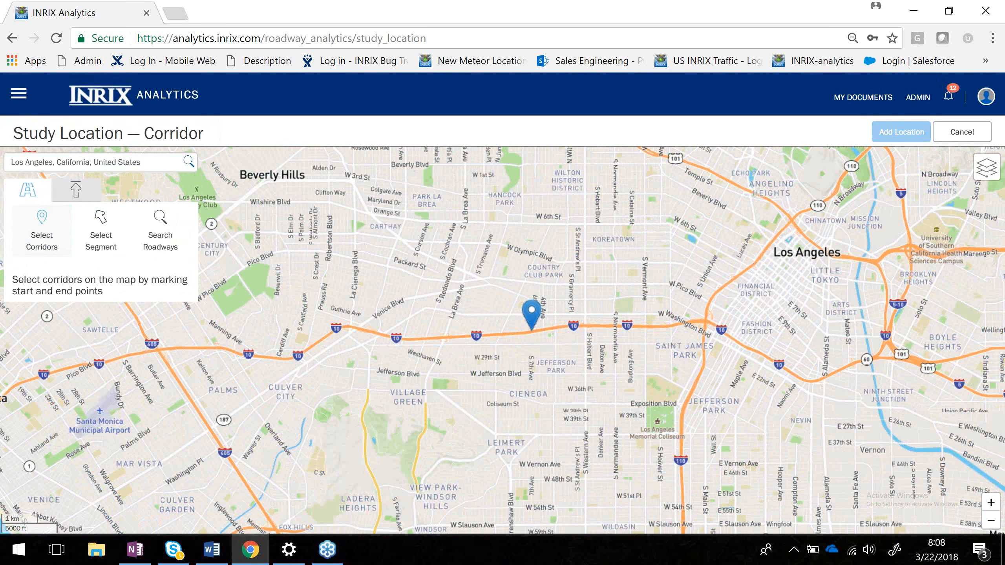
click(532, 333)
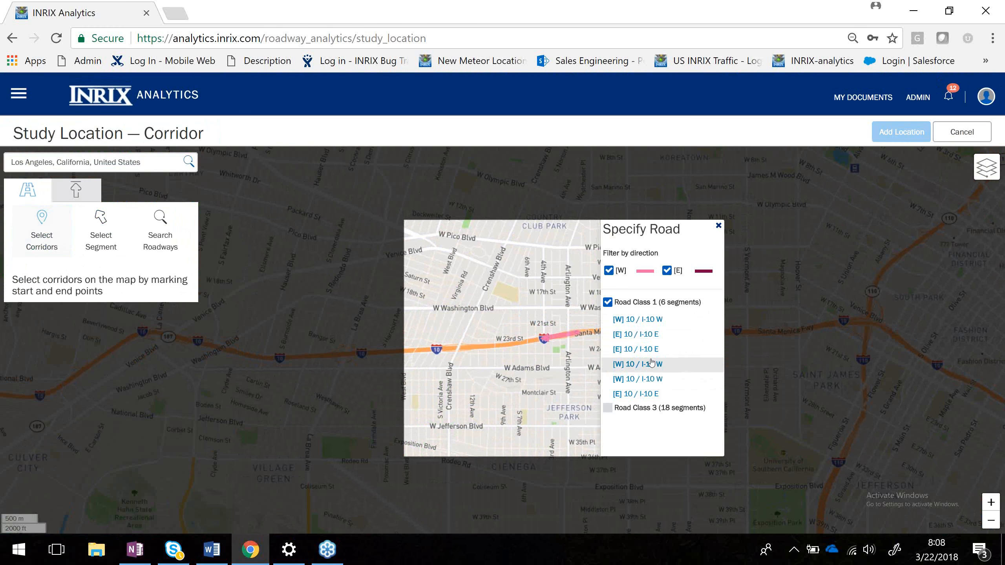
click(635, 335)
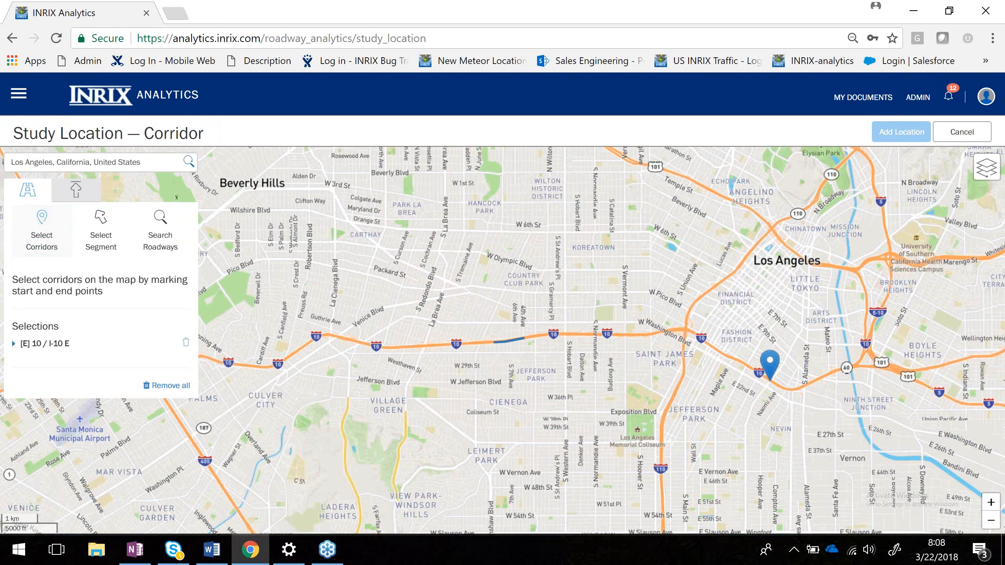
Mark the corridor end point on I-10 near Maple Ave, choosing eastbound 10 / I-10 E.
scroll(770, 378, up, 1)
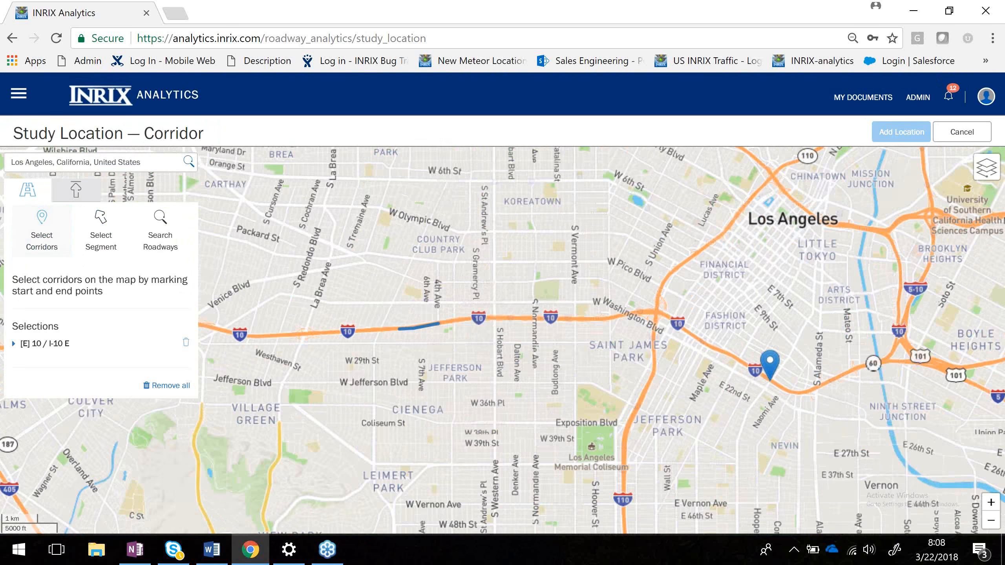
scroll(699, 338, up, 1)
click(700, 339)
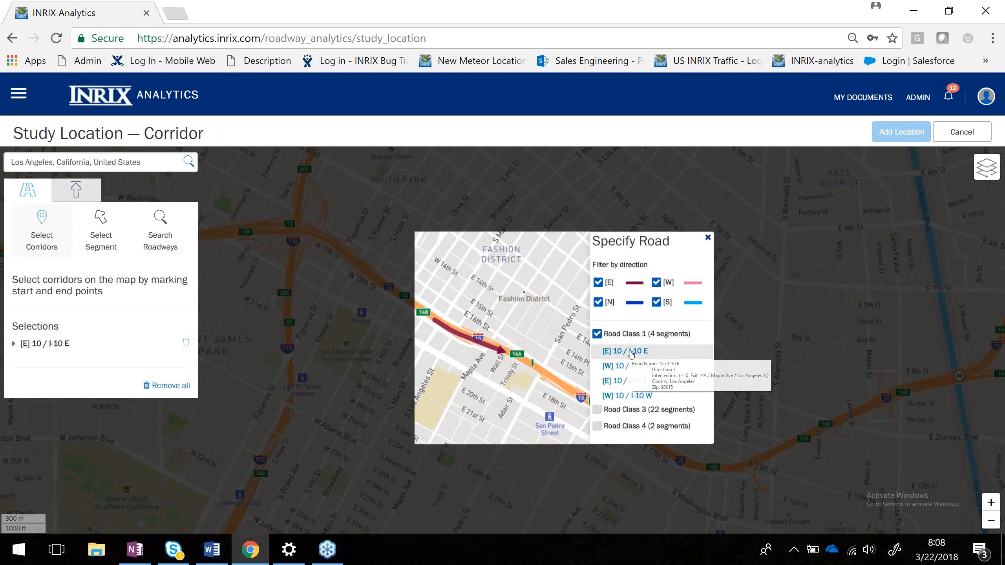
click(630, 351)
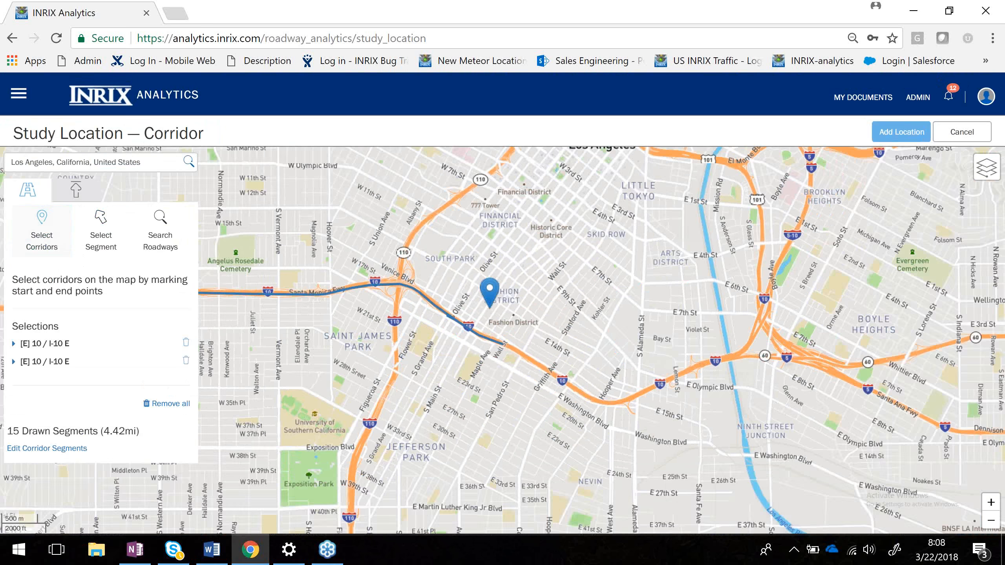
scroll(489, 308, down, 1)
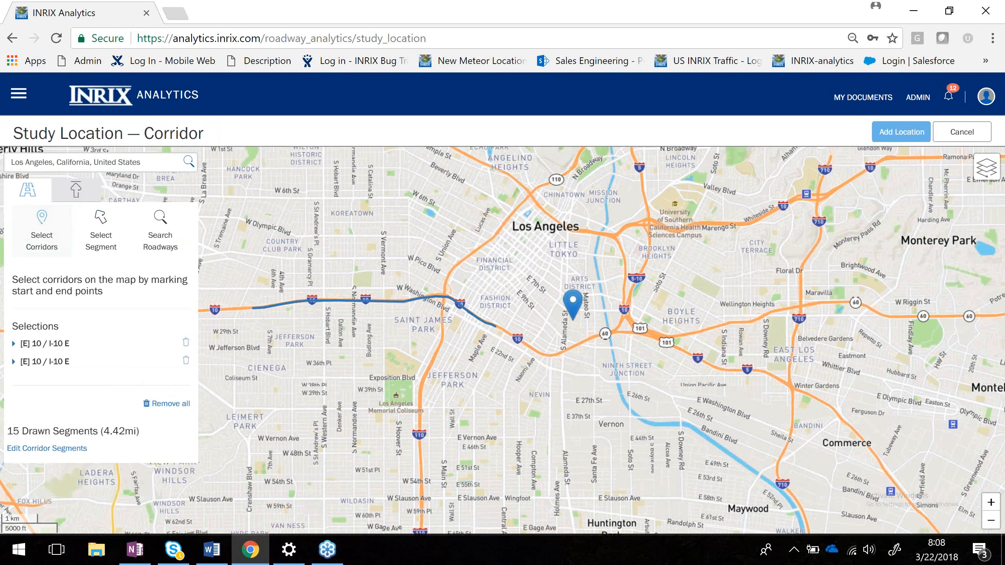
scroll(572, 317, up, 1)
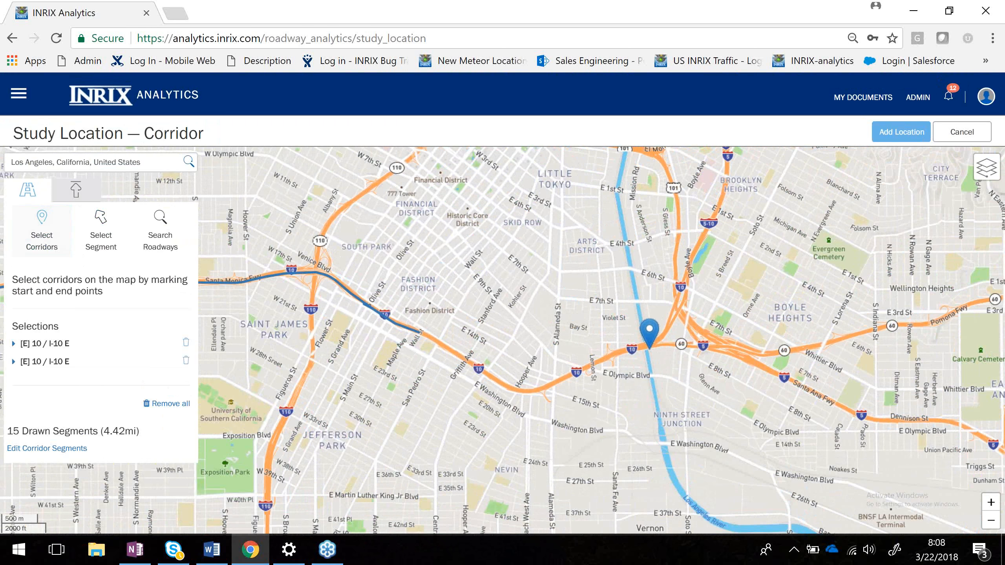
Mark an additional corridor point at the I-10/CA-60 interchange, choosing eastbound 60 / CA-60 E.
click(646, 347)
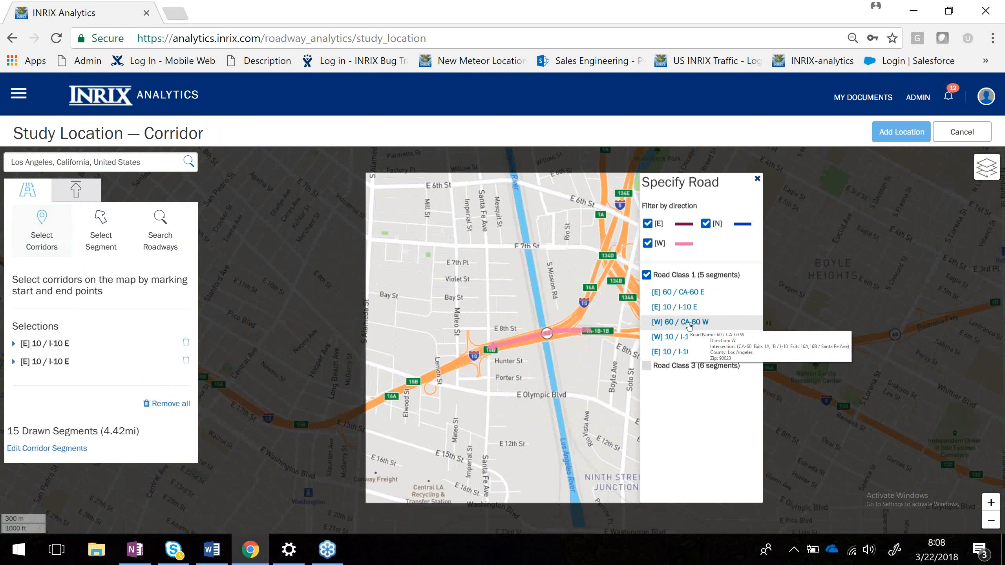
click(687, 293)
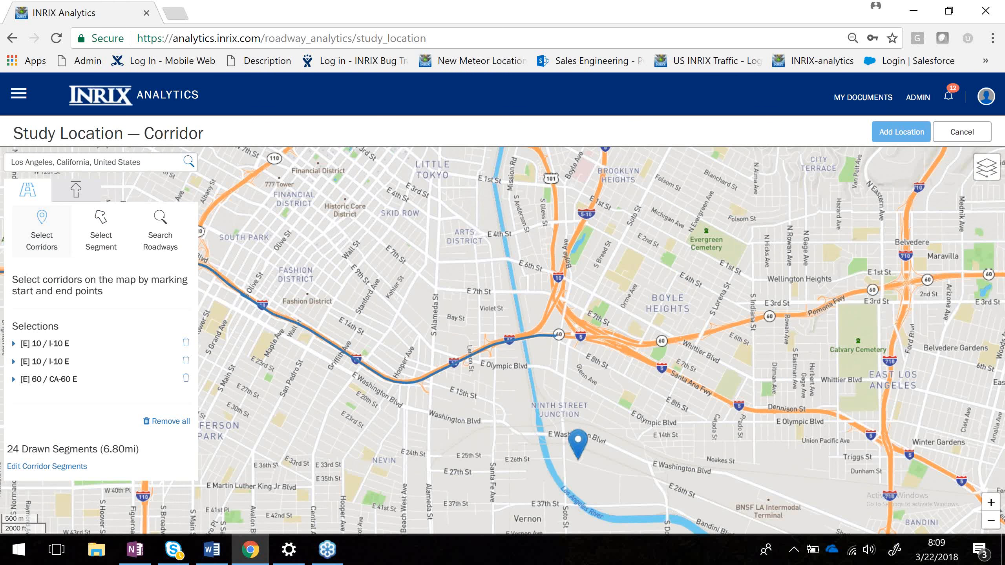
Delete the 60 / CA-60 E selection and cancel the new corridor study location.
scroll(578, 459, down, 1)
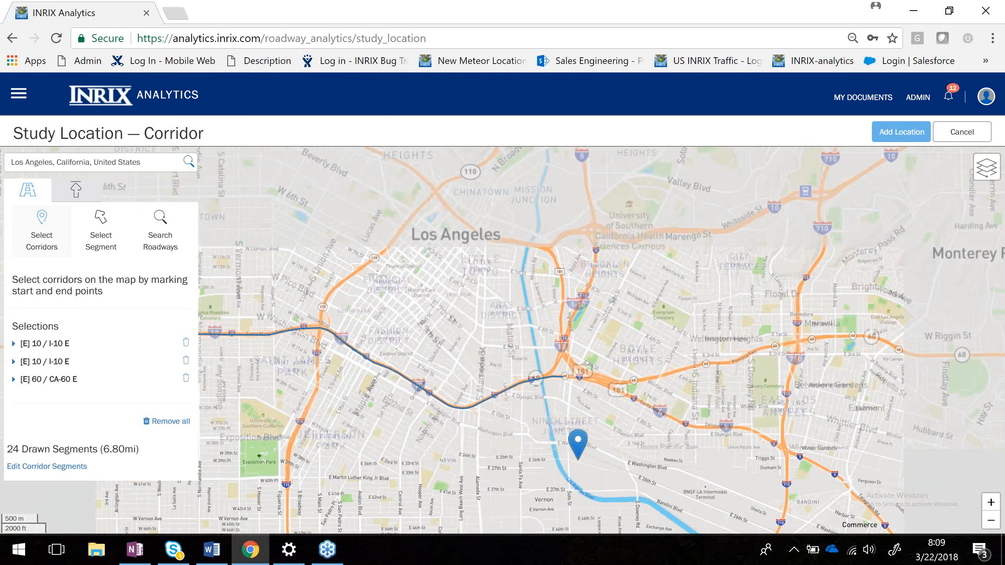
scroll(462, 309, down, 1)
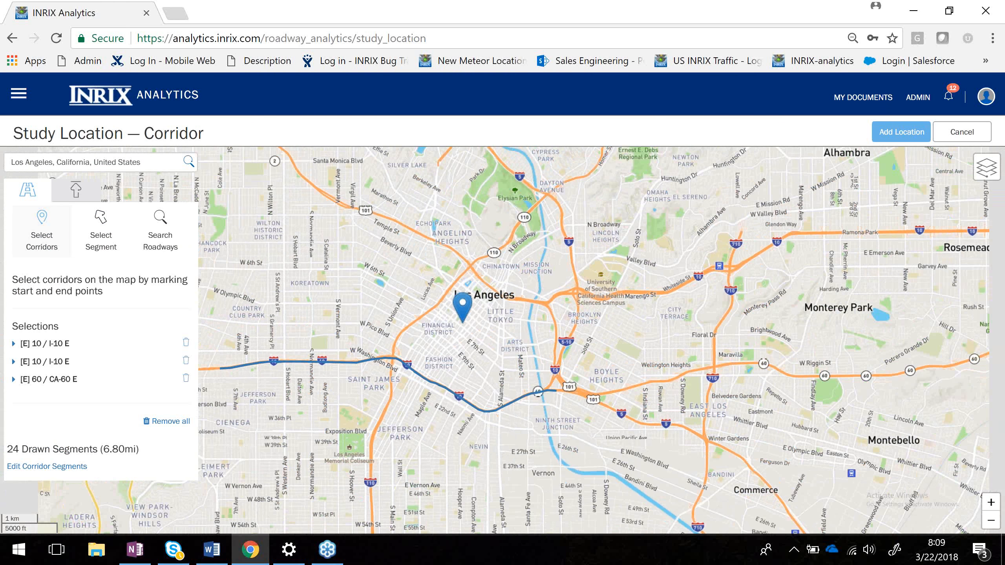
scroll(462, 309, down, 1)
drag(425, 292, 498, 279)
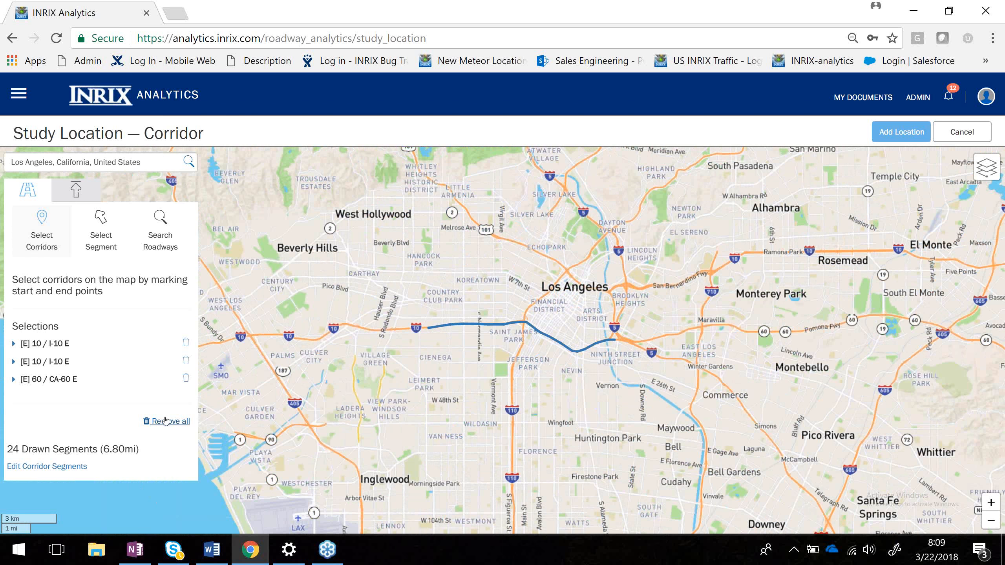
click(187, 379)
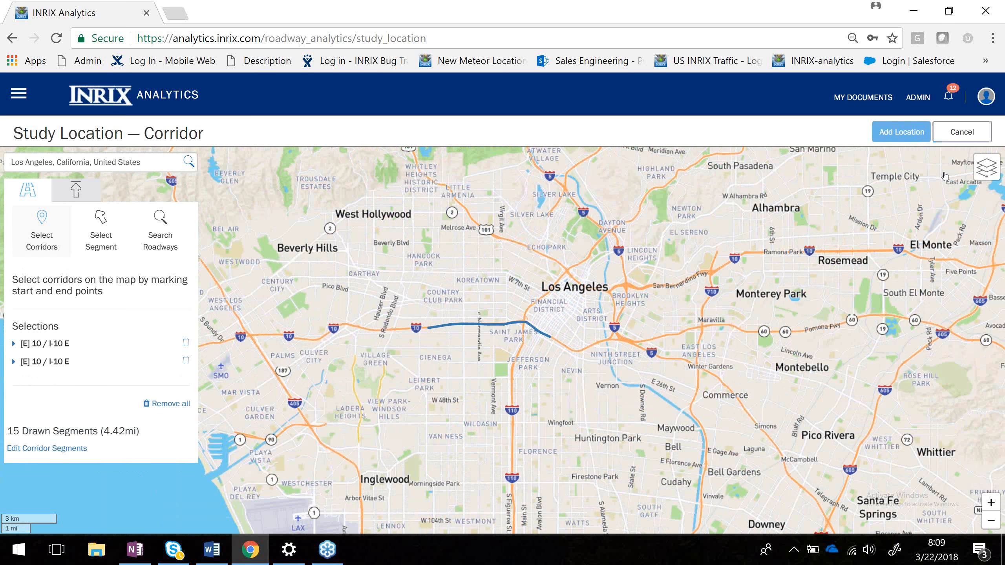
click(955, 138)
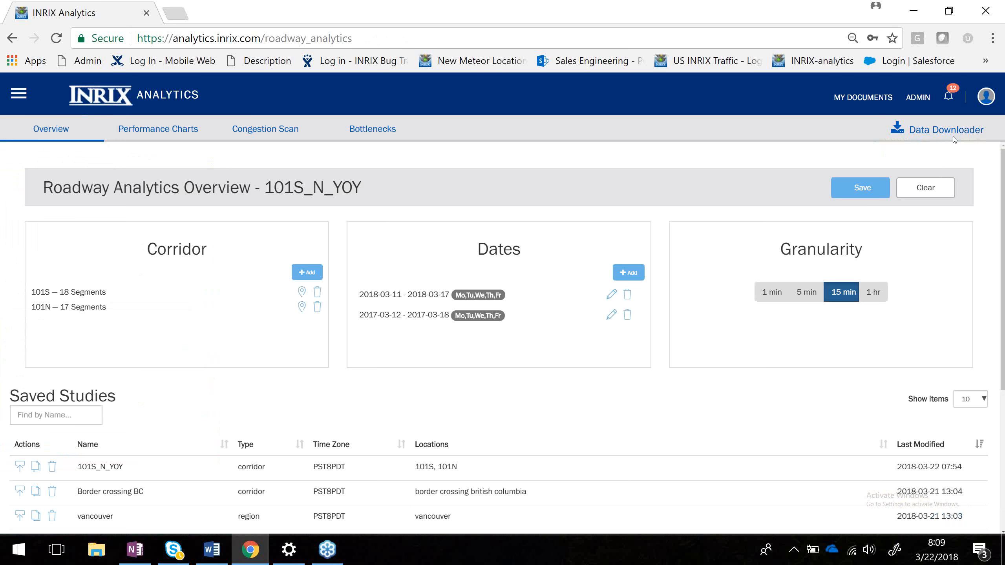
View the mapped 101S and 101N corridors of the current study, closing each map.
click(301, 292)
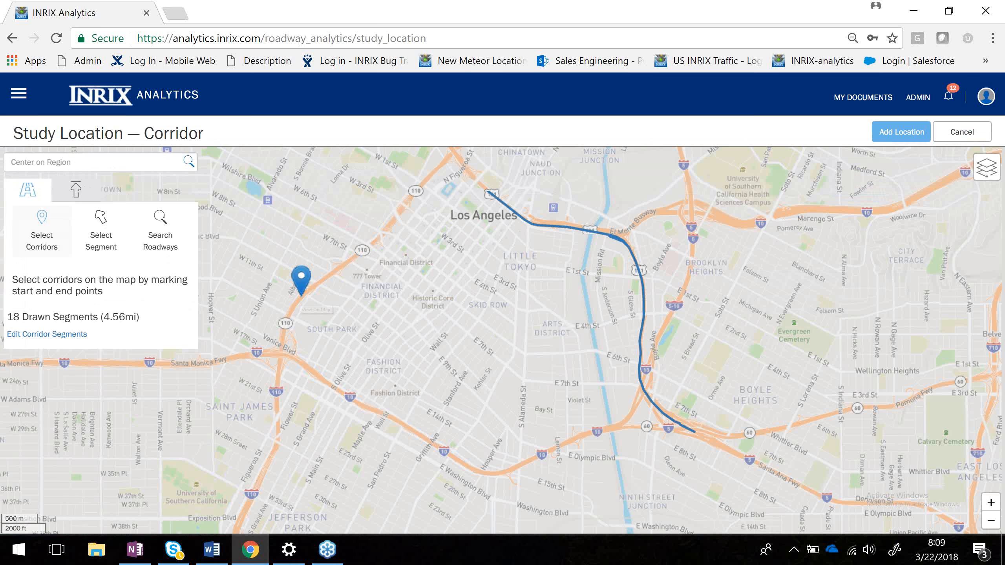
click(958, 132)
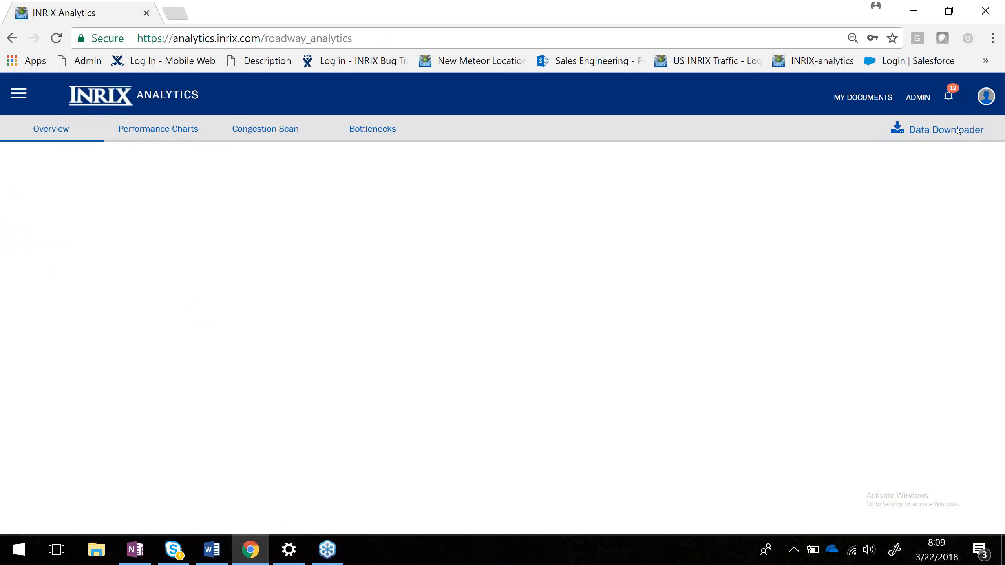
click(302, 308)
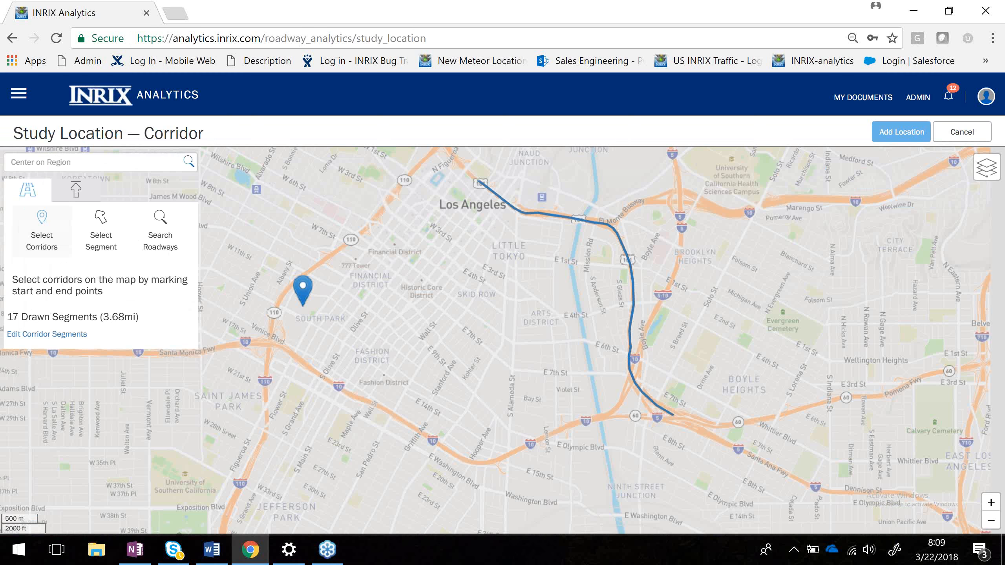
click(959, 133)
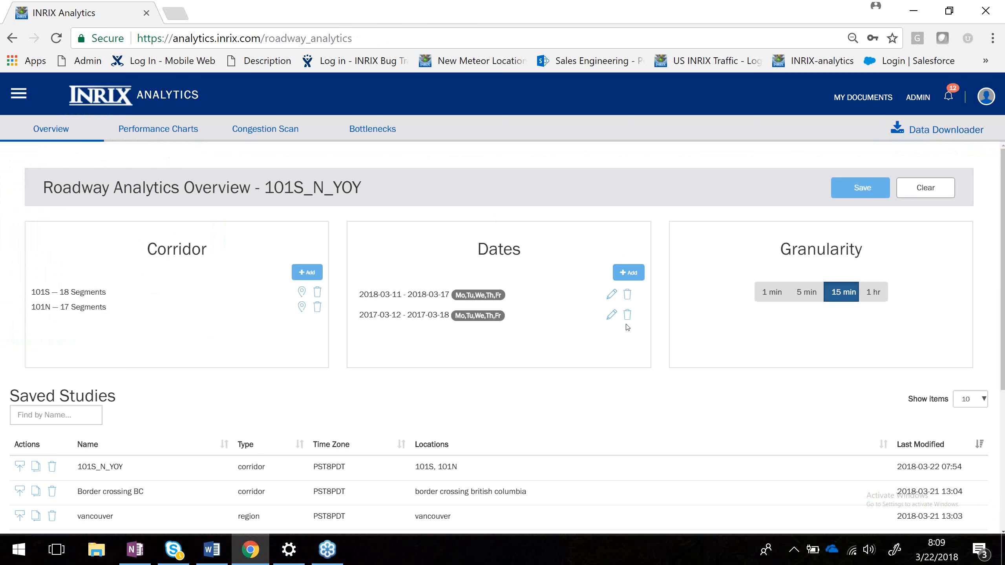
Add a new date range and set its start date to 2017-03-01.
click(632, 275)
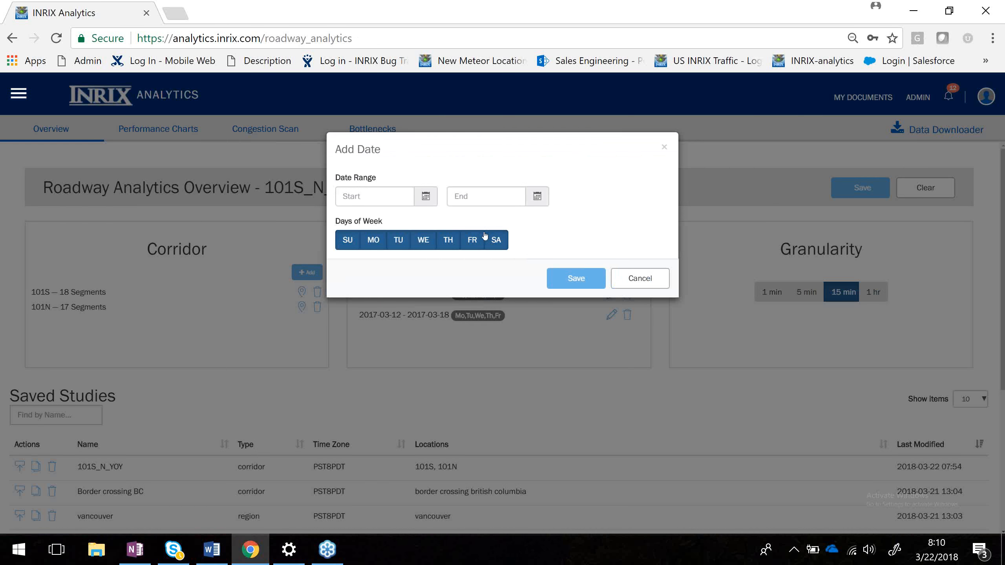
click(424, 199)
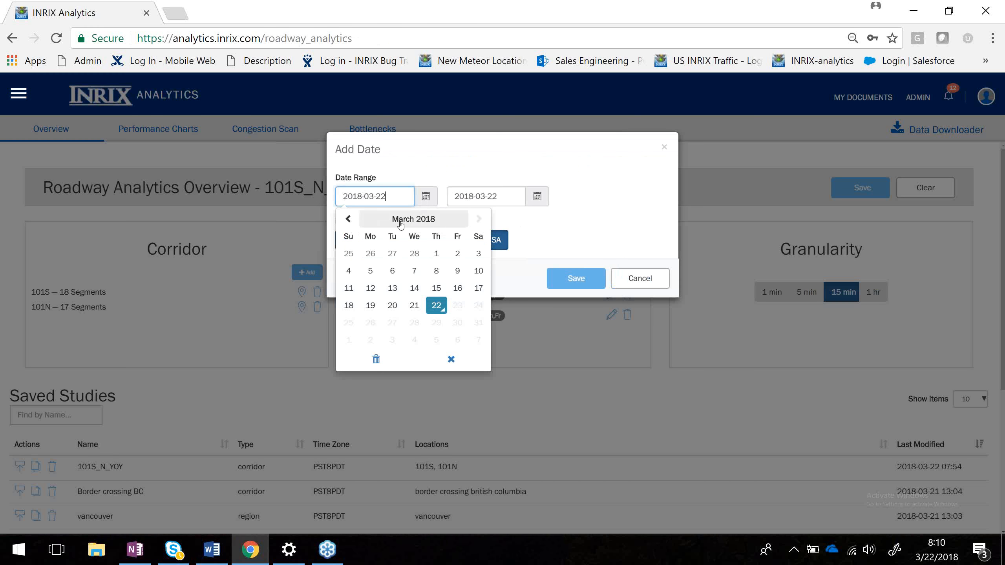
click(380, 224)
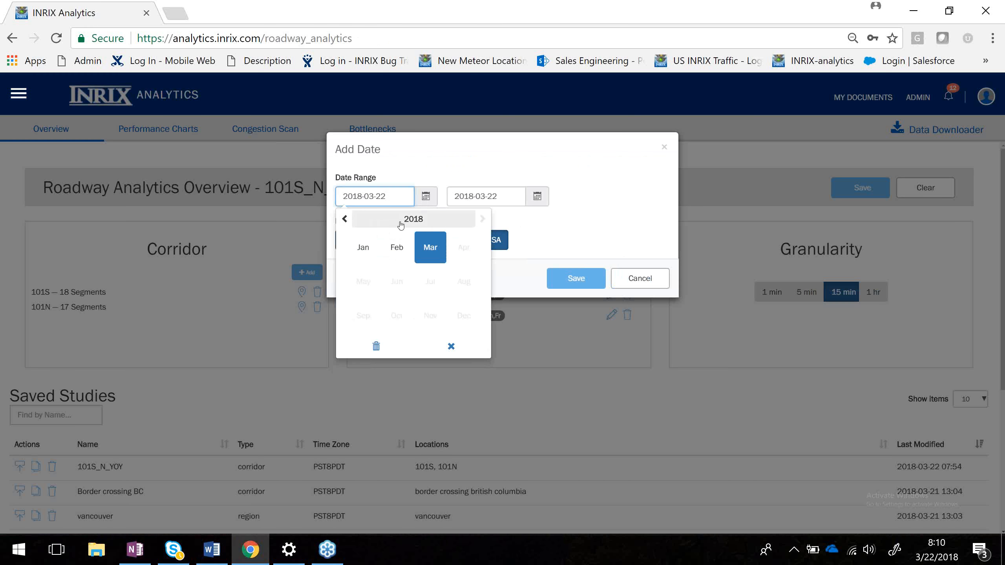
click(348, 221)
click(482, 219)
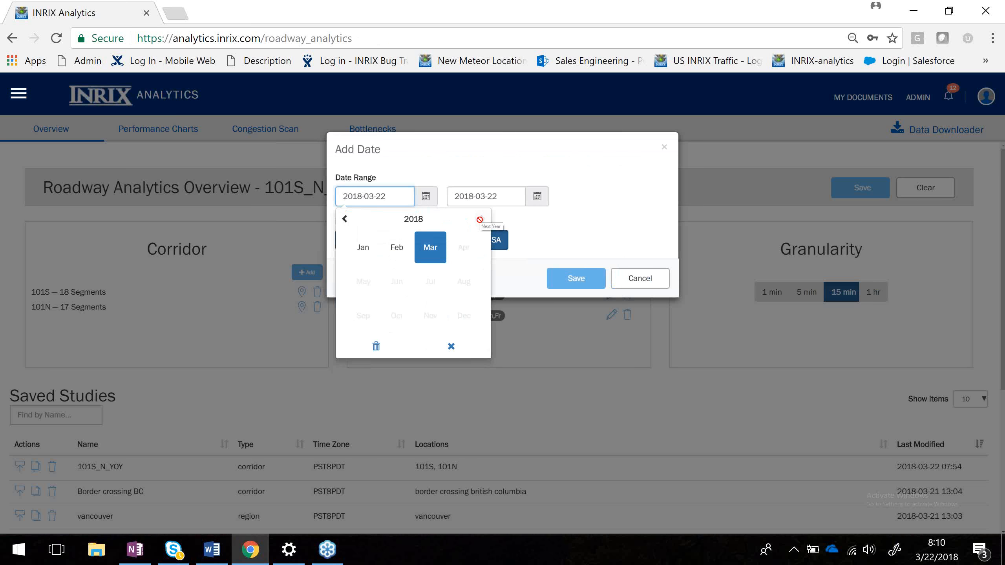
click(429, 259)
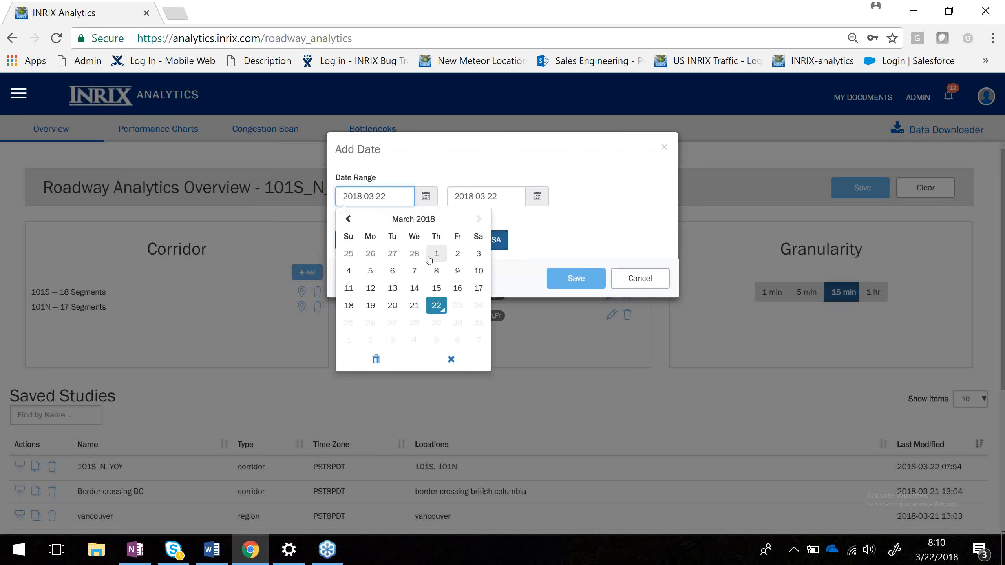
click(399, 224)
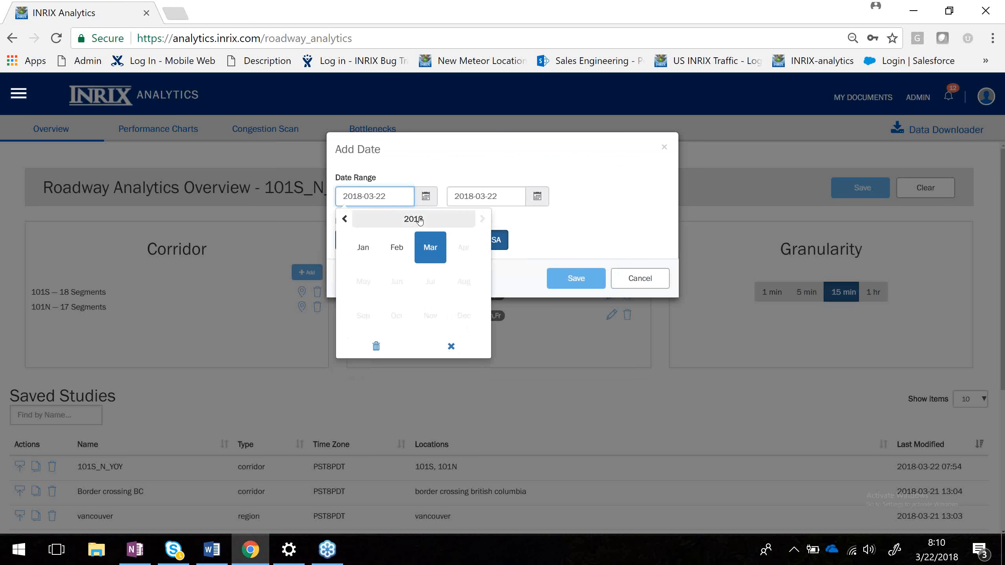
click(344, 220)
click(344, 221)
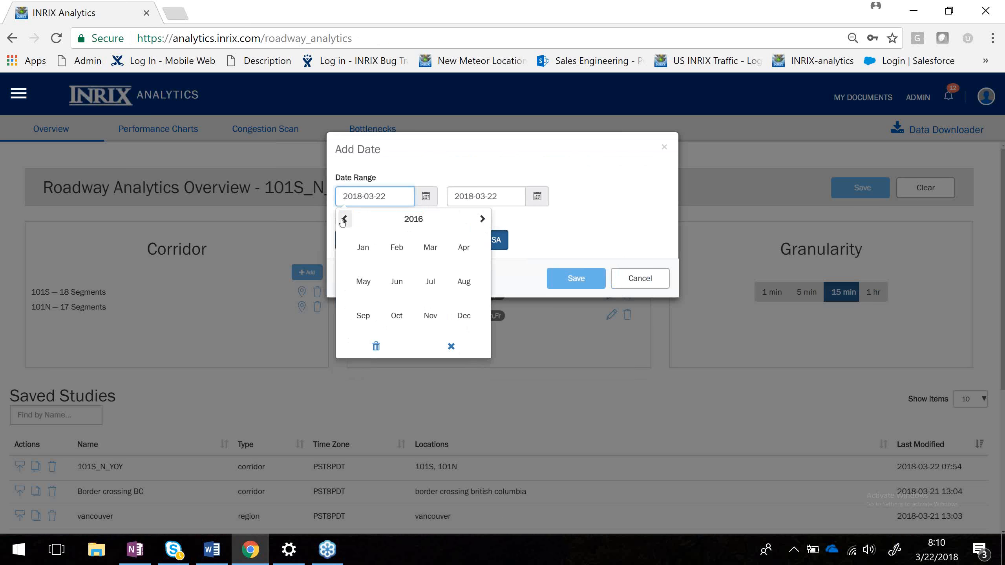
click(344, 220)
click(344, 221)
click(483, 220)
click(483, 220)
click(483, 220)
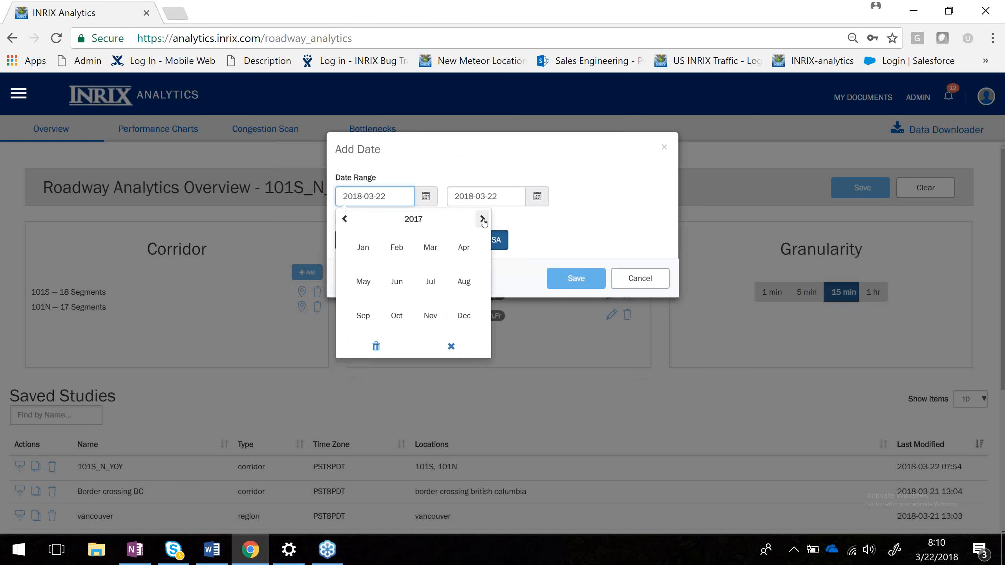
click(431, 248)
click(415, 255)
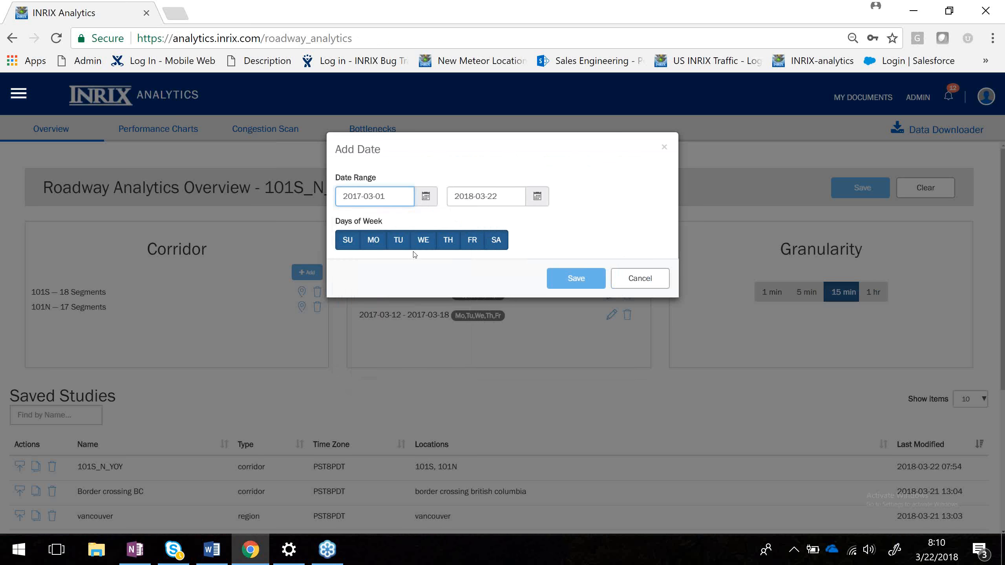
Set the new date range's end date to 2017-03-31.
click(538, 196)
click(469, 220)
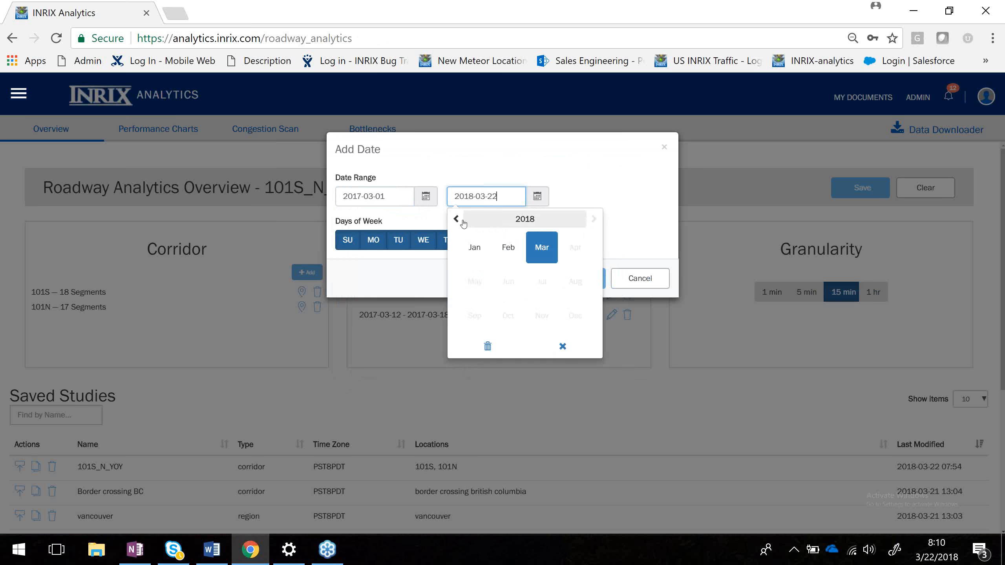
click(456, 220)
click(542, 247)
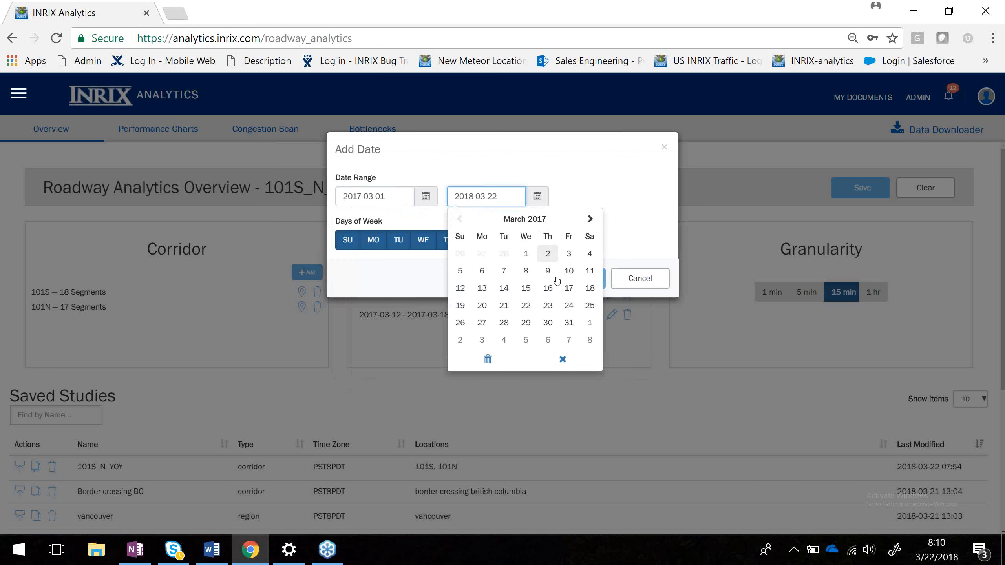
click(568, 323)
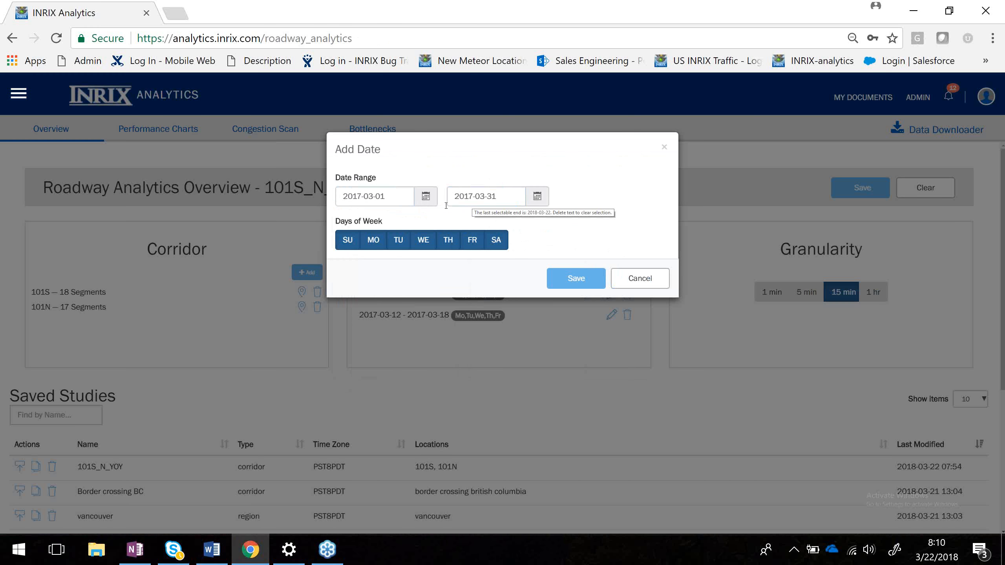
Limit the days of week to Monday through Friday, try to save the date range, then cancel.
click(348, 241)
click(373, 240)
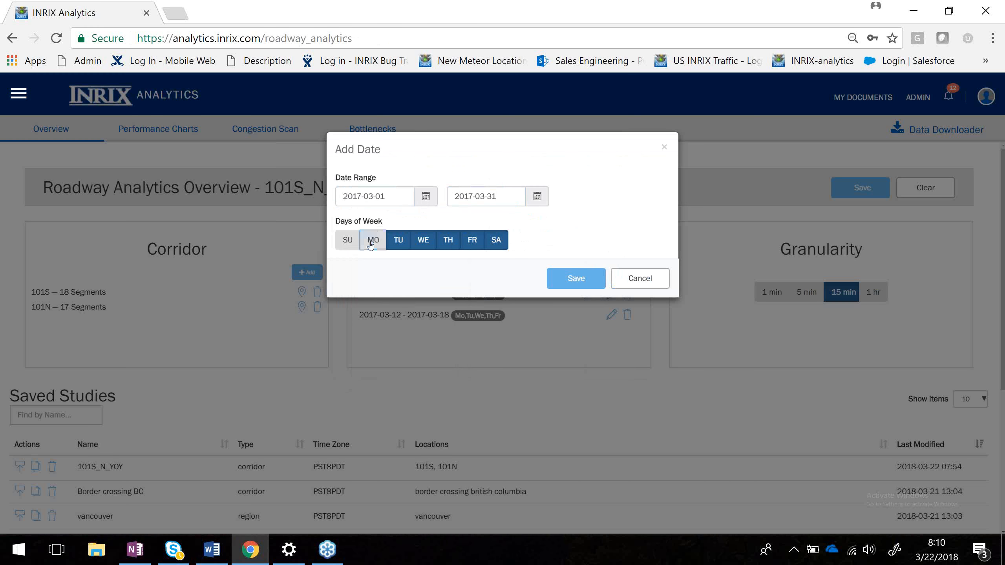
click(397, 242)
click(448, 242)
click(472, 241)
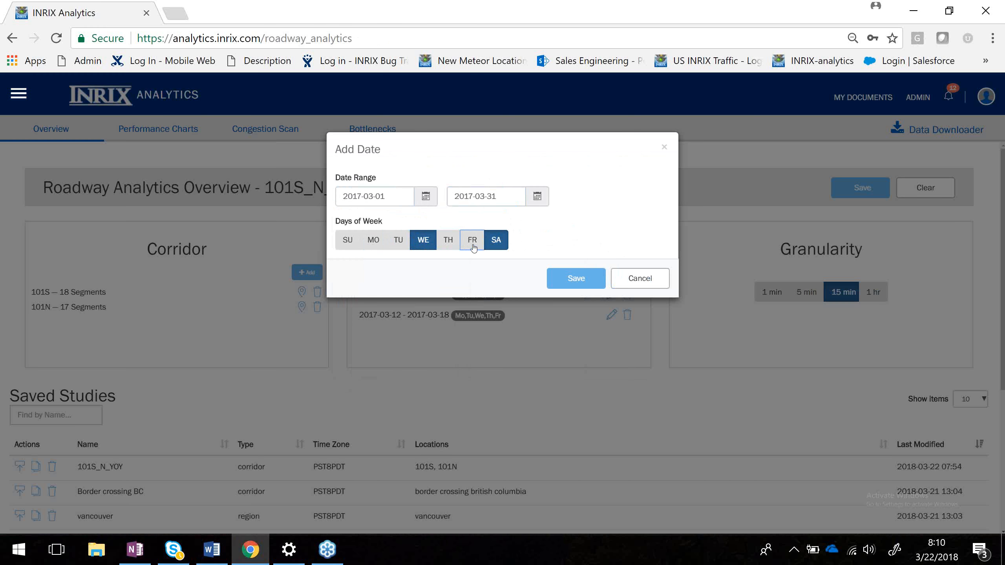
click(498, 244)
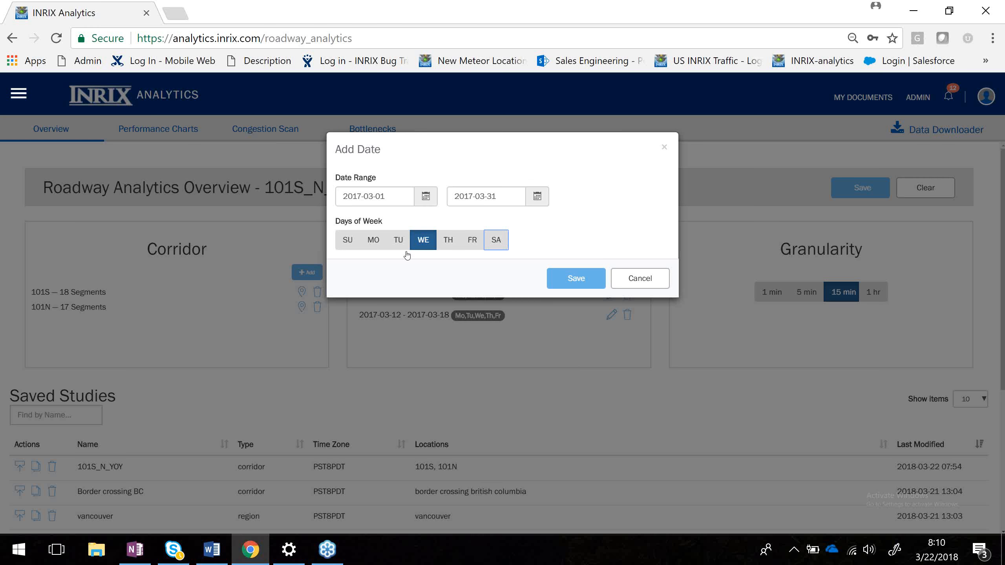
click(398, 240)
click(373, 240)
click(452, 242)
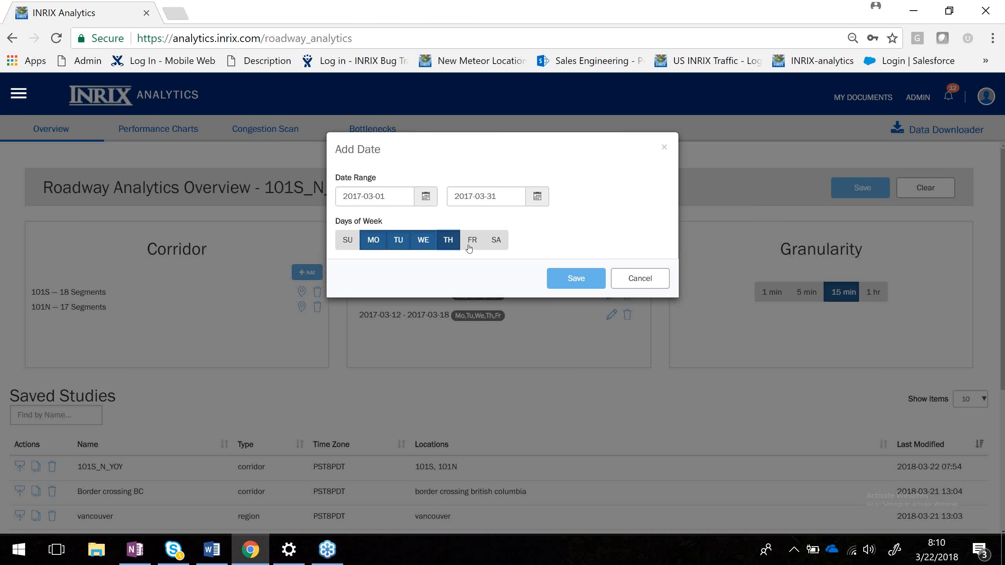
click(471, 244)
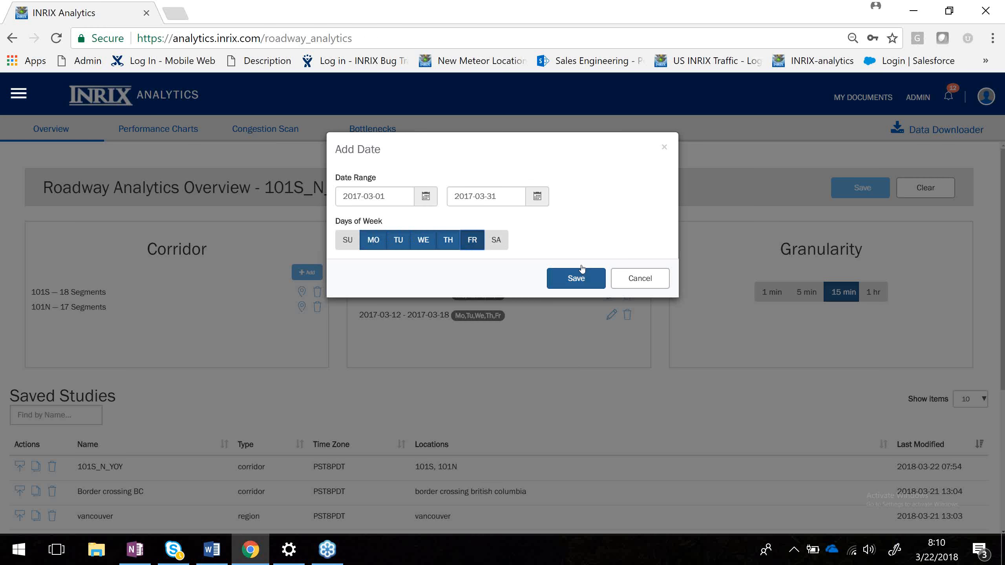
click(591, 278)
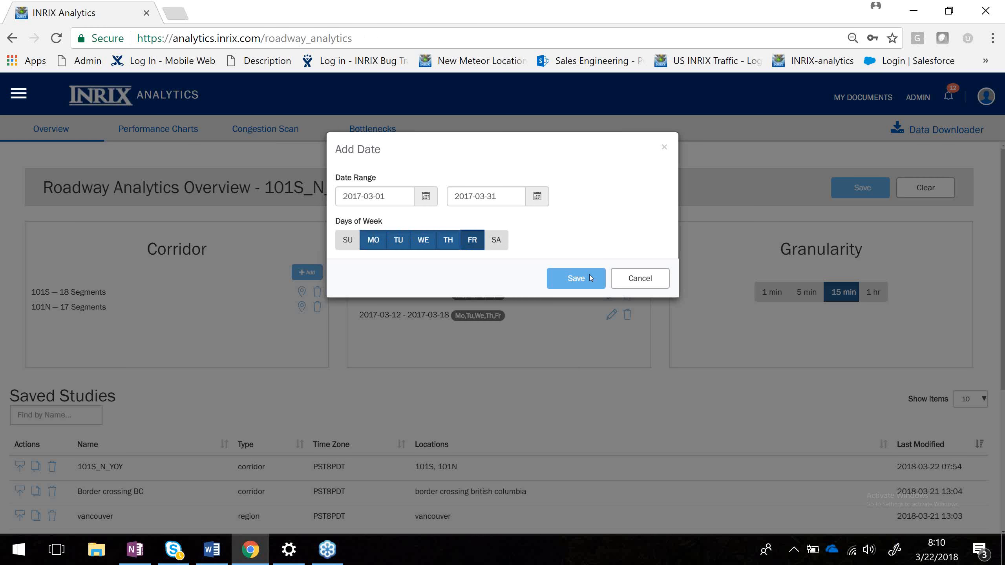
click(650, 283)
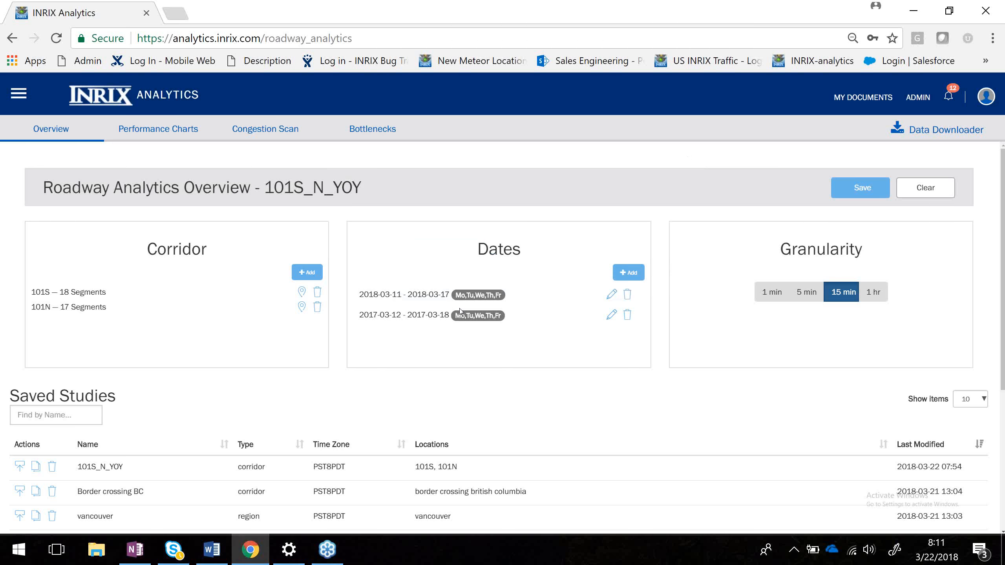
Open the 2018-03-11 to 2018-03-17 date range for editing and close it.
click(612, 294)
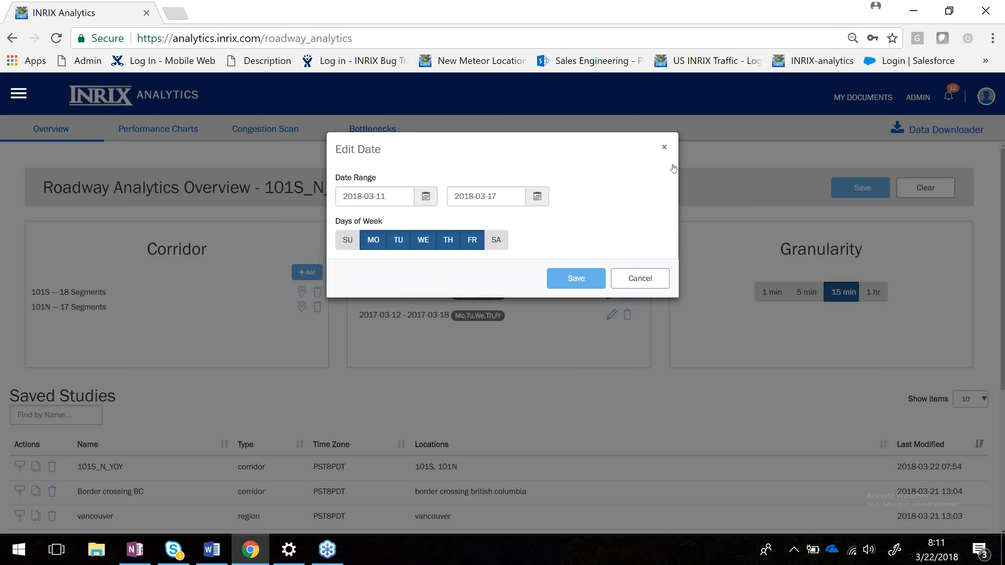
click(665, 147)
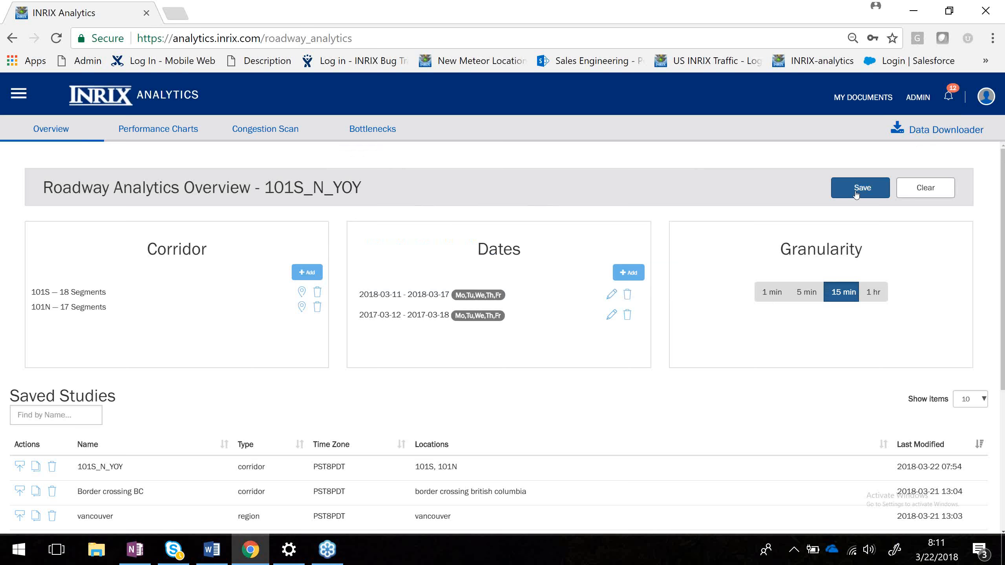
Attempt to save the study as a new study, then cancel the save dialog.
click(855, 191)
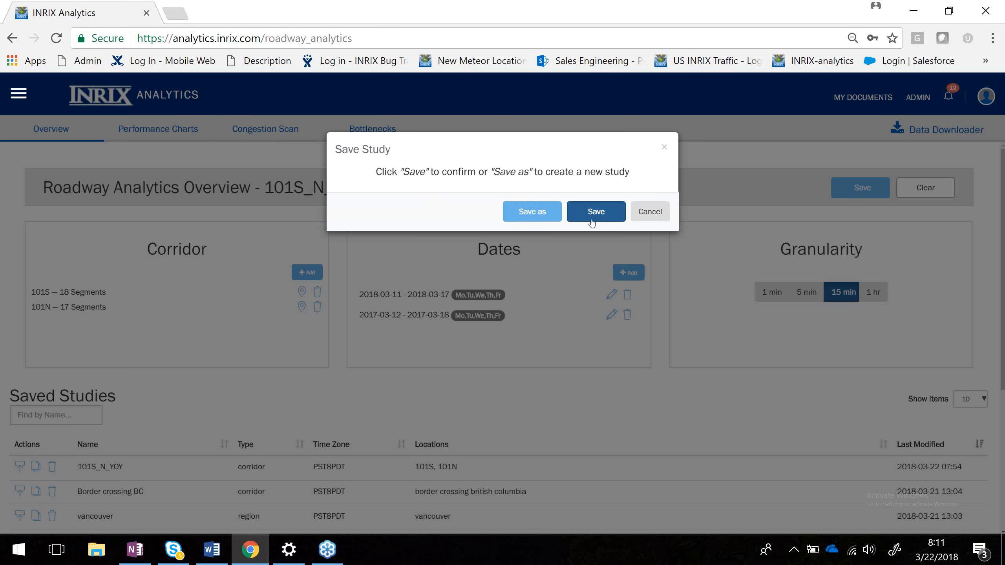
click(533, 213)
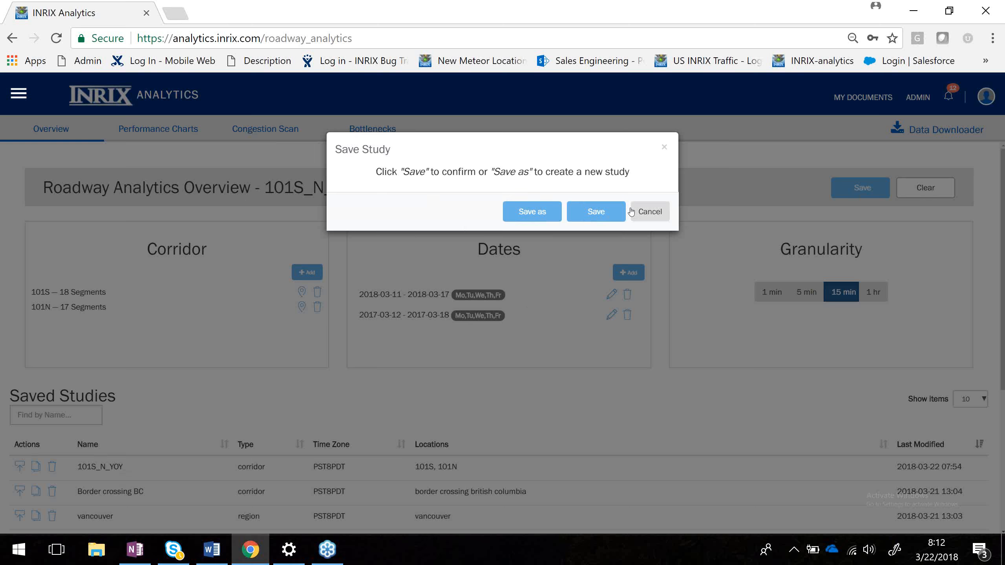
click(650, 212)
scroll(217, 437, down, 3)
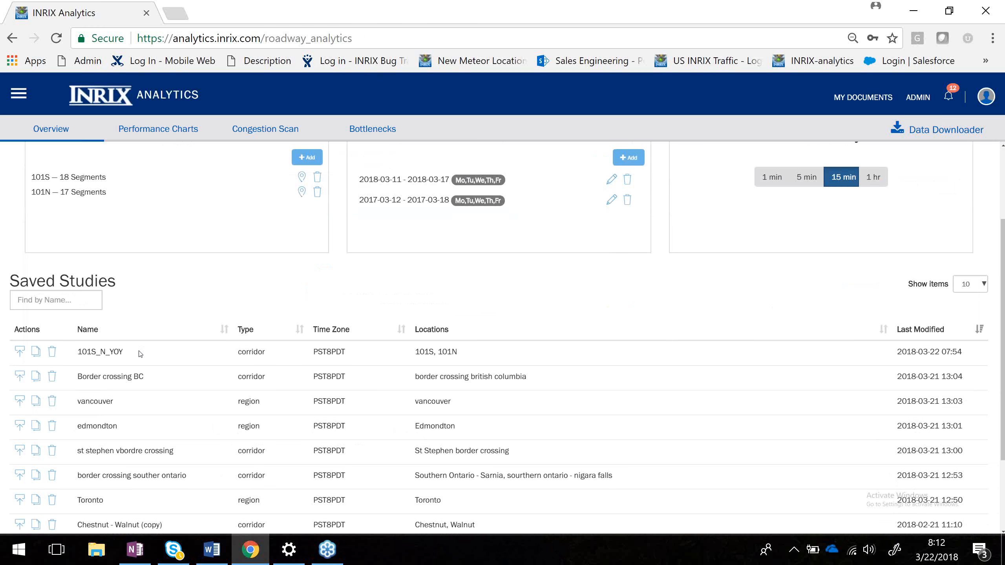
scroll(142, 353, up, 1)
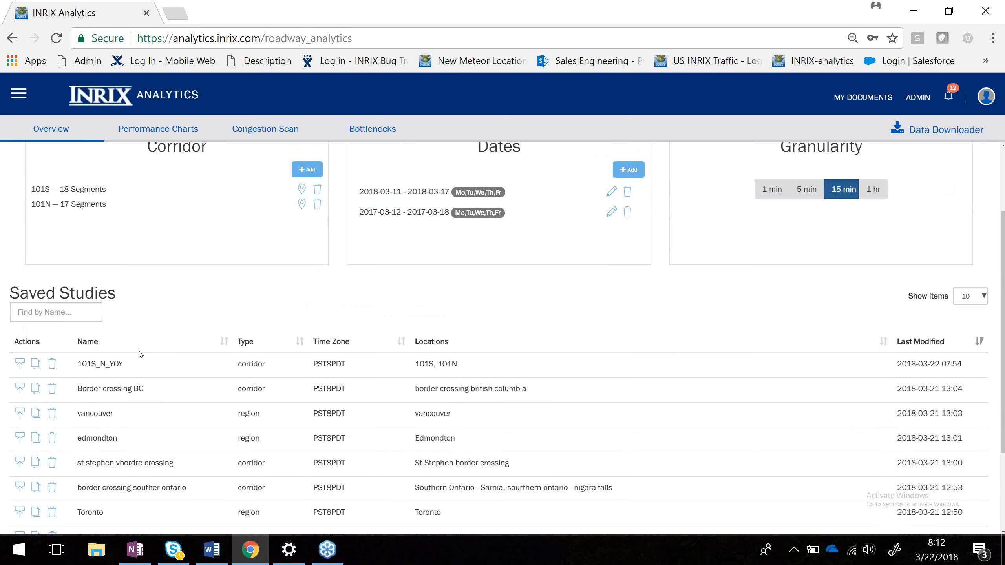
Save the 101S_N_YOY study and open its performance charts.
scroll(304, 365, up, 2)
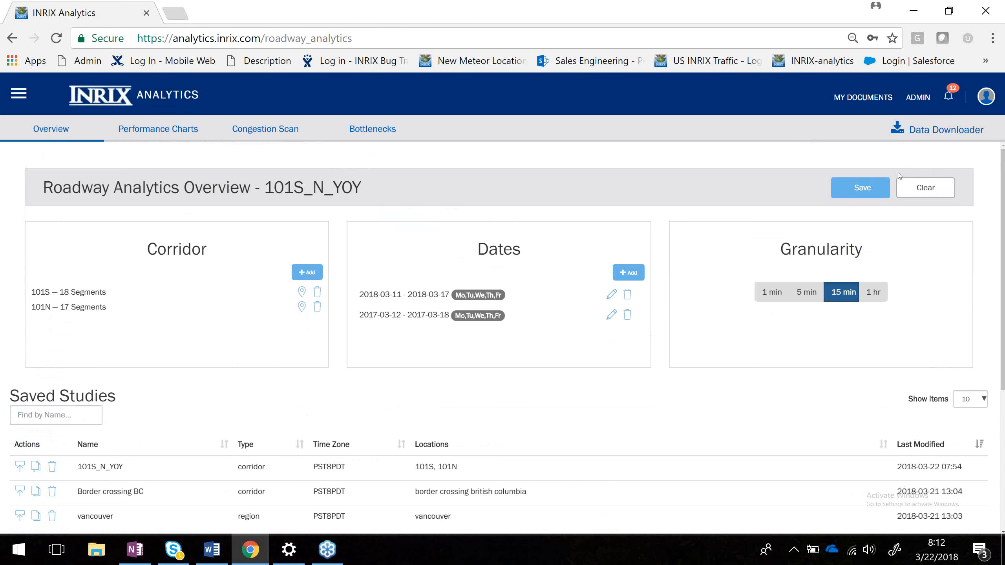
click(874, 189)
click(155, 131)
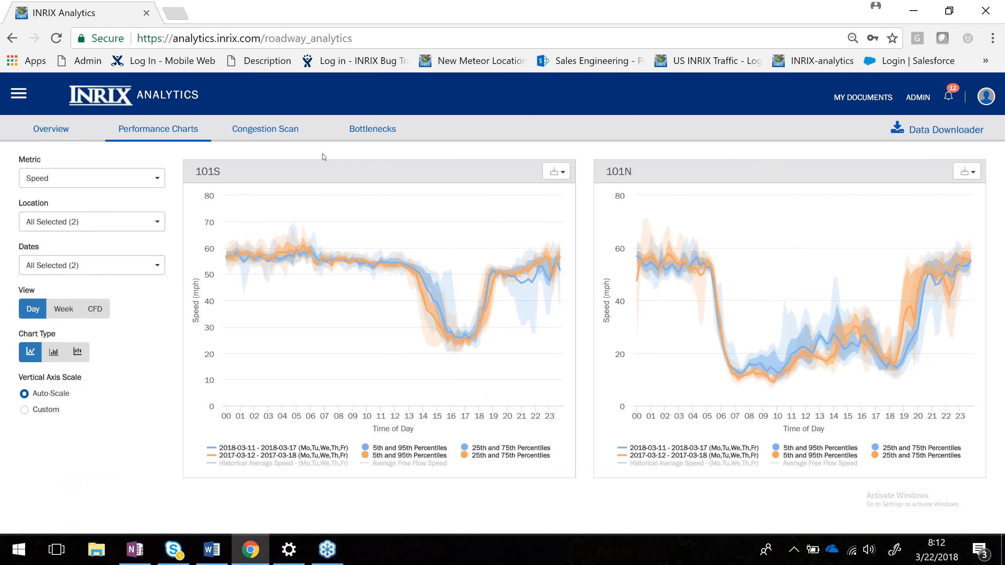
Switch the performance chart metric to Travel Time.
click(154, 185)
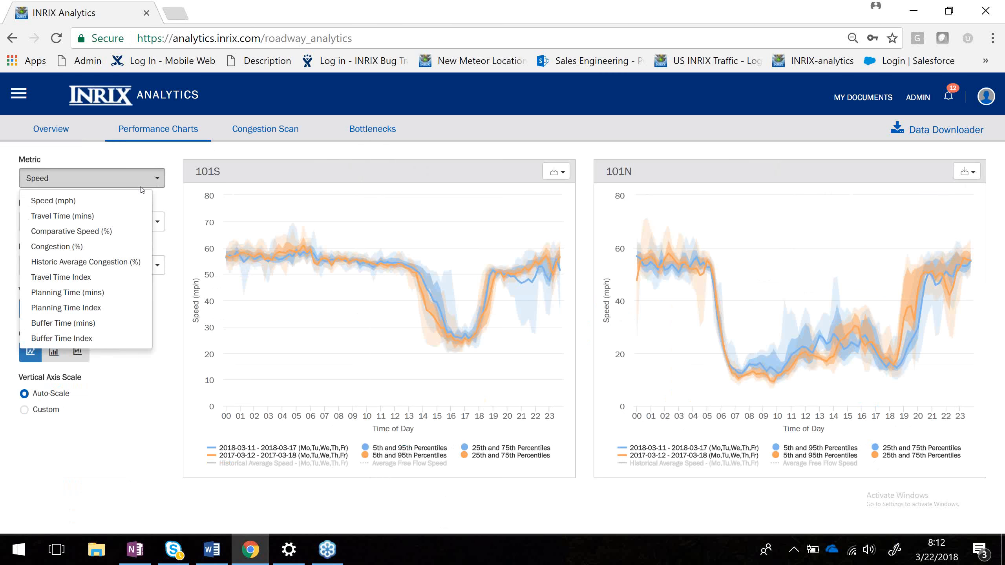
click(94, 217)
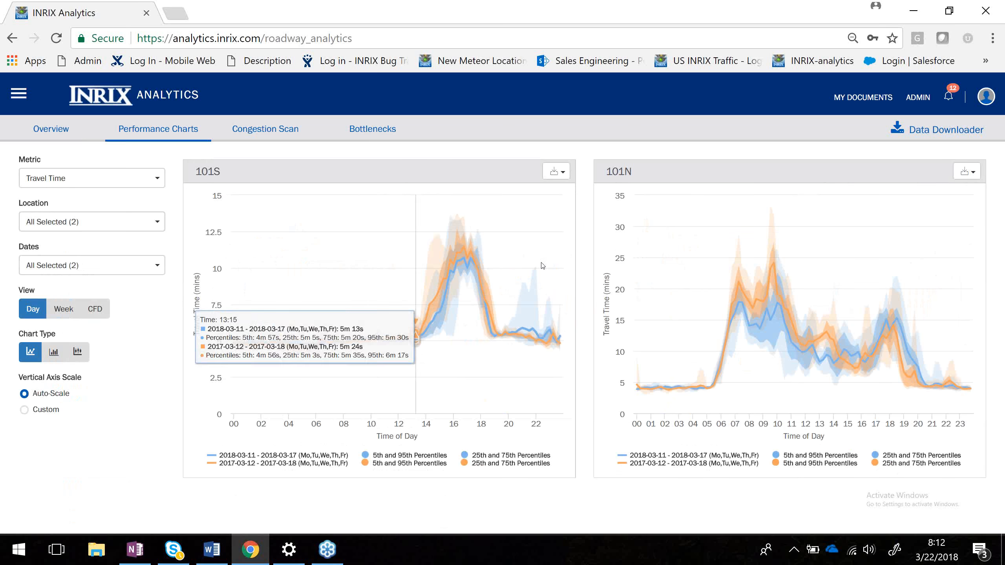
Try a custom vertical axis scale with a maximum of 40, then return to auto-scale.
click(24, 411)
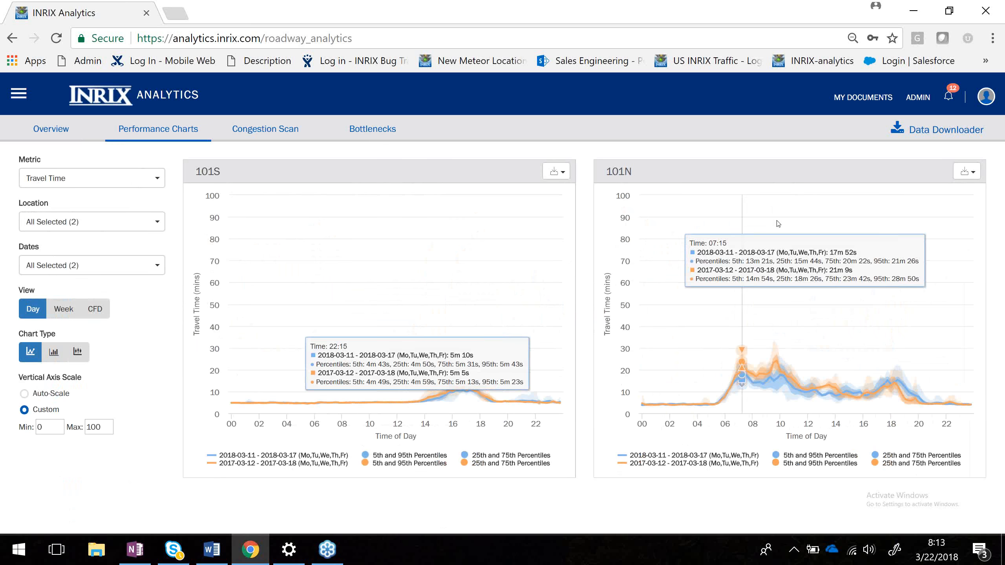
click(100, 428)
key(BackSpace)
key(BackSpace)
key(BackSpace)
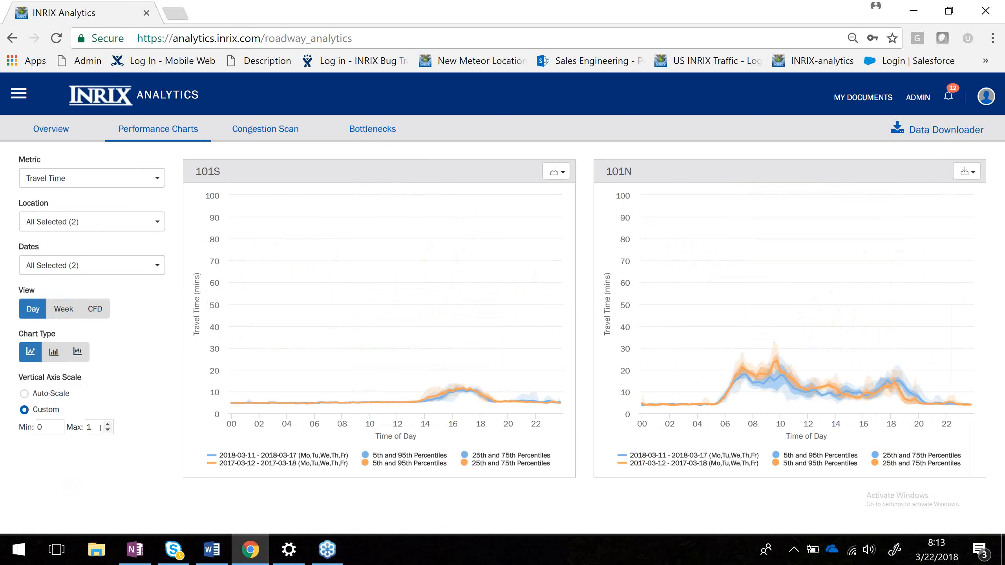
text(40)
key(Return)
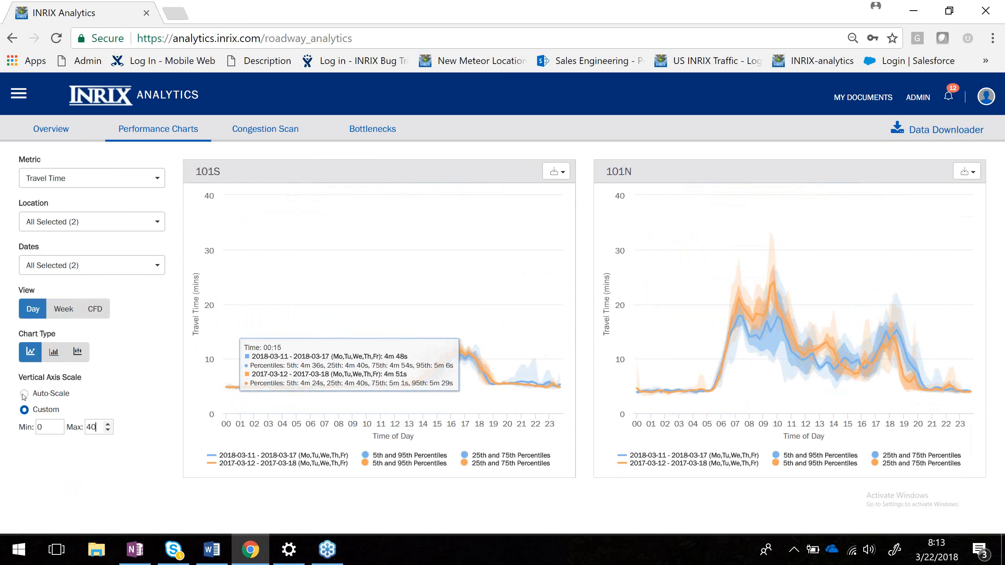
click(24, 394)
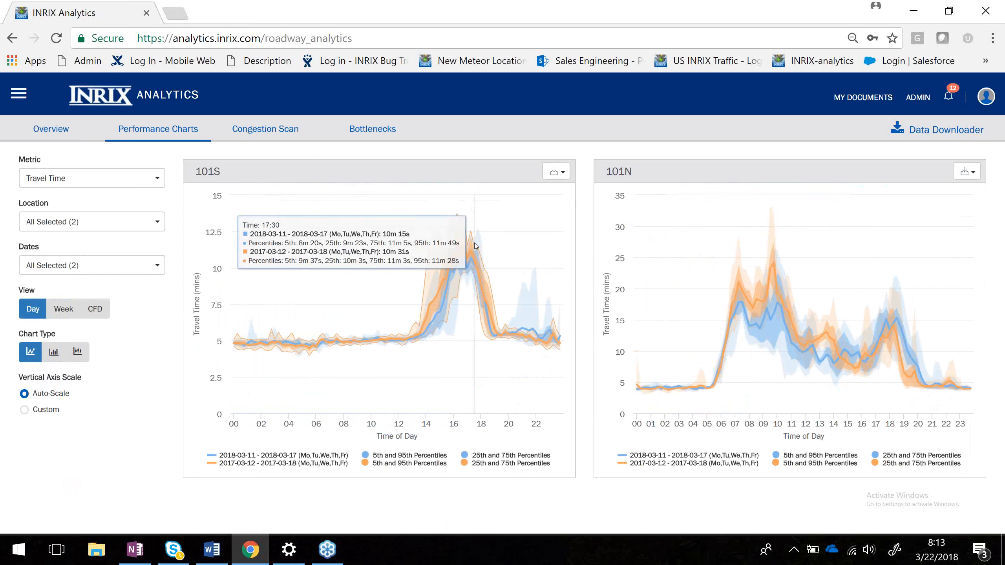
click(119, 179)
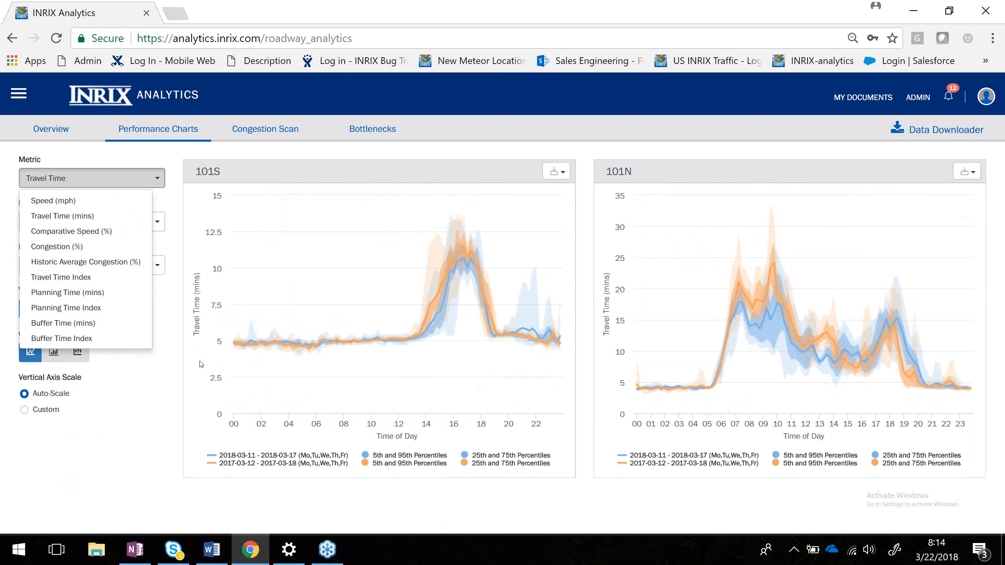
click(136, 397)
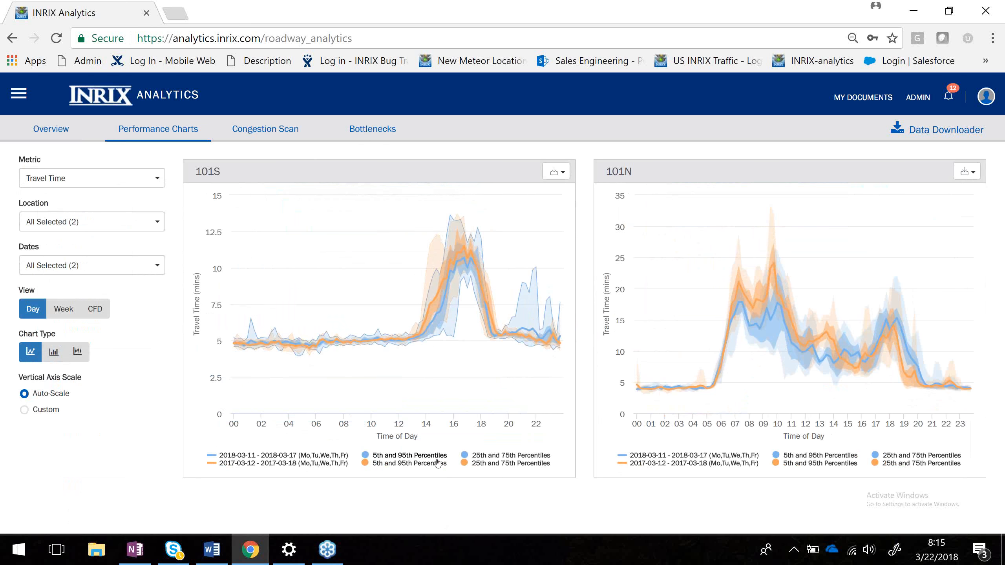
Toggle the 101S chart's percentile bands to show only the 2017 5th and 95th percentile band.
click(496, 461)
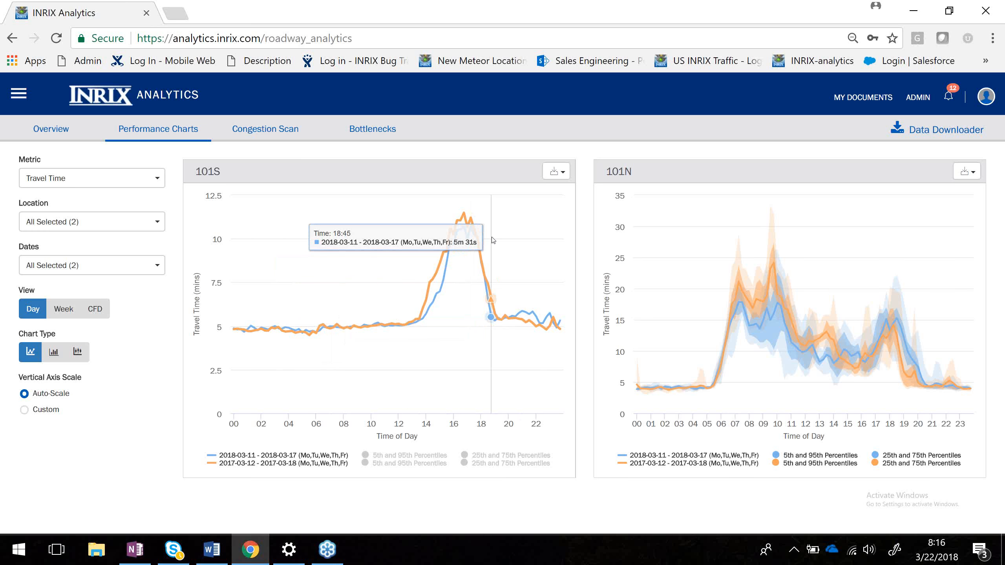
click(410, 455)
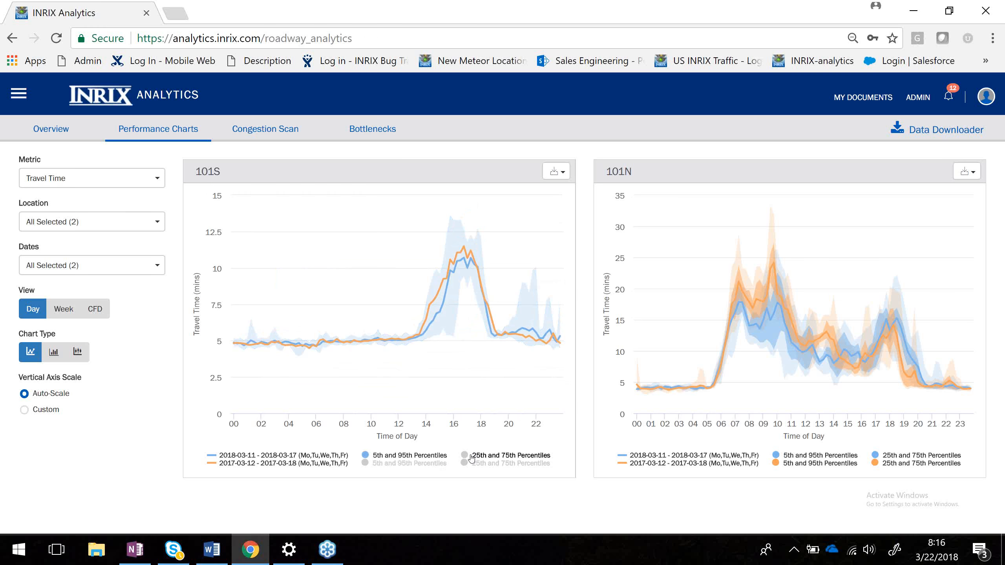
click(426, 467)
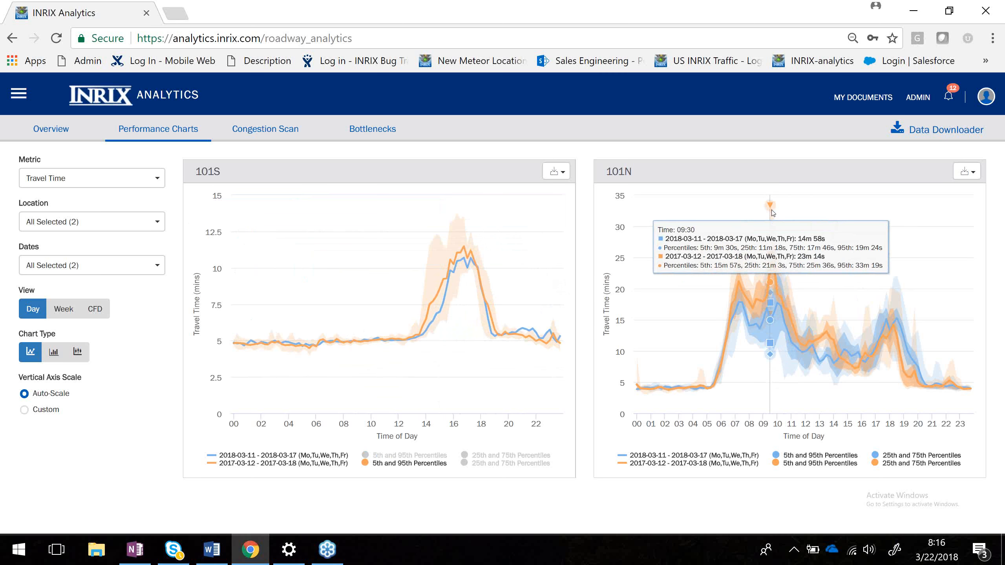
click(415, 457)
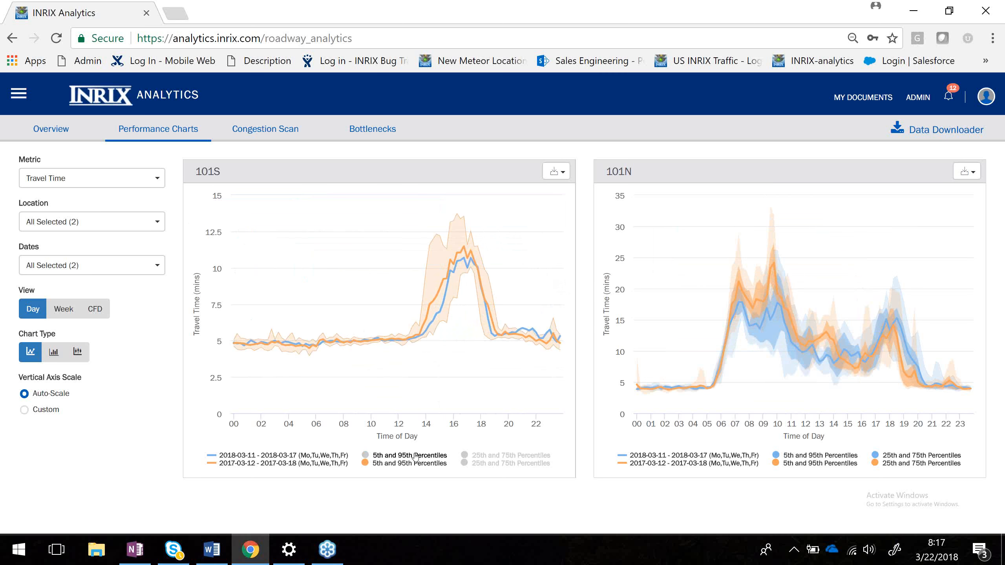
Toggle the 101N chart's percentile bands to show only the 2017 5th and 95th percentile band.
click(792, 465)
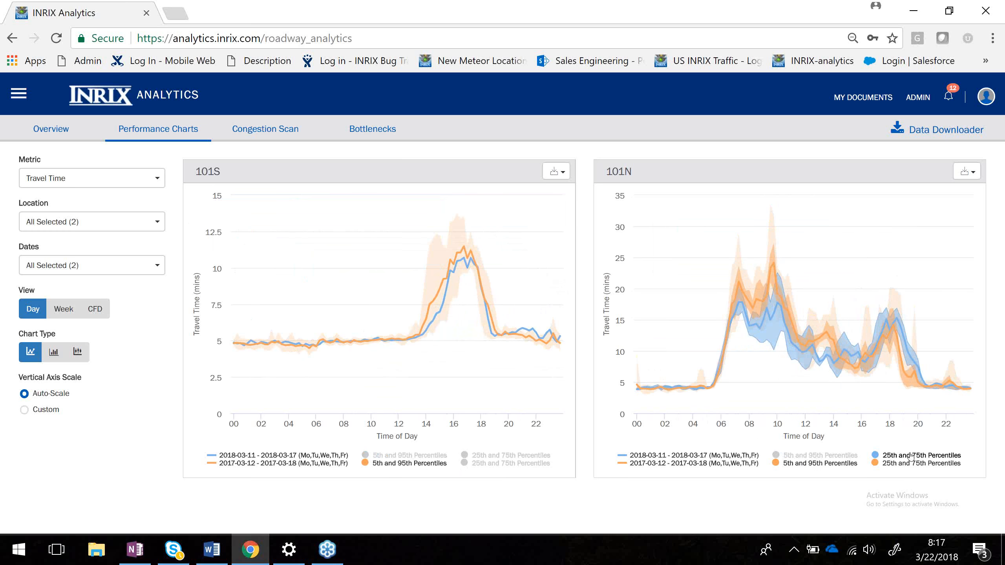
click(906, 465)
click(906, 465)
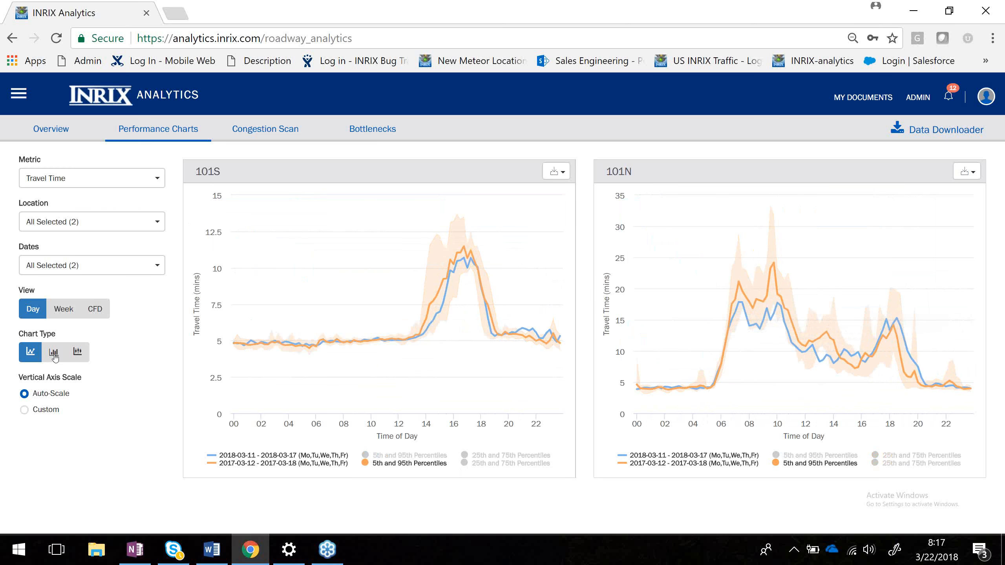
Switch the charts to the Week view with an auto-scaled vertical axis.
click(24, 411)
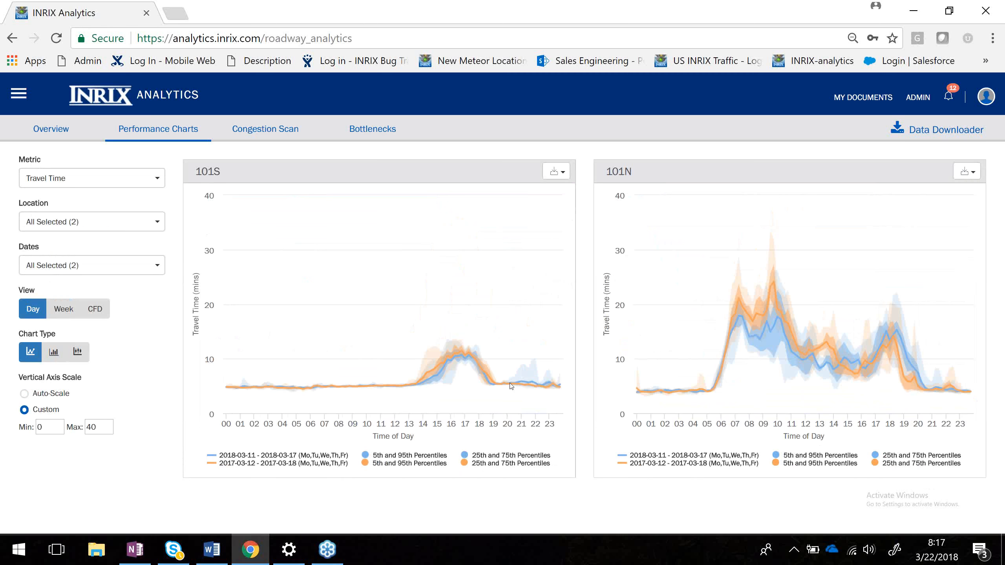
mouse_move(519, 386)
click(64, 310)
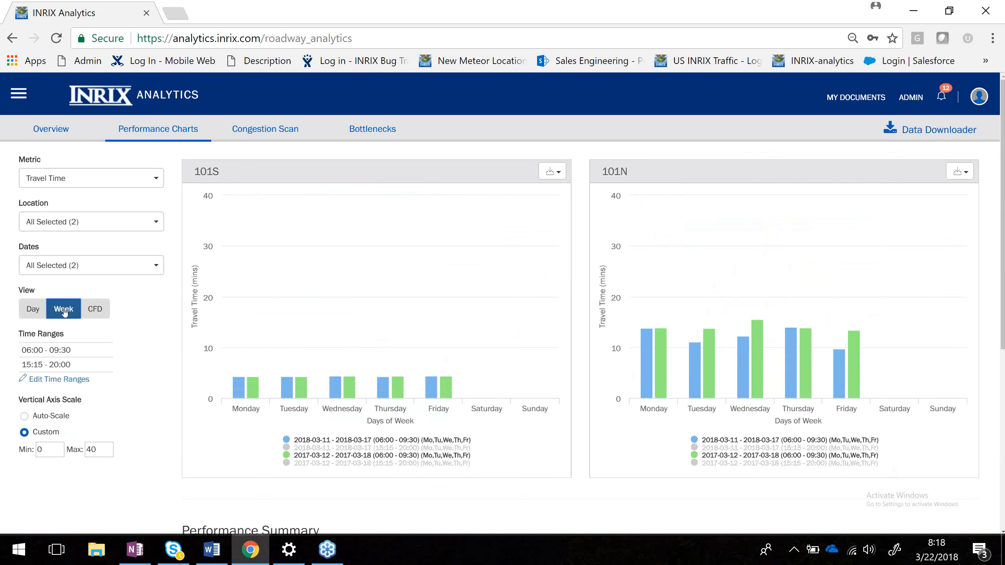
click(24, 416)
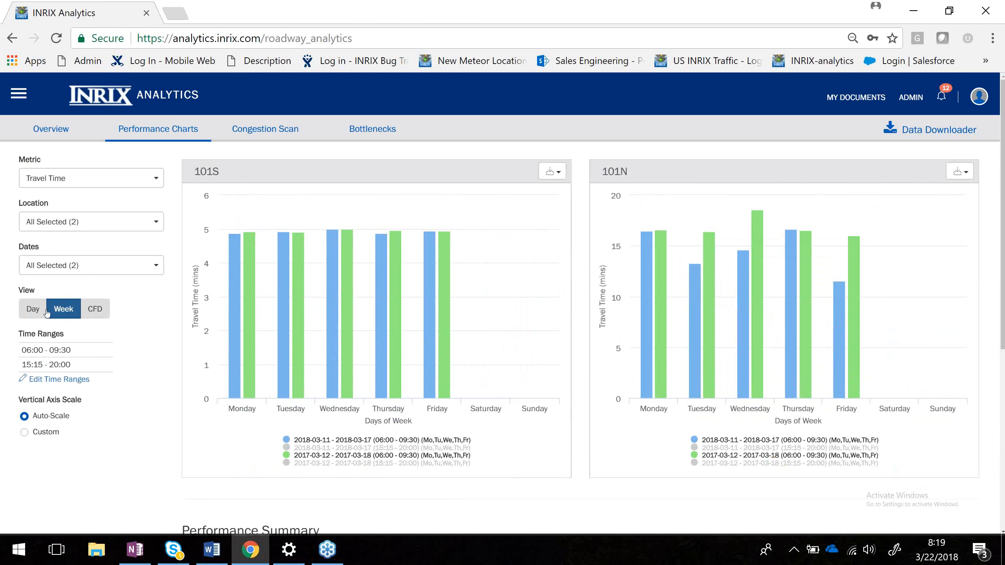
Open the time ranges editor to review the 06:00–09:30 and 15:15–20:00 ranges, then cancel.
click(60, 379)
click(60, 379)
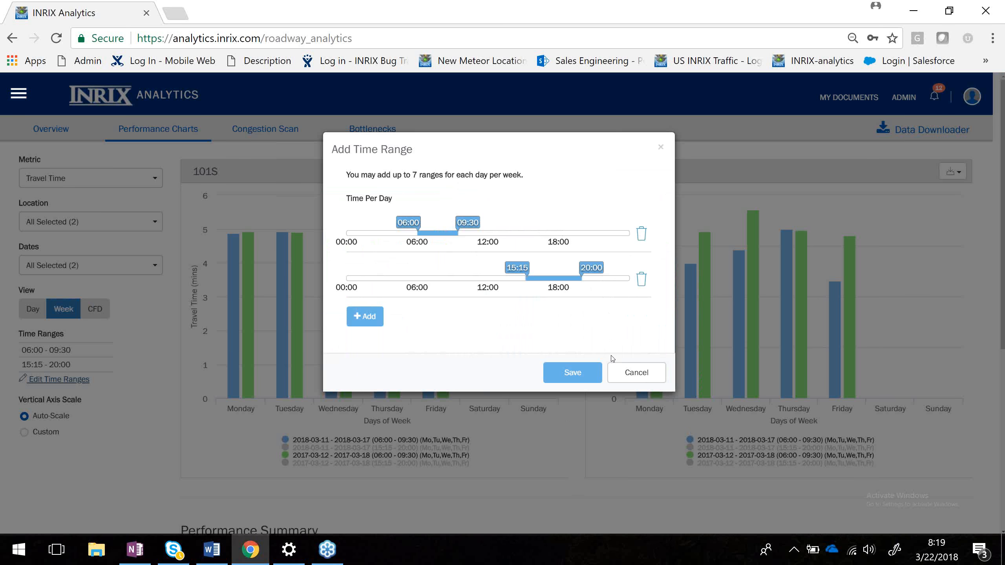
click(629, 372)
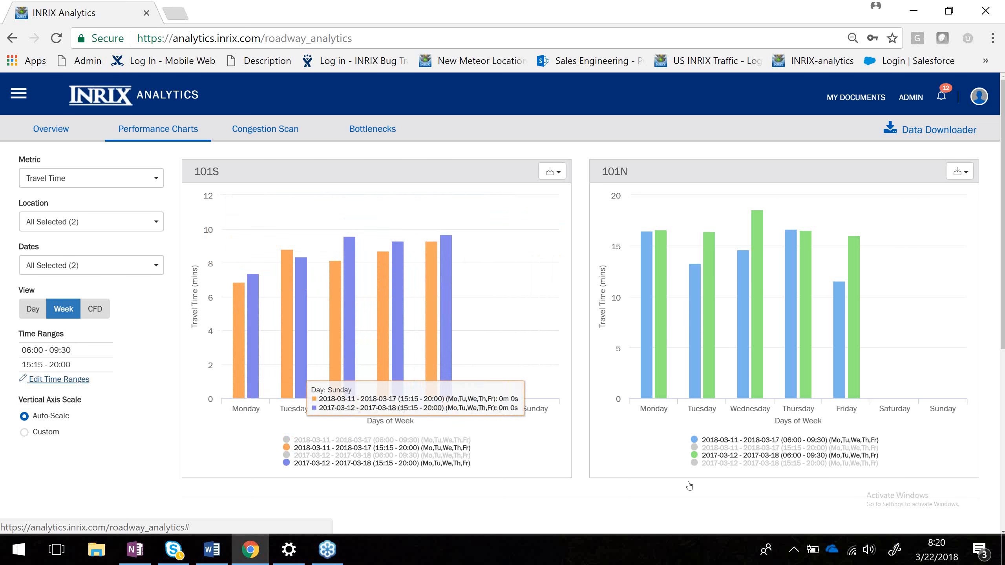
Toggle the 101N chart's legend series between the morning and afternoon time ranges and back.
click(784, 446)
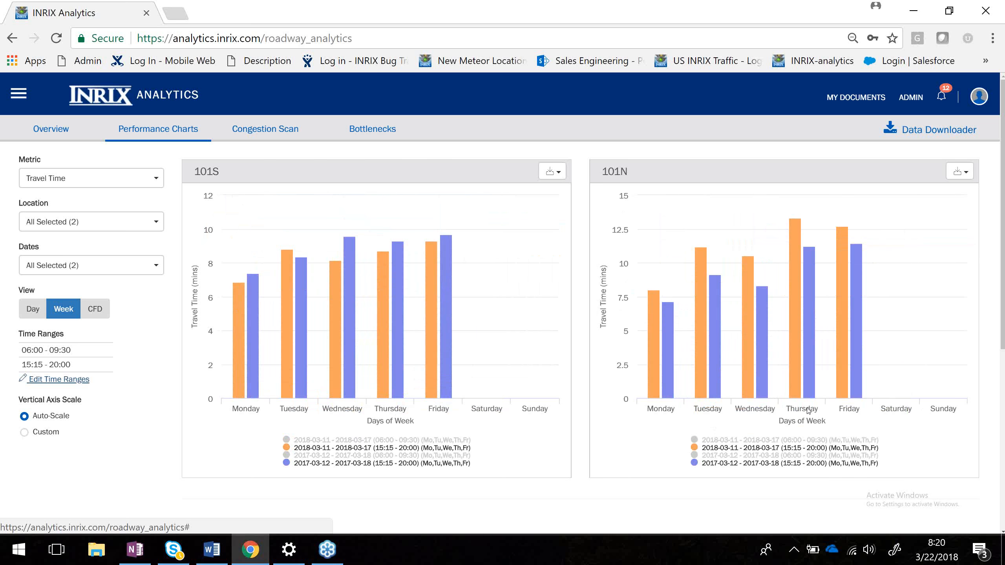
click(784, 442)
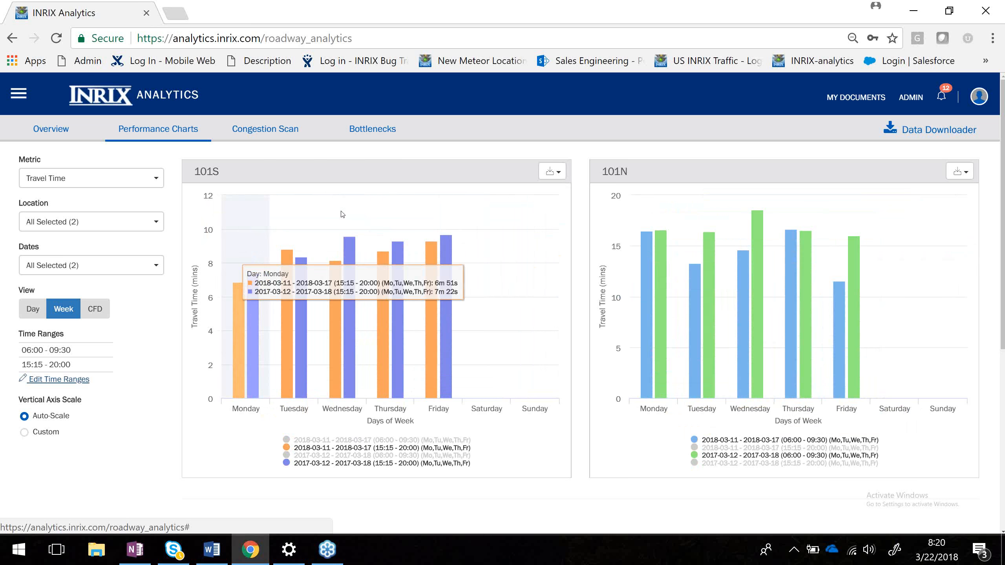
Download the 101S chart as a PNG image and download its report data.
click(551, 173)
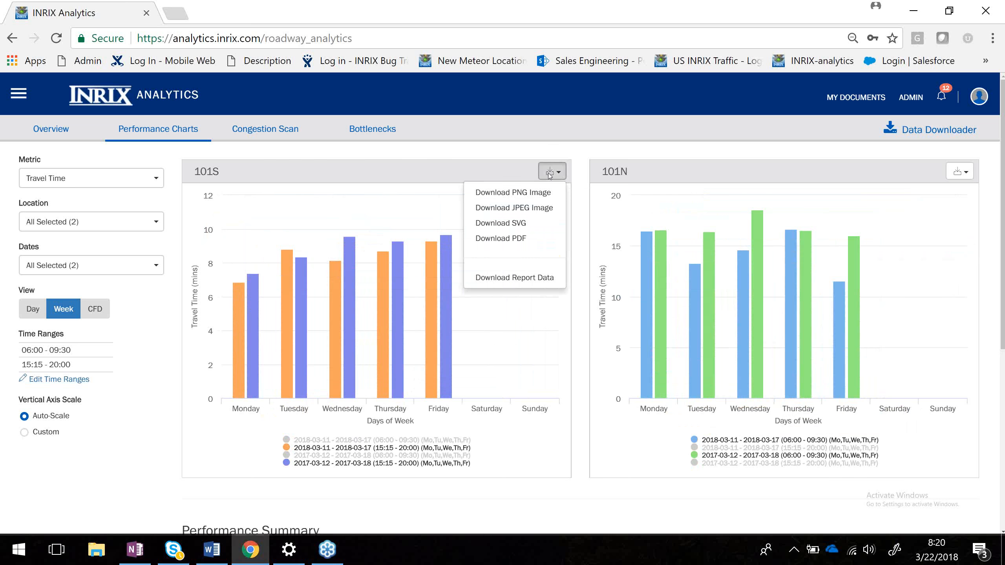
click(519, 192)
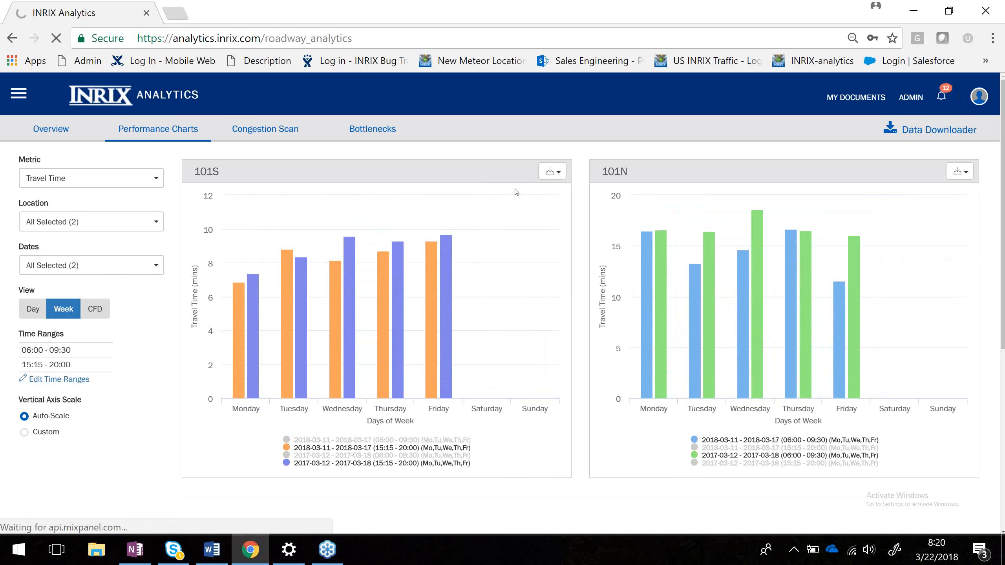
click(552, 171)
click(514, 278)
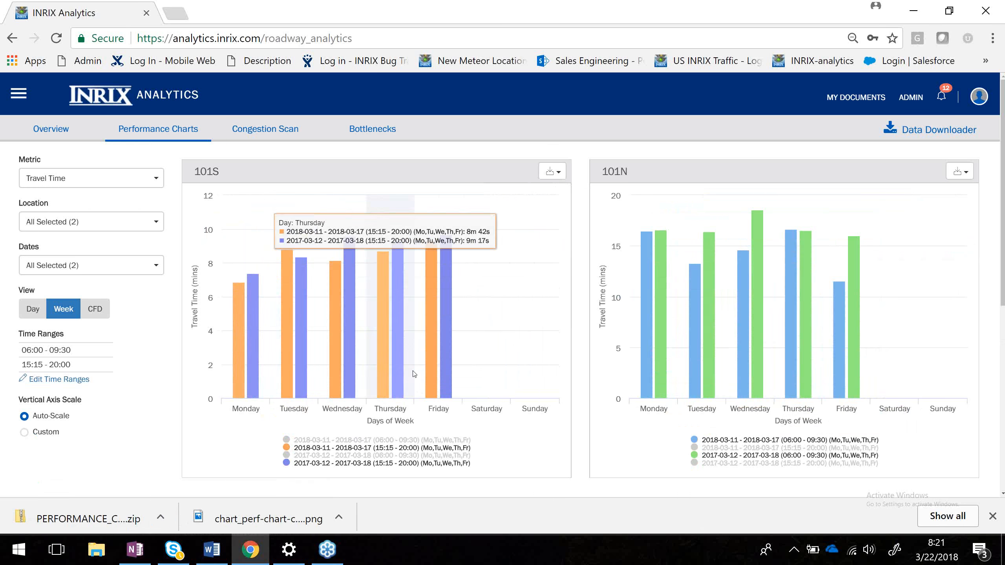
Review the performance summary table below the charts.
scroll(524, 428, down, 5)
scroll(525, 427, down, 4)
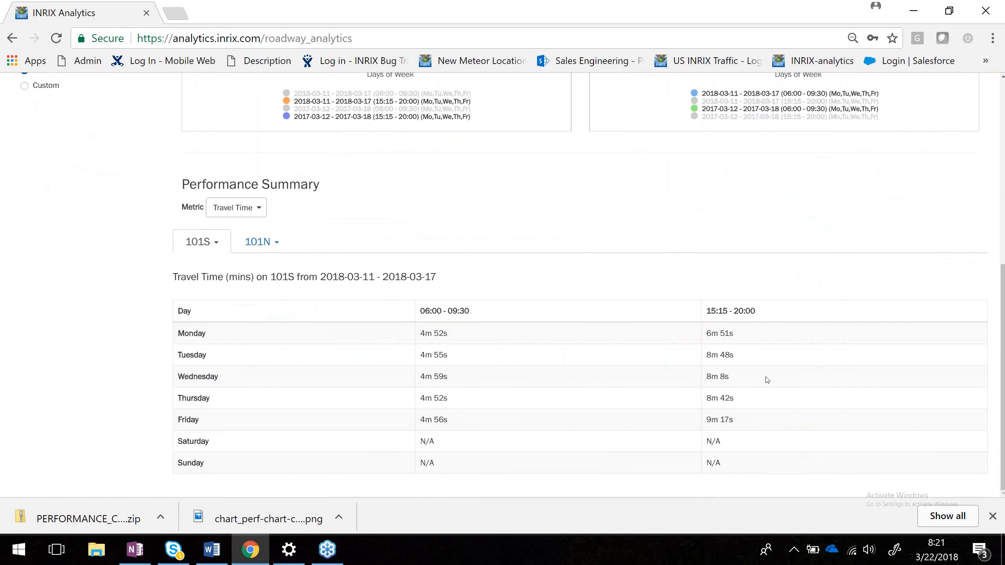
scroll(584, 309, up, 8)
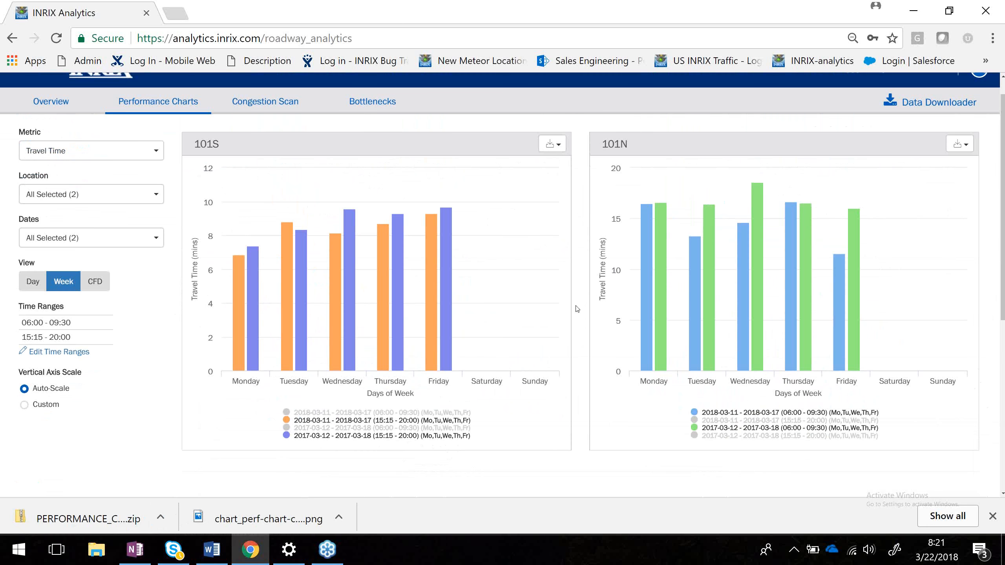
Move the downloaded chart image window into view and close it.
mouse_move(577, 310)
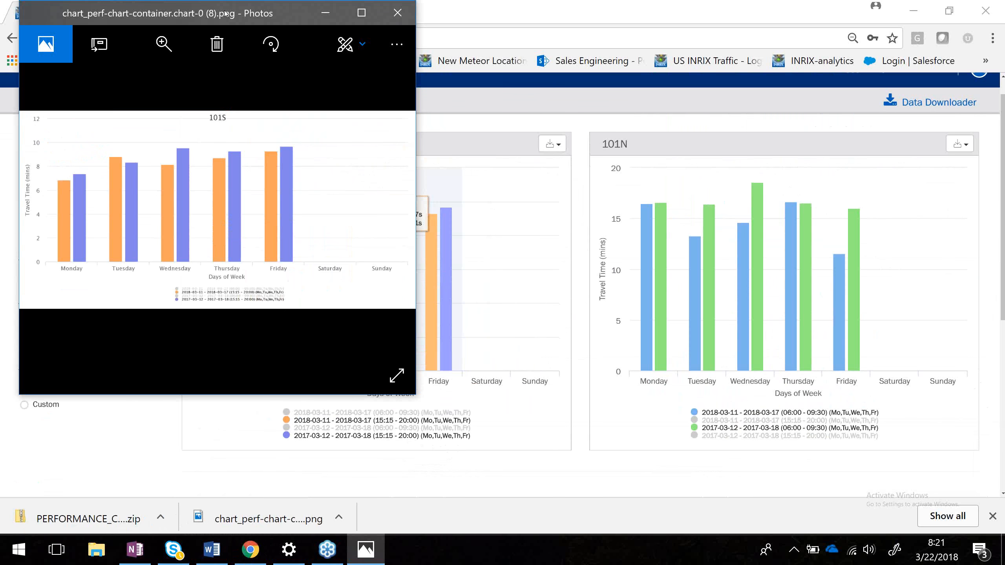
drag(224, 13, 442, 109)
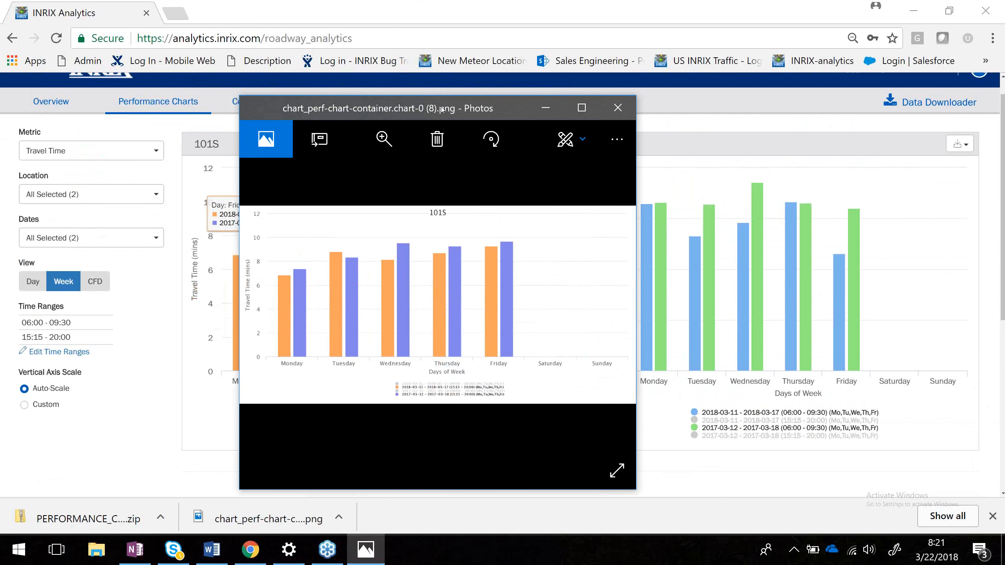
click(617, 108)
Open PerfChartReport-Headers from the downloaded zip in Excel and copy its header row.
click(66, 515)
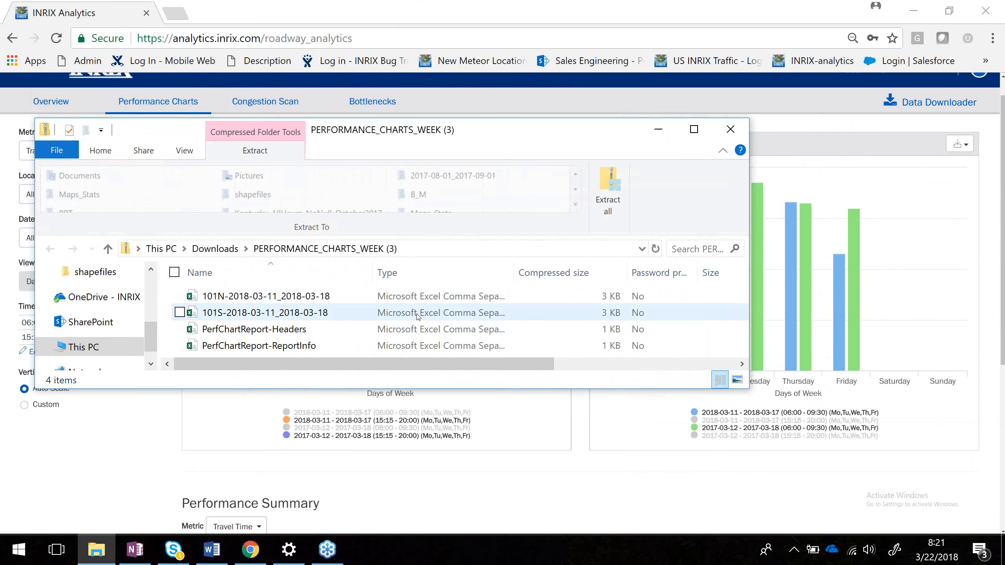
double_click(287, 329)
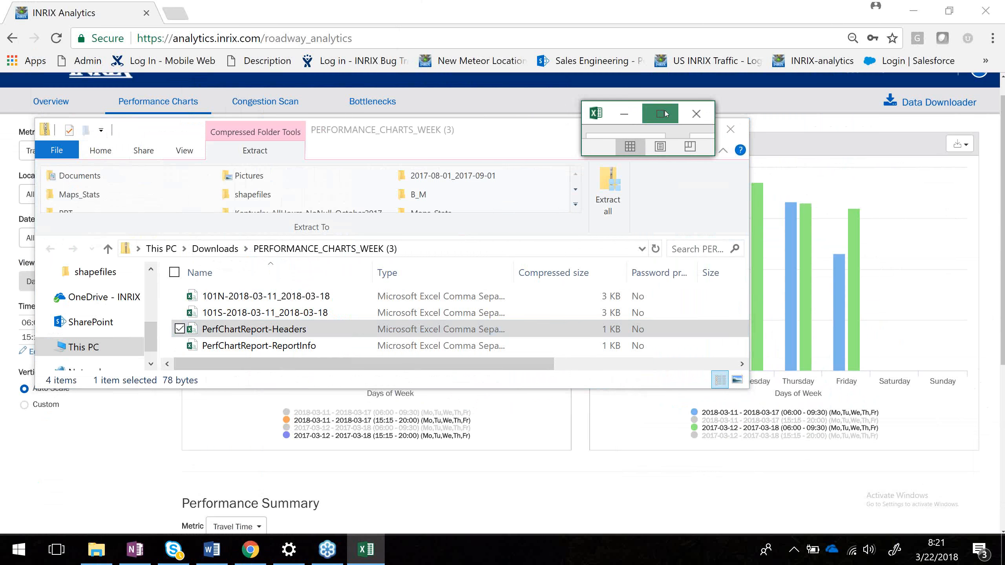
click(665, 114)
click(2, 176)
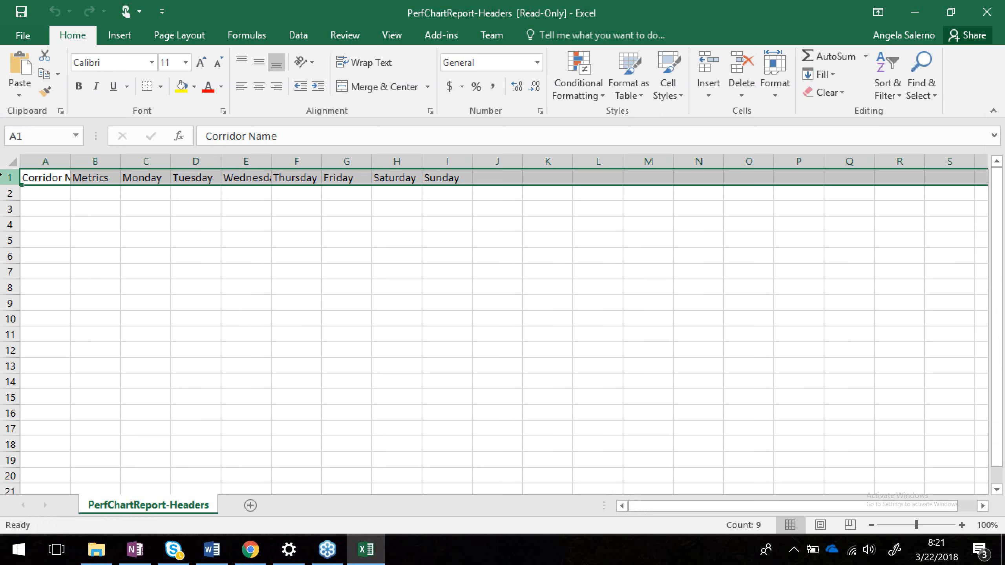
key(ctrl+c)
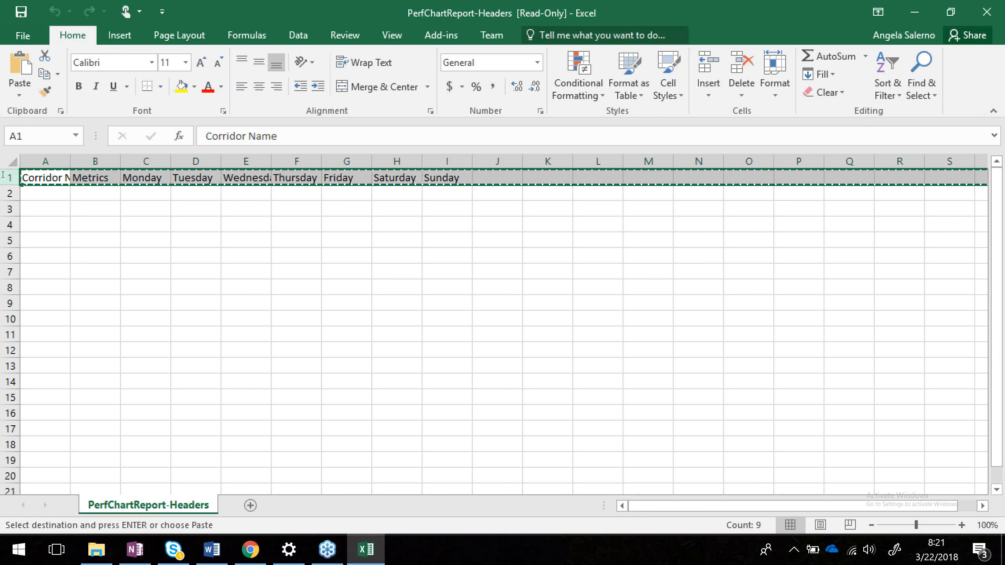
Open the 101N CSV from the downloaded zip in Excel and insert the copied header row above its data.
click(926, 12)
click(253, 298)
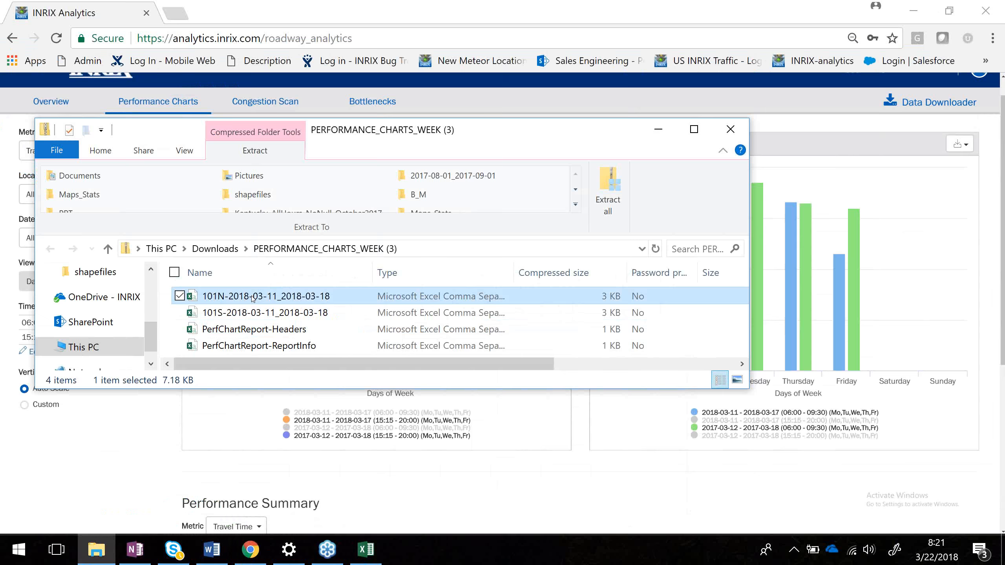
double_click(253, 298)
click(9, 178)
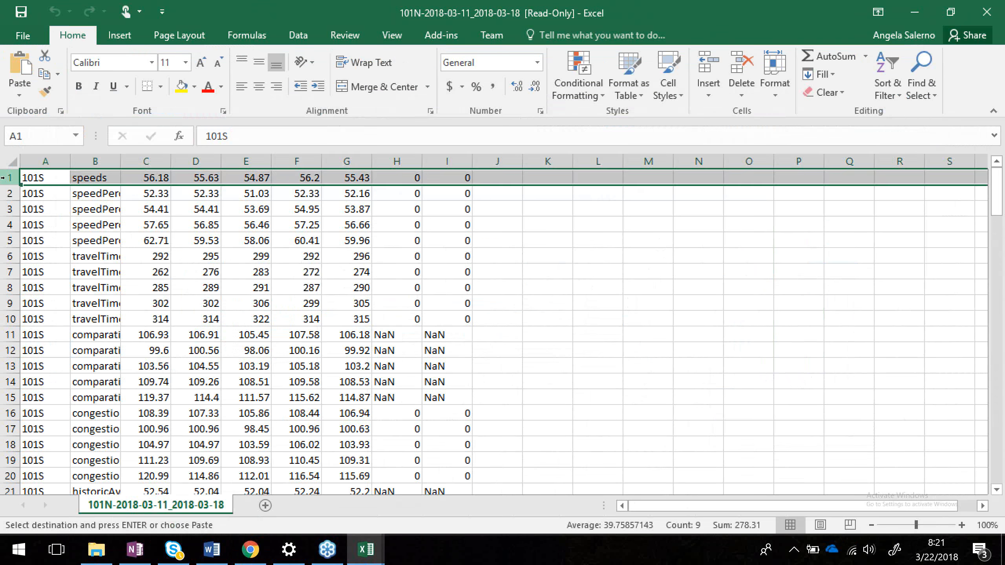
right_click(9, 177)
click(57, 286)
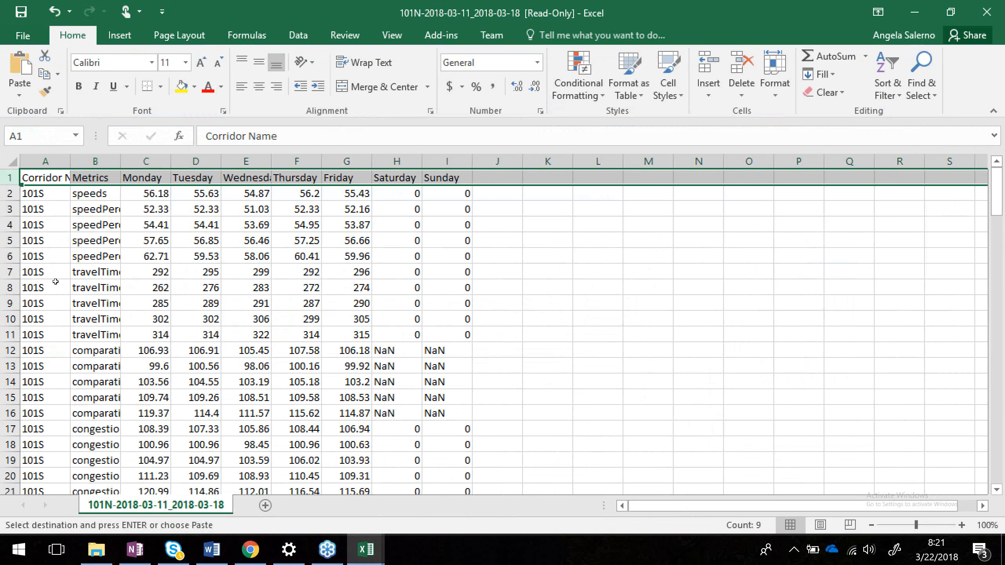
Widen the Metrics column so the full metric names show.
click(318, 244)
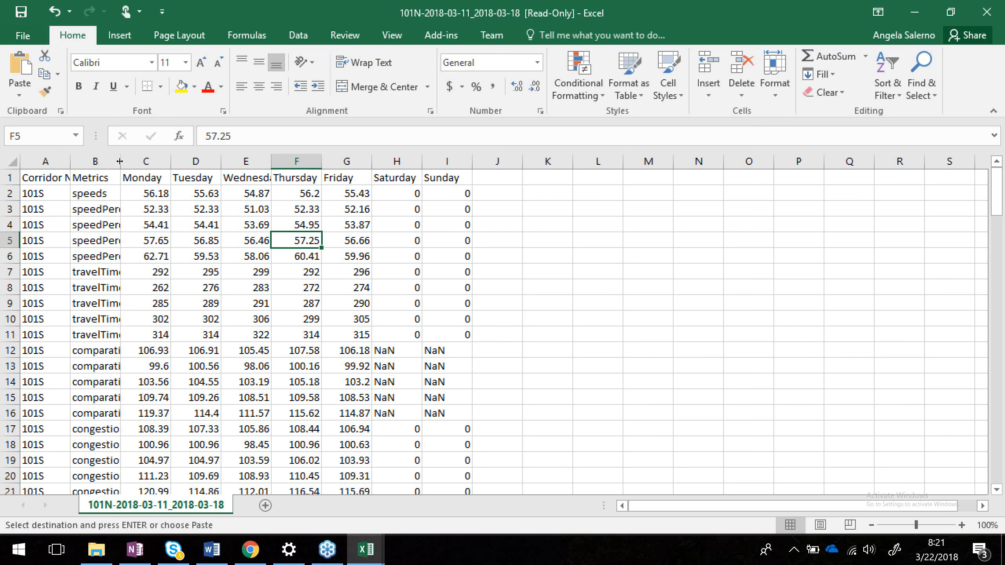
drag(119, 161, 205, 161)
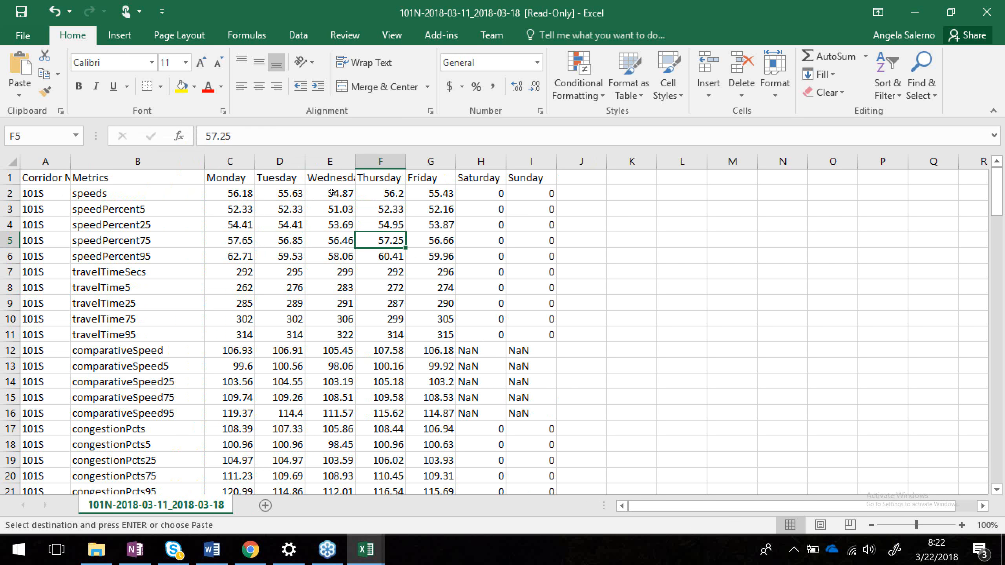
drag(284, 198, 238, 242)
click(418, 271)
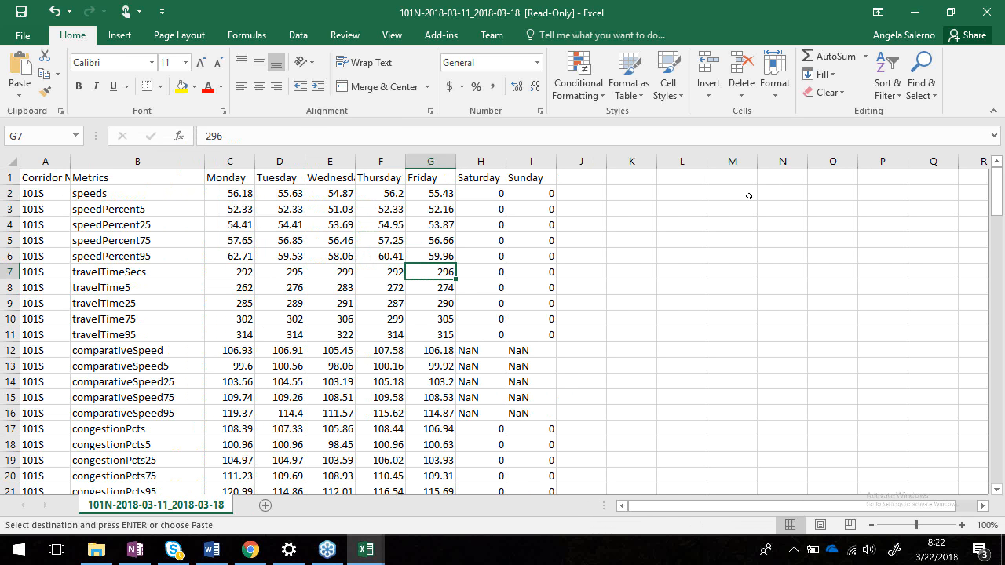
Close the CSV without saving, discard the clipboard contents, and close the zip folder window.
click(989, 13)
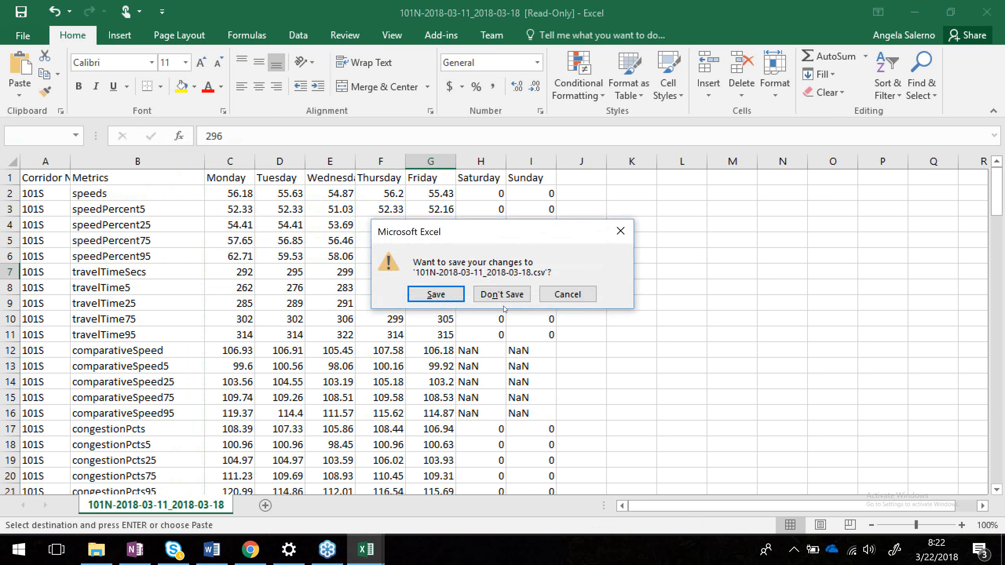
click(503, 297)
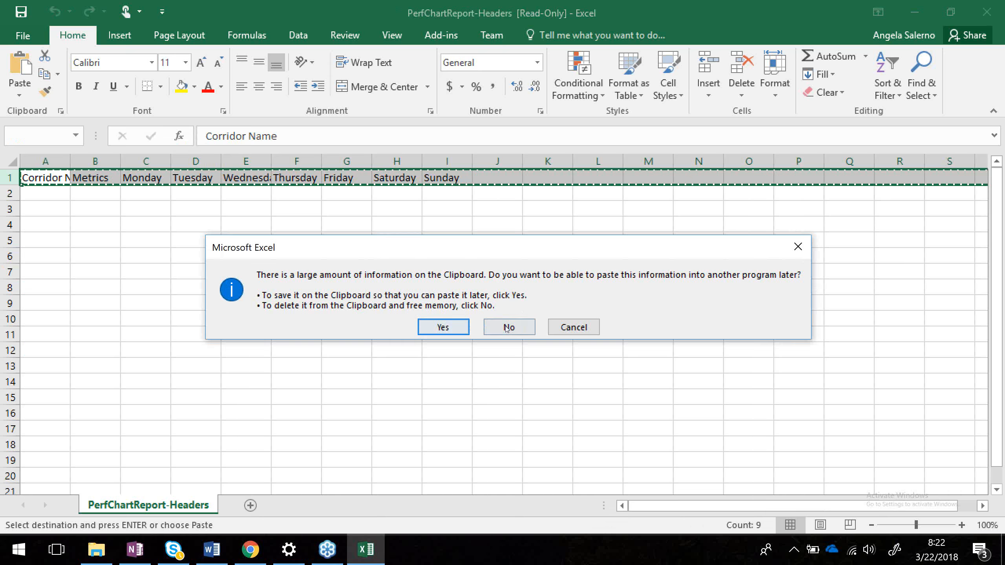
click(507, 328)
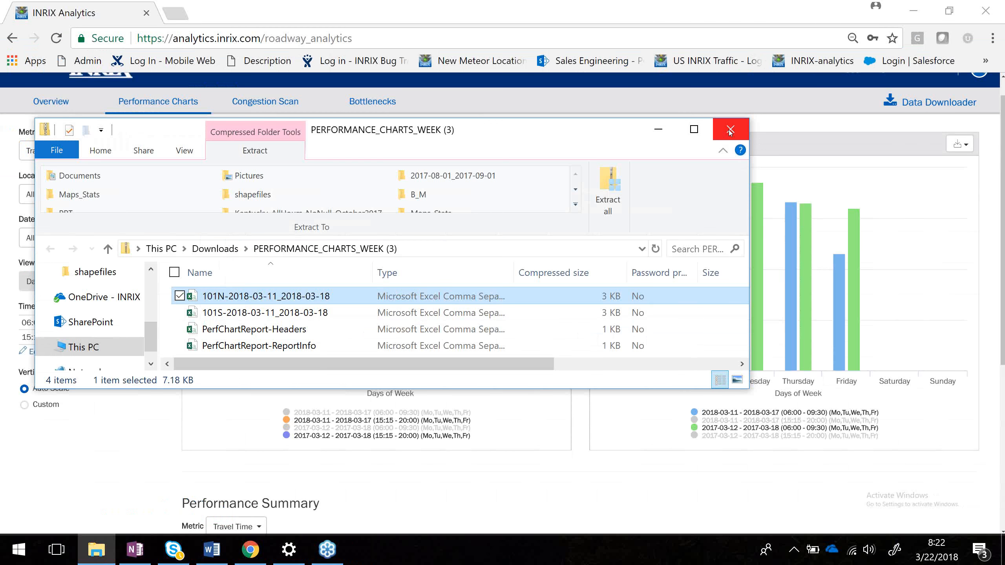
click(730, 131)
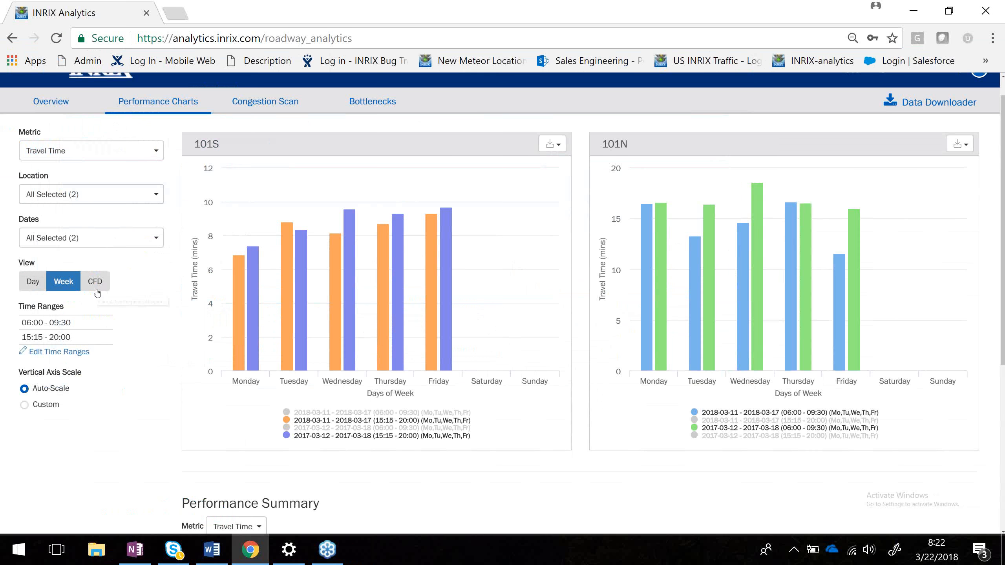
Switch the performance charts to the CFD view of cumulative frequency diagrams.
click(102, 284)
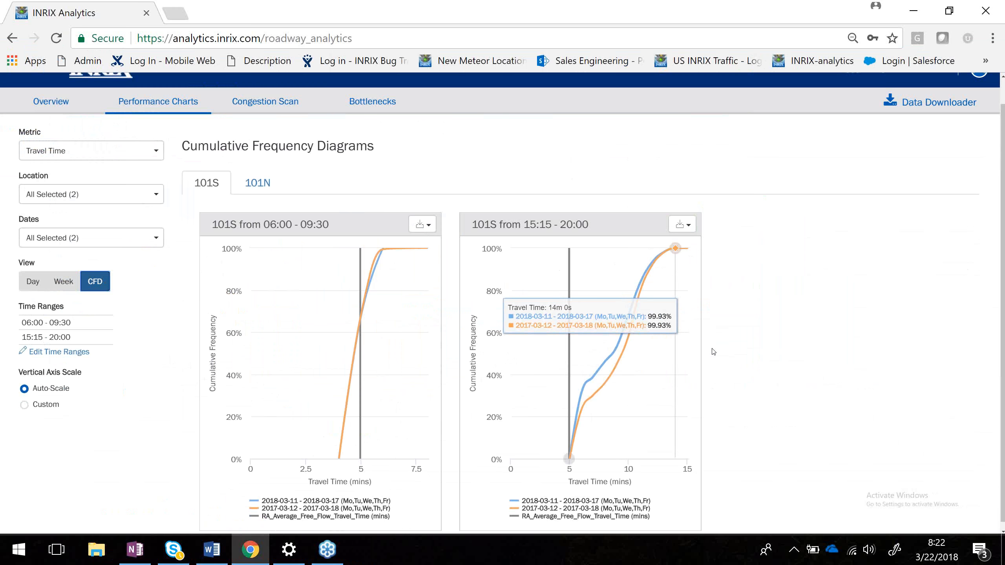
scroll(714, 352, down, 1)
click(76, 146)
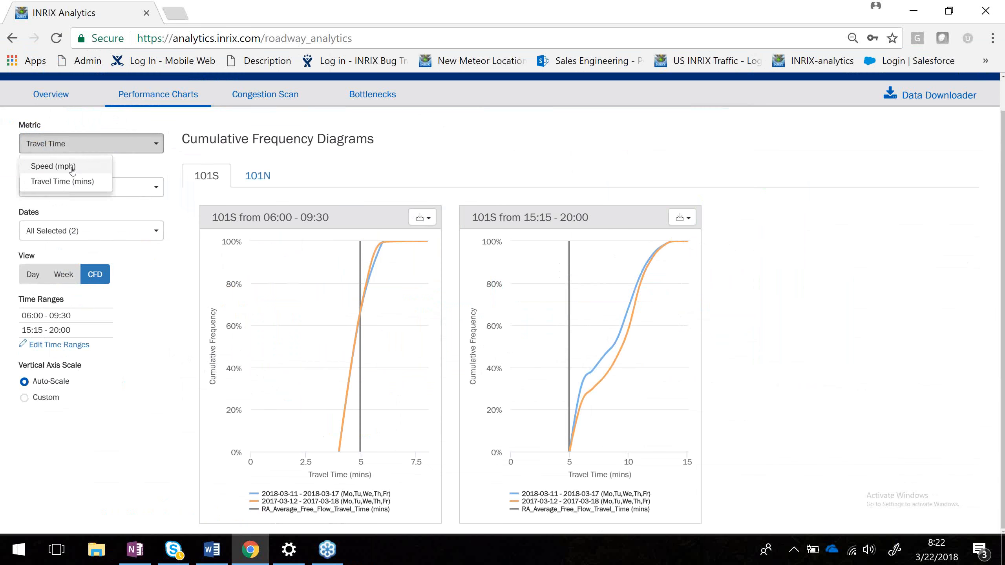
Show the cumulative frequency diagrams for the 101N corridor.
right_click(810, 319)
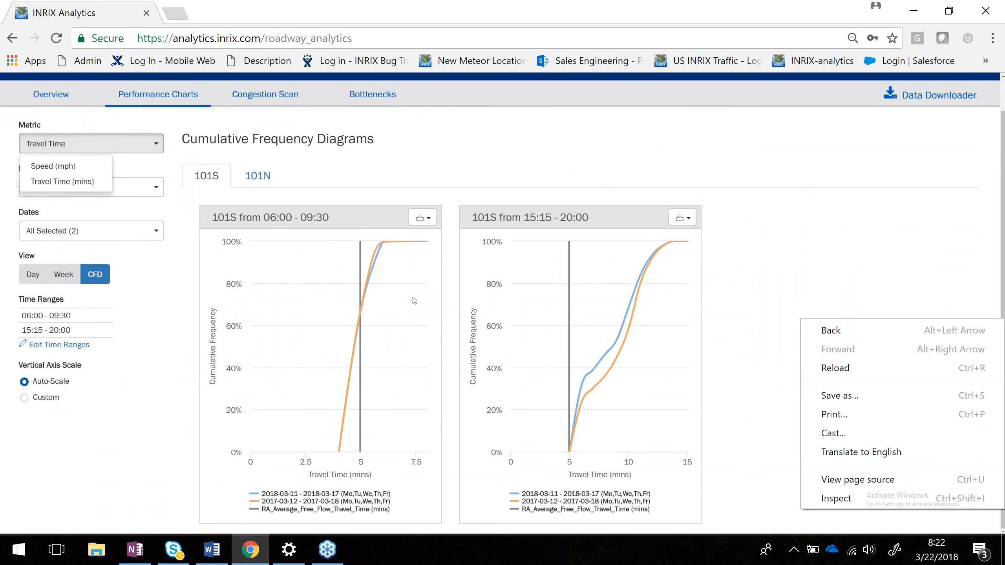
click(815, 289)
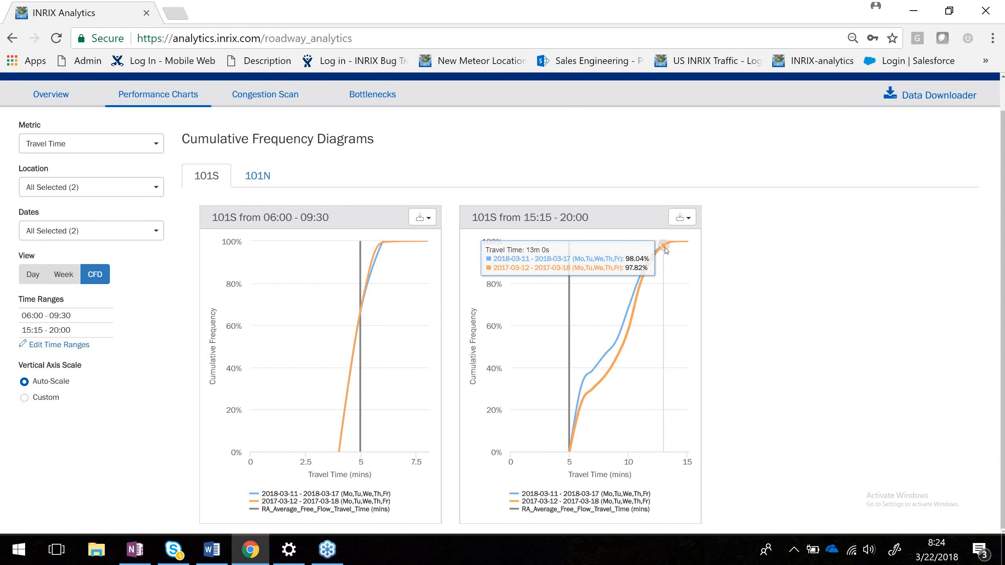
click(254, 177)
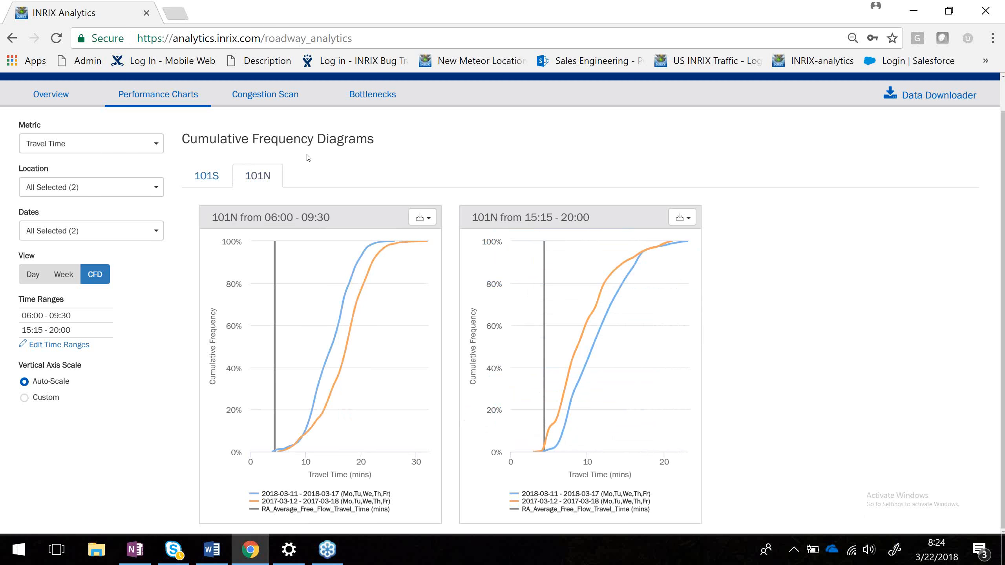
scroll(309, 159, up, 1)
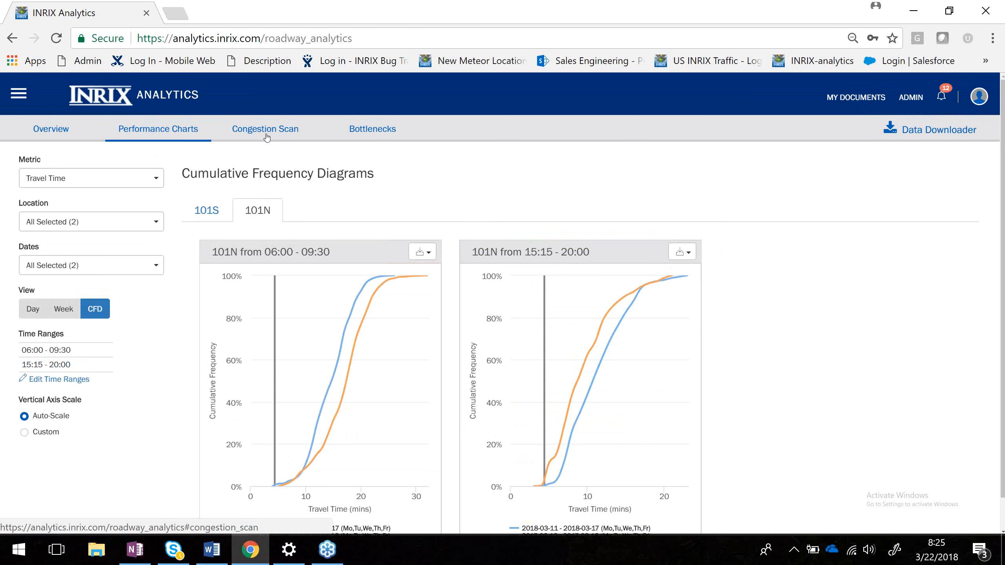
Open the Congestion Scan and limit its dates to 2018-03-11 - 2018-03-17 only.
click(266, 135)
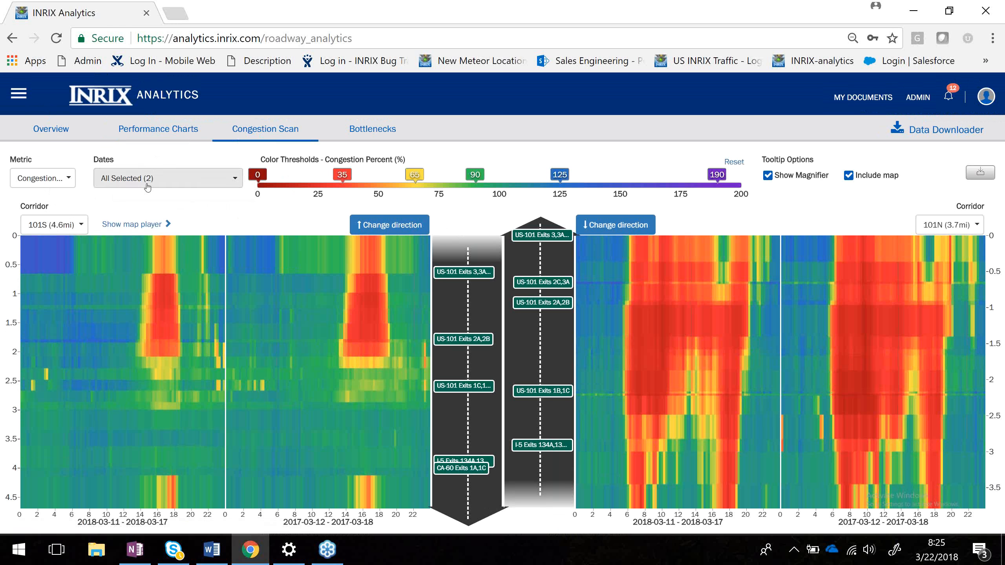
click(158, 178)
click(110, 213)
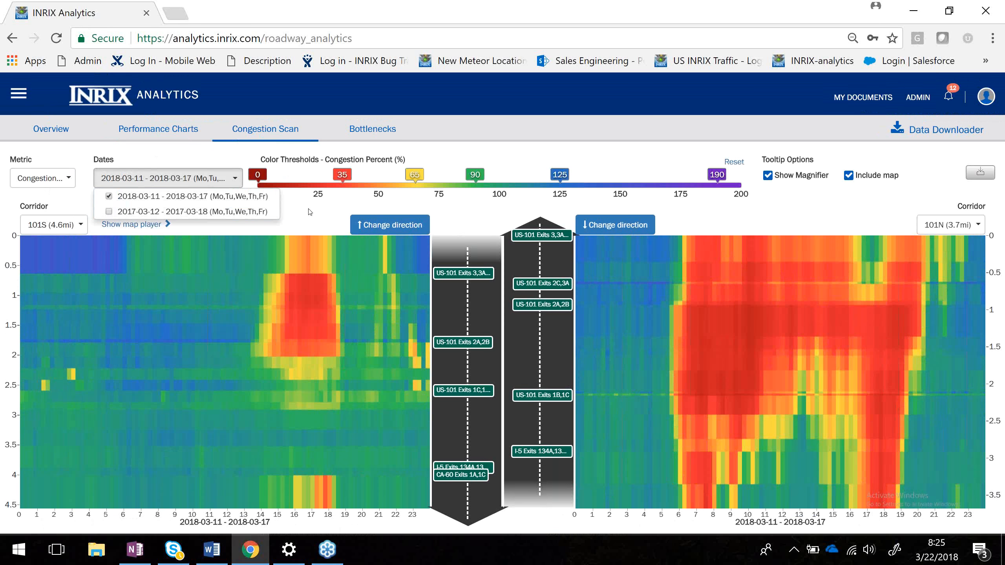
click(175, 232)
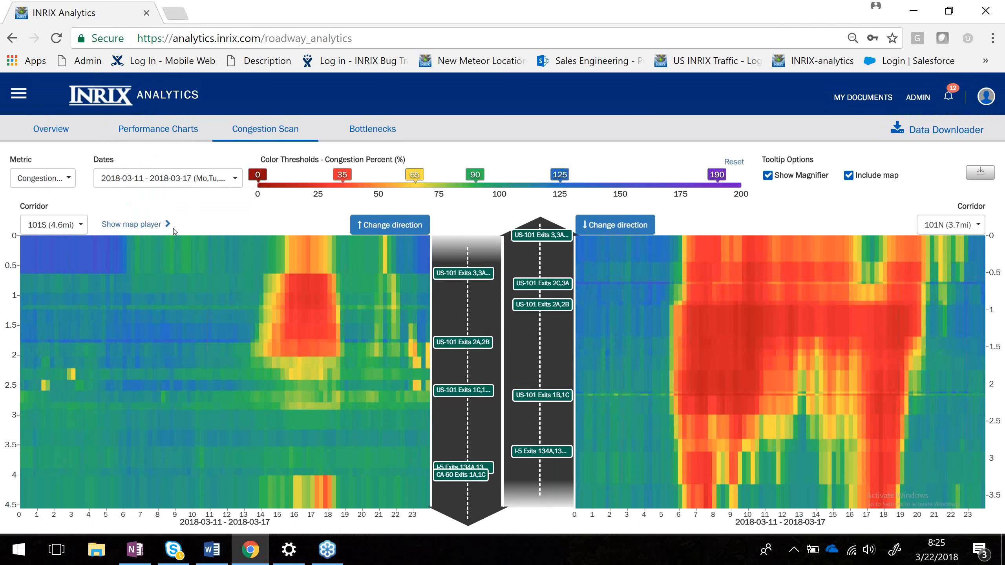
Open the map player and switch the congestion scan metric to Speed (mph).
click(137, 225)
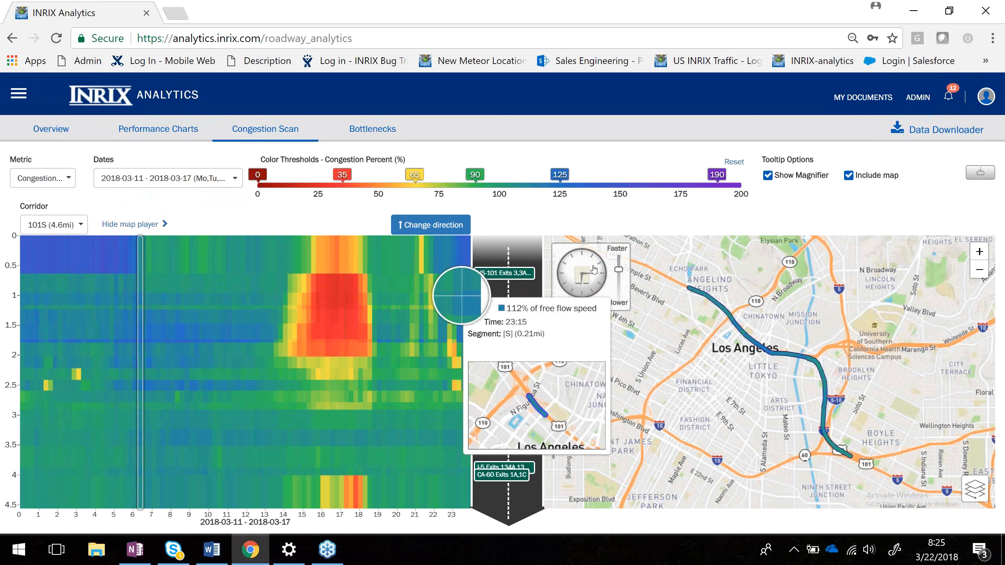
click(43, 179)
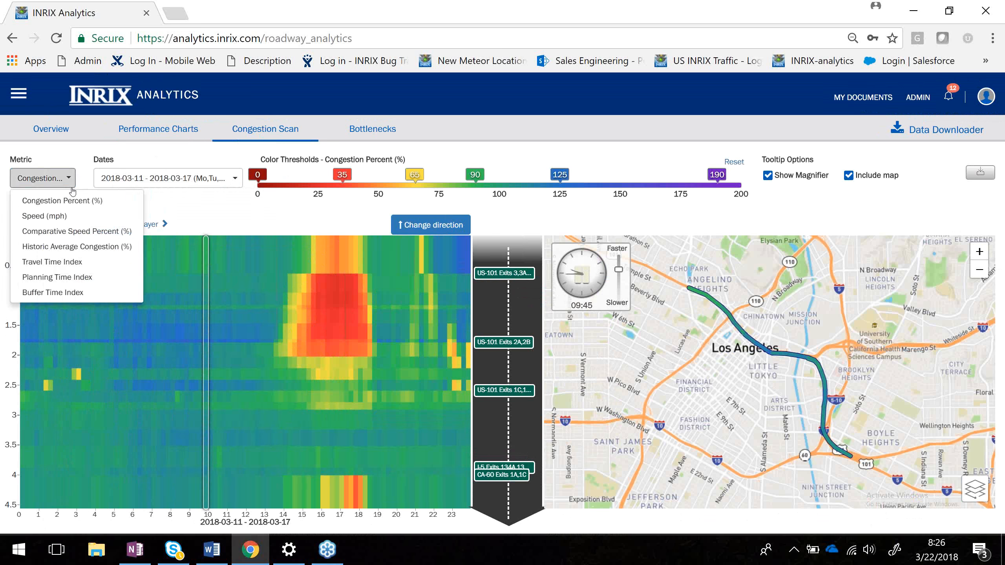
click(65, 216)
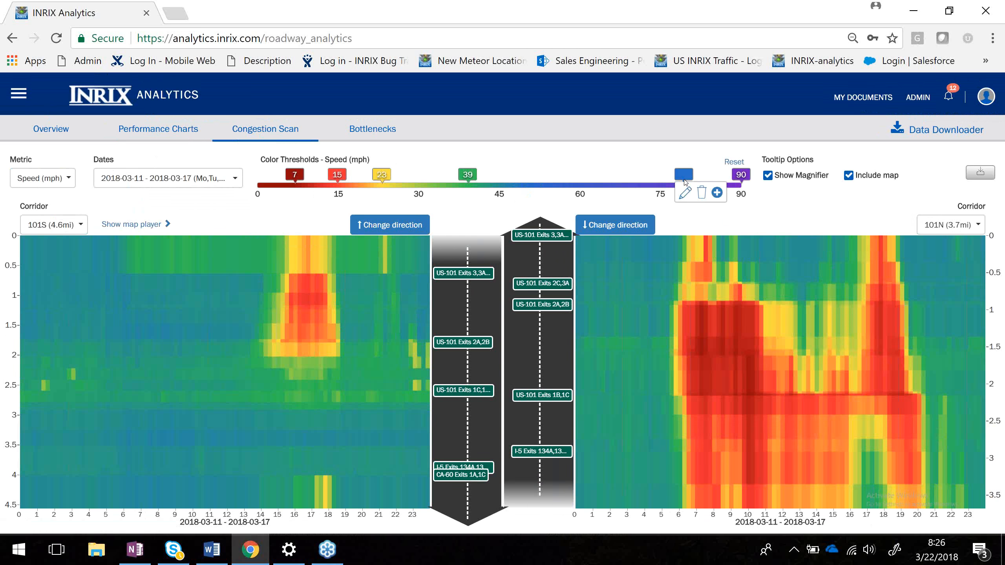
Adjust the speed color thresholds to 7, 24, 35, 58, 79 and 90 mph.
drag(468, 174, 571, 174)
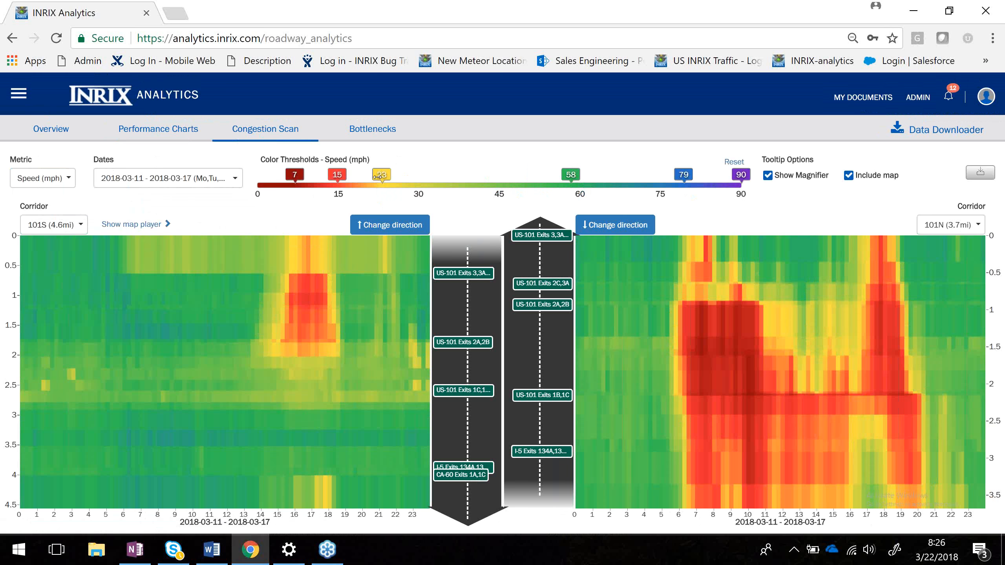
drag(382, 175, 444, 175)
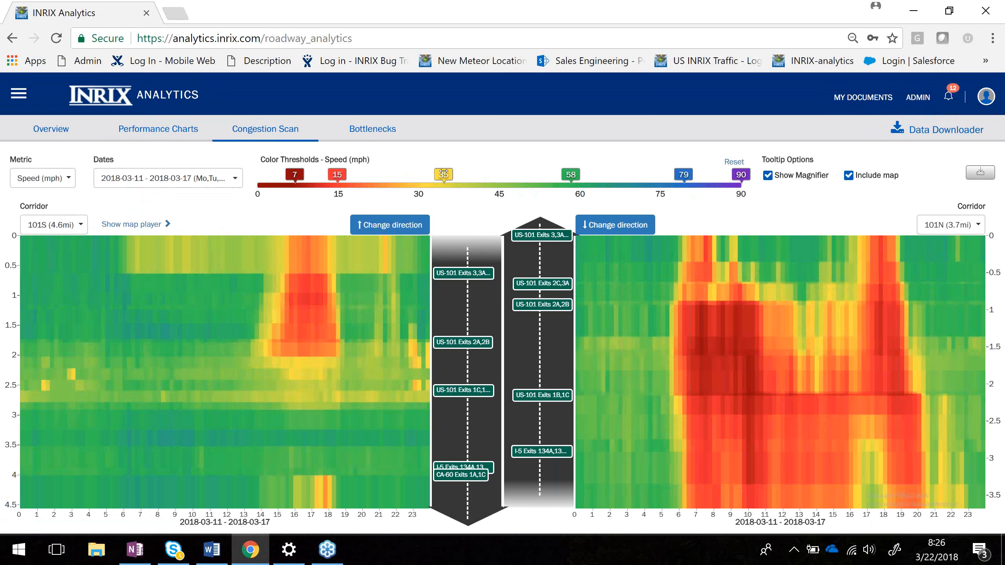
drag(337, 175, 385, 174)
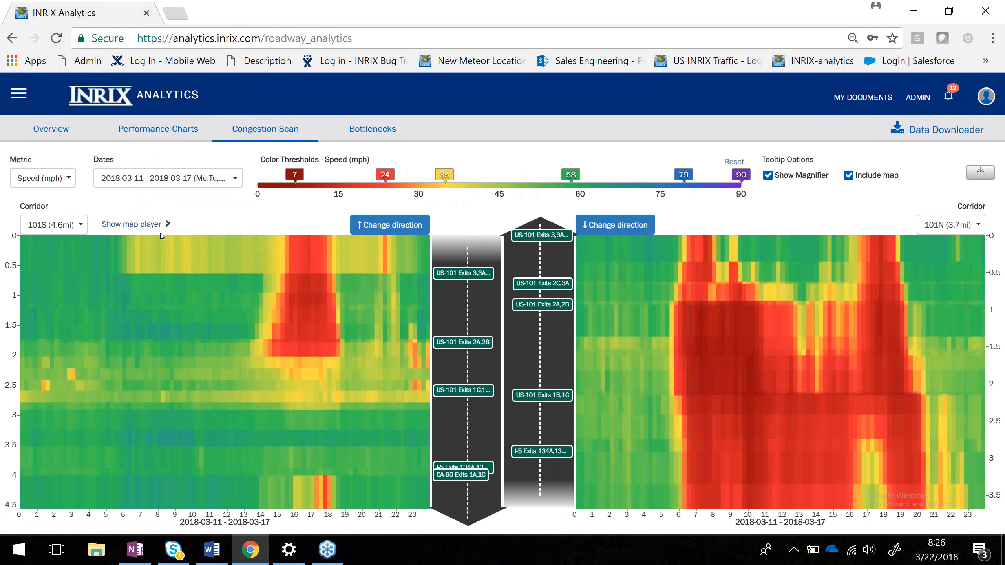
Show the map player and play the congestion animation along the 101S corridor map.
click(131, 225)
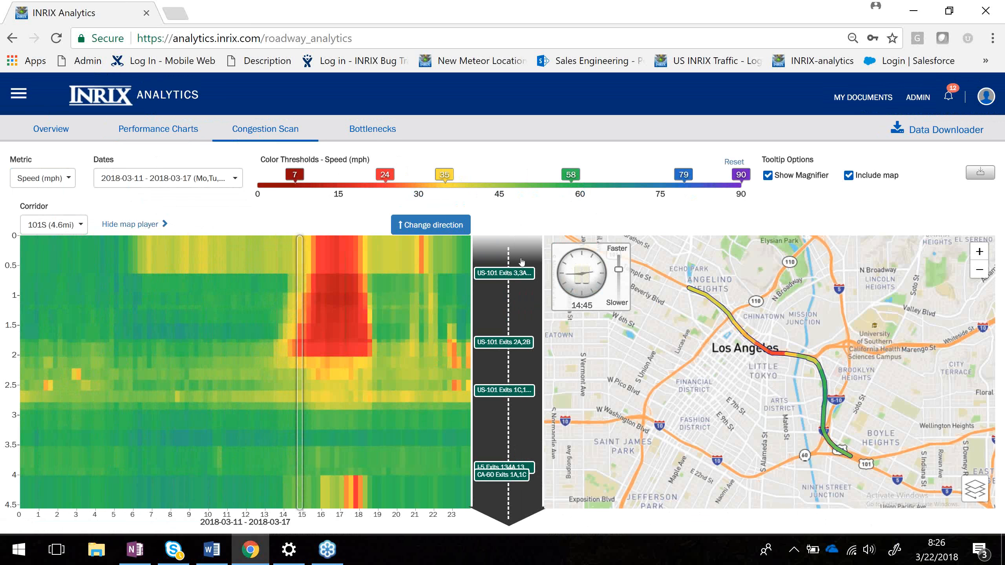
click(565, 270)
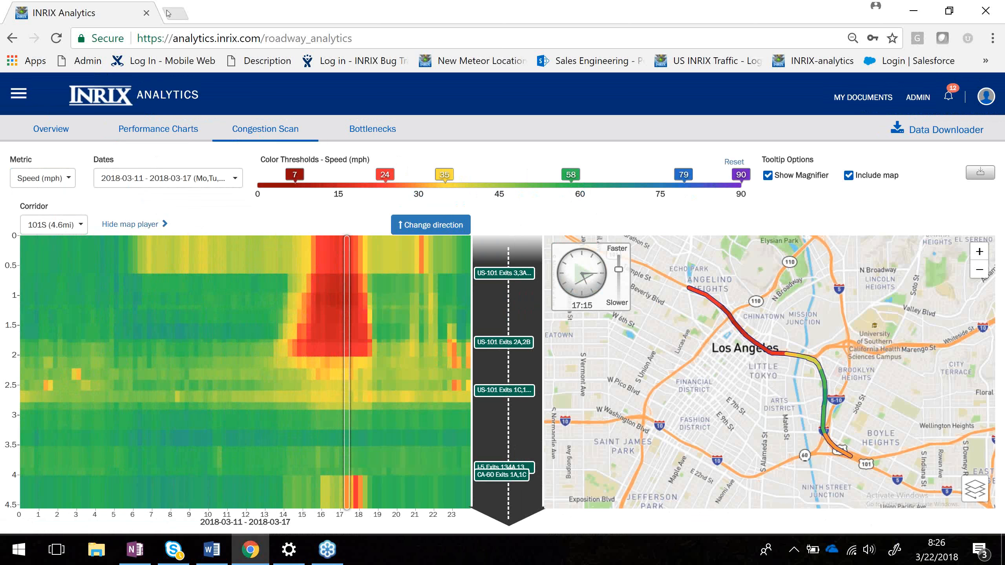
Open analytics.inrix.com in a new browser tab.
click(175, 18)
text(analytics.inrix.com)
key(Return)
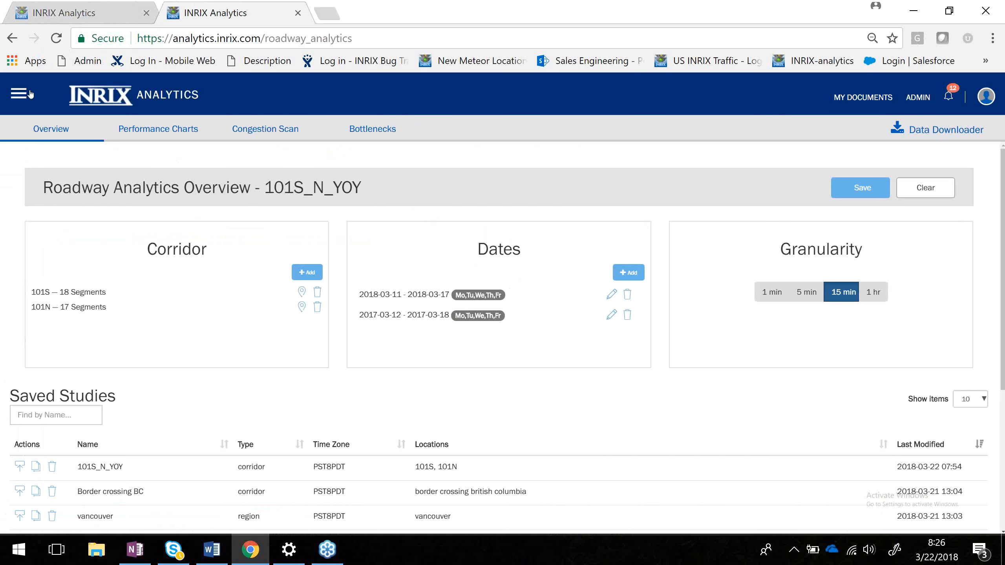
click(30, 94)
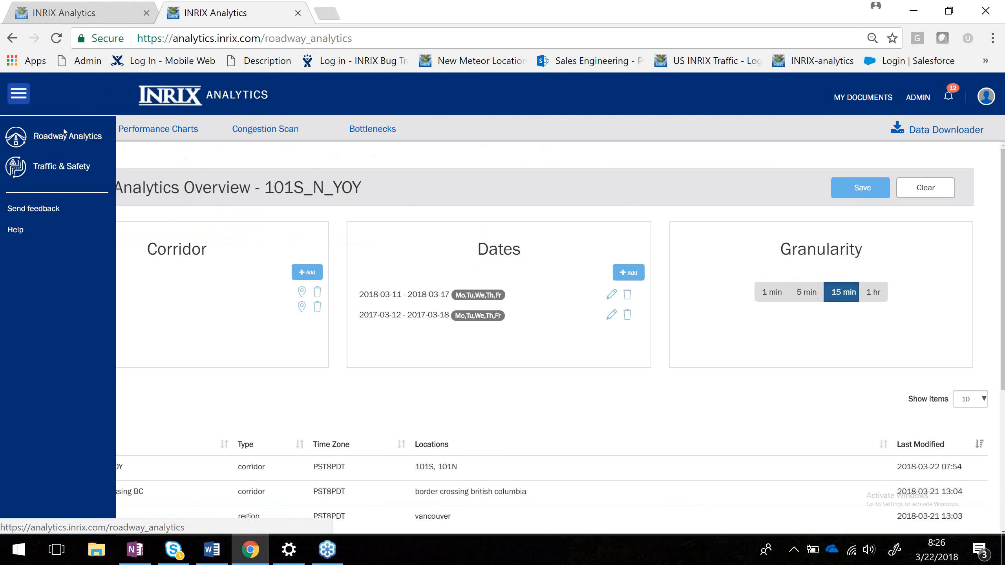
click(18, 93)
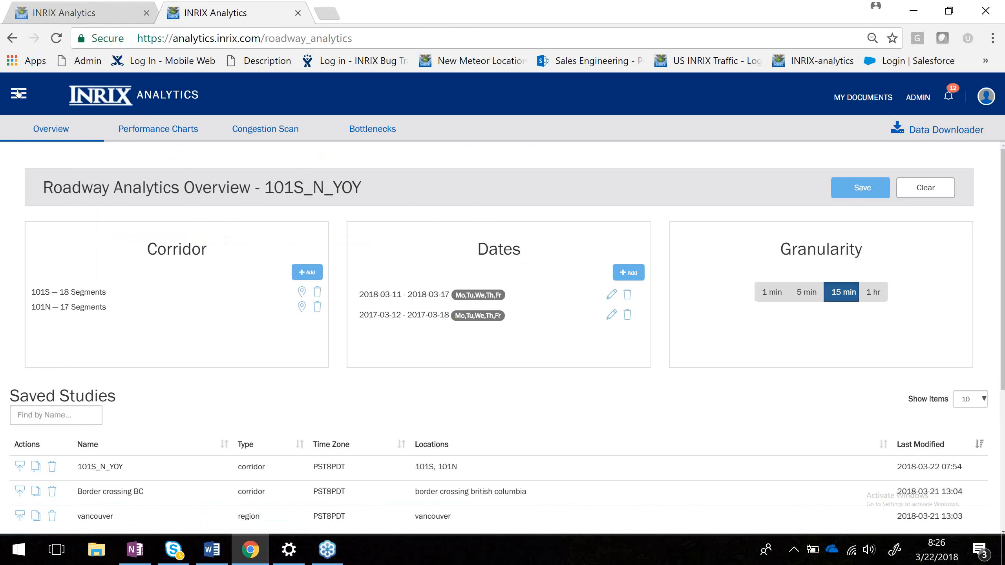
click(18, 93)
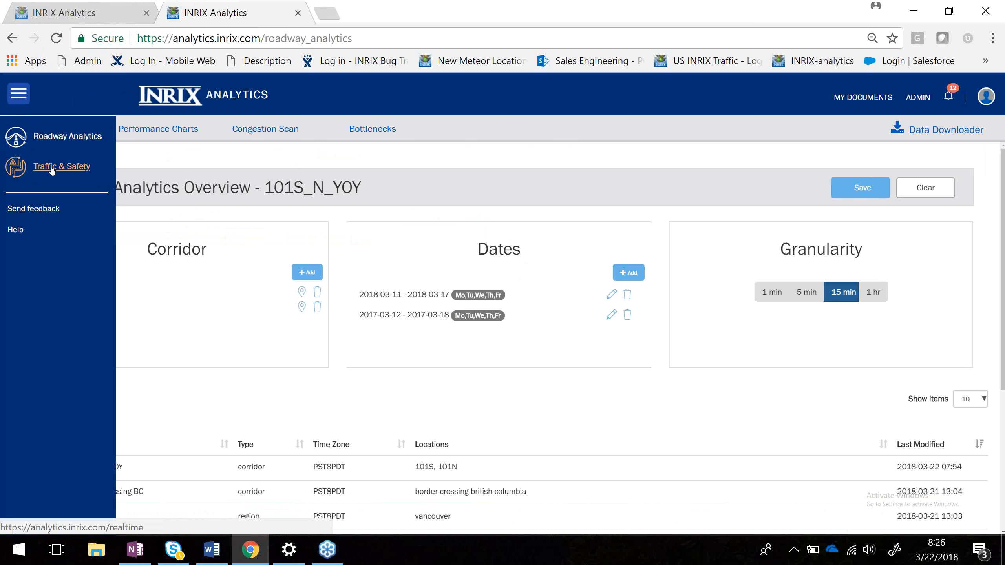
Open the Send feedback dialog, review the feedback type options, and close it.
click(32, 210)
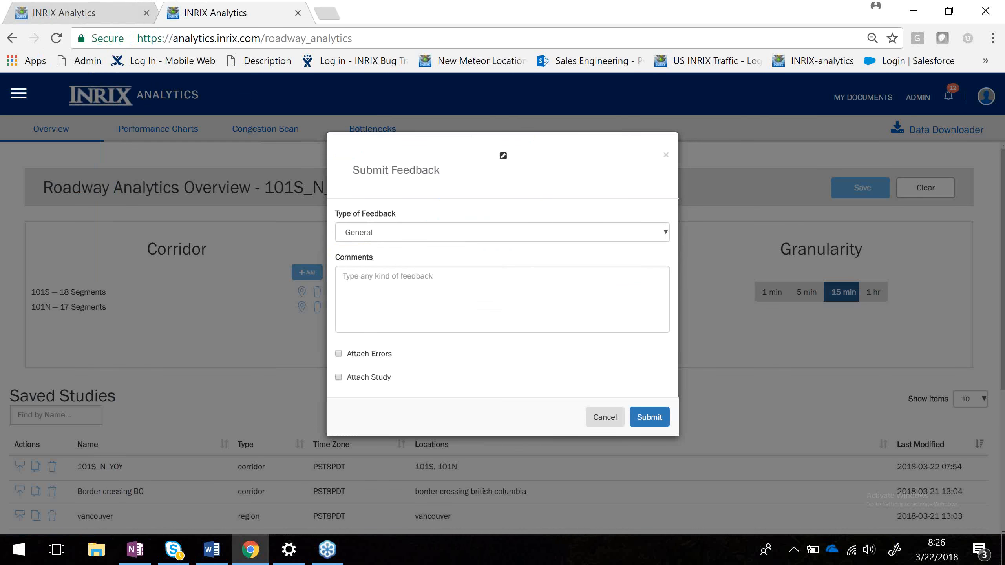
click(539, 232)
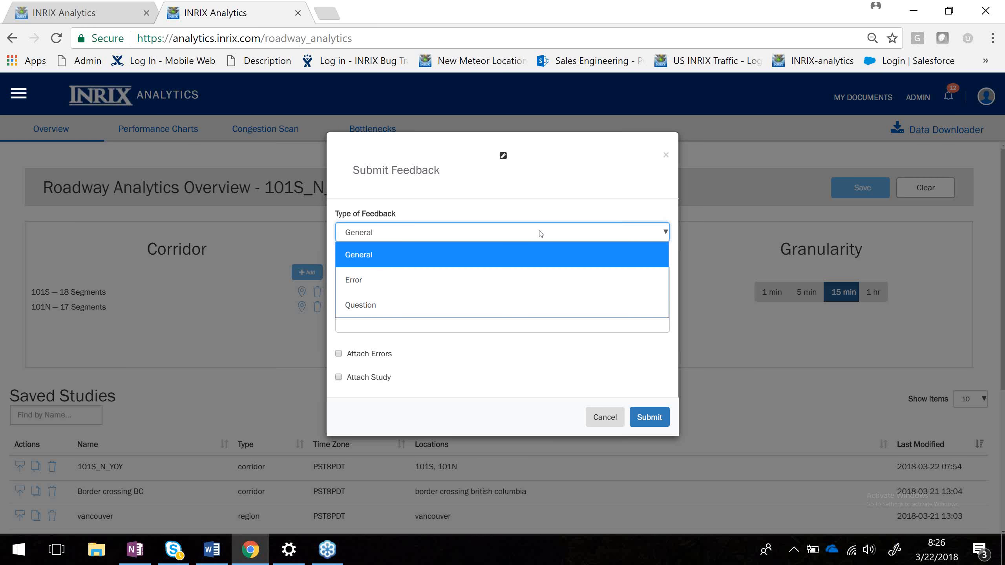
click(519, 341)
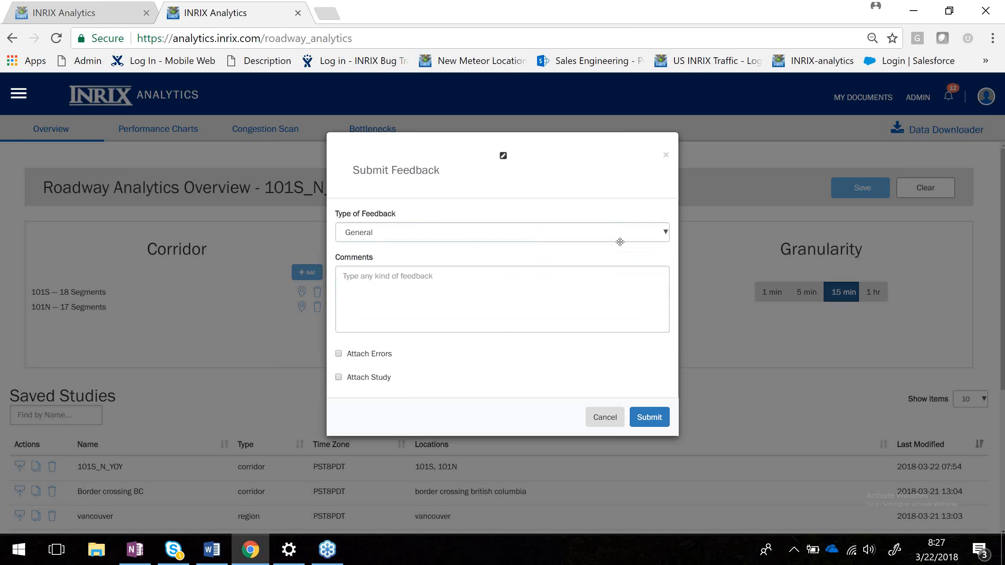
click(666, 155)
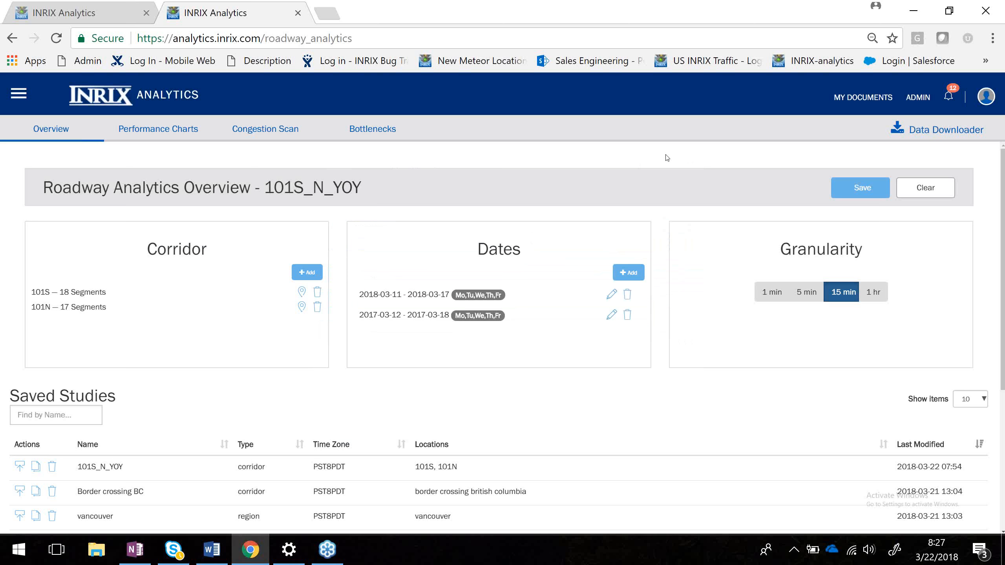
Open the Analytics Help Center and expand the FAQ section.
click(43, 92)
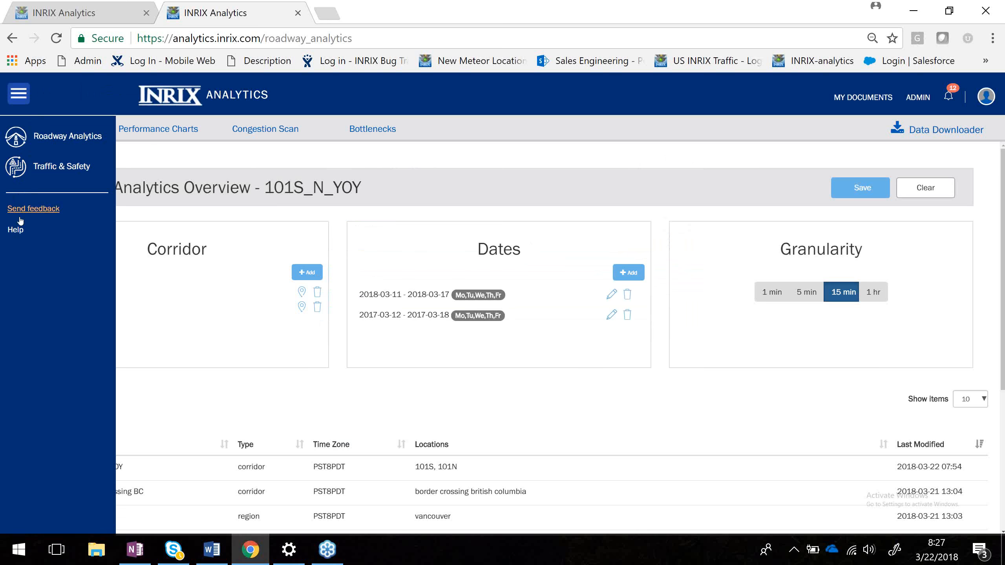
click(15, 229)
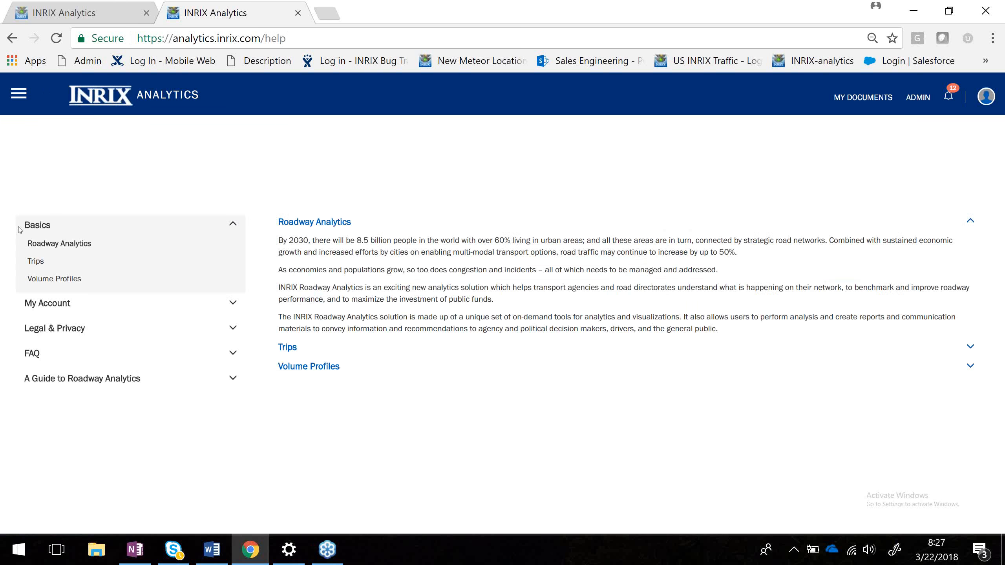
click(33, 355)
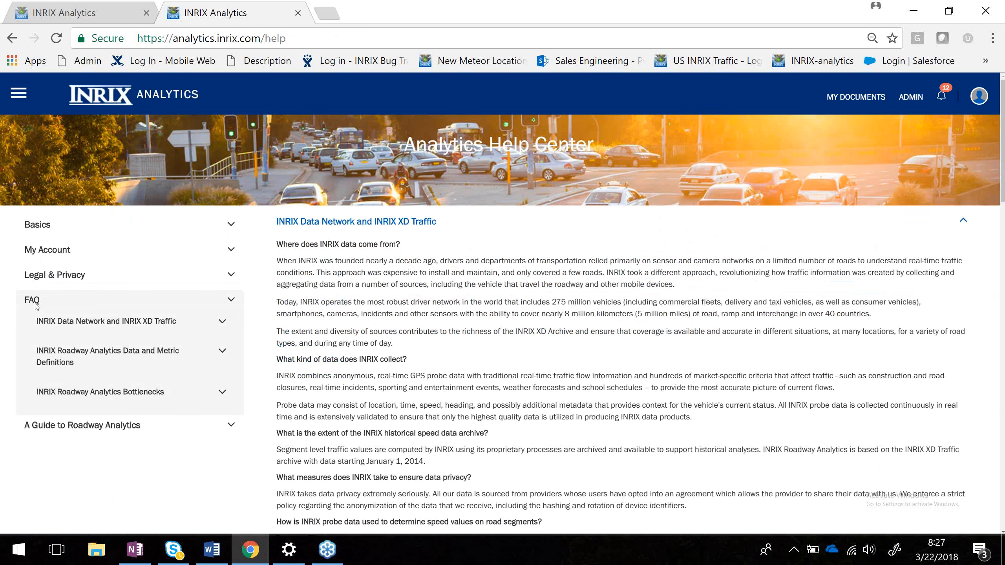
Read the FAQ on INRIX data, highlighting the typical XD segment length question and its percentage table.
scroll(36, 307, down, 3)
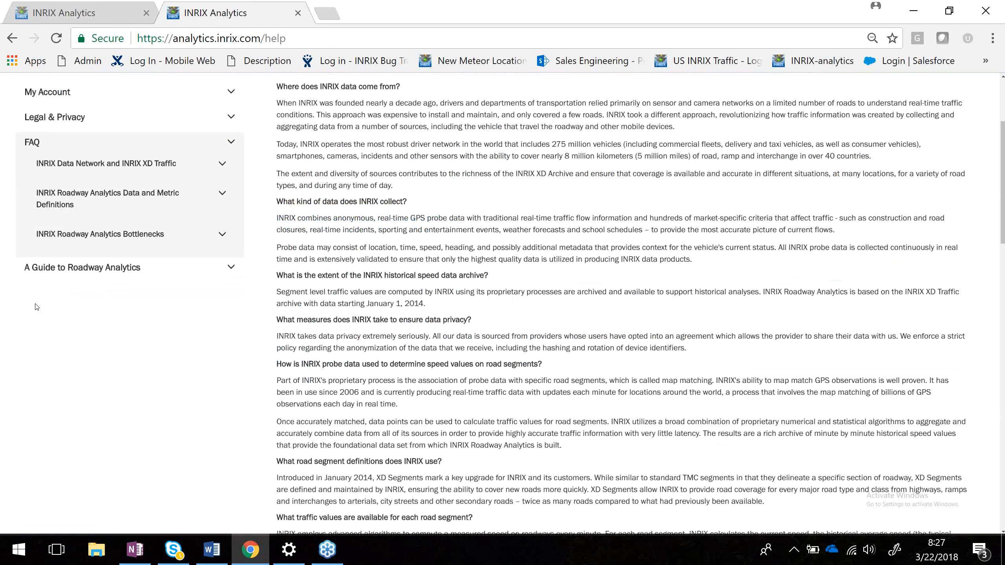
scroll(37, 307, down, 8)
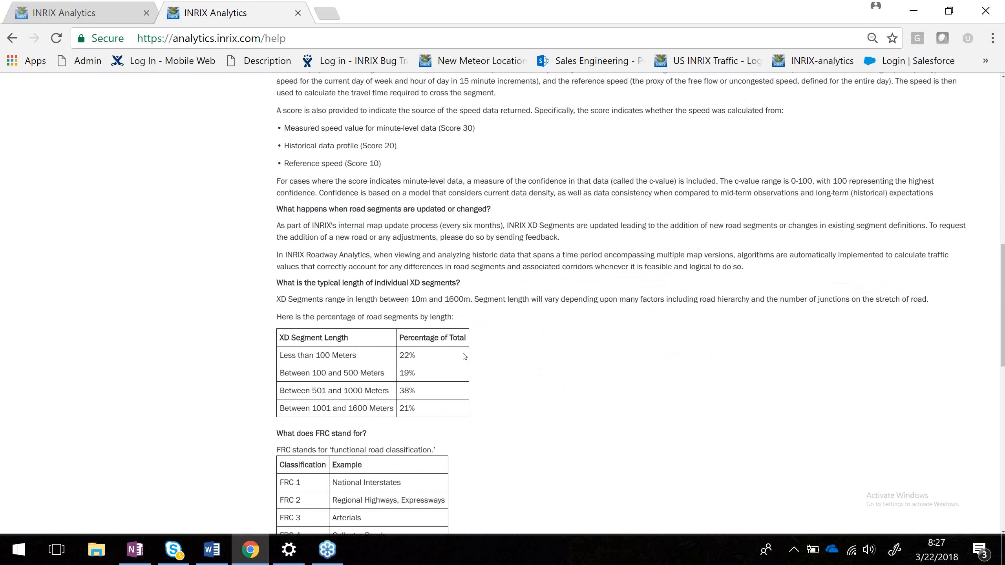
drag(276, 286, 465, 282)
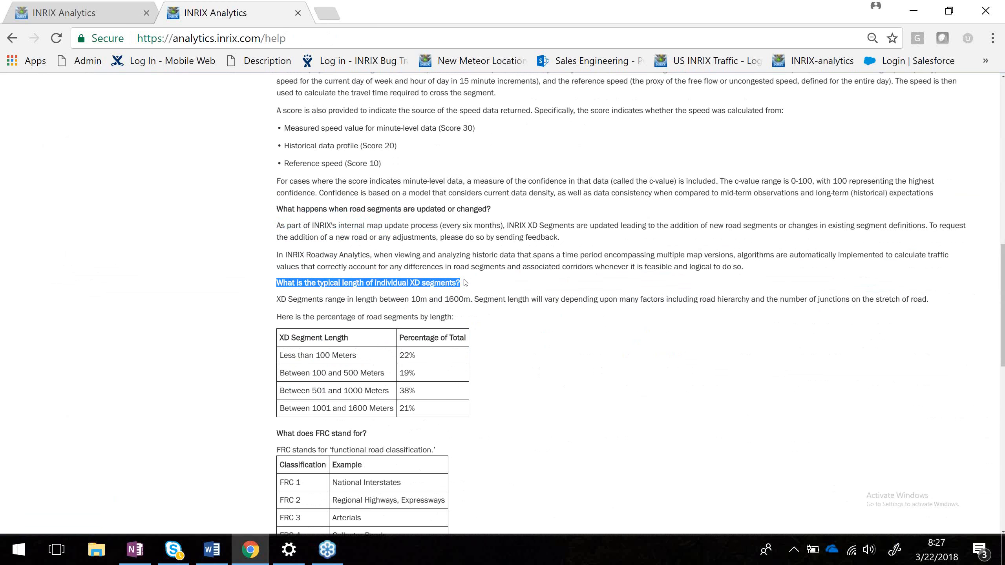
scroll(466, 285, down, 2)
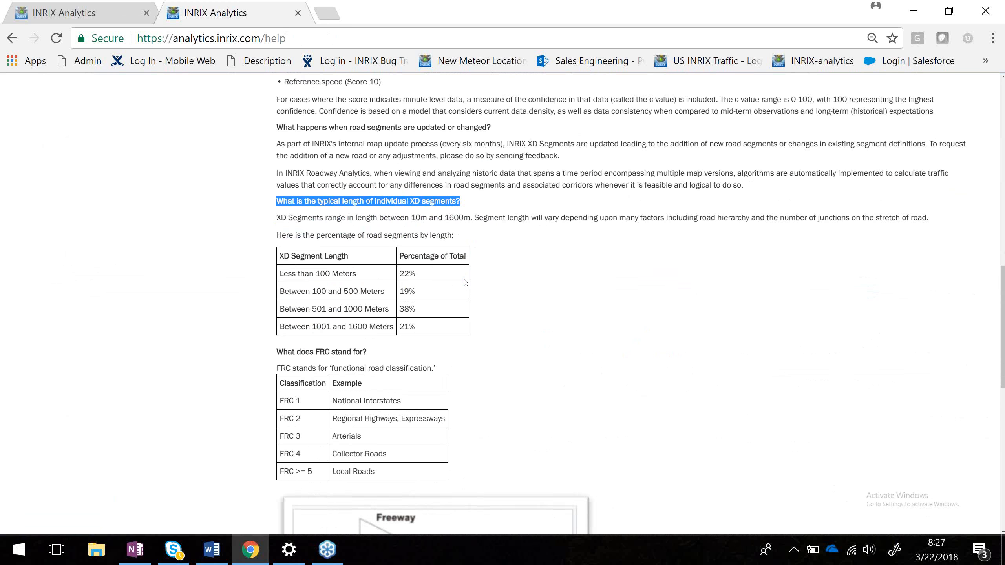
click(280, 257)
drag(280, 254, 458, 315)
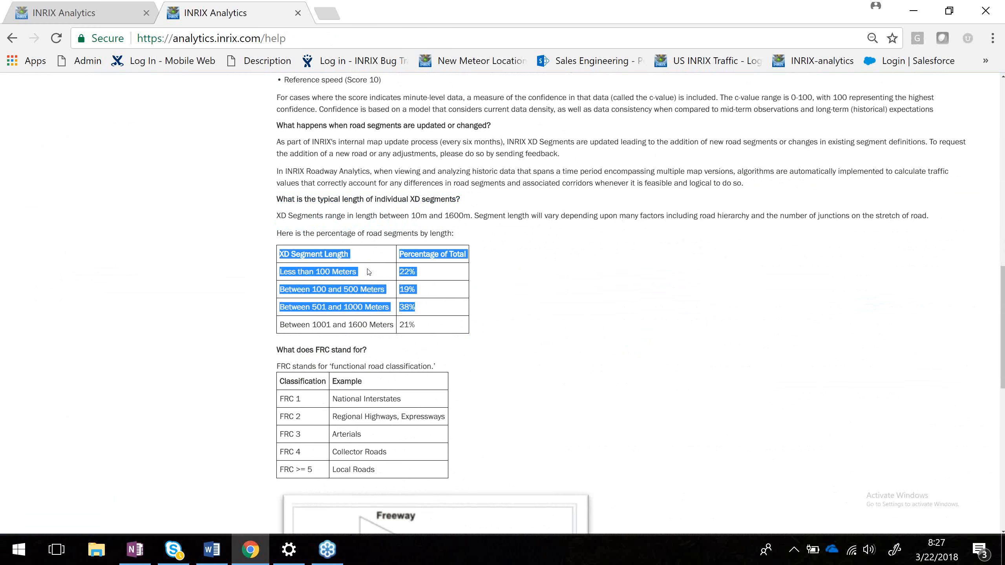
click(529, 300)
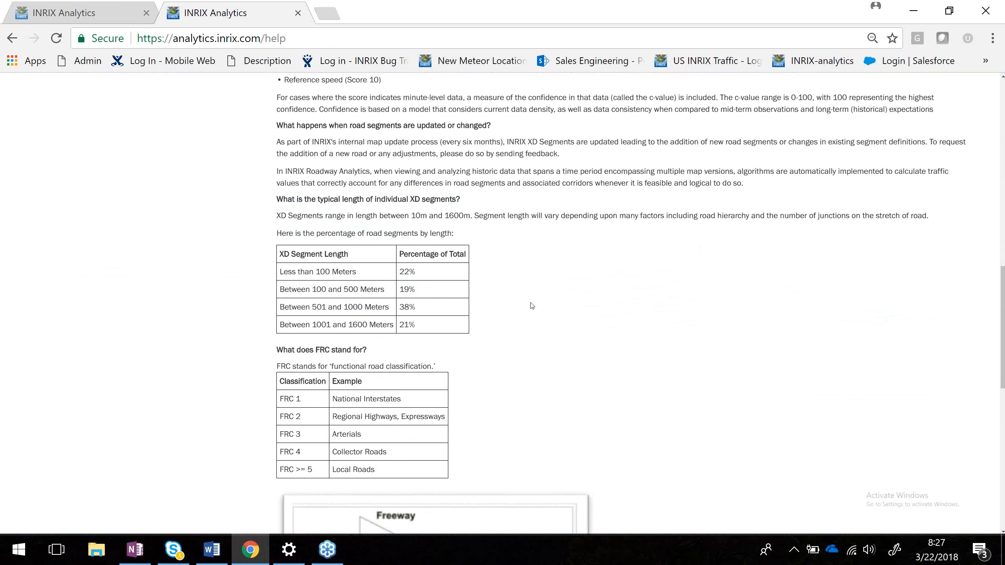
scroll(532, 306, up, 1)
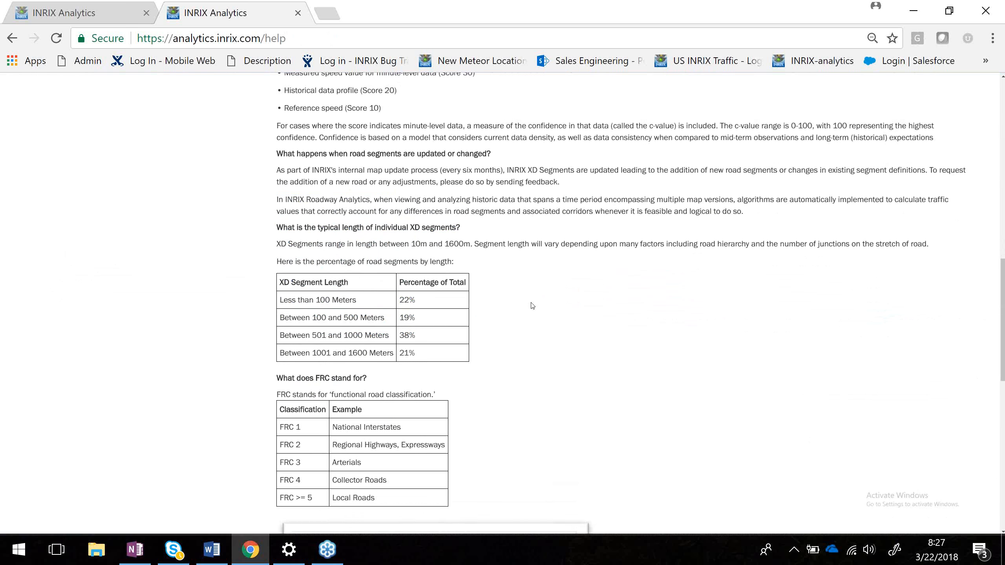
scroll(533, 306, up, 3)
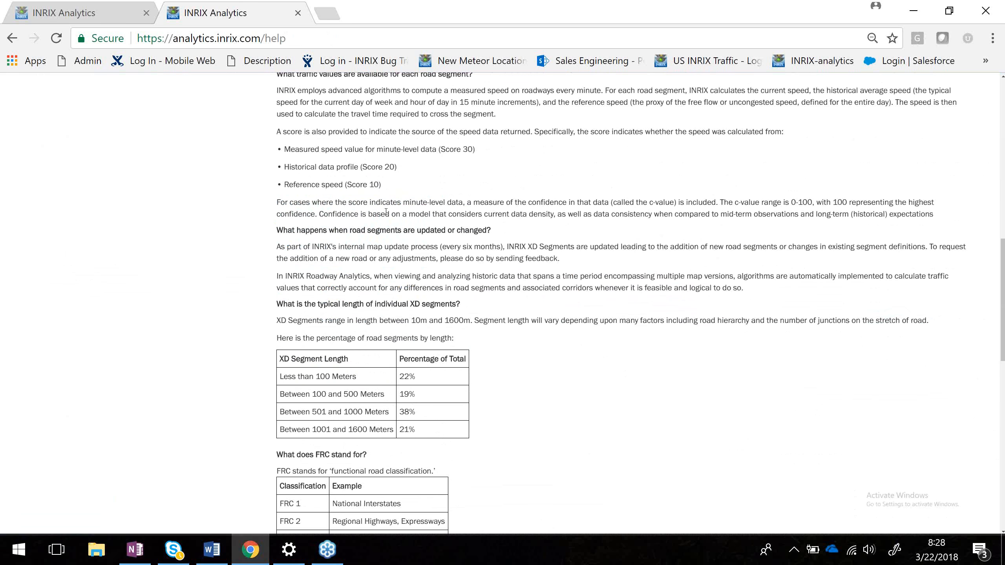
scroll(386, 211, up, 15)
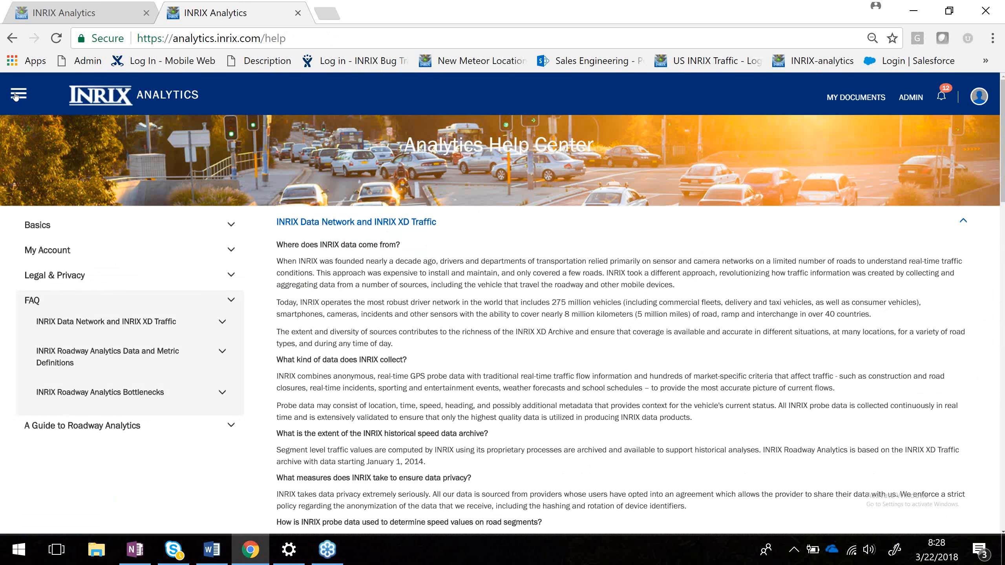
Open the feedback form from the help page, focus the comments field, and close it without submitting.
click(15, 95)
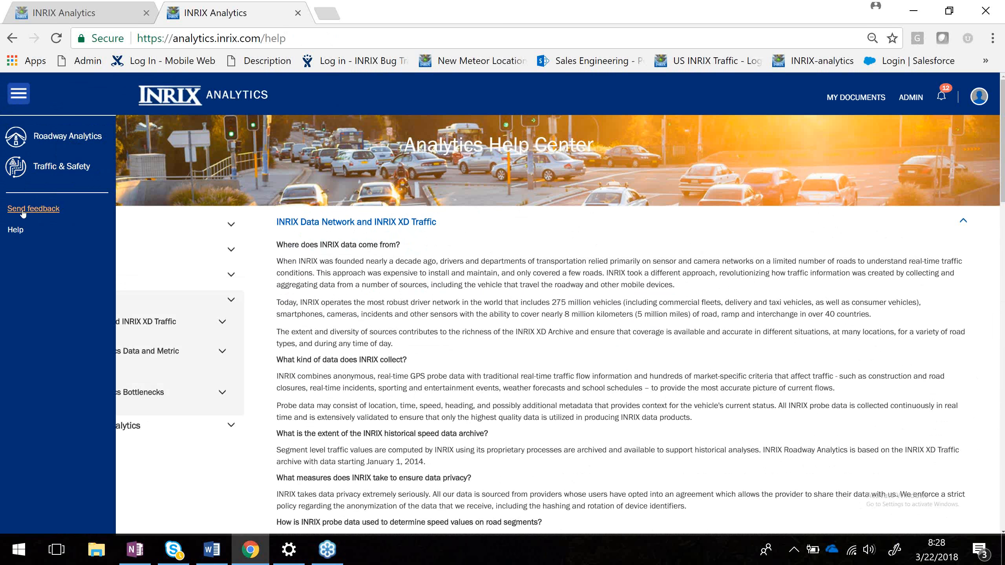
click(22, 210)
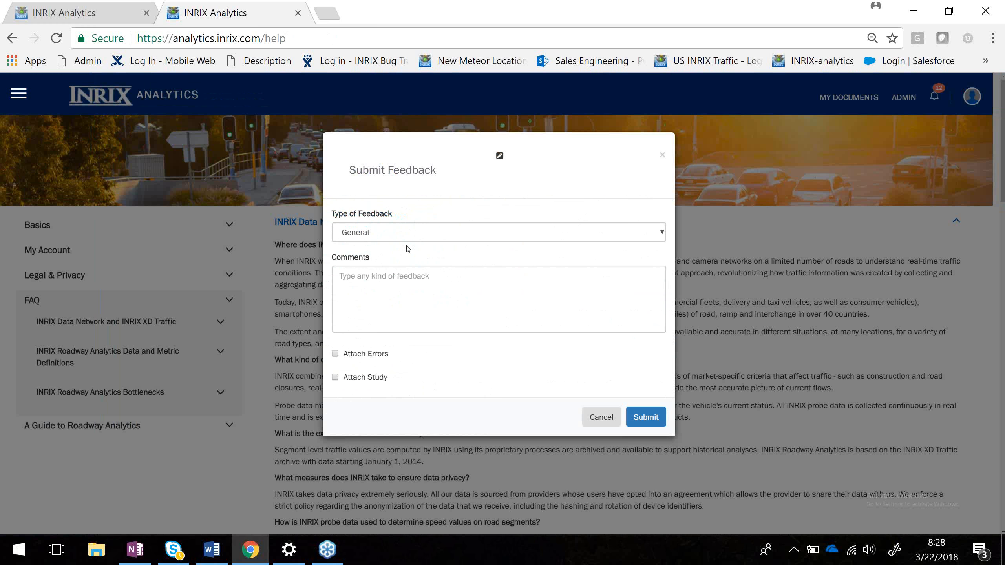
click(391, 285)
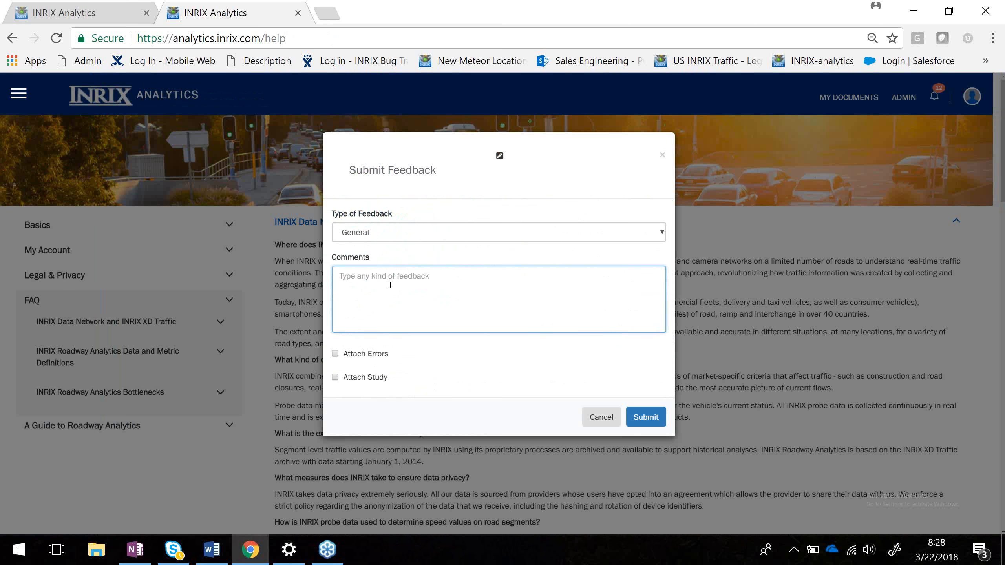
click(663, 155)
Return to the first tab and switch the congestion scan corridor to 101N.
click(75, 5)
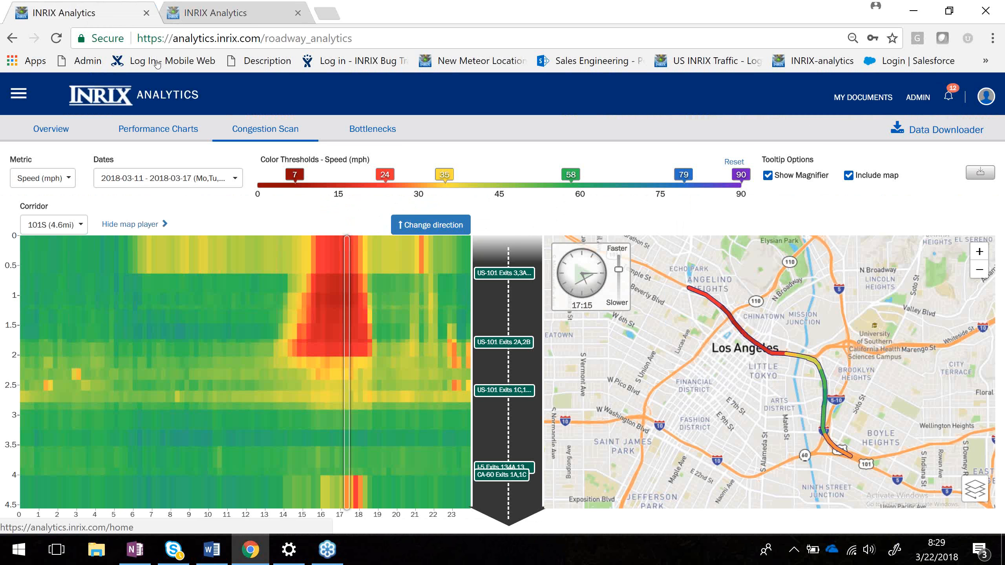
click(82, 229)
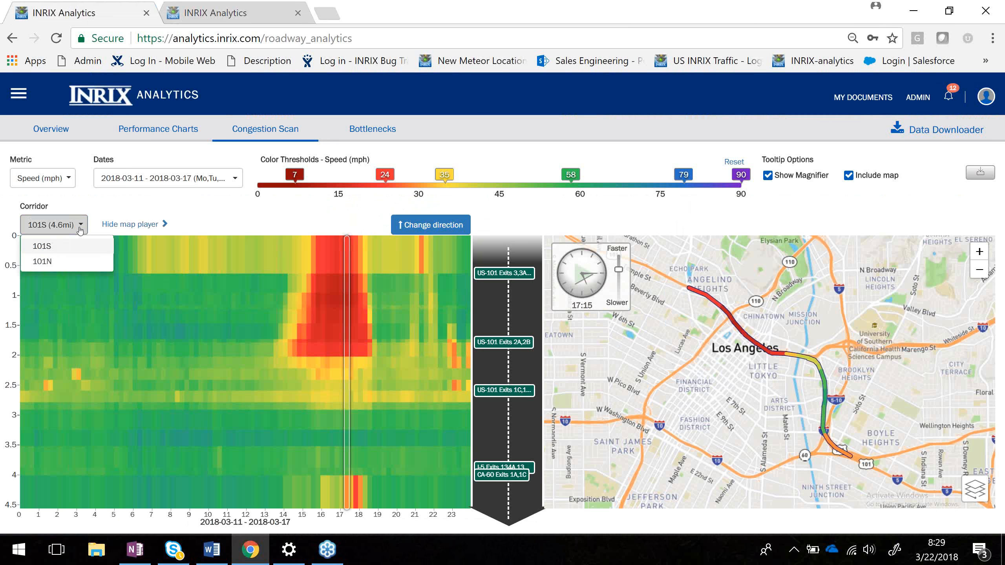
click(43, 262)
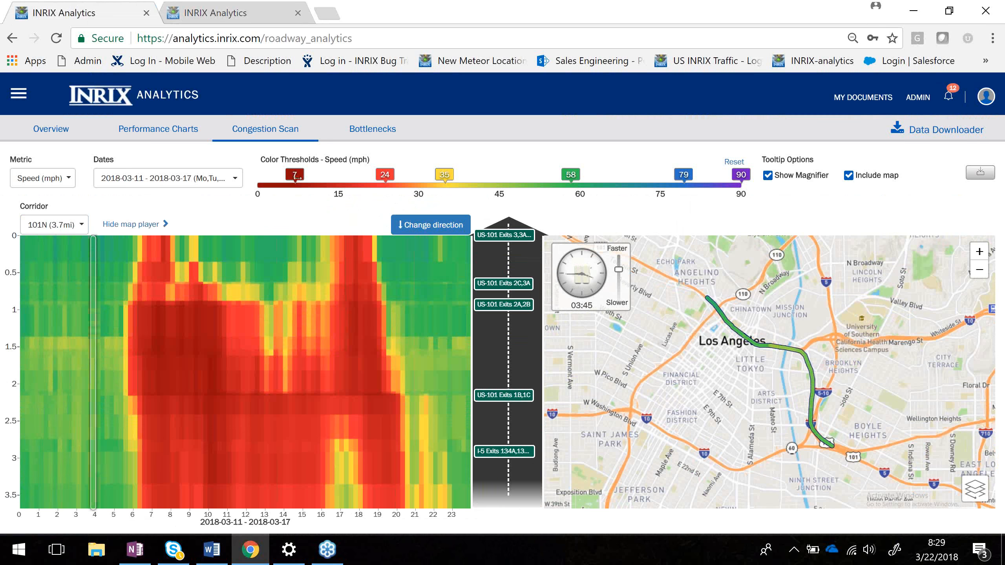
Adjust the speed color thresholds to 13, 21, 29, 60, 75 and 85 mph.
drag(297, 177, 329, 177)
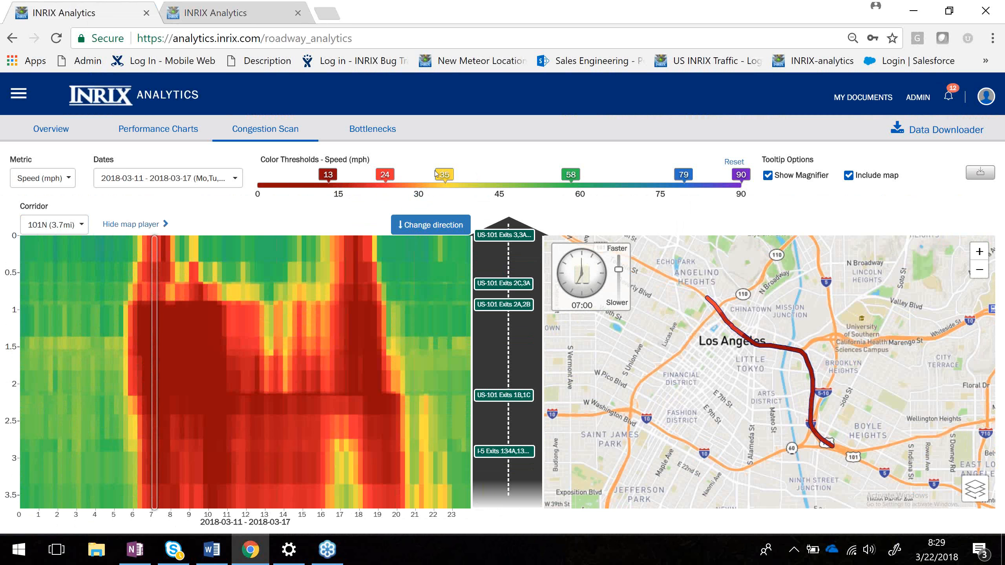
drag(436, 174, 520, 175)
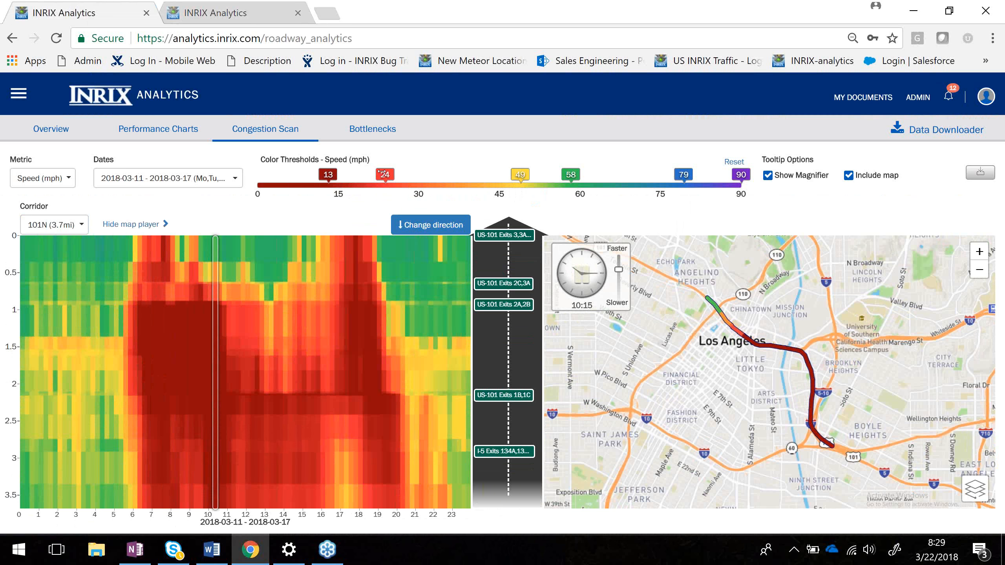
mouse_move(384, 175)
mouse_down()
mouse_move(455, 177)
mouse_move(369, 177)
mouse_up()
drag(520, 175, 411, 179)
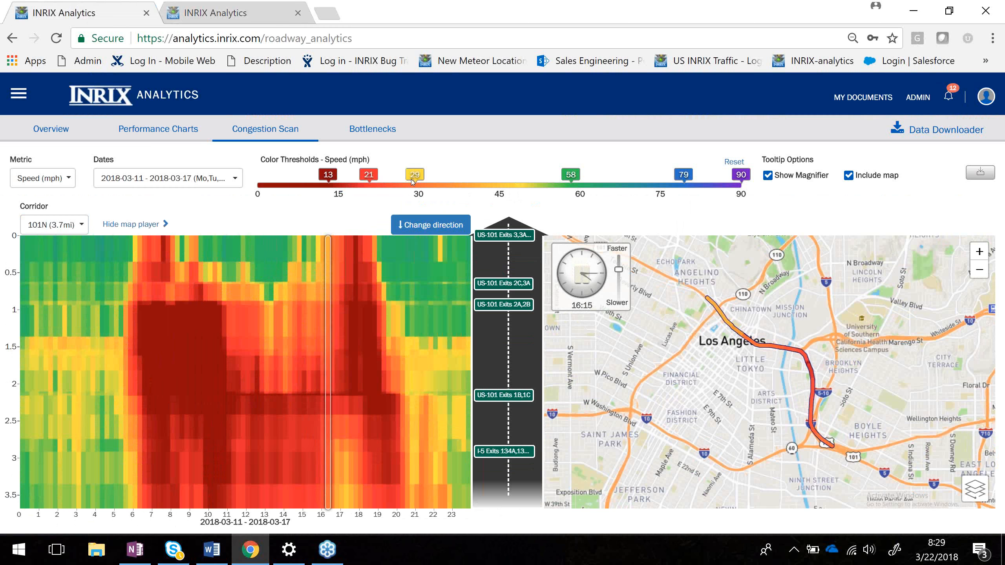
drag(571, 175, 529, 177)
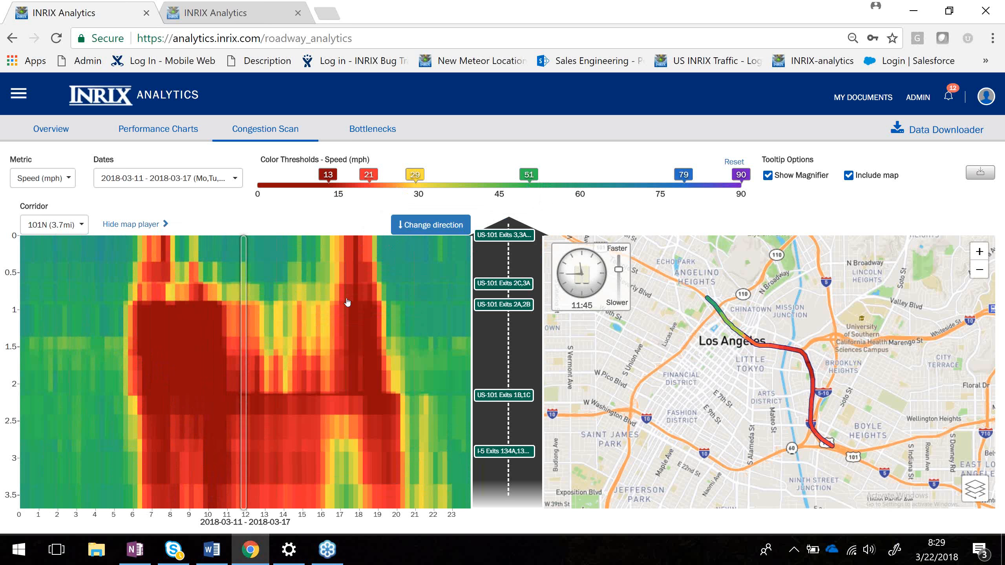
click(577, 275)
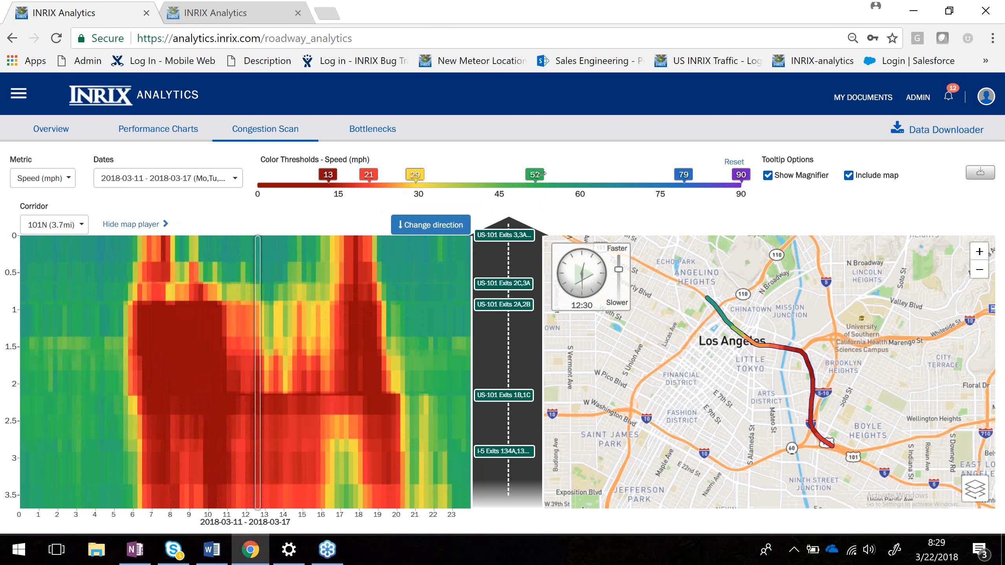
drag(530, 174, 580, 176)
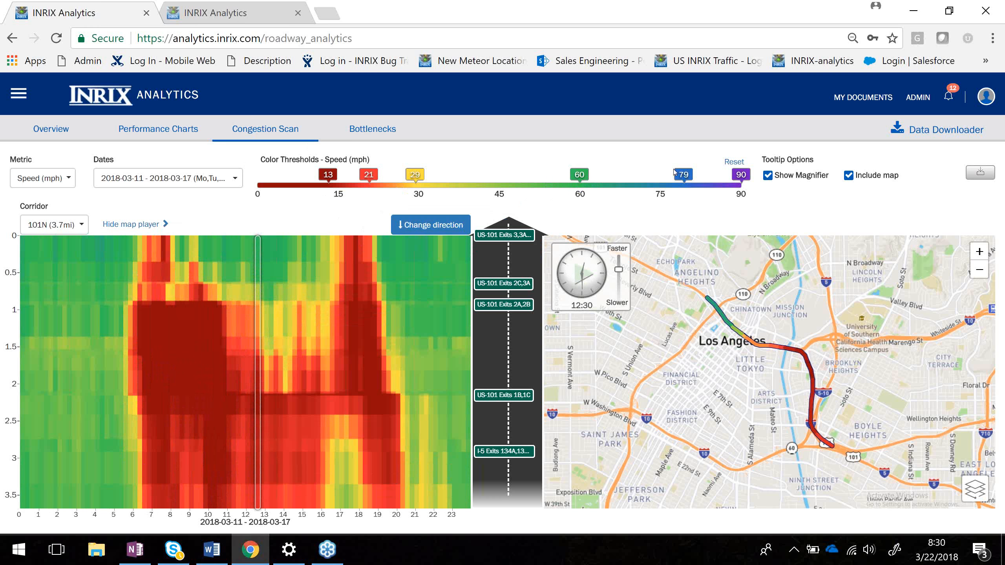
drag(677, 175, 658, 175)
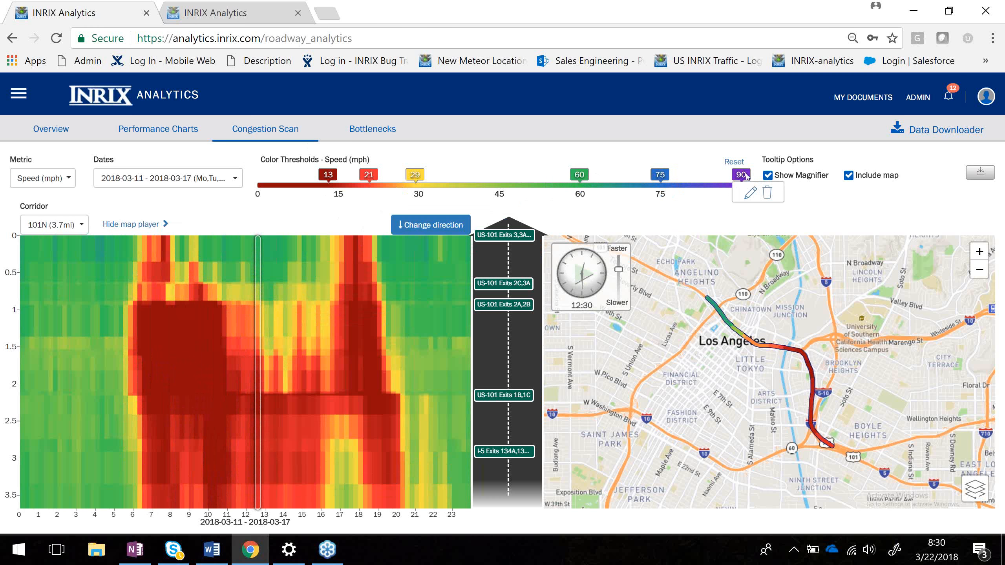
drag(741, 175, 713, 173)
mouse_move(659, 183)
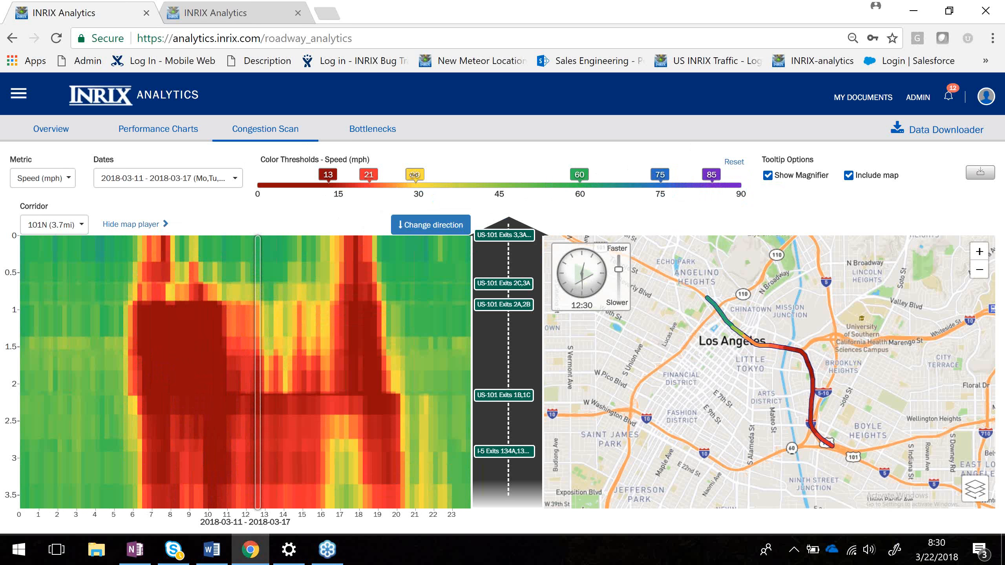
Readjust the lower speed thresholds to 8, 19 and 44 mph.
drag(415, 174, 468, 176)
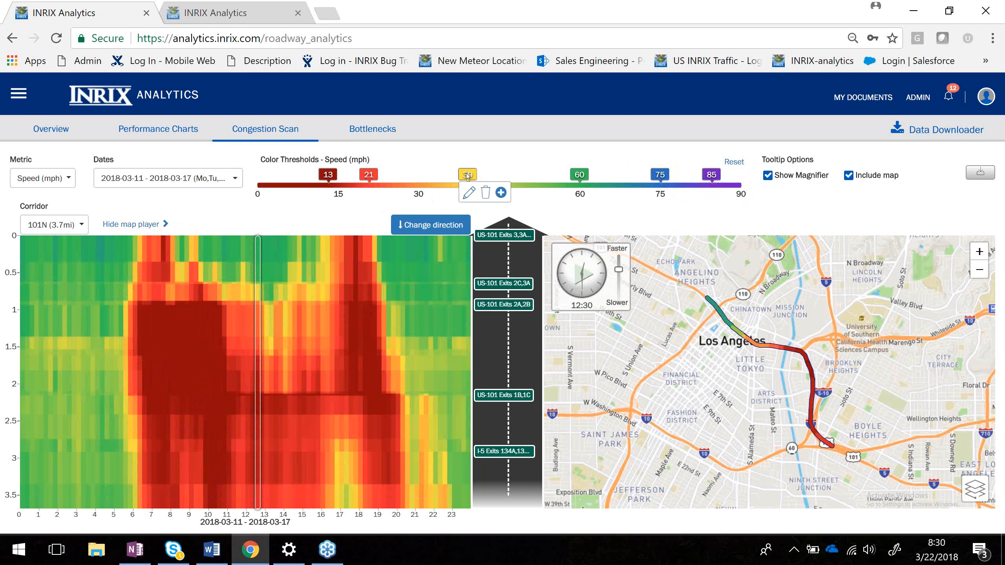
mouse_move(371, 177)
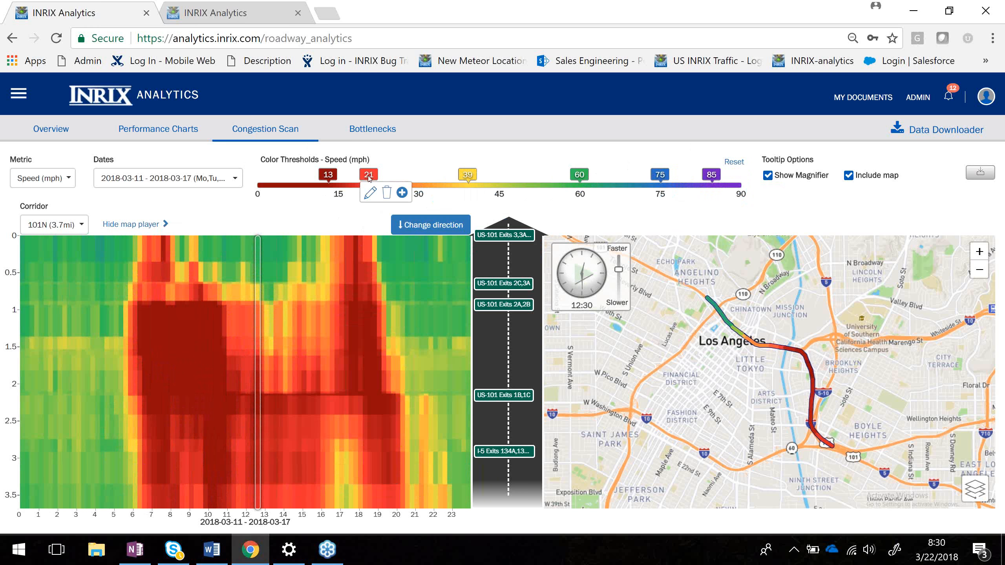
mouse_move(462, 180)
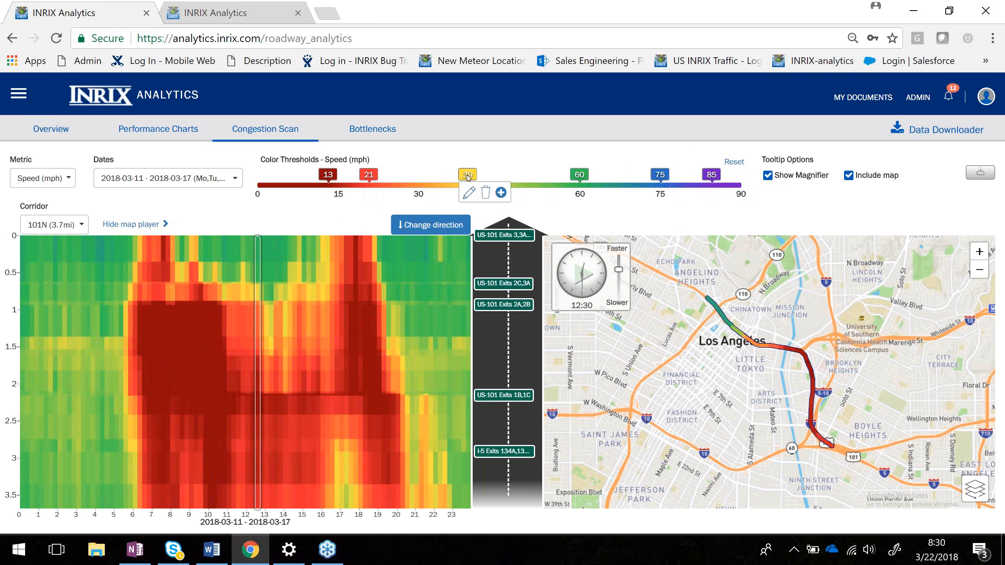
drag(467, 177, 493, 175)
mouse_move(369, 177)
drag(369, 177, 389, 174)
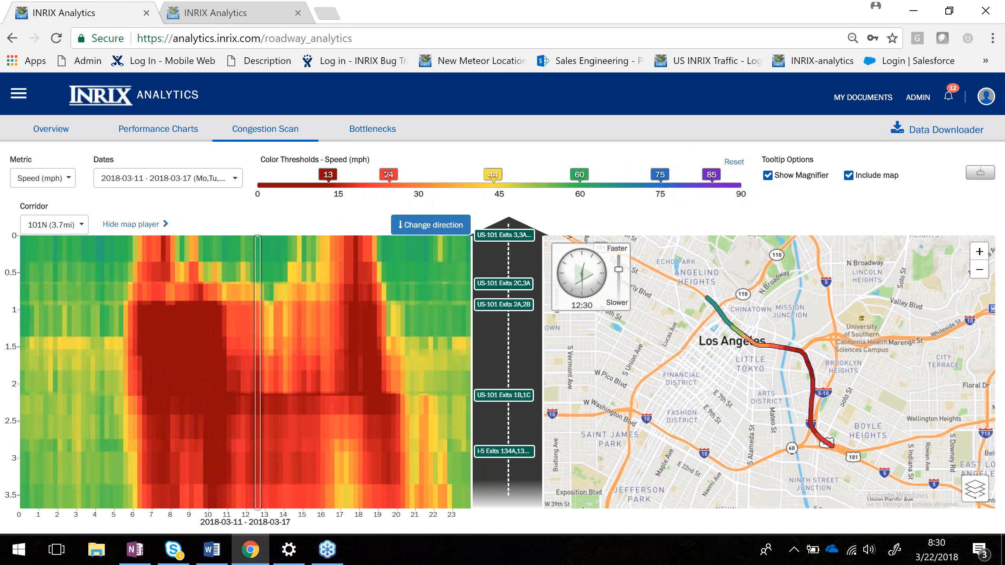
drag(328, 175, 299, 175)
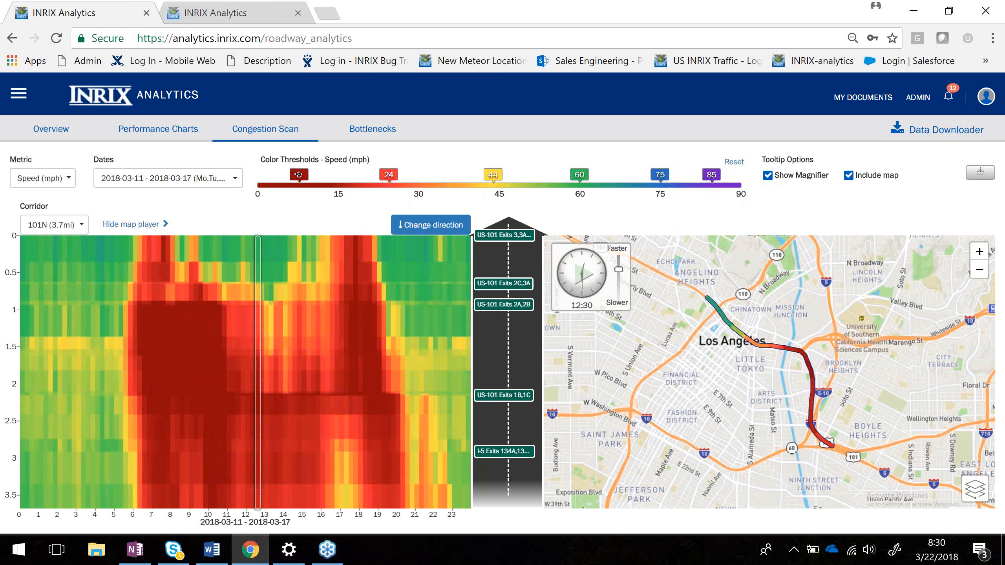
drag(389, 175, 361, 175)
mouse_move(361, 175)
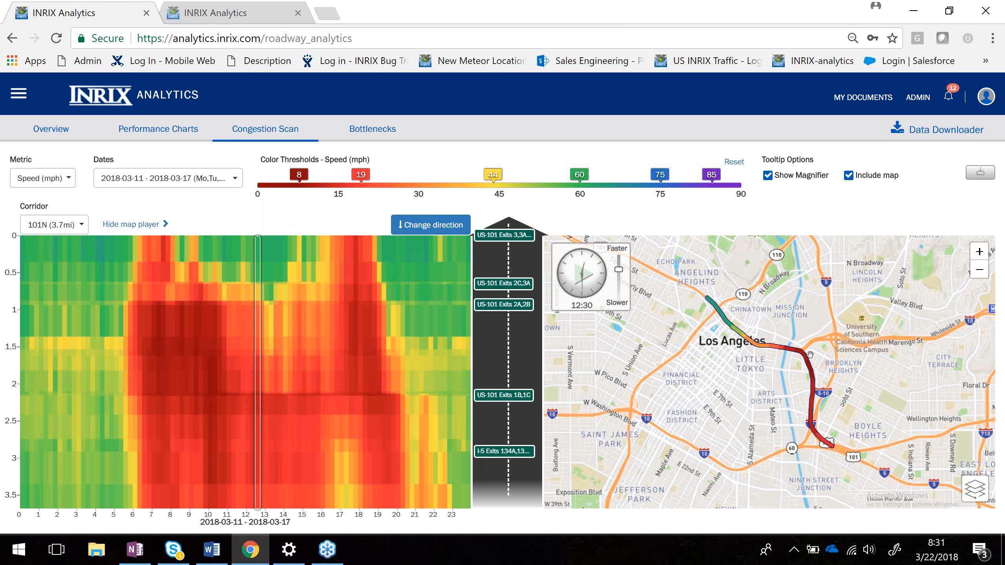
Open the speed tooltip for a segment on the corridor map and move the scan time to 10:15.
click(812, 426)
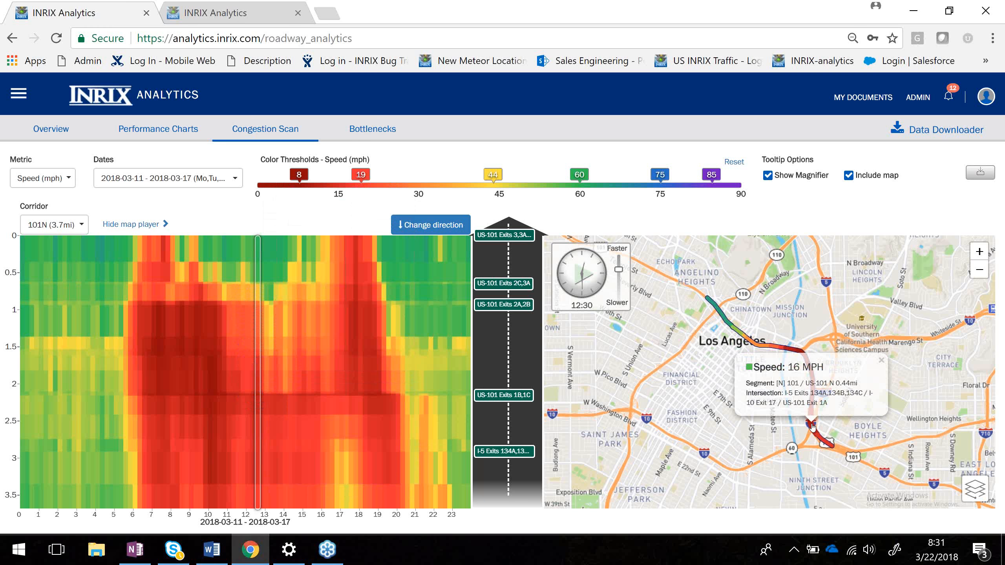
click(587, 276)
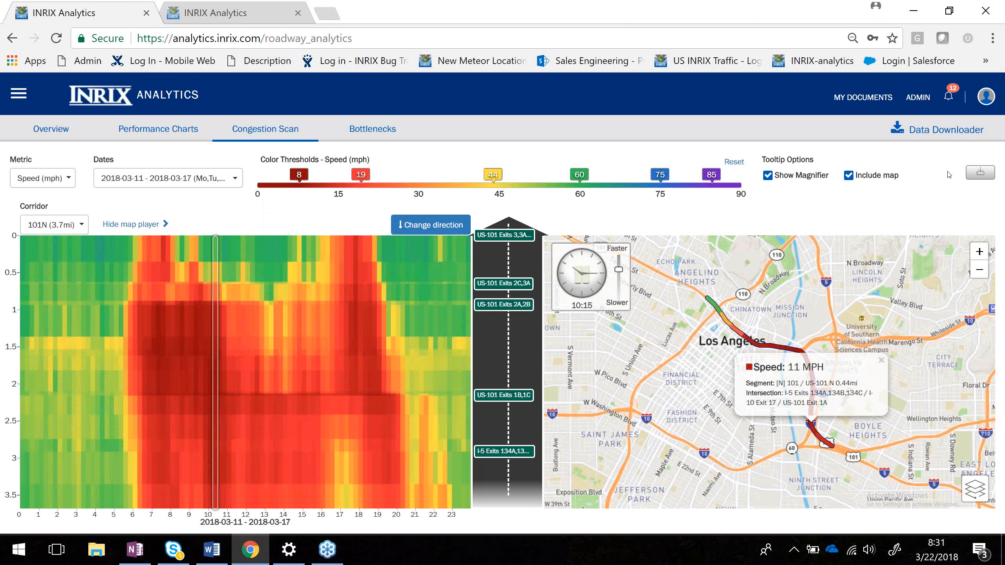
Export the congestion scan data and open the downloaded zip archive.
click(970, 178)
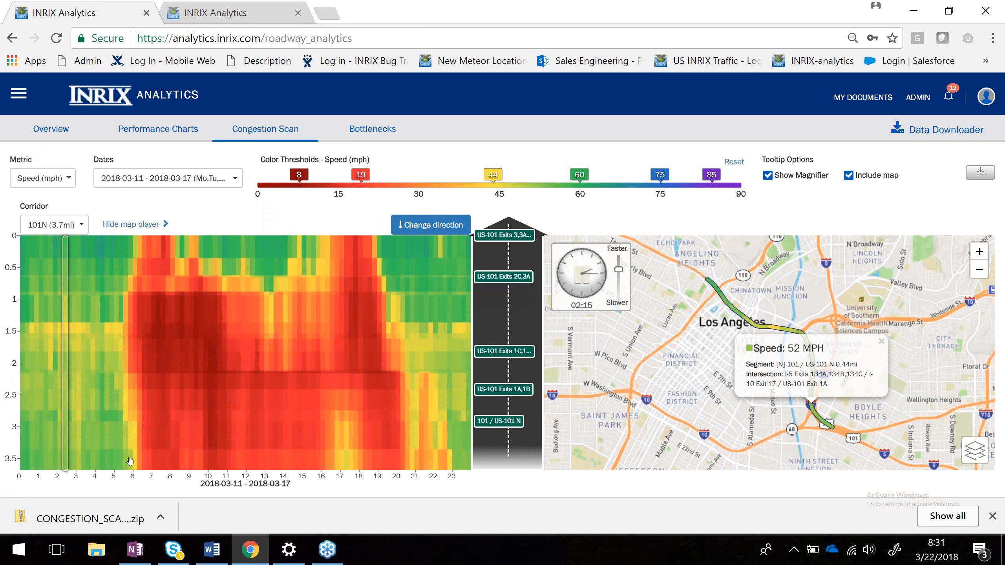
click(125, 521)
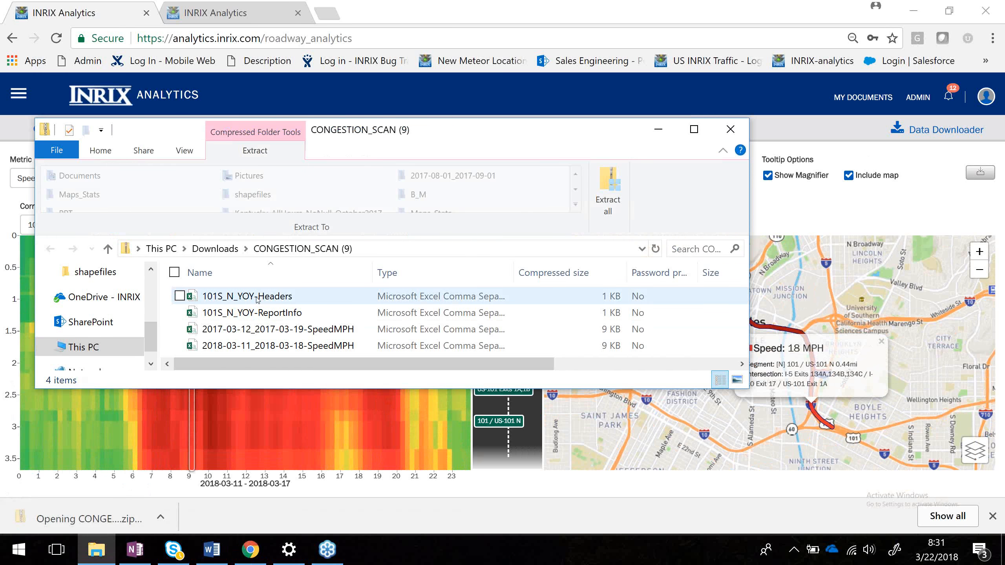
Open the 101S_N_YOY-Headers file and copy its header row.
click(256, 298)
double_click(256, 297)
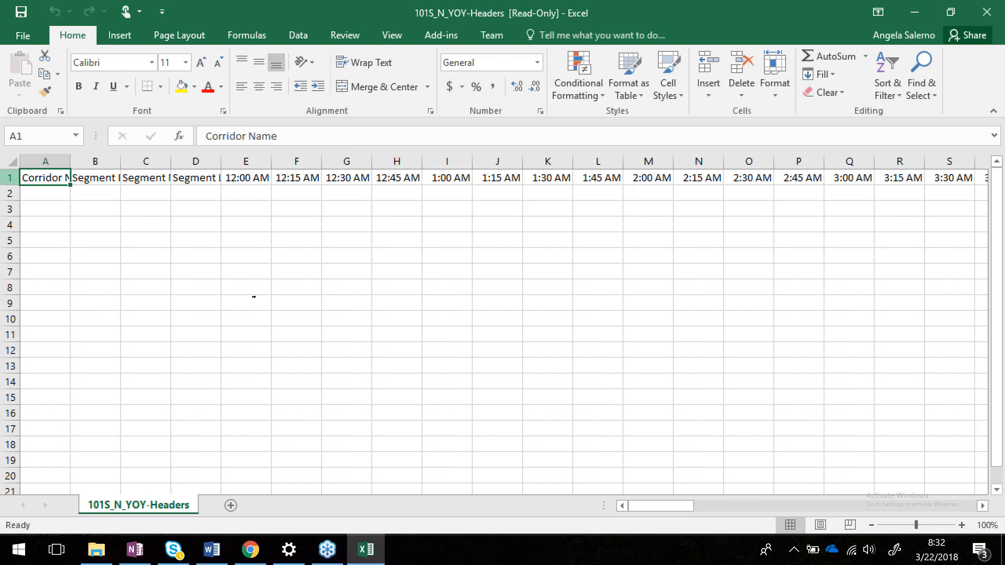
click(6, 177)
key(ctrl+c)
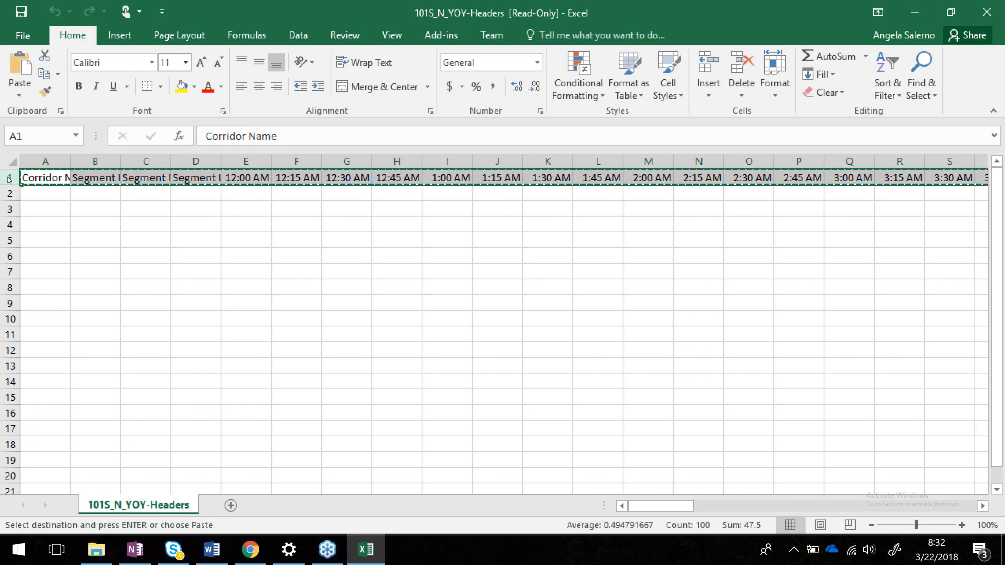
Open the 2017-03-12_2017-03-19-SpeedMPH file and insert the copied header row above its data.
click(916, 11)
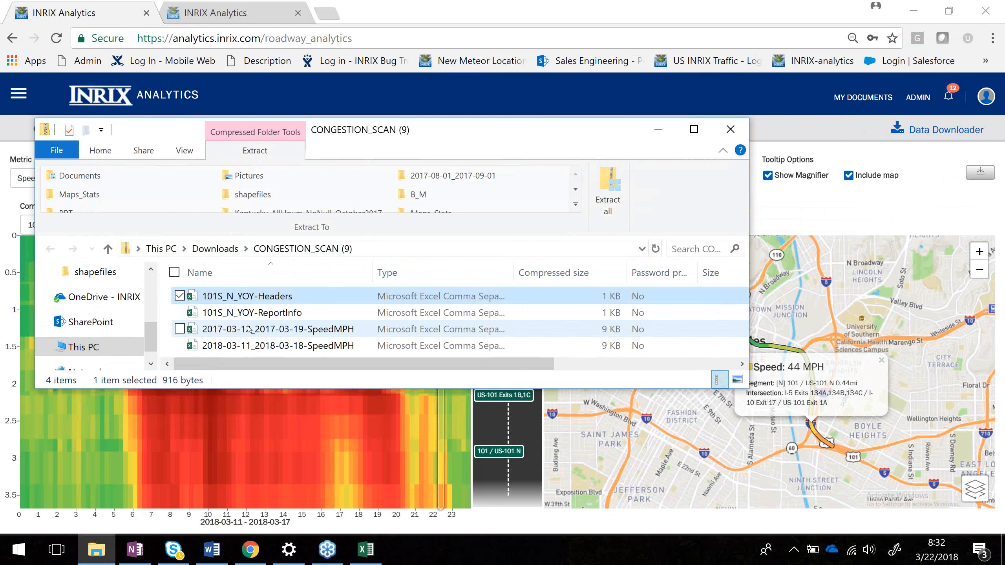
click(221, 329)
right_click(202, 330)
click(202, 339)
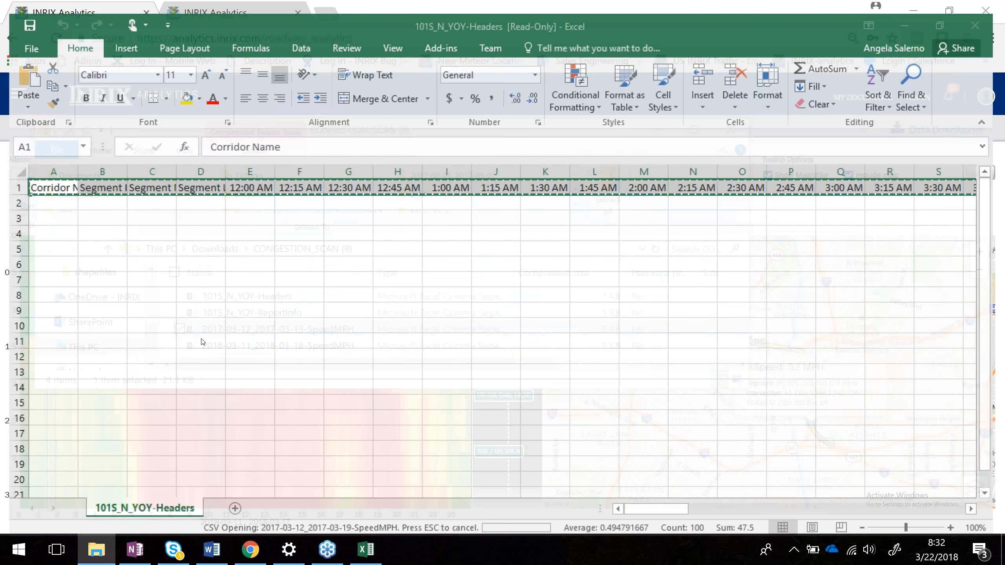
right_click(10, 178)
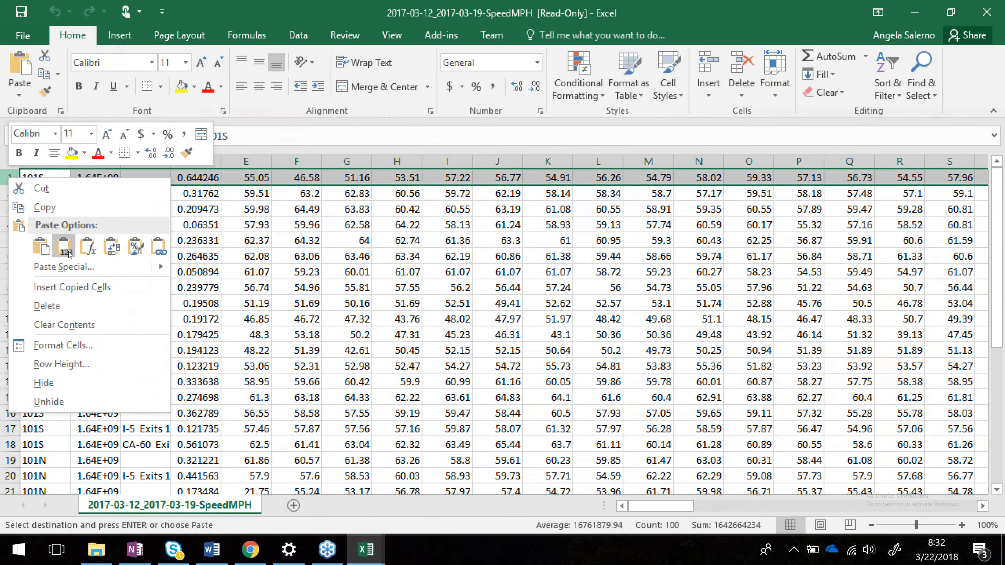
click(70, 285)
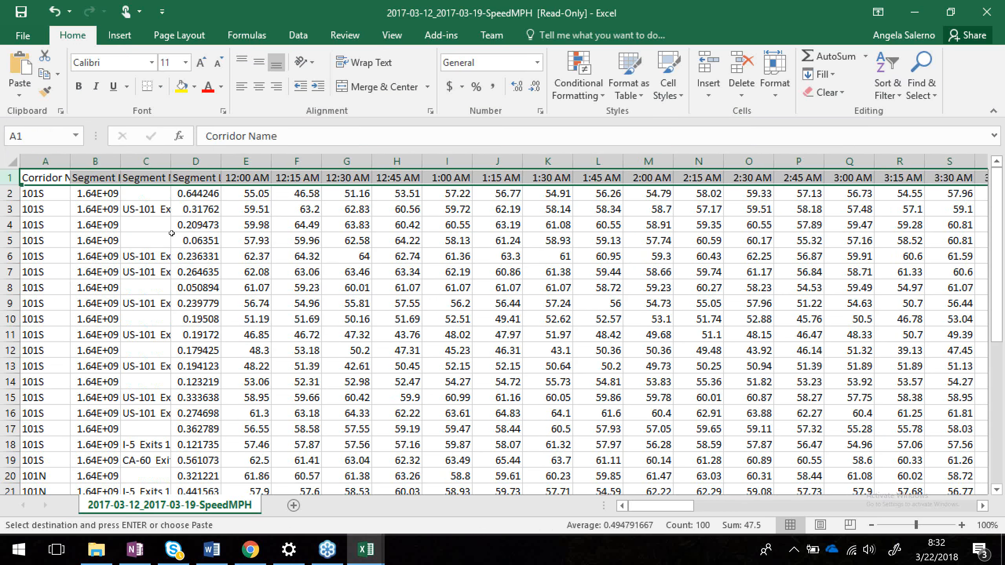
Widen the Segment ID, Segment Name and Segment Length columns to show their full contents.
click(174, 237)
drag(120, 160, 147, 161)
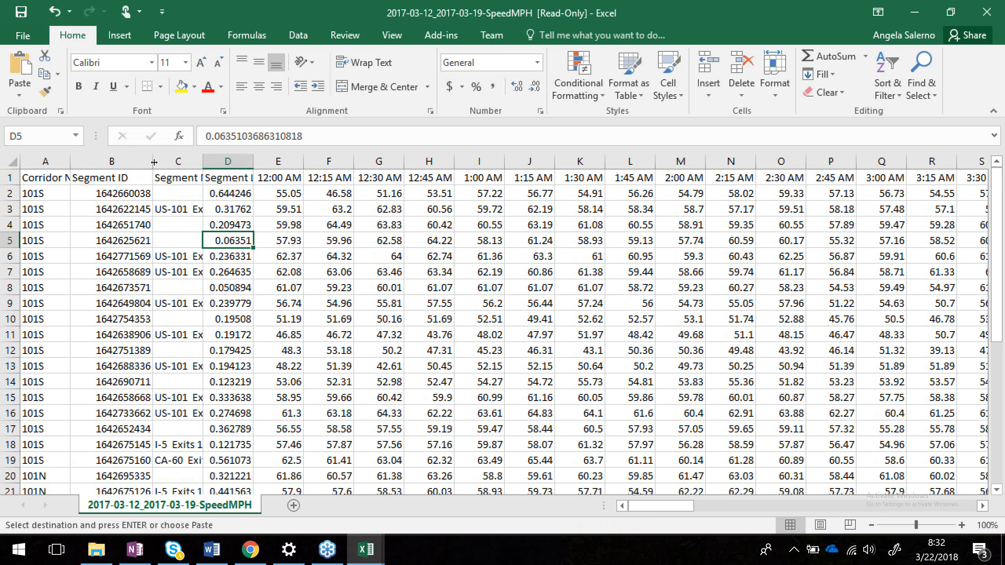
drag(117, 193, 123, 255)
key(ctrl+v)
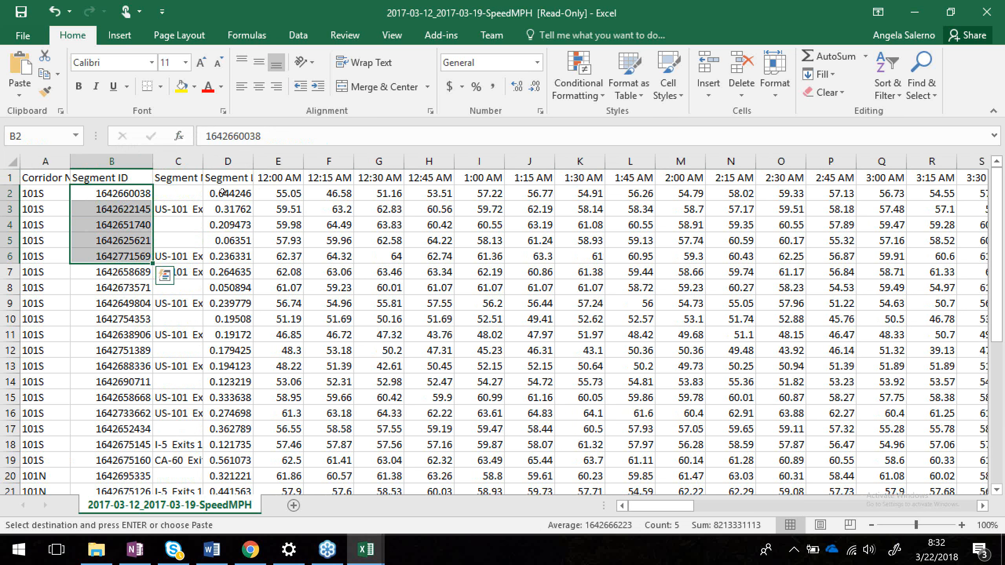
drag(202, 156, 295, 158)
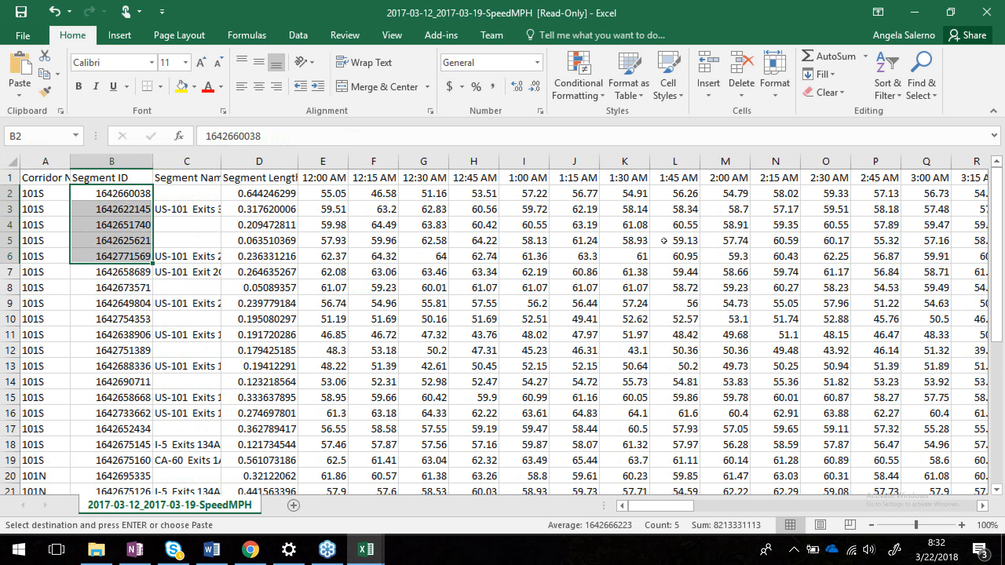
Browse the time columns, then close the workbook without keeping the copied data on the clipboard.
scroll(664, 240, right, 1)
scroll(664, 241, right, 2)
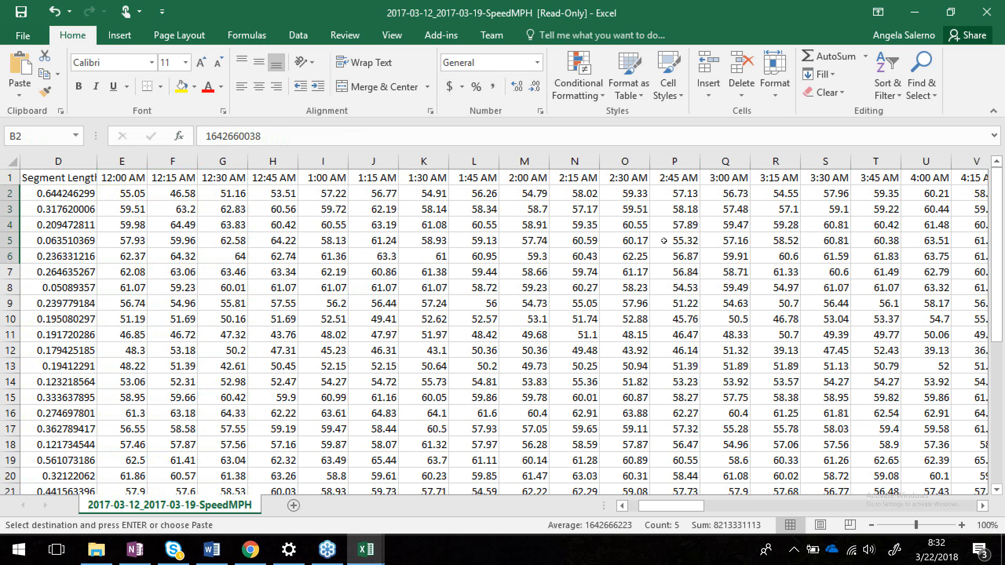
scroll(795, 226, right, 14)
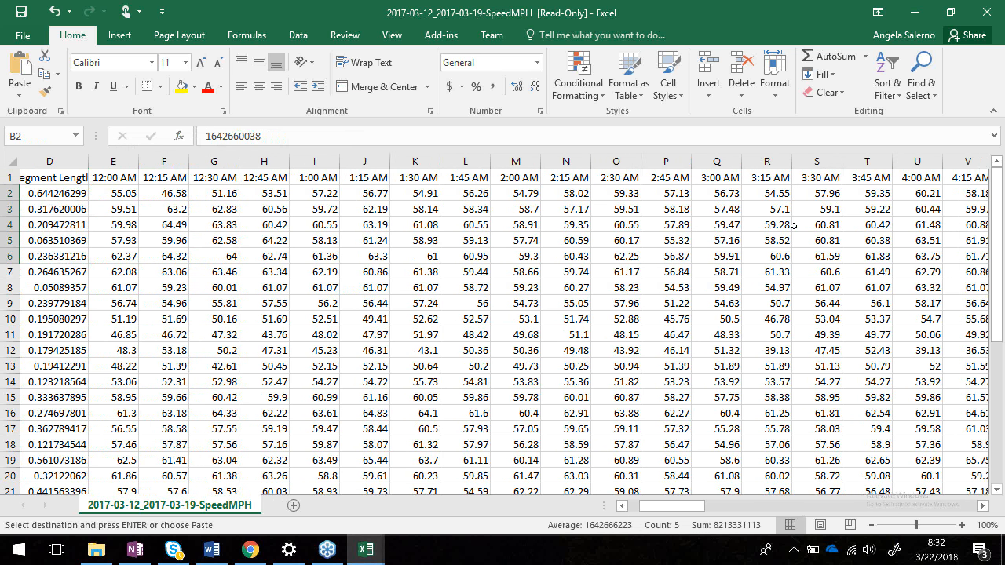
scroll(795, 226, right, 12)
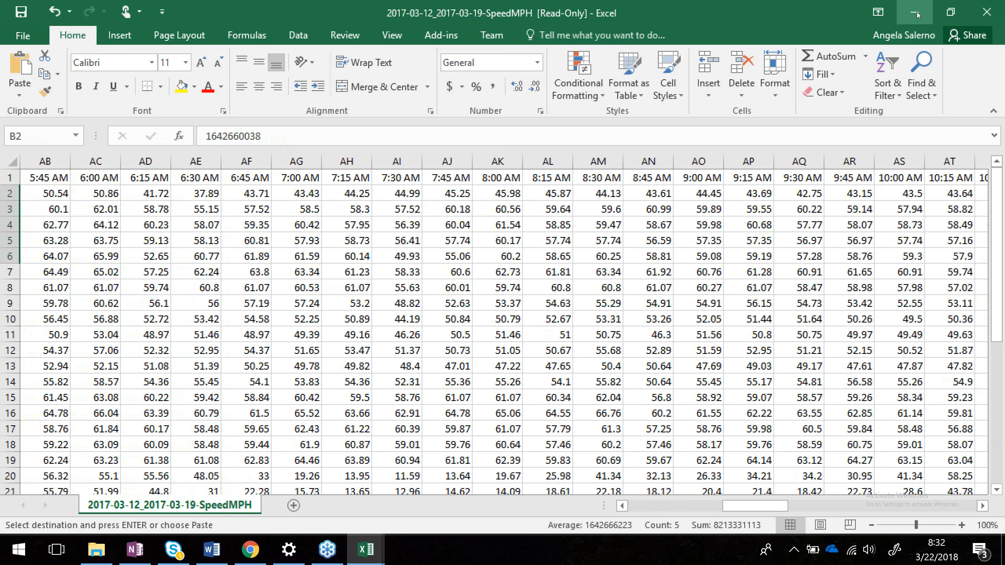
click(987, 13)
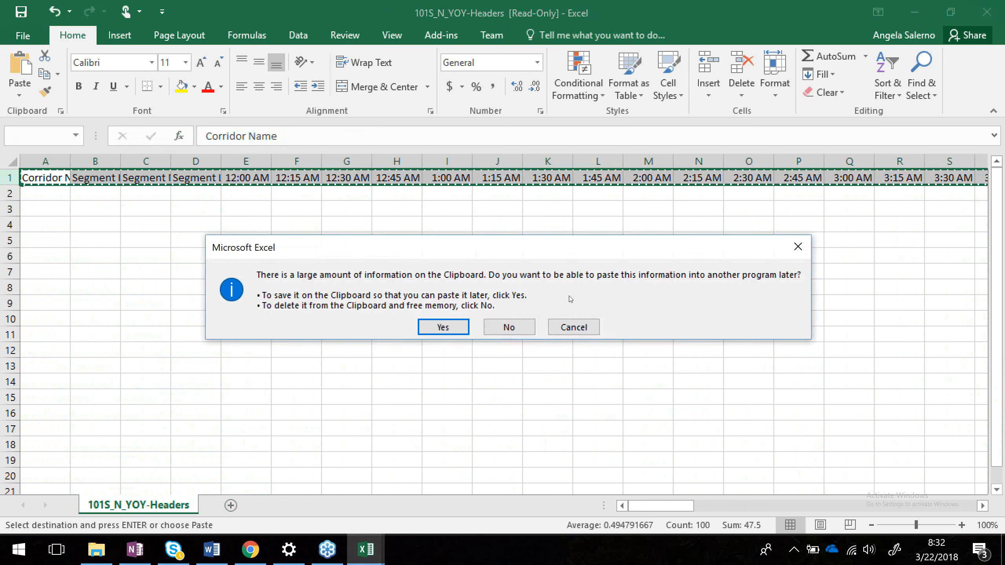
click(509, 326)
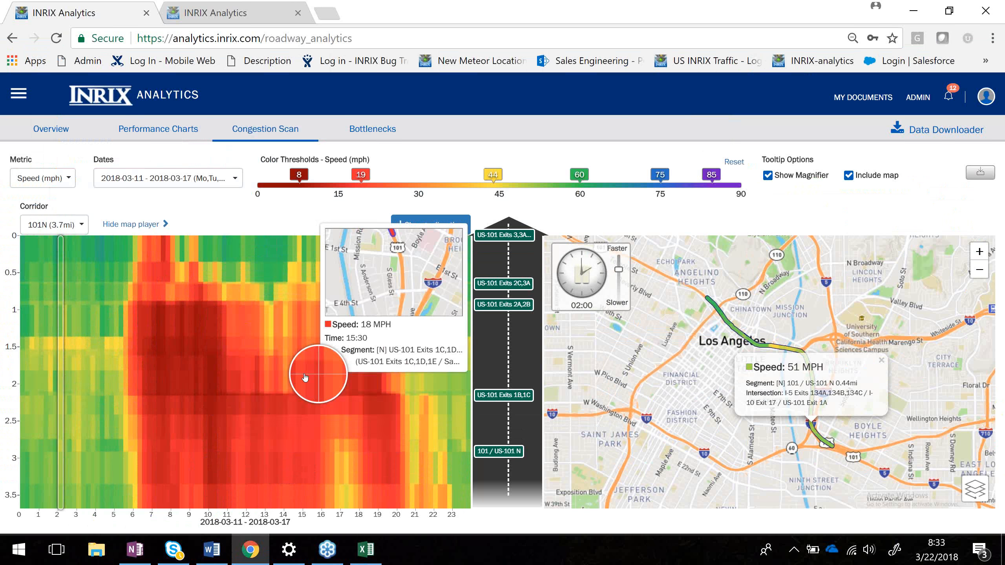
Switch the congestion scan corridor to 101S and reverse its travel direction.
click(55, 225)
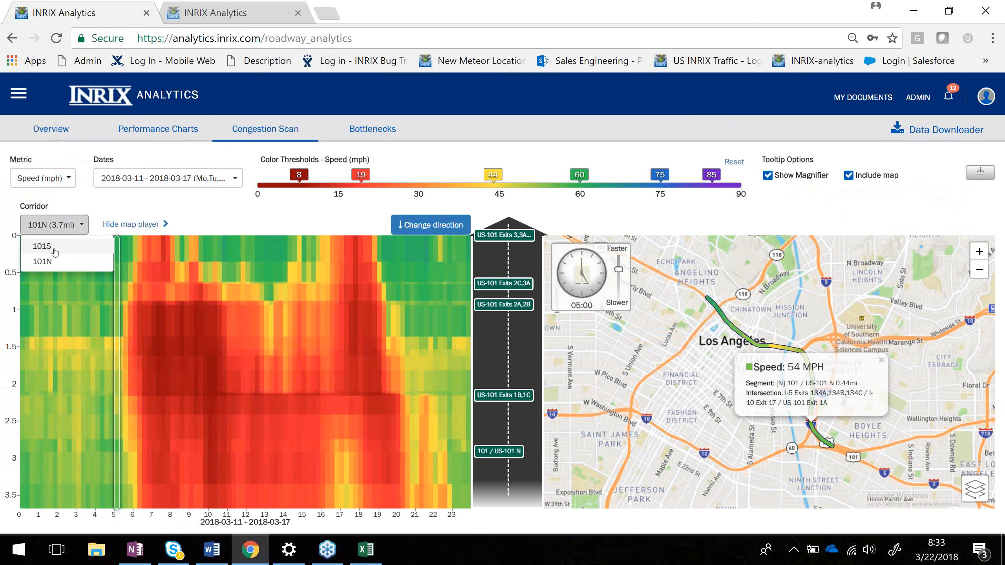
click(42, 246)
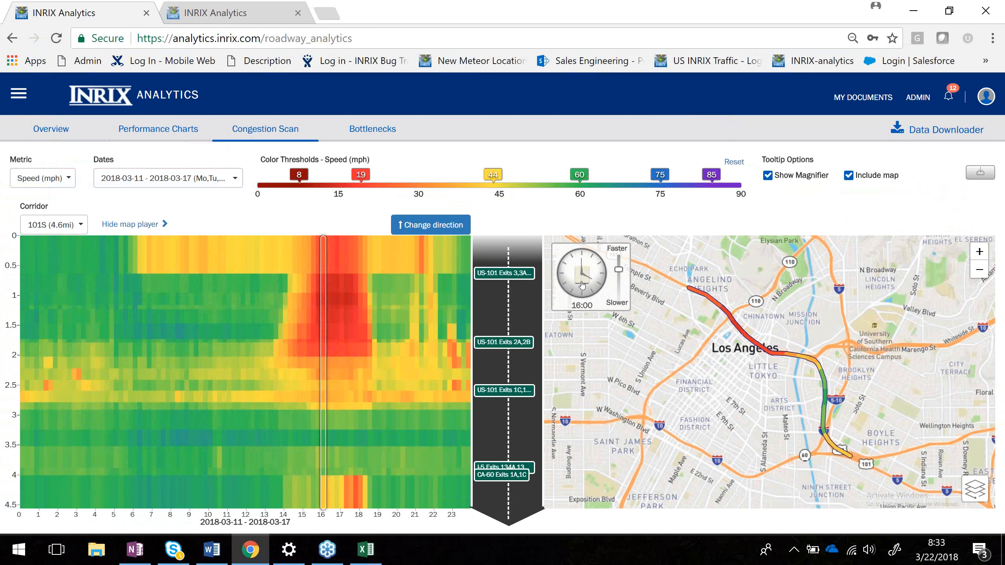
click(594, 275)
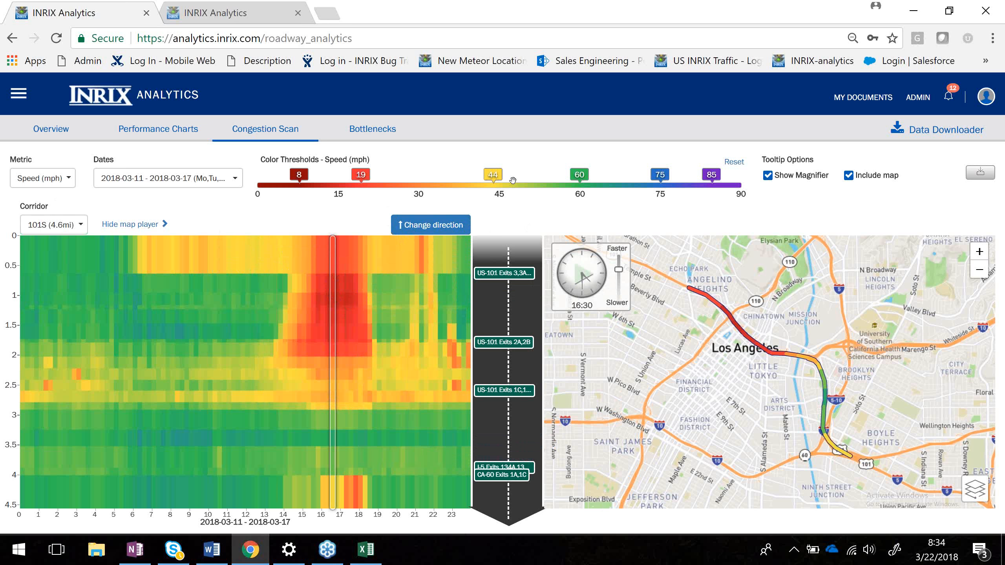
click(438, 232)
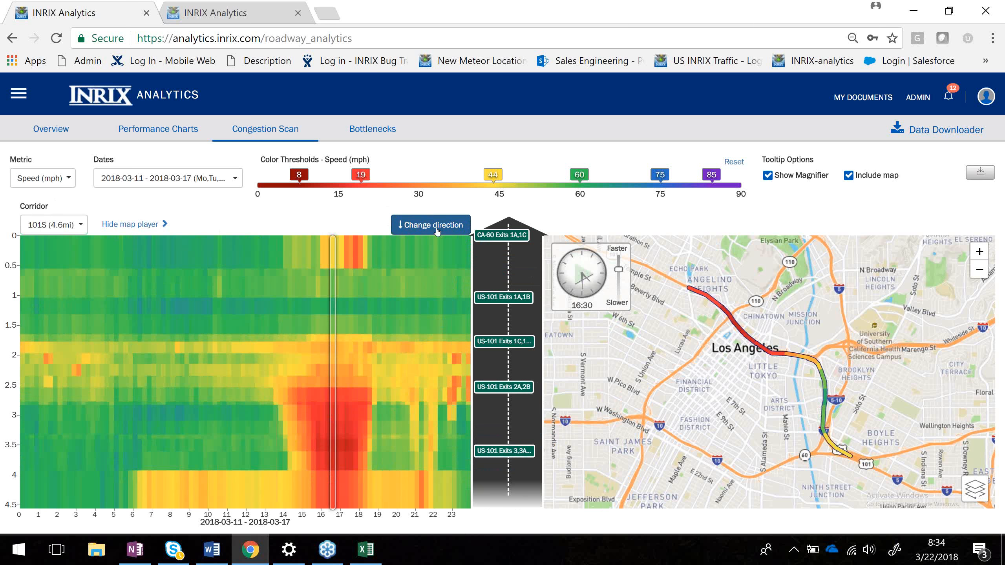
click(438, 232)
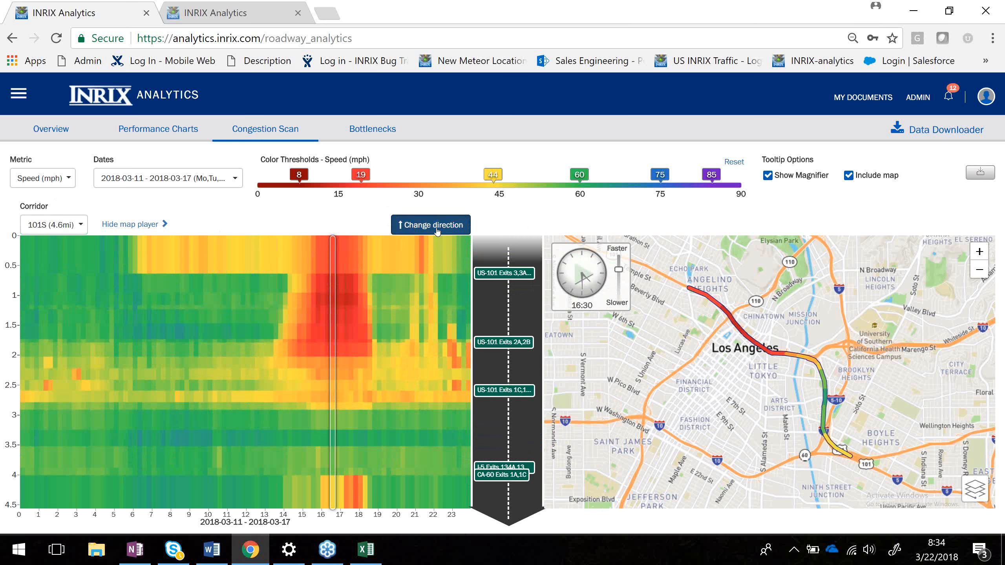
click(438, 232)
click(438, 231)
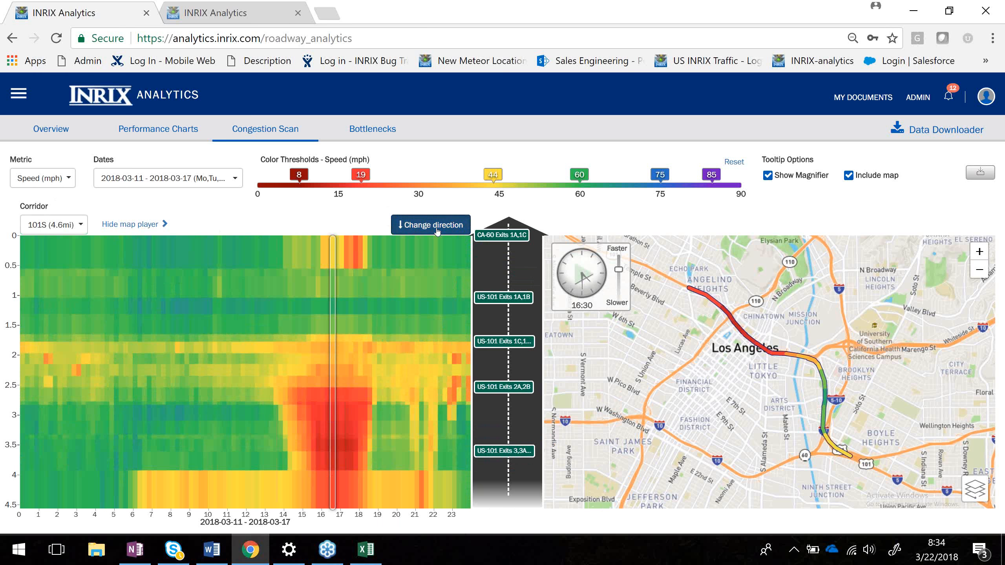
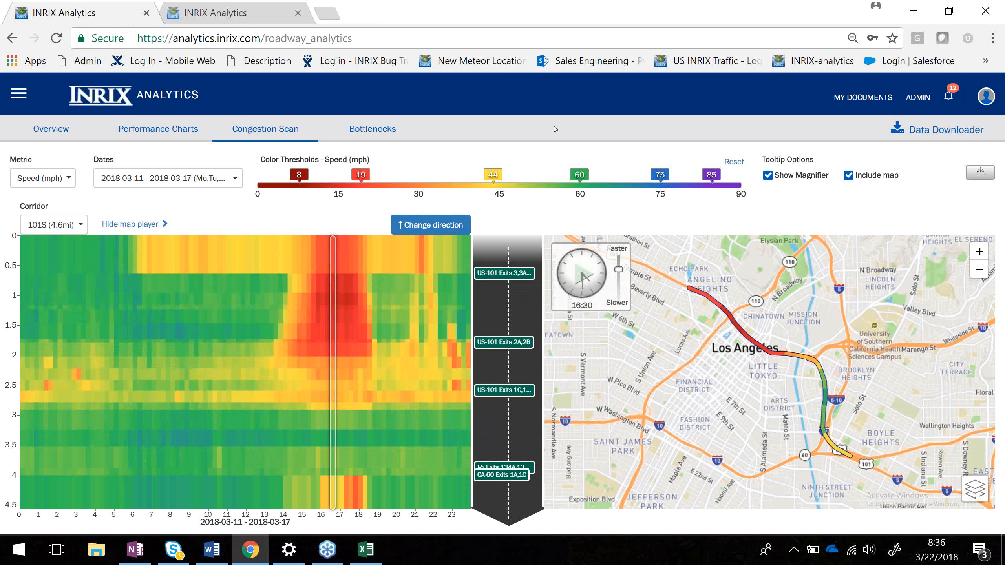
Hide the map player to show the 101S and 101N congestion scans side by side, keeping 101S on the left.
click(140, 223)
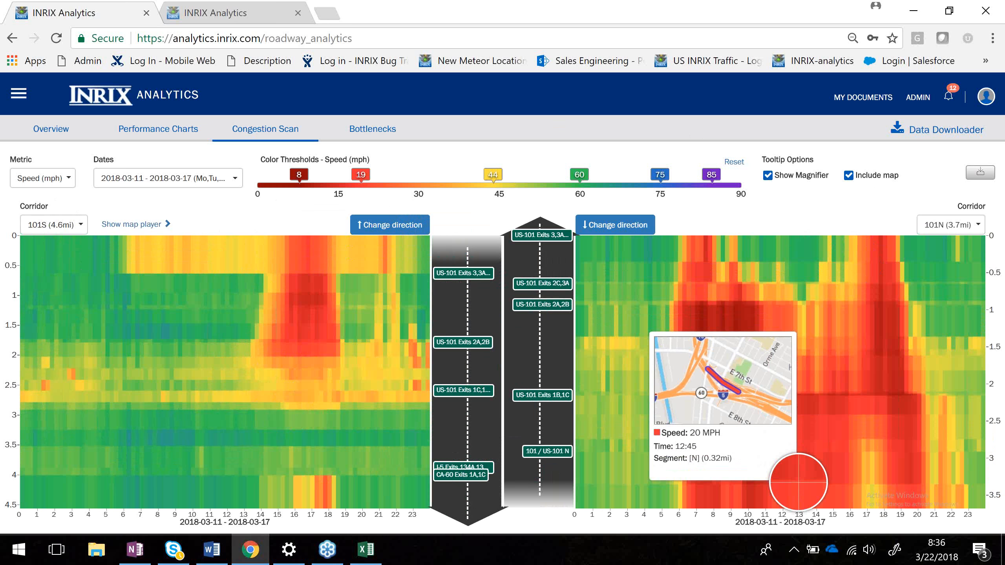
click(59, 224)
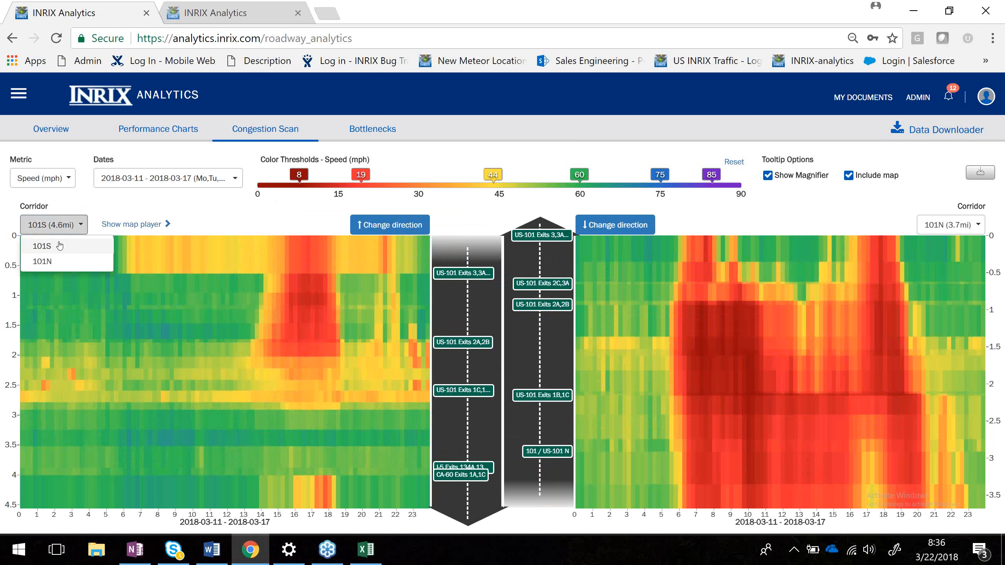
click(59, 263)
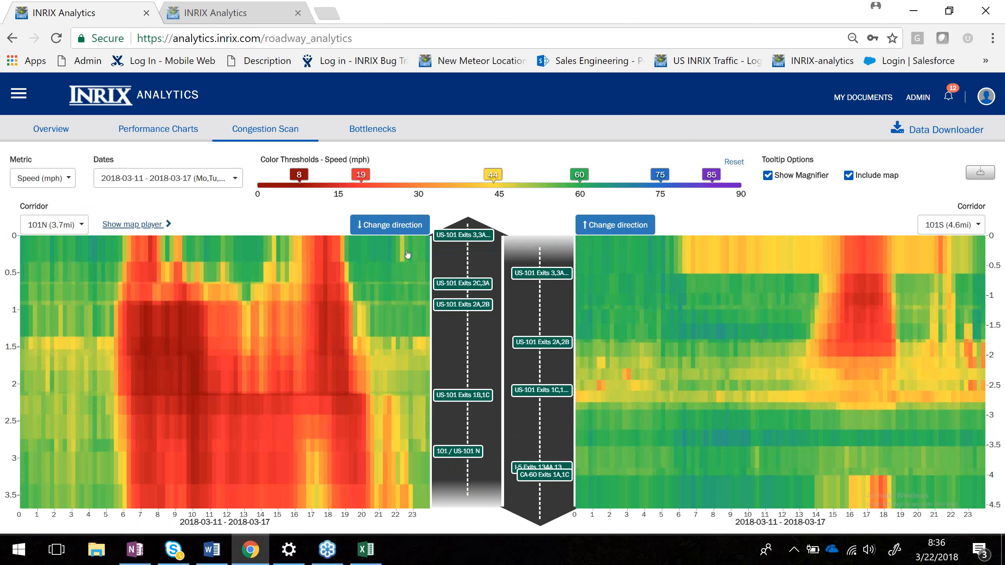
click(58, 225)
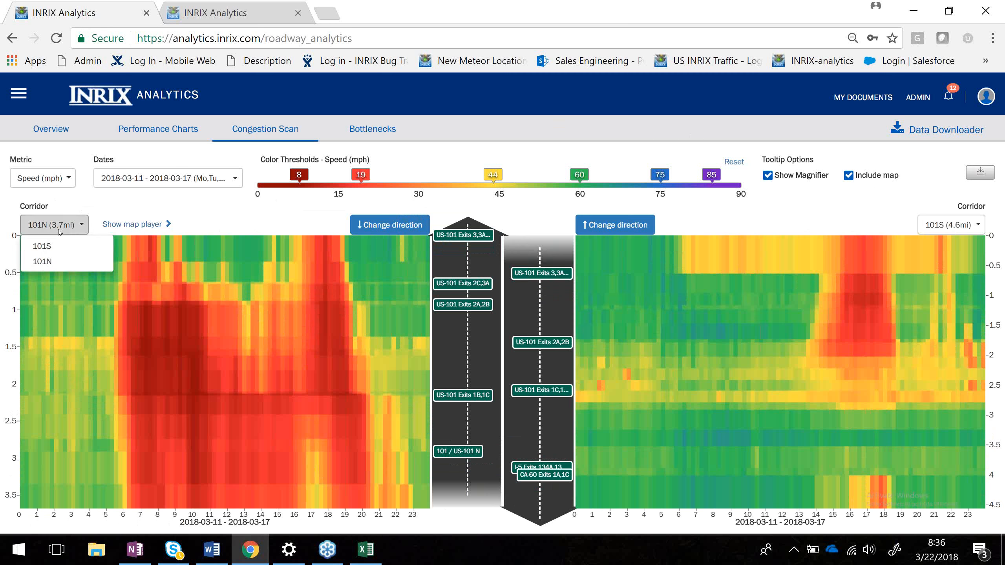
click(58, 245)
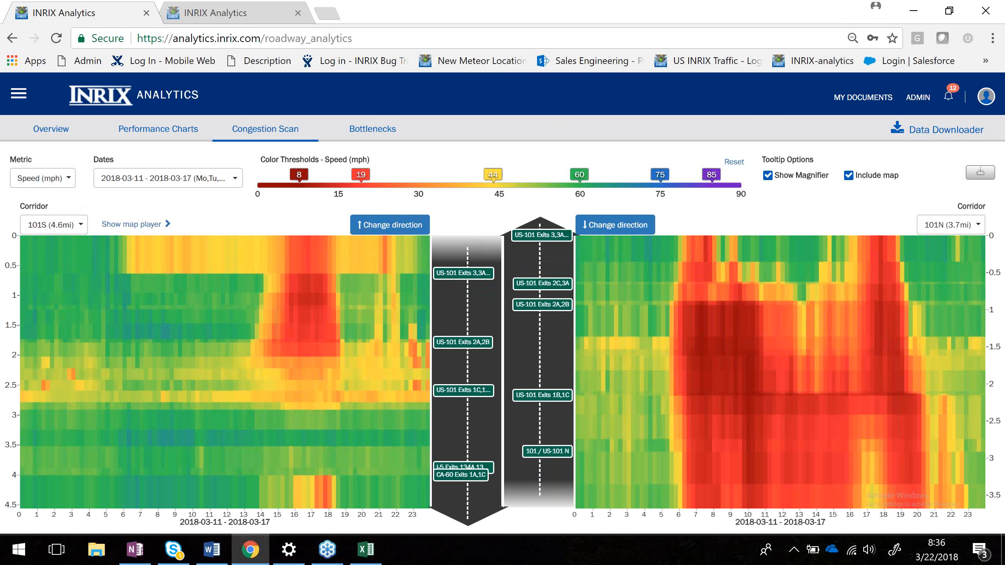
click(122, 224)
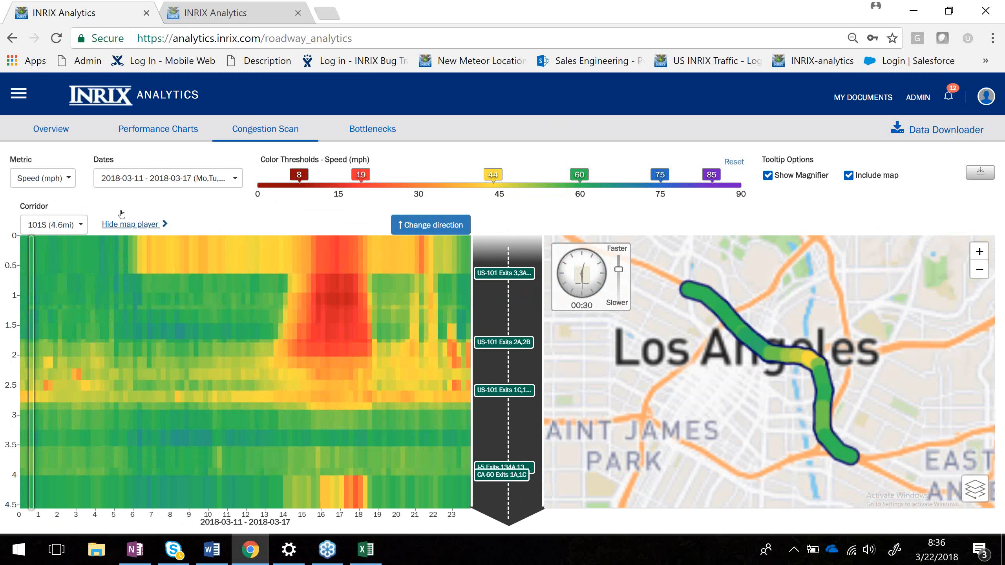
click(121, 216)
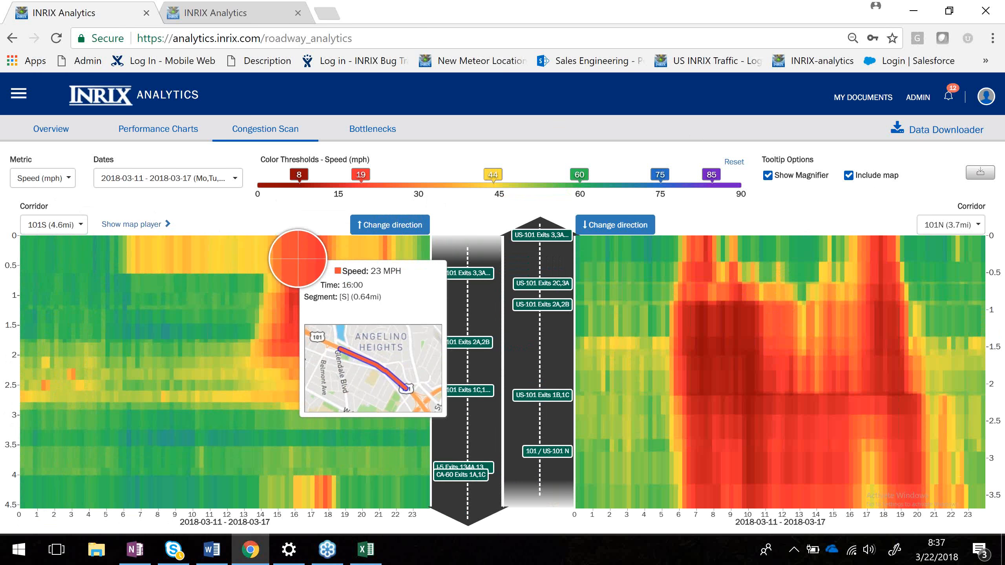
click(51, 150)
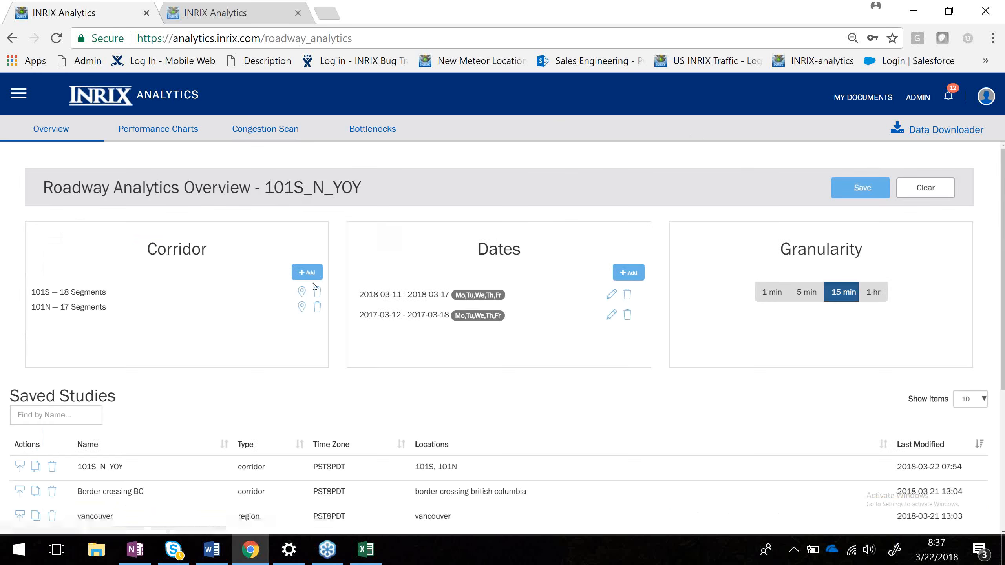
click(303, 273)
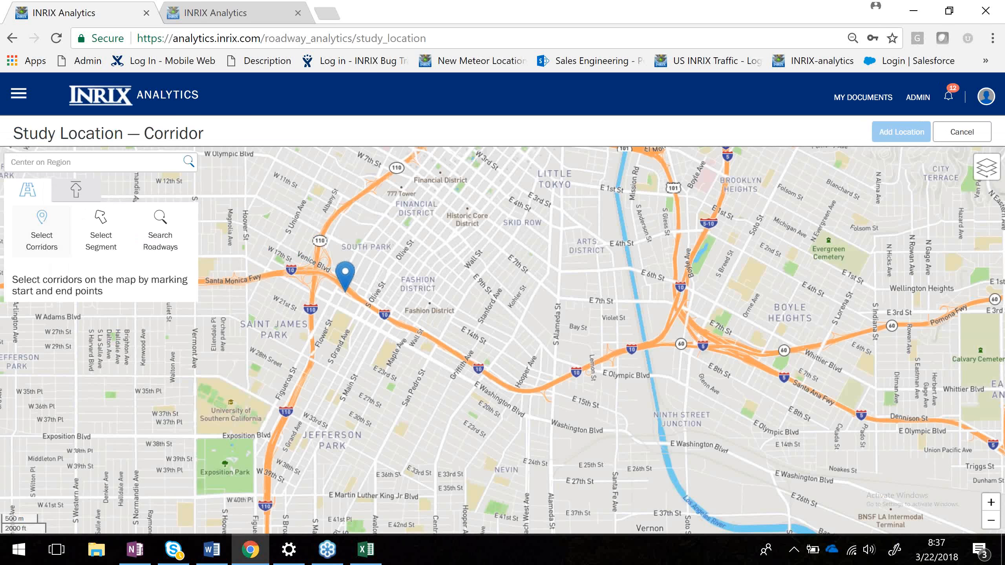
scroll(345, 291, up, 1)
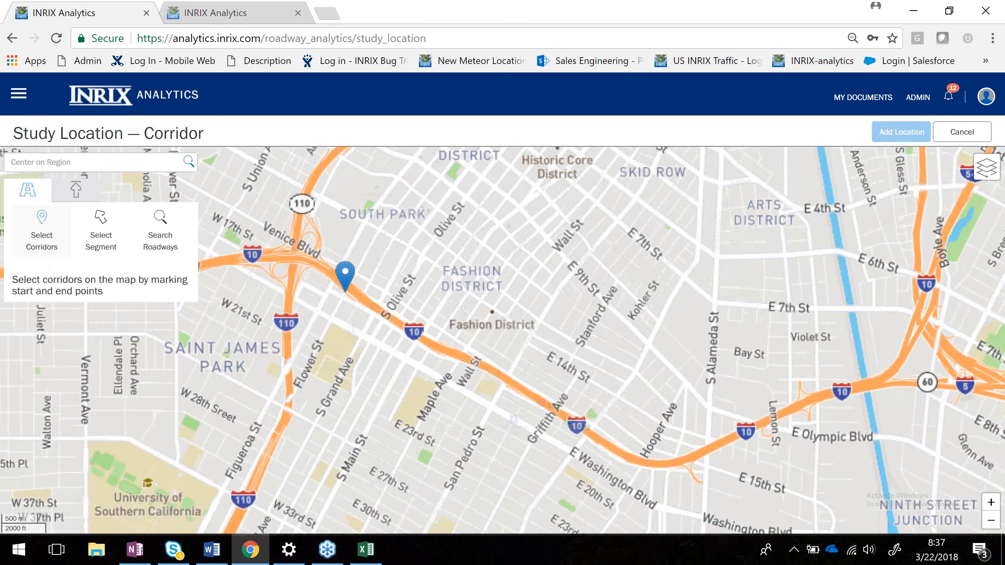
scroll(346, 291, up, 1)
scroll(345, 291, up, 1)
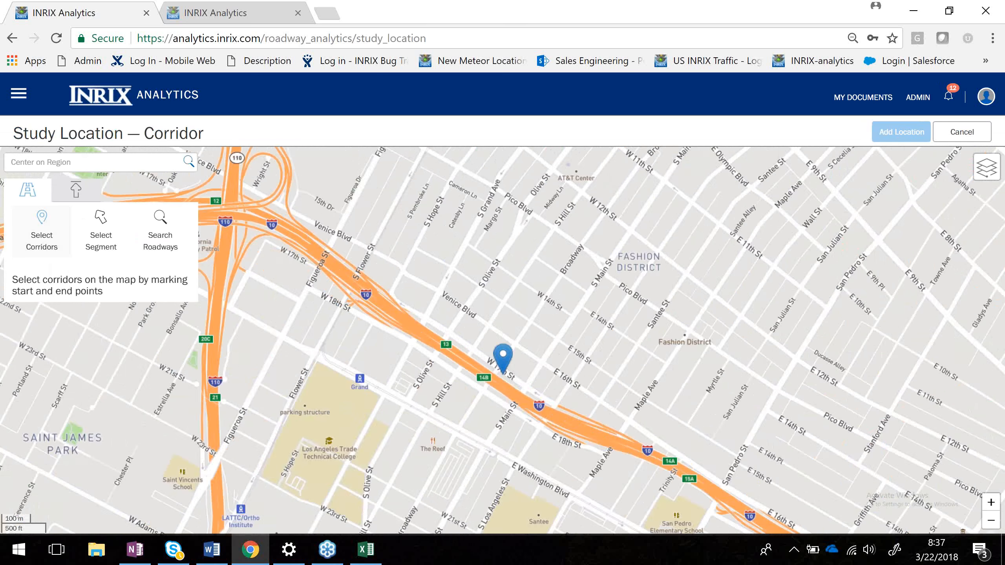
click(503, 372)
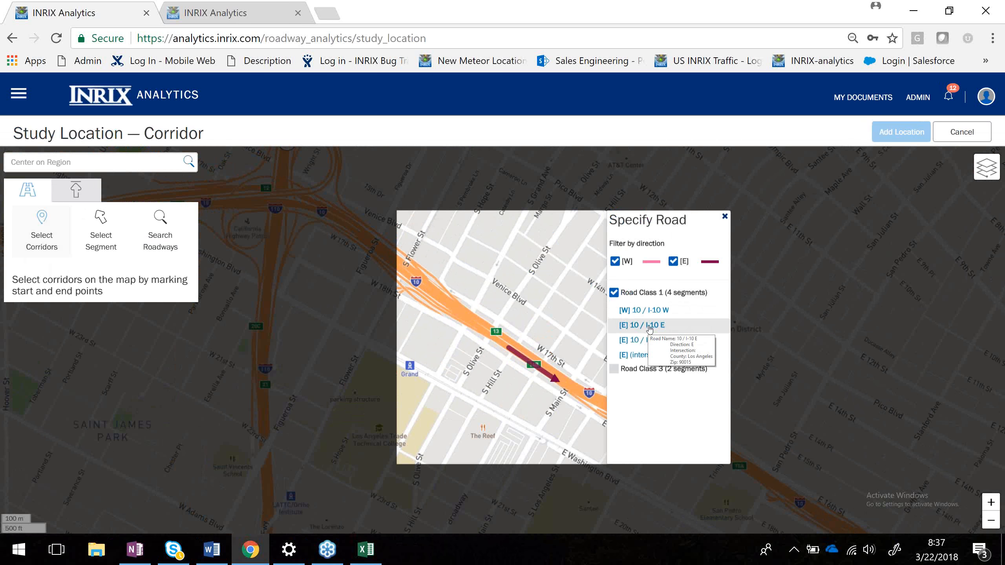
click(650, 326)
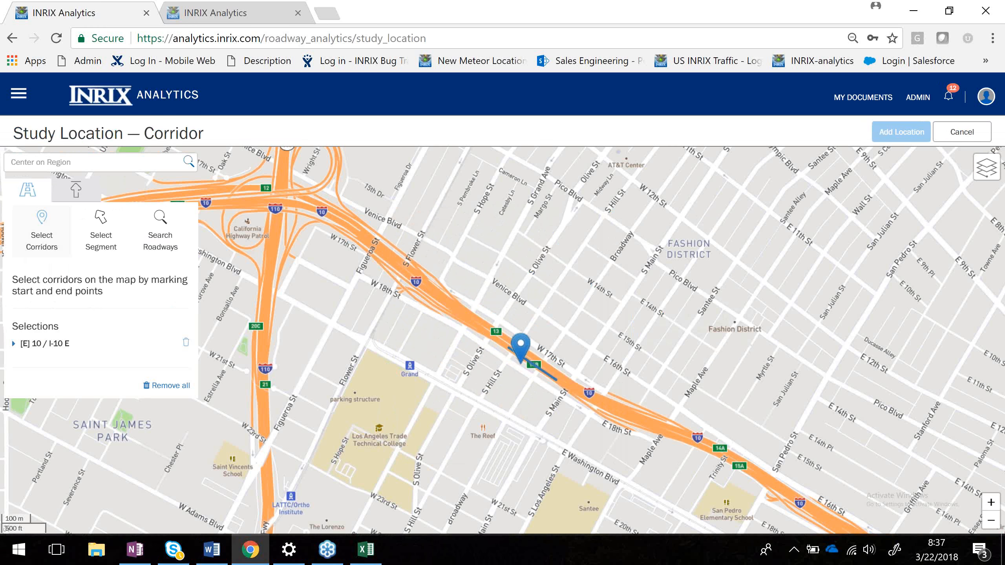
drag(529, 367, 647, 351)
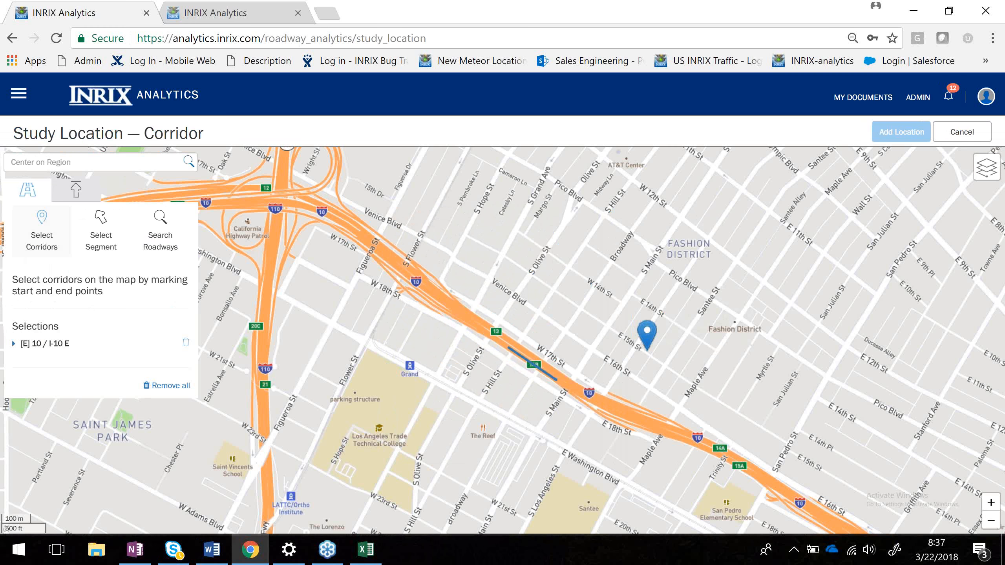
drag(647, 350, 570, 351)
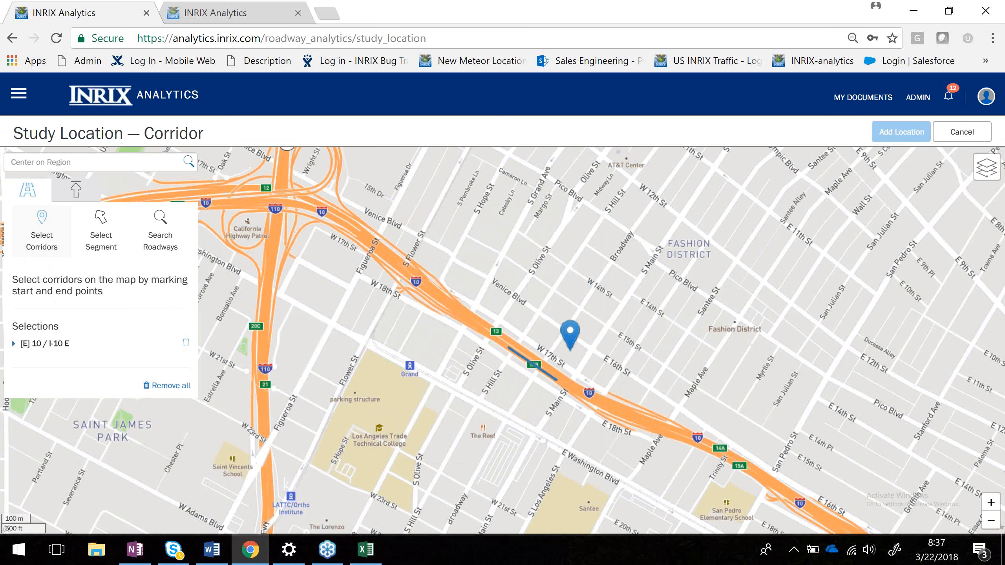
scroll(570, 350, down, 2)
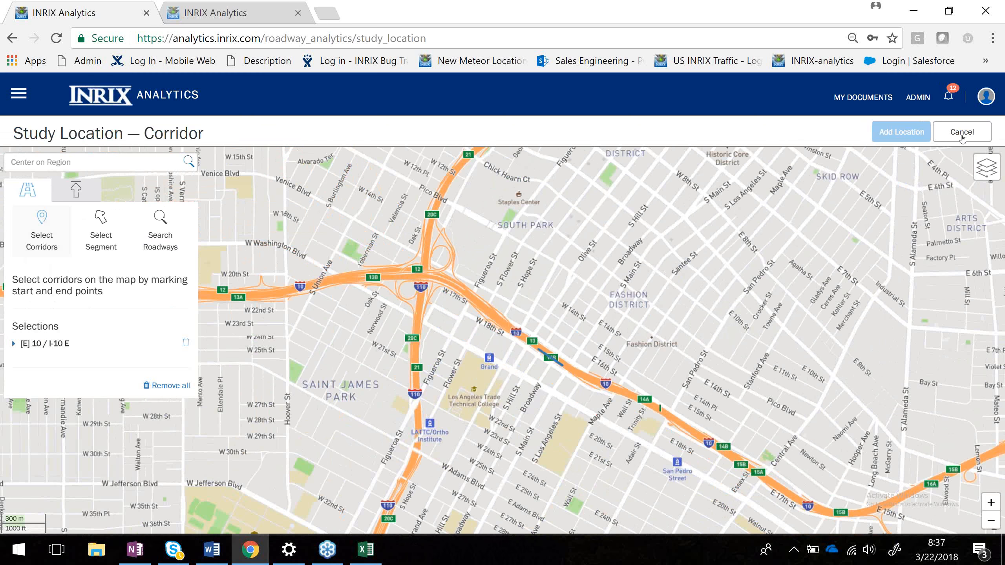
click(965, 135)
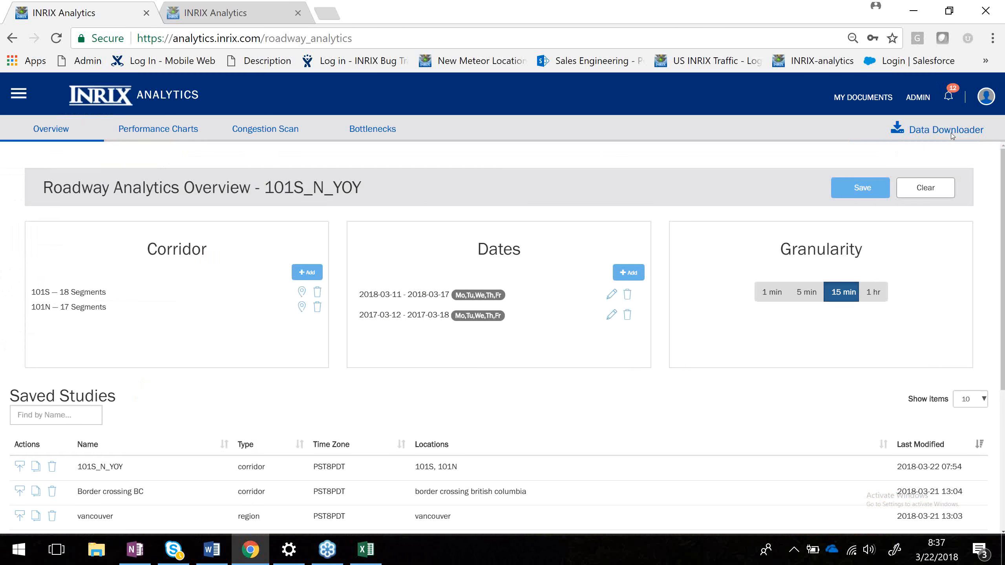
Open the Bottlenecks view and inspect the top bottleneck's head and tail markers on its map.
click(381, 139)
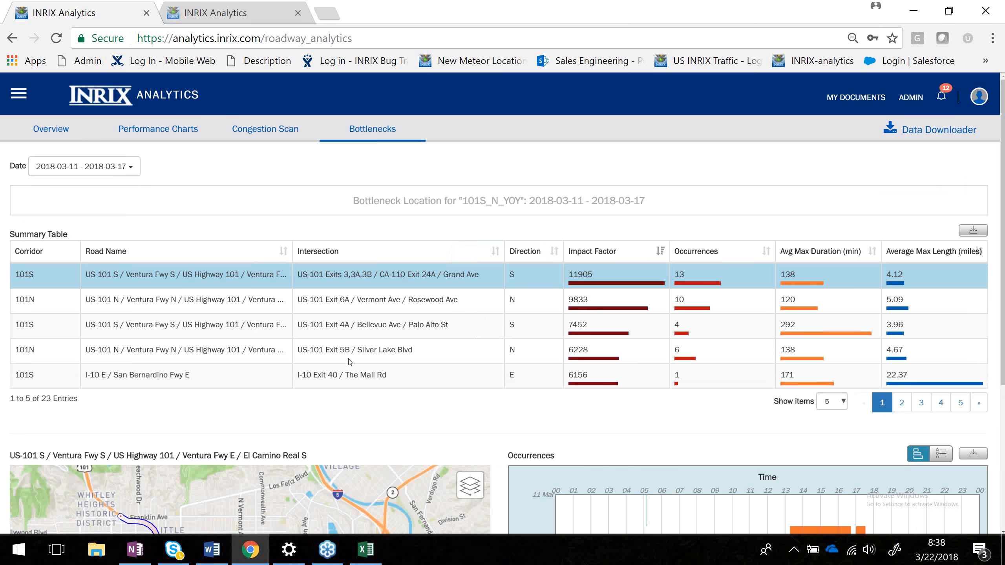
scroll(451, 415, down, 2)
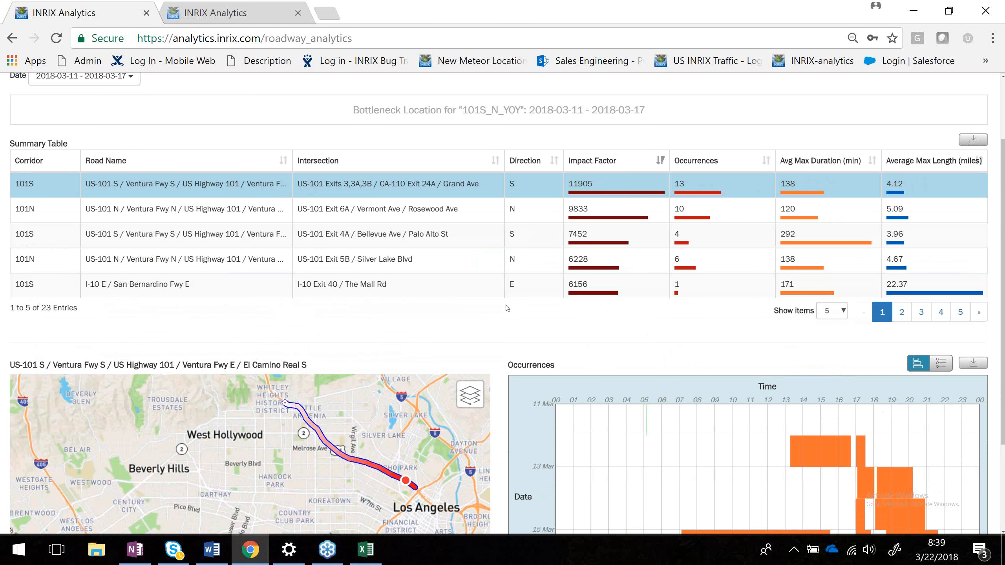
scroll(507, 308, down, 2)
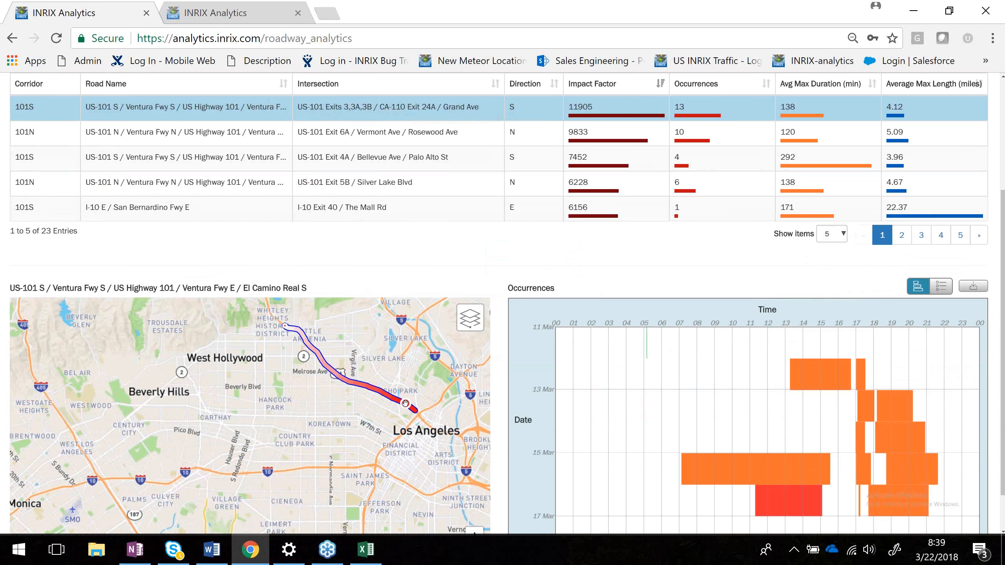
scroll(405, 403, down, 1)
right_click(404, 369)
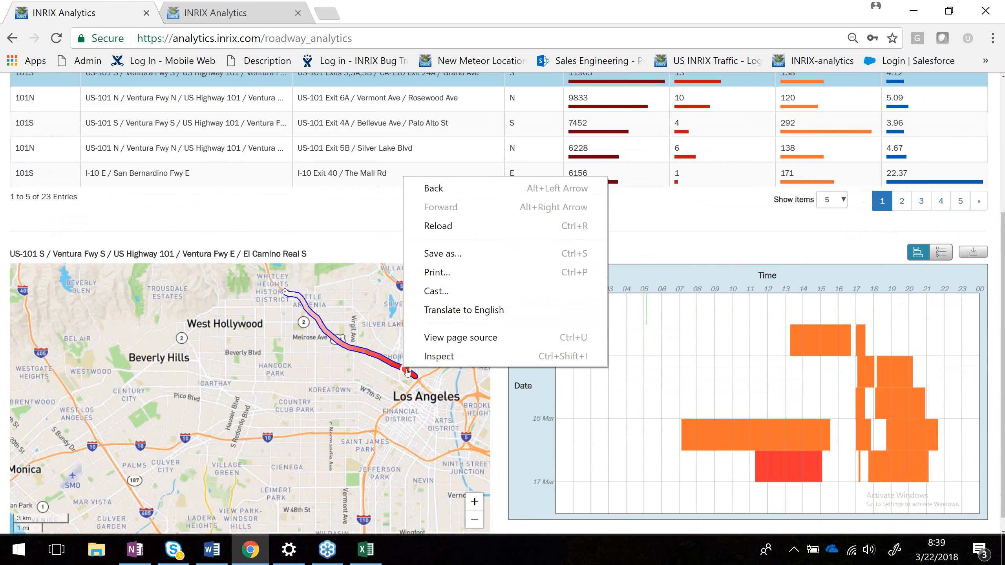
click(407, 373)
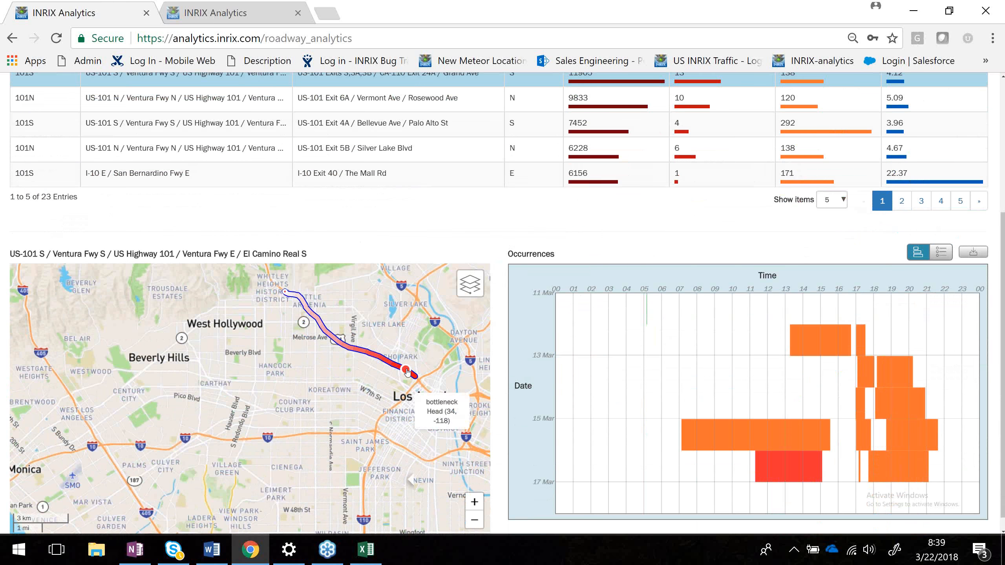
click(297, 298)
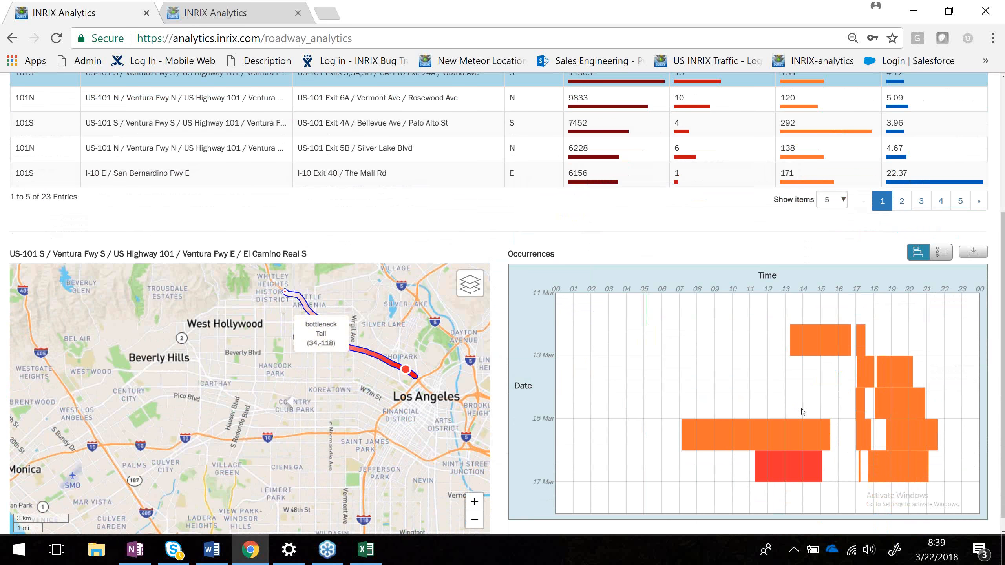
Switch the Occurrences panel from the timeline chart to the list view.
mouse_move(888, 402)
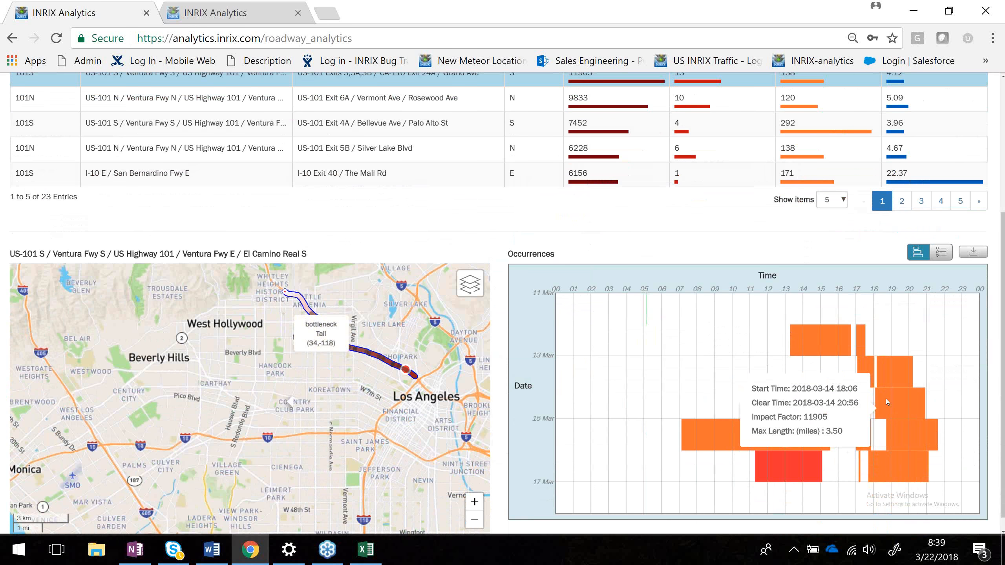
scroll(886, 398, down, 1)
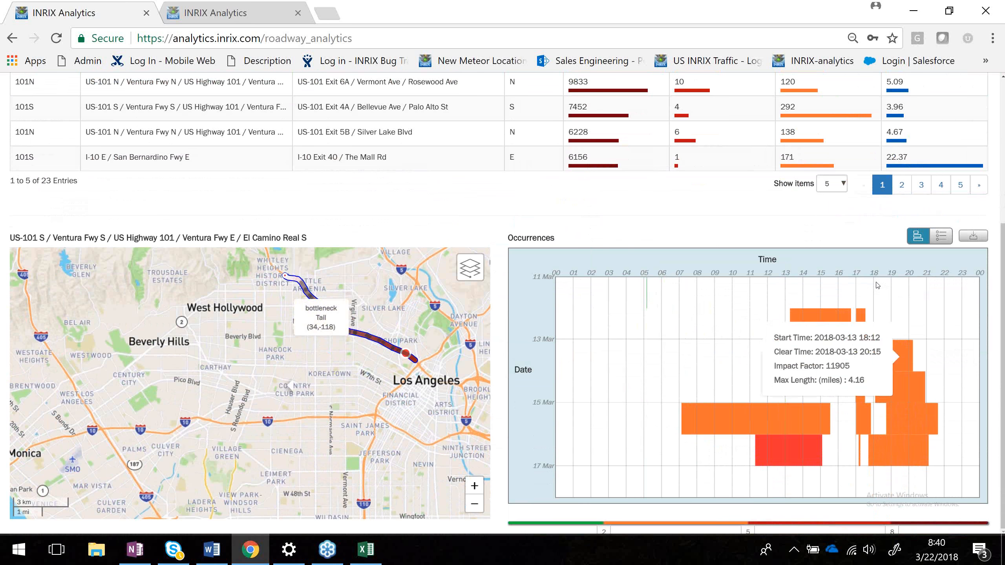
mouse_move(892, 456)
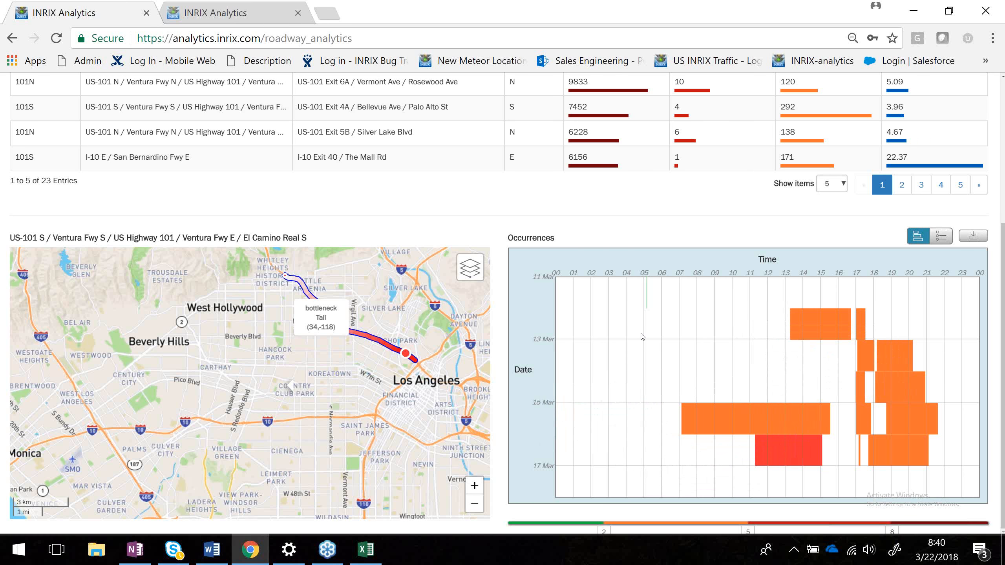
mouse_move(647, 297)
mouse_move(796, 464)
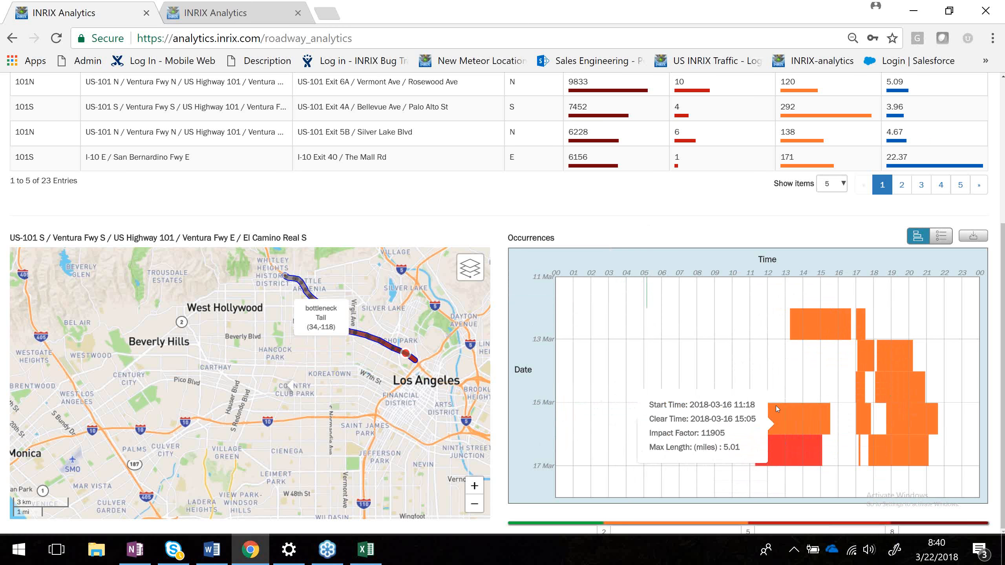
click(943, 236)
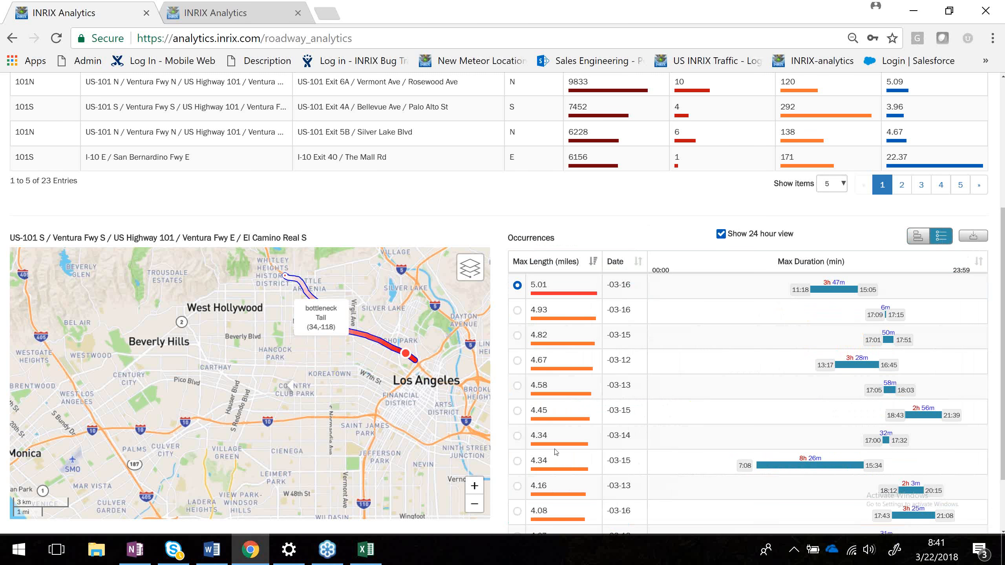
Turn off Show 24 hour view for the occurrences list.
scroll(556, 453, down, 2)
scroll(556, 453, up, 4)
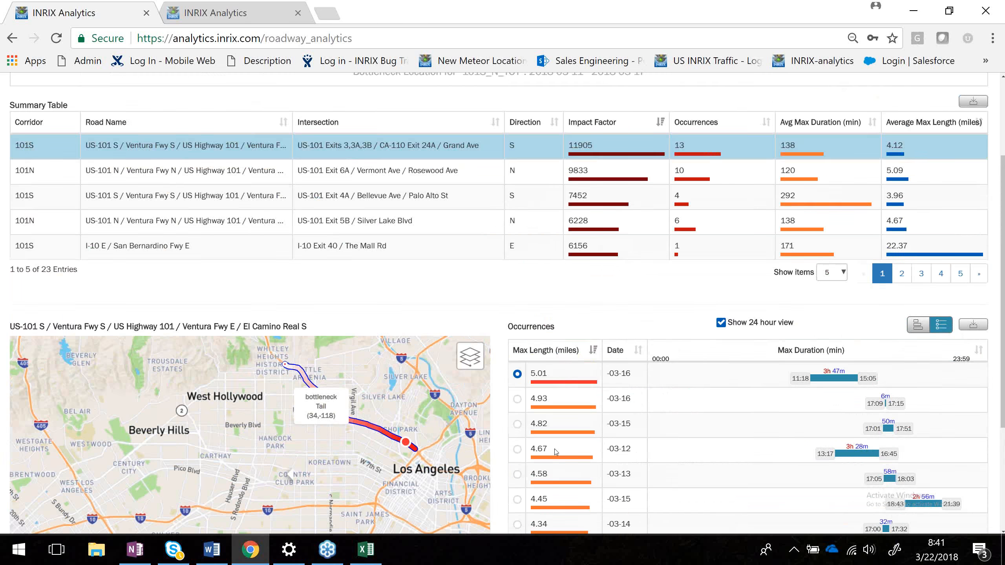
scroll(728, 434, down, 2)
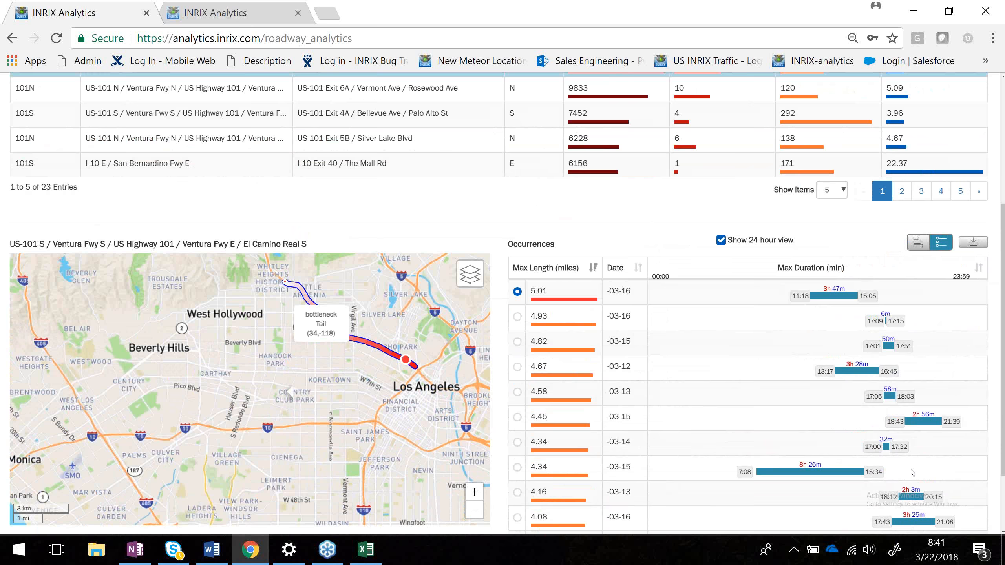
scroll(912, 473, down, 1)
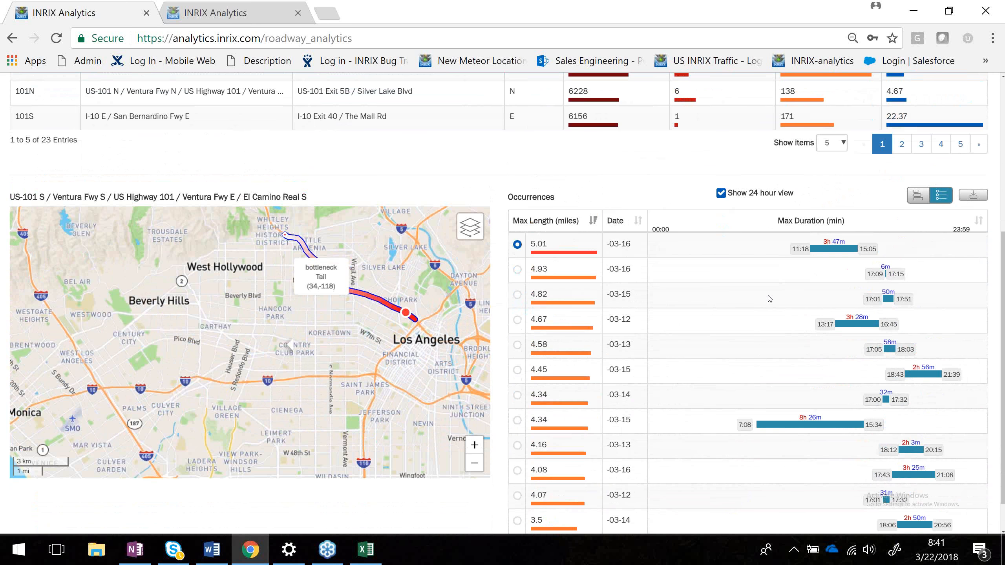
click(721, 198)
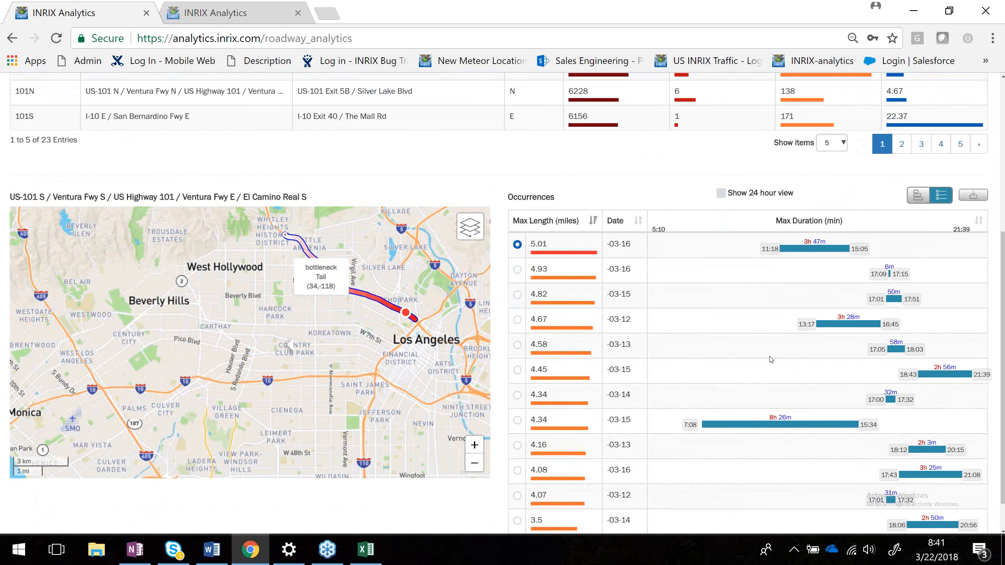
Scroll through the occurrences list and back up to the bottleneck summary table.
scroll(771, 360, down, 1)
scroll(771, 360, up, 1)
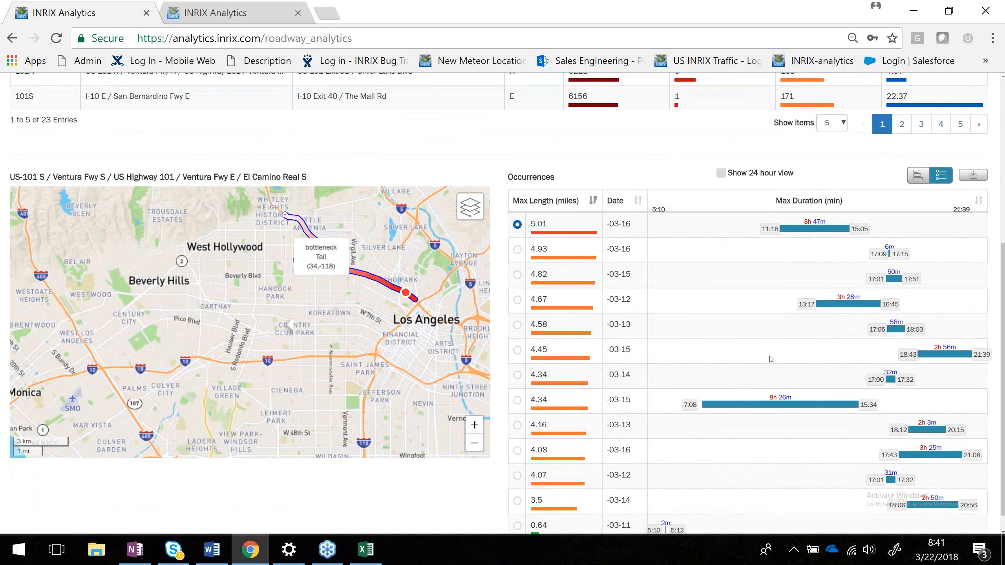
scroll(771, 360, up, 3)
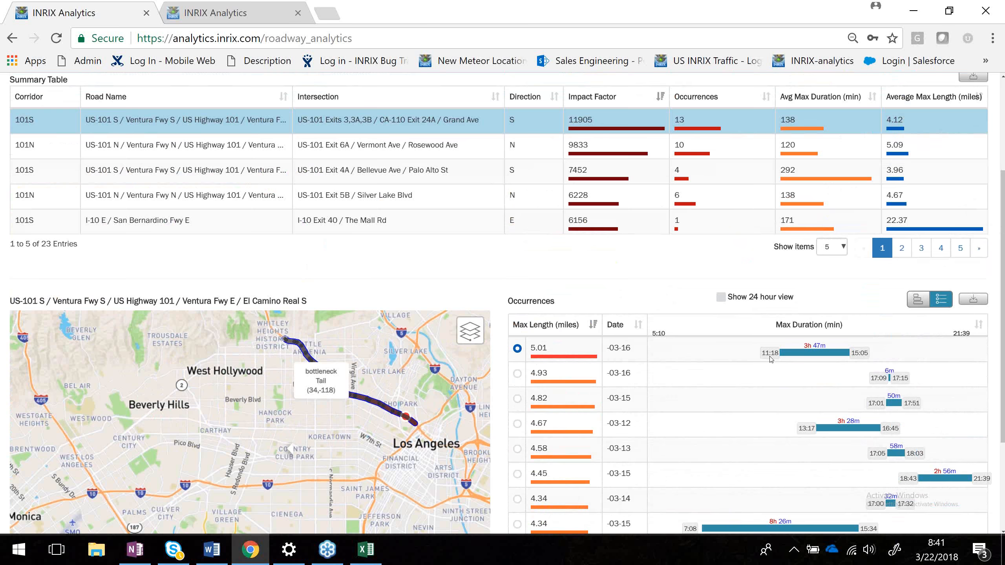
scroll(770, 360, down, 3)
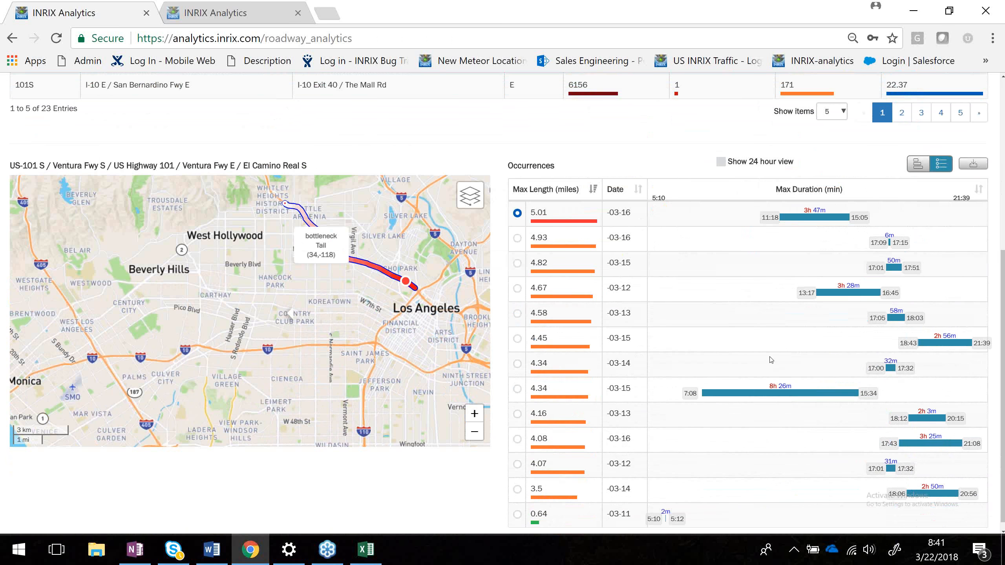
scroll(771, 360, up, 1)
scroll(771, 360, up, 3)
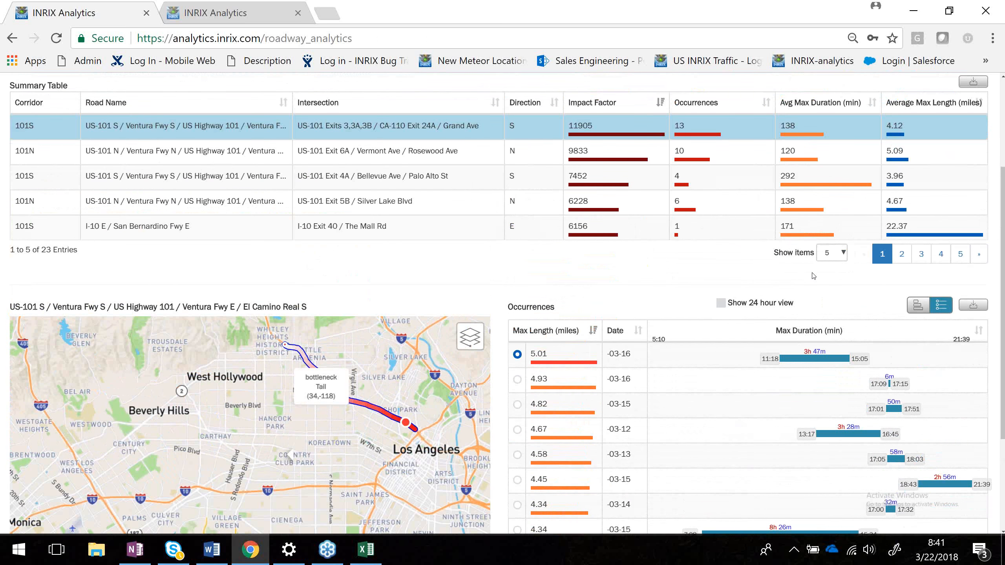
scroll(813, 276, up, 3)
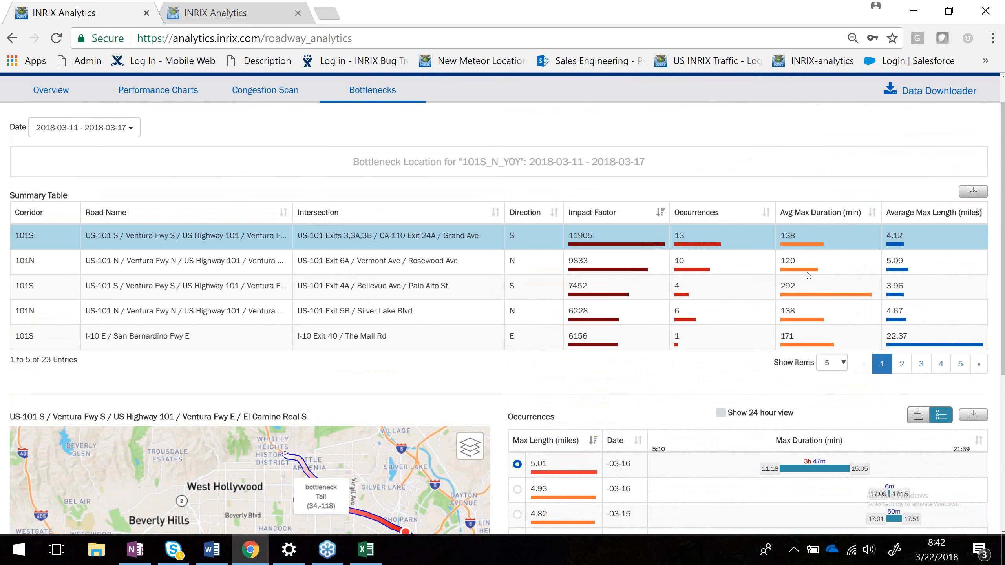
Export the bottleneck summary table data as a download.
click(969, 193)
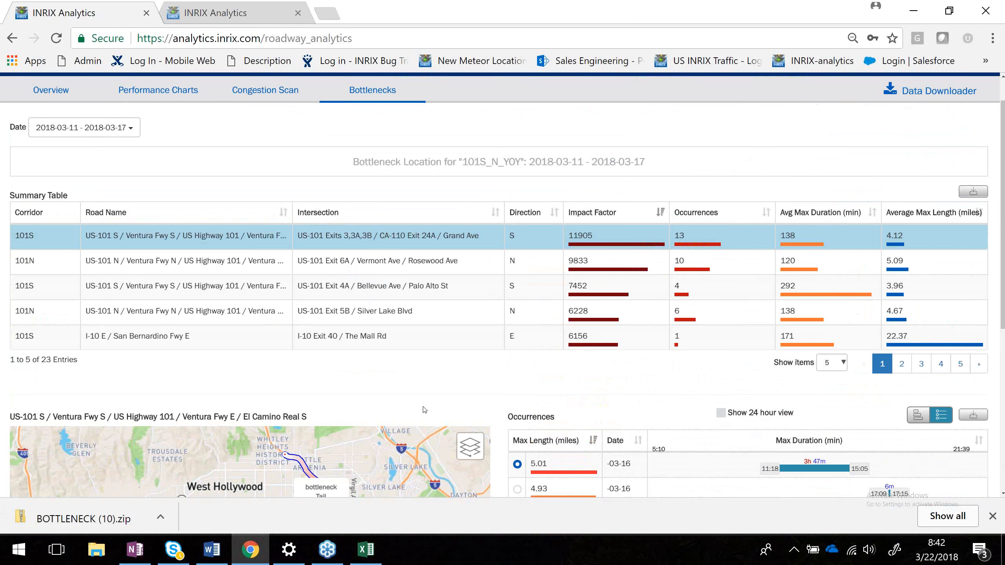
scroll(424, 410, up, 1)
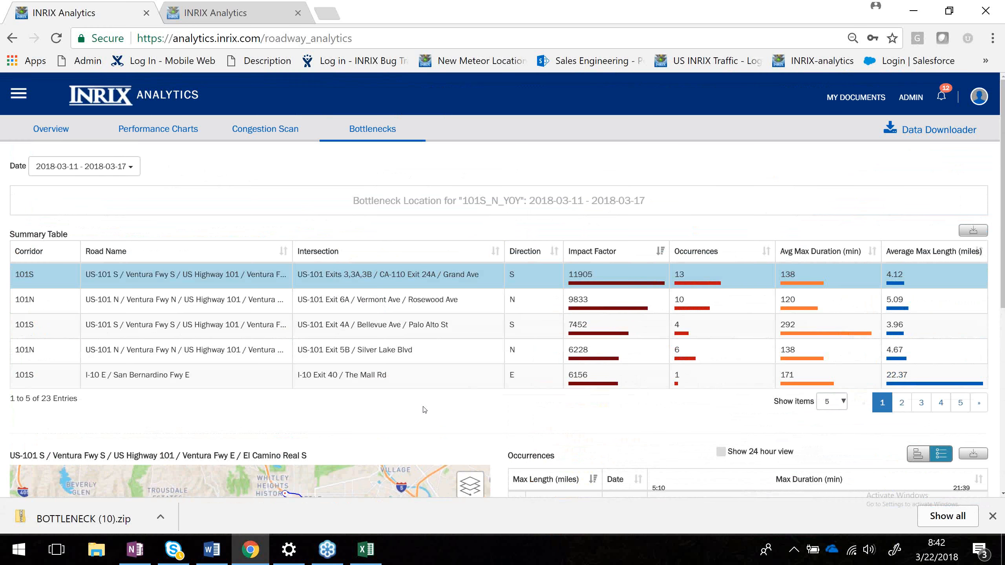
Open the bottleneck Date list to review the available date ranges, keeping 2018-03-11 - 2018-03-17.
click(138, 163)
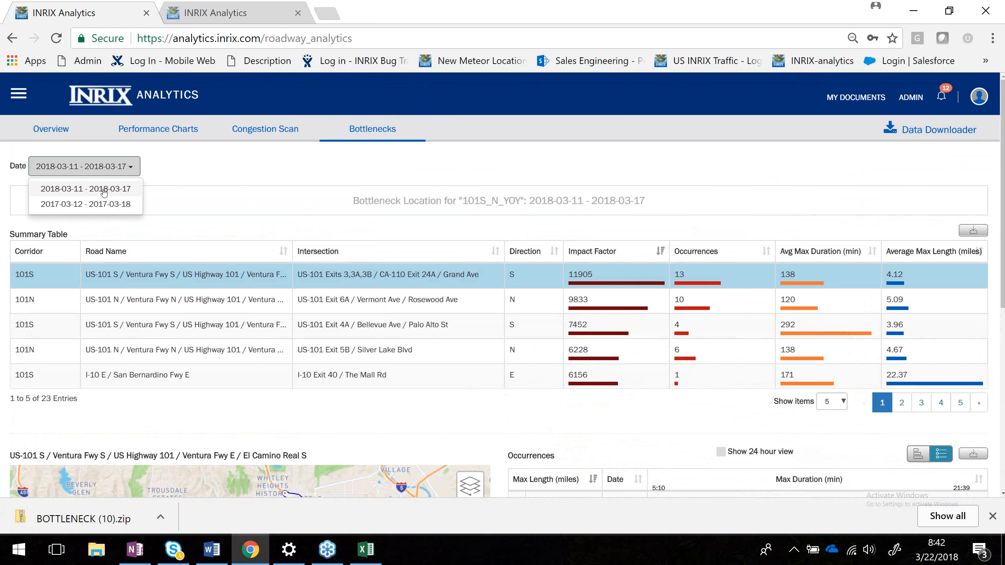
click(169, 169)
click(132, 167)
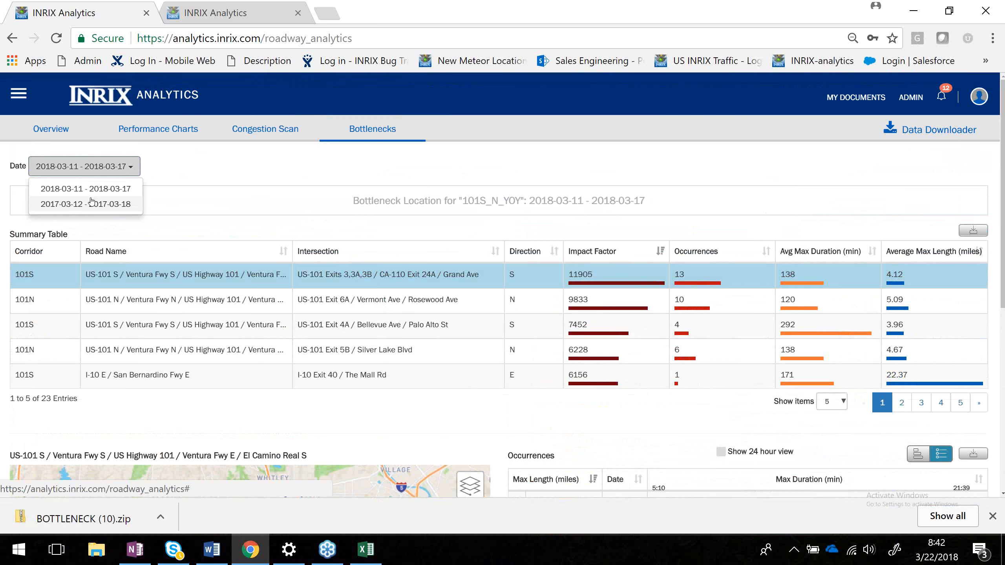
click(228, 164)
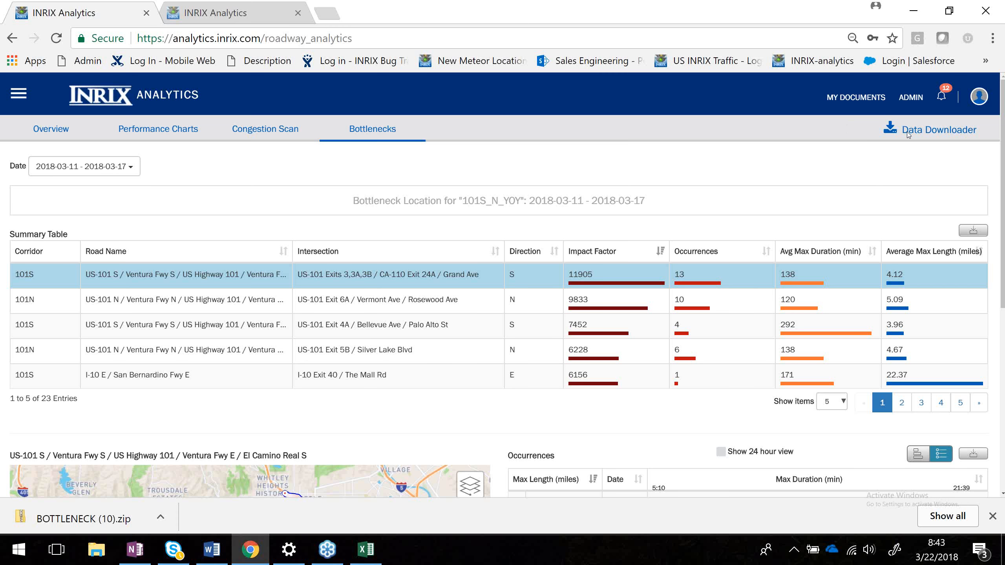
From the Overview, open the Add Corridor page and inspect the Upload Segment List option, then cancel.
click(47, 135)
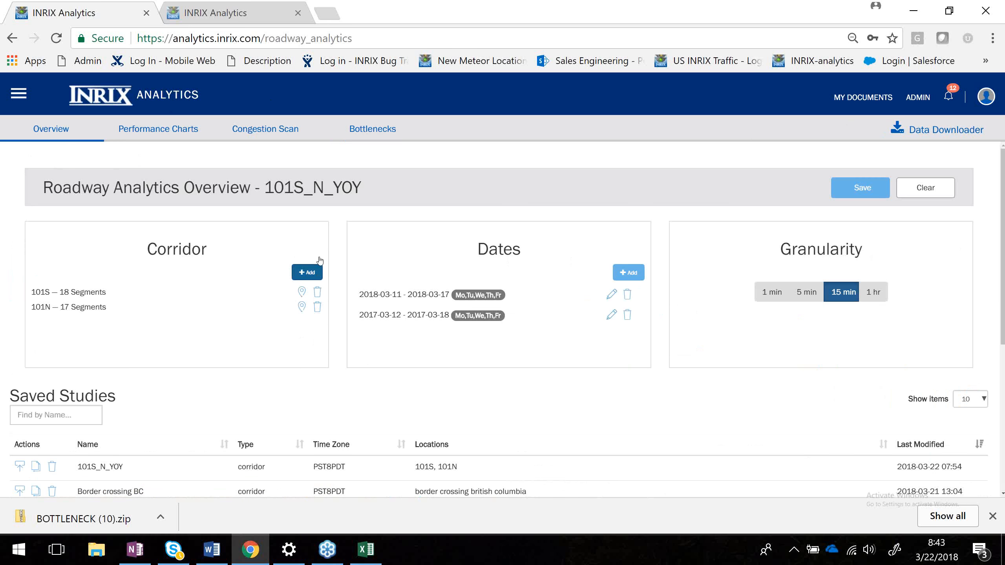
click(304, 276)
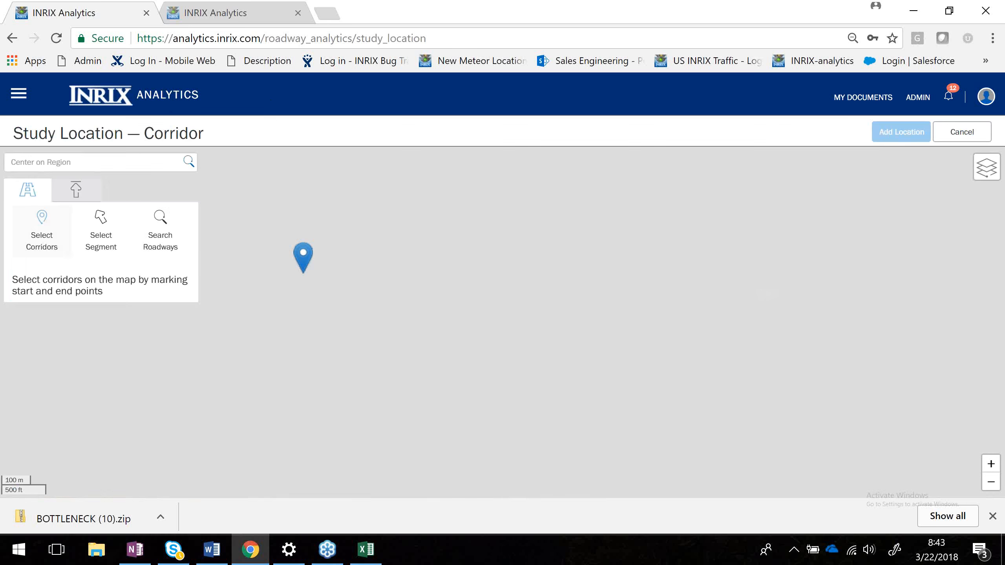
click(76, 194)
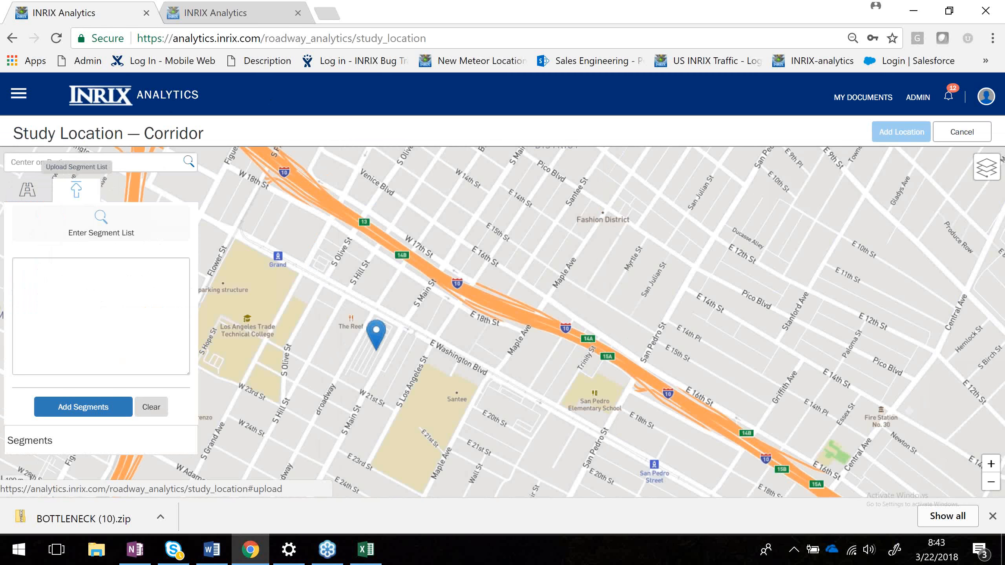
scroll(466, 315, down, 1)
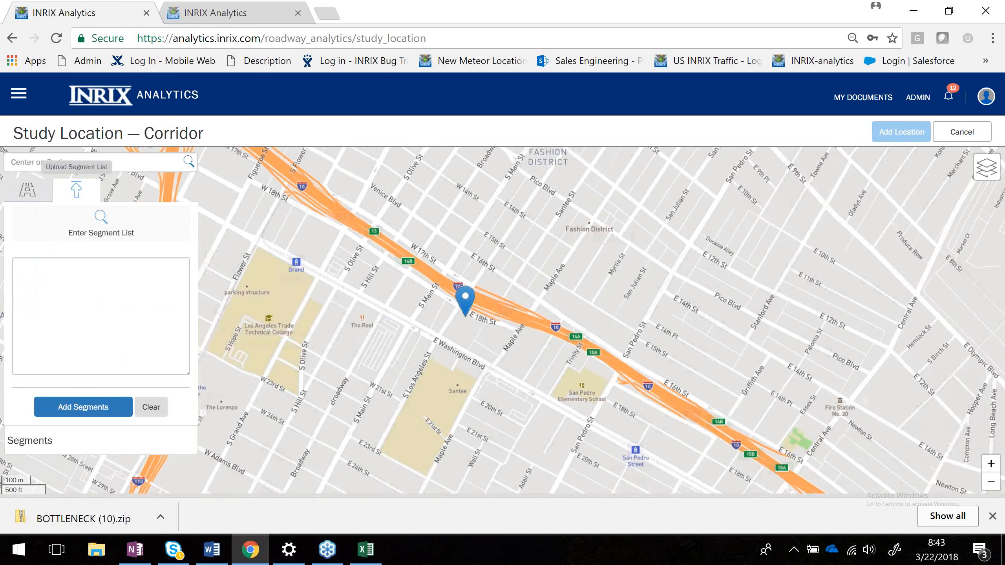
scroll(465, 315, down, 3)
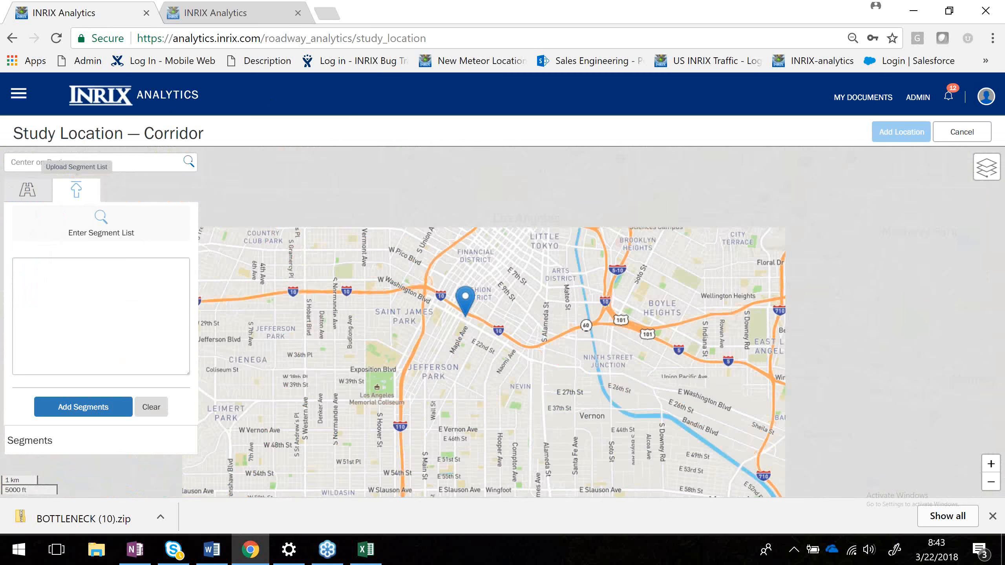
scroll(465, 315, down, 1)
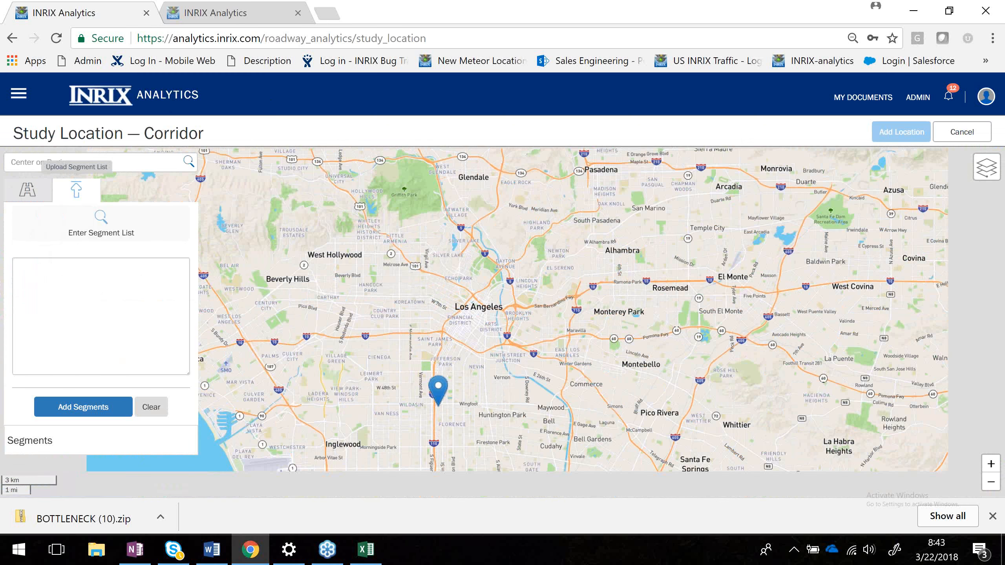
scroll(438, 404, down, 1)
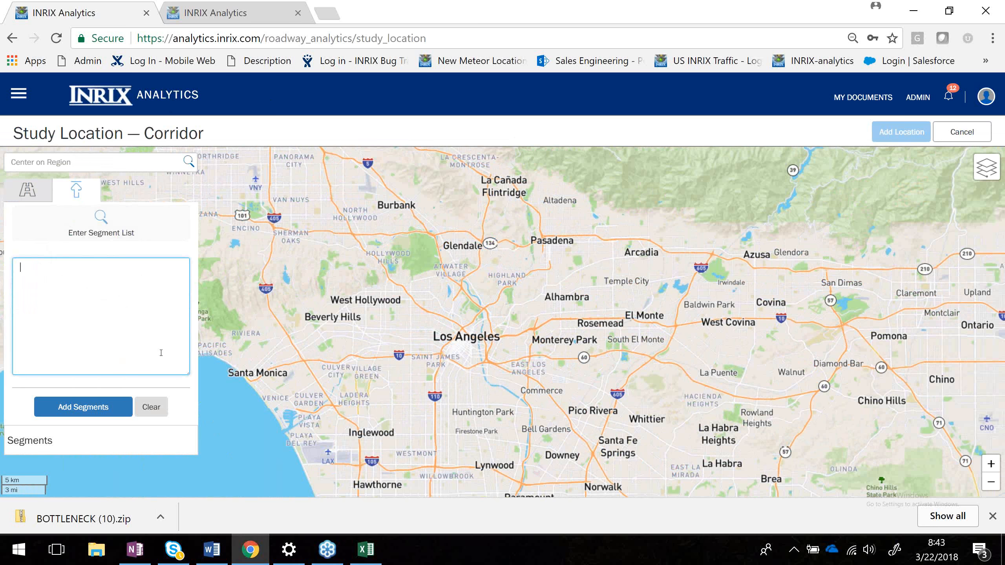
click(949, 137)
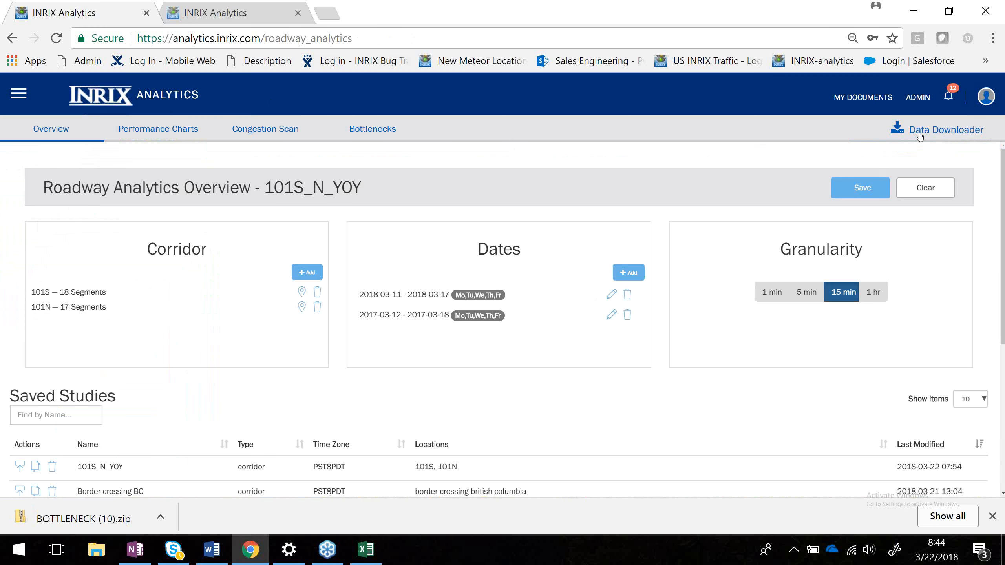
Open the Data Downloader dialog for the study and review the default report name.
click(368, 133)
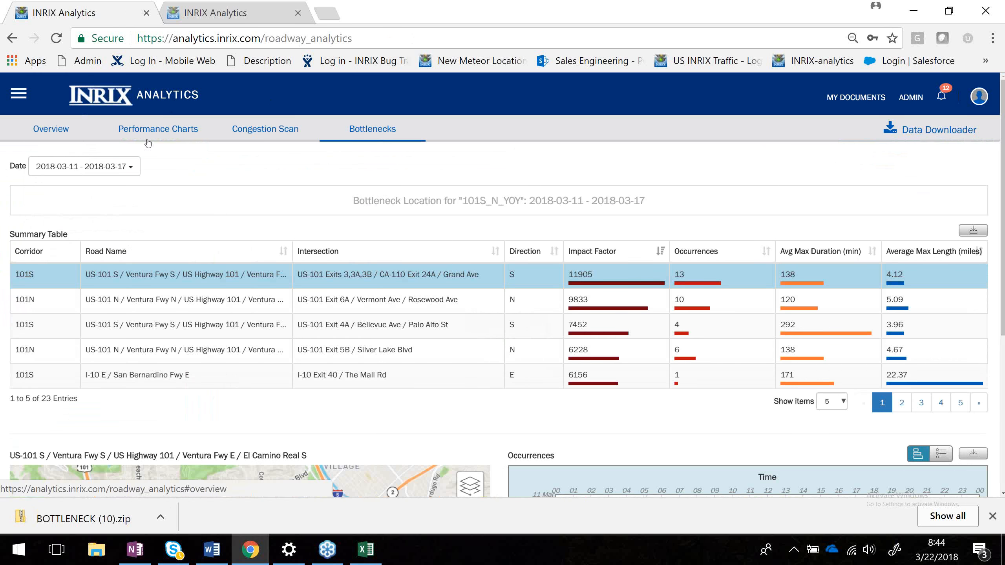
click(48, 130)
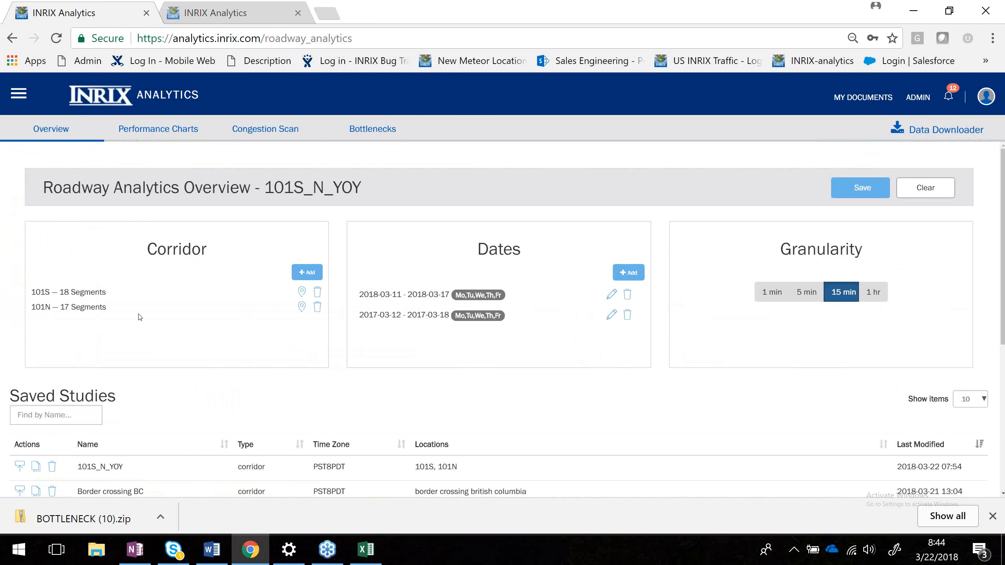
click(935, 132)
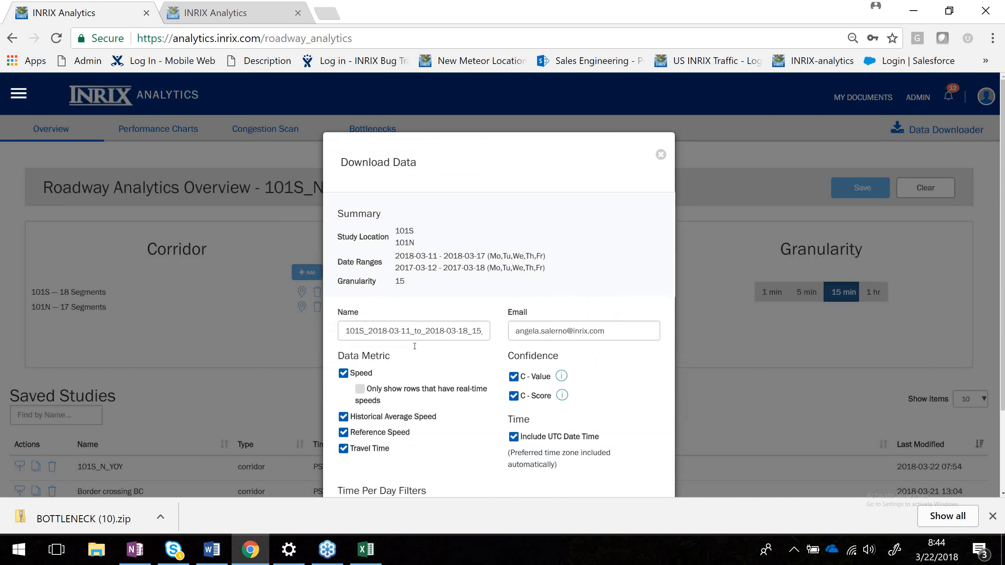
click(414, 331)
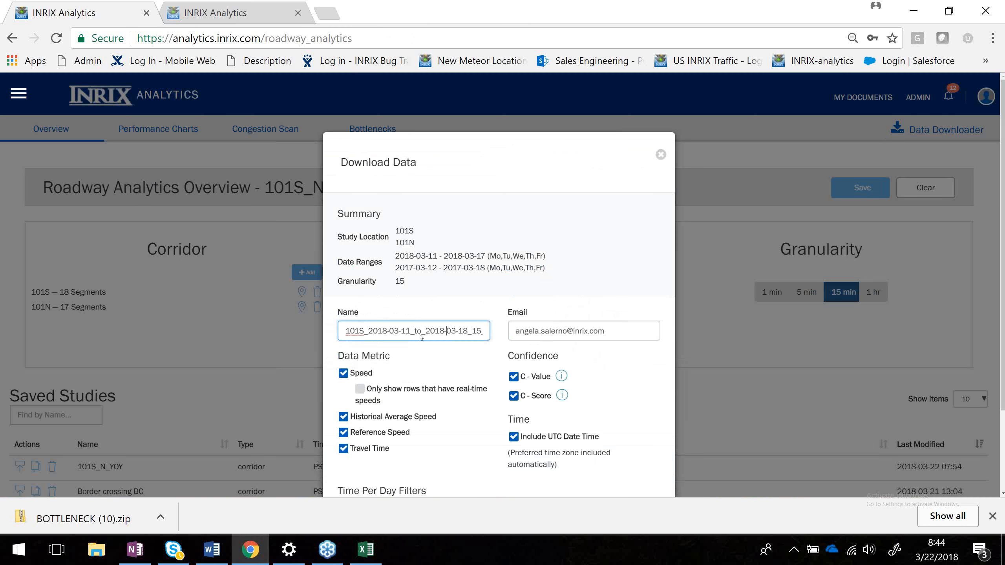
key(End)
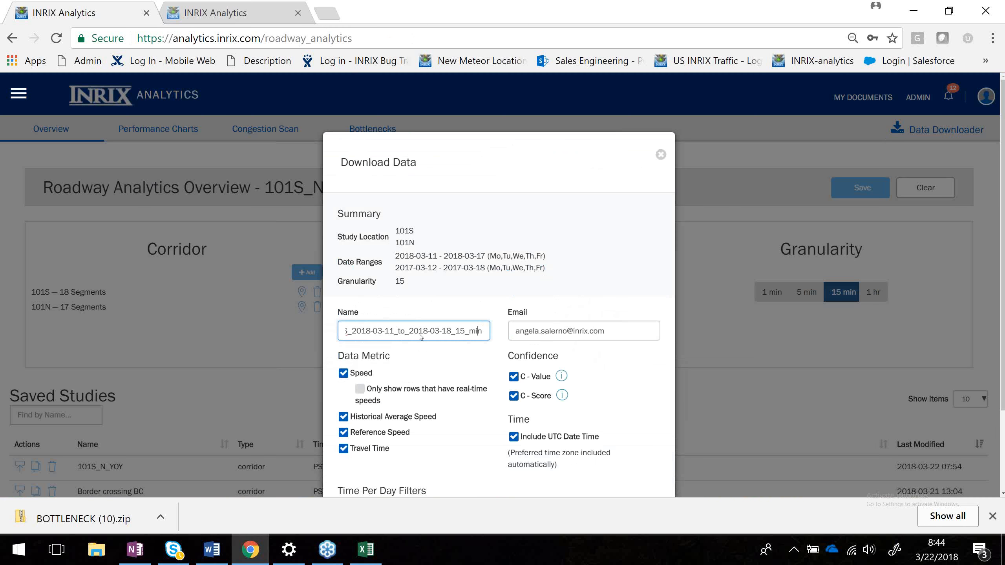
scroll(576, 362, down, 3)
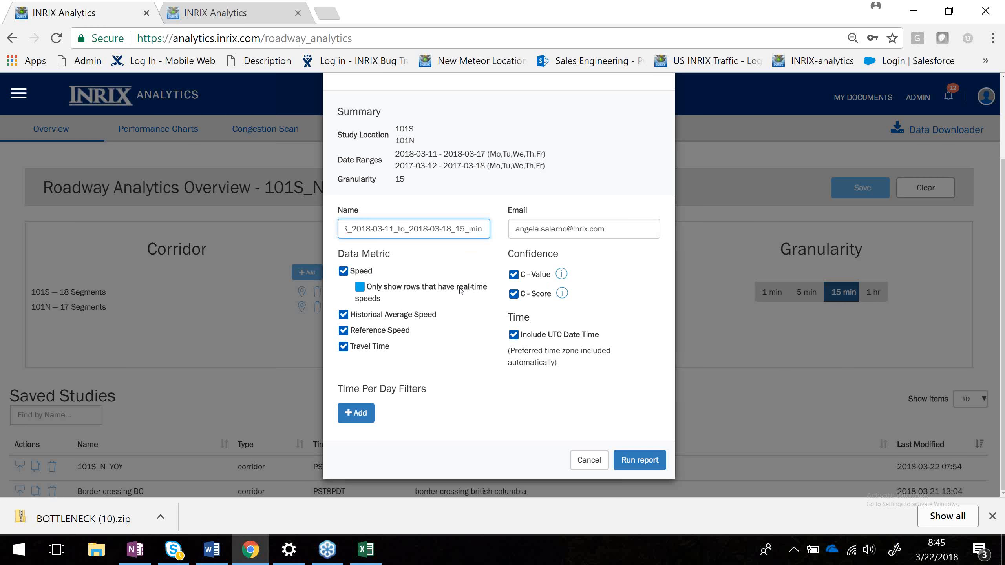
Toggle the Only show rows that have real-time speeds option on and back off.
click(376, 287)
click(360, 291)
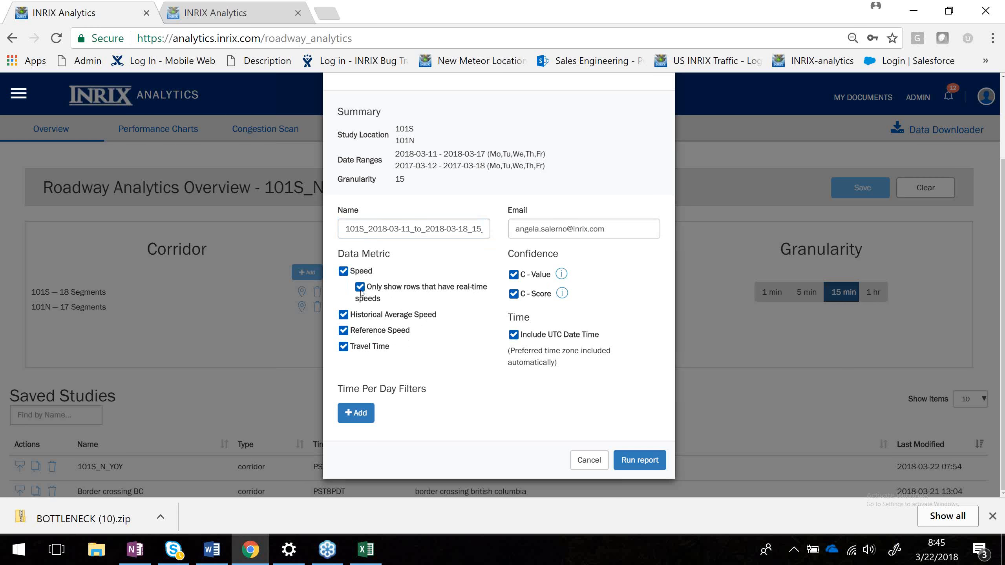
click(361, 292)
Start adding a Time Per Day filter and cancel it.
mouse_move(562, 272)
click(359, 412)
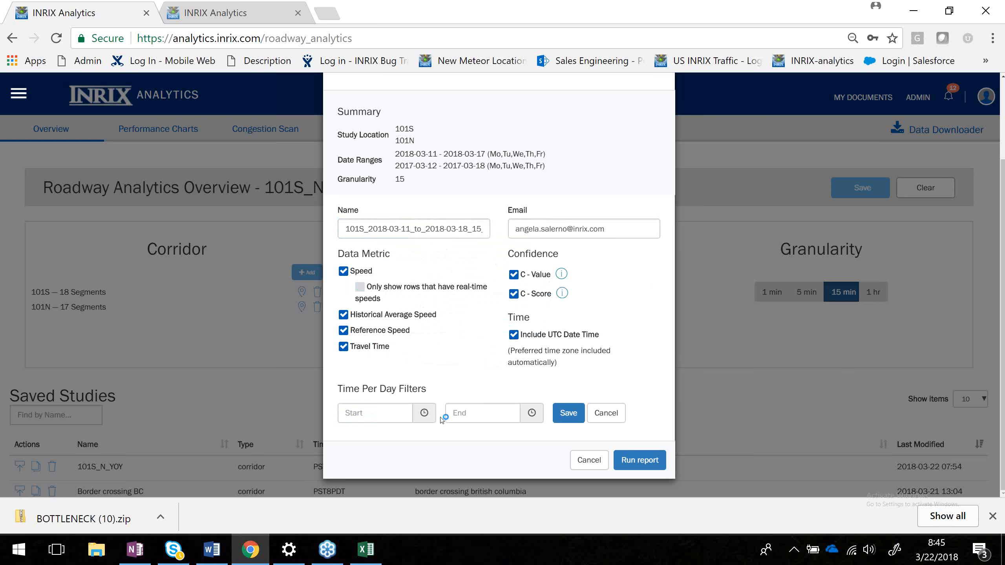
click(607, 414)
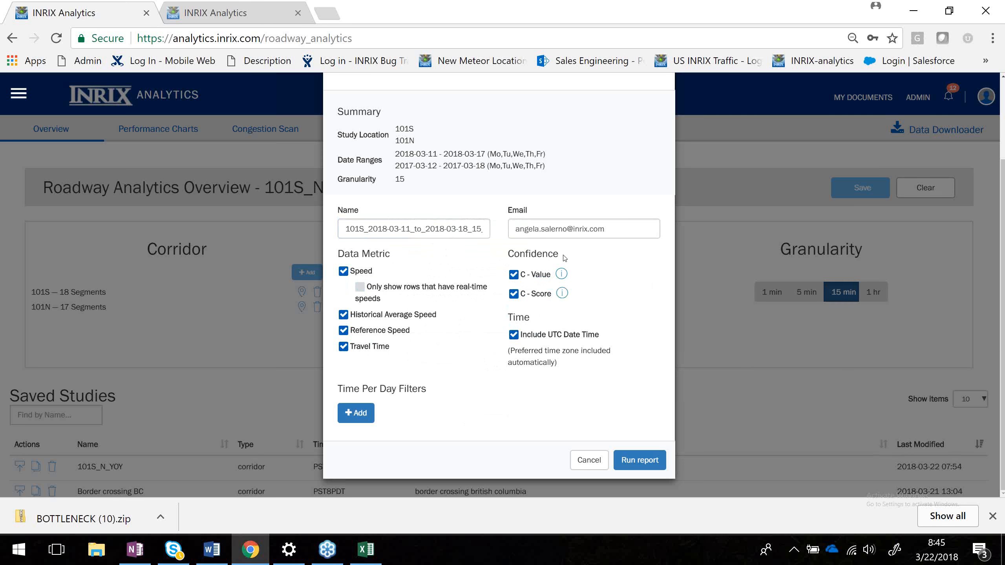
Run the download report with the default metrics and confidence options.
mouse_move(562, 294)
mouse_move(562, 273)
click(647, 462)
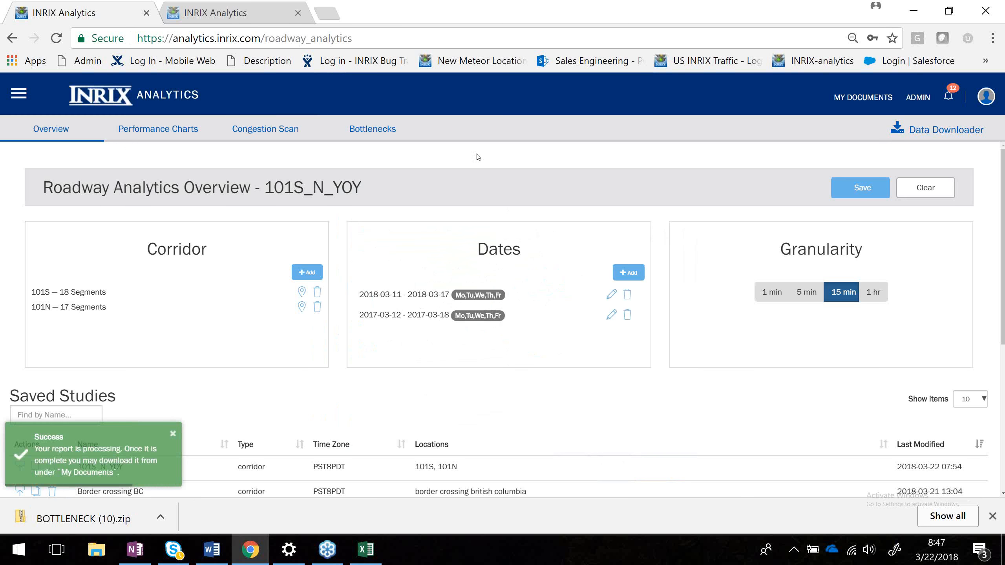
Download the new 101S_2018-03-11_to_2018-03-18_15_min report from My Documents and open the export_part_2 archive.
click(869, 99)
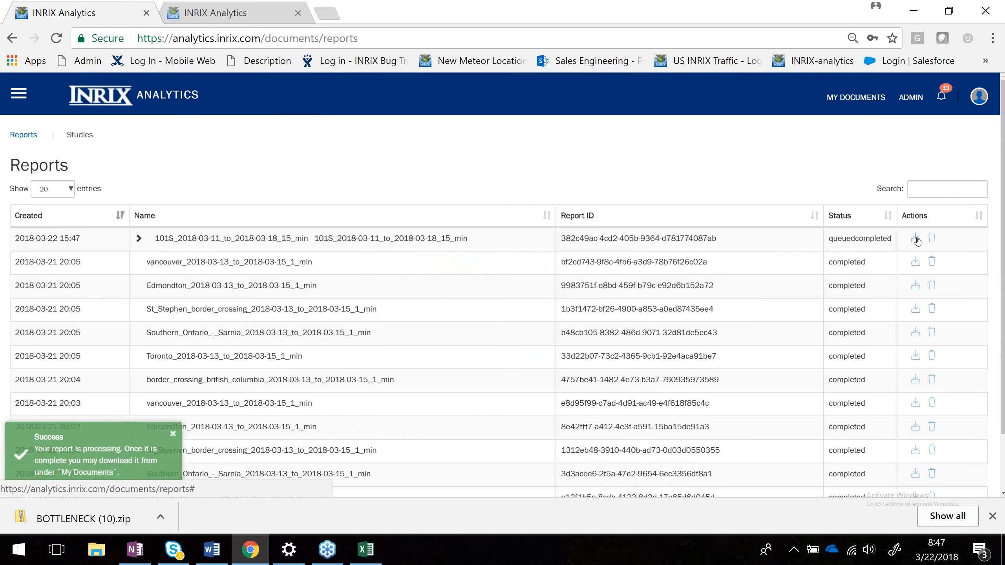
click(915, 238)
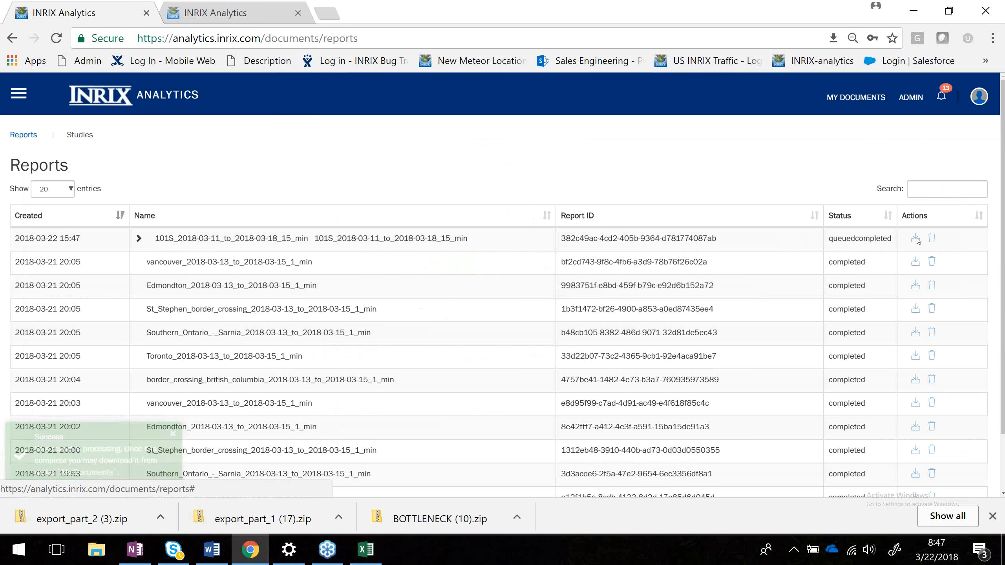
click(66, 515)
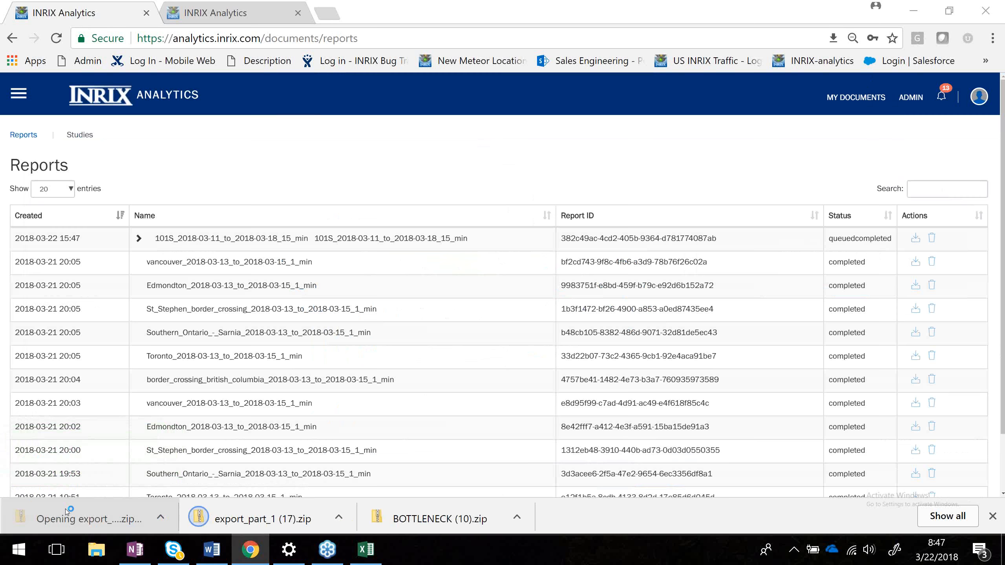
Open the metadata file in the 2018-03-12_2018-03-17 folder and widen its columns for reading.
click(232, 297)
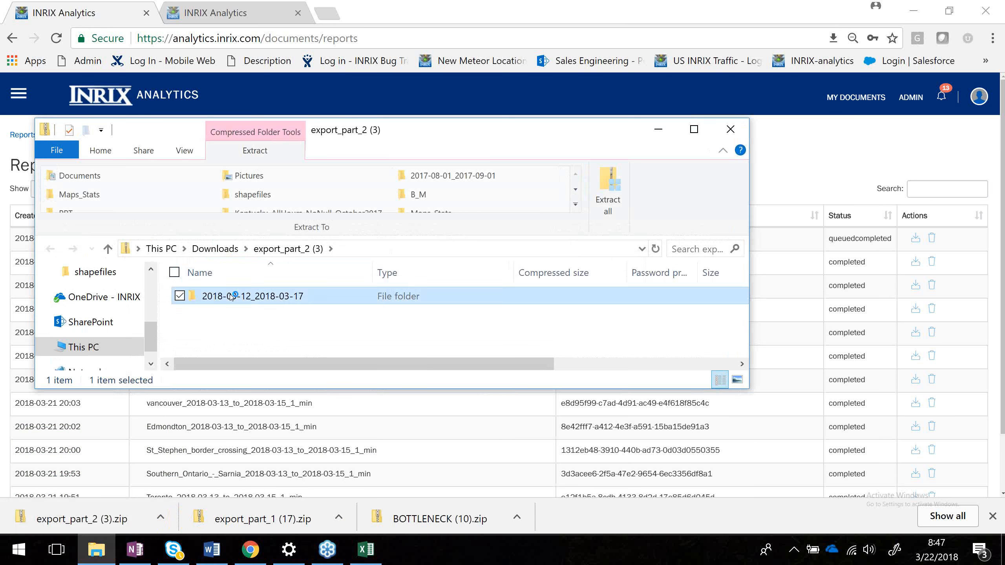
double_click(232, 296)
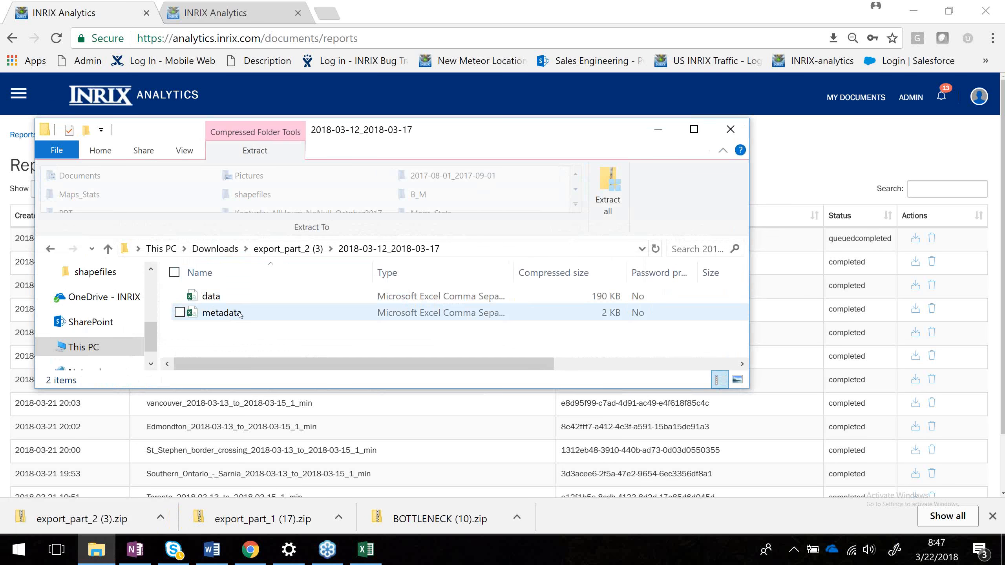
double_click(221, 313)
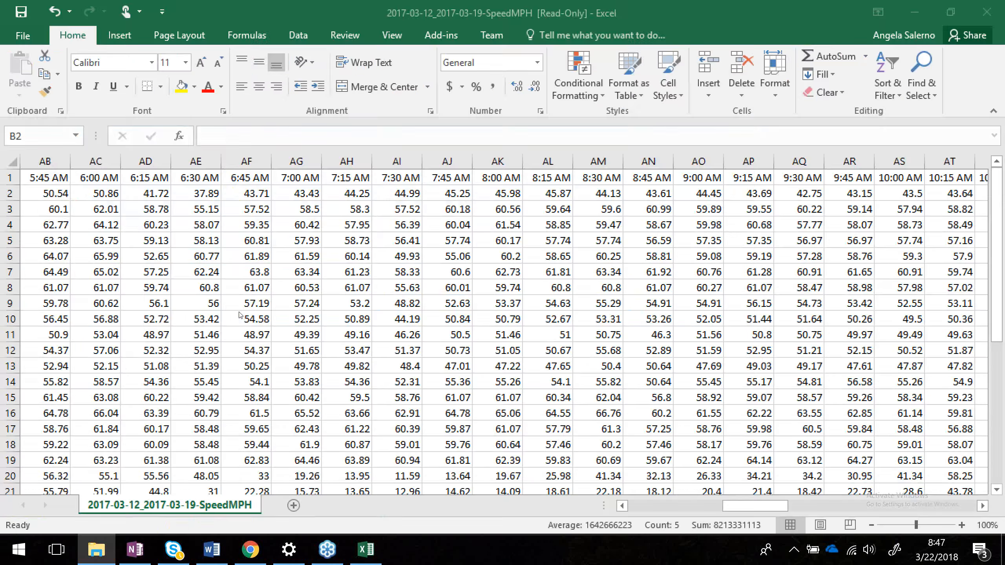
drag(120, 162, 155, 170)
drag(70, 166, 105, 166)
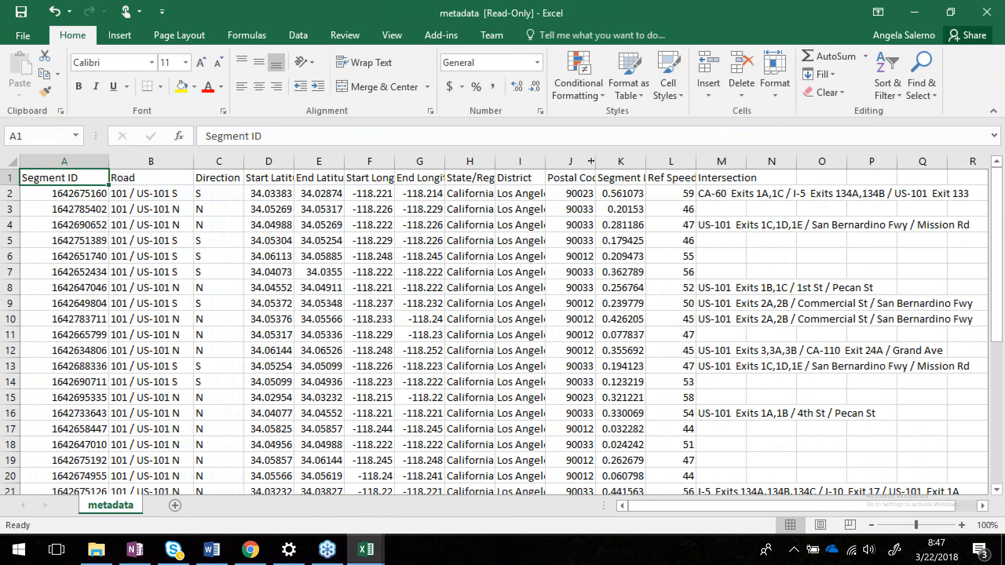
drag(596, 161, 613, 160)
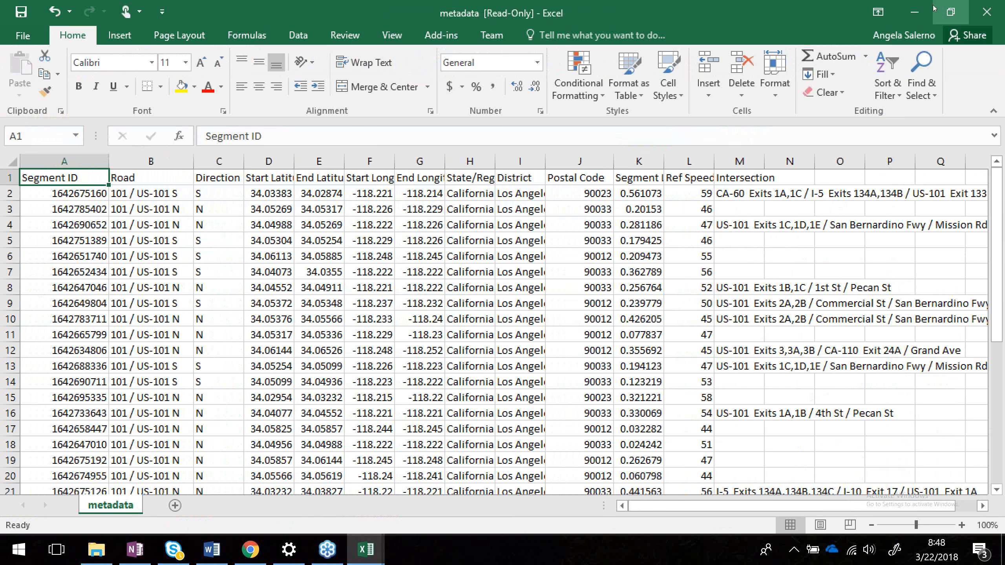
Open the data file from the same folder, widen its columns and scroll through the rows.
click(917, 13)
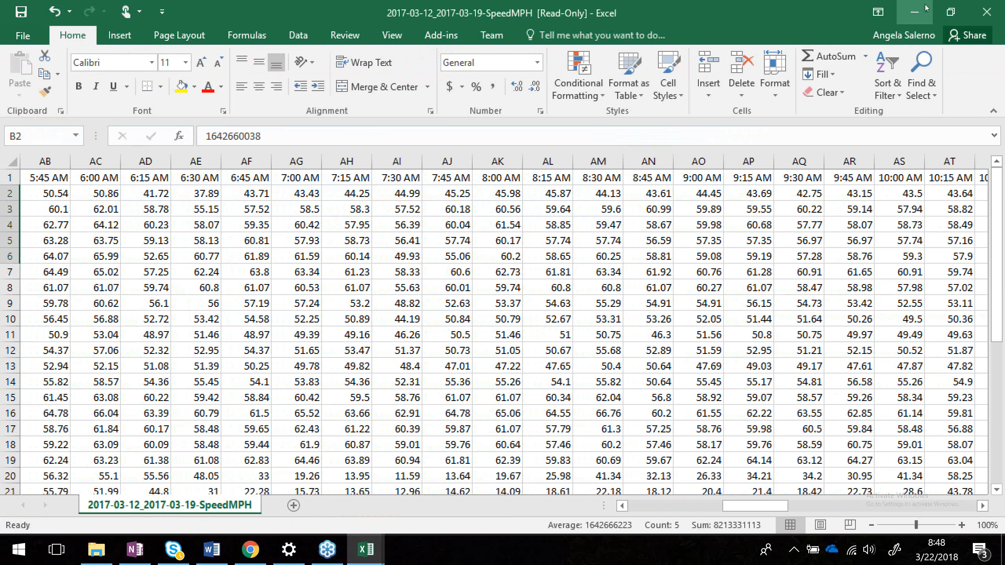
click(919, 11)
double_click(227, 298)
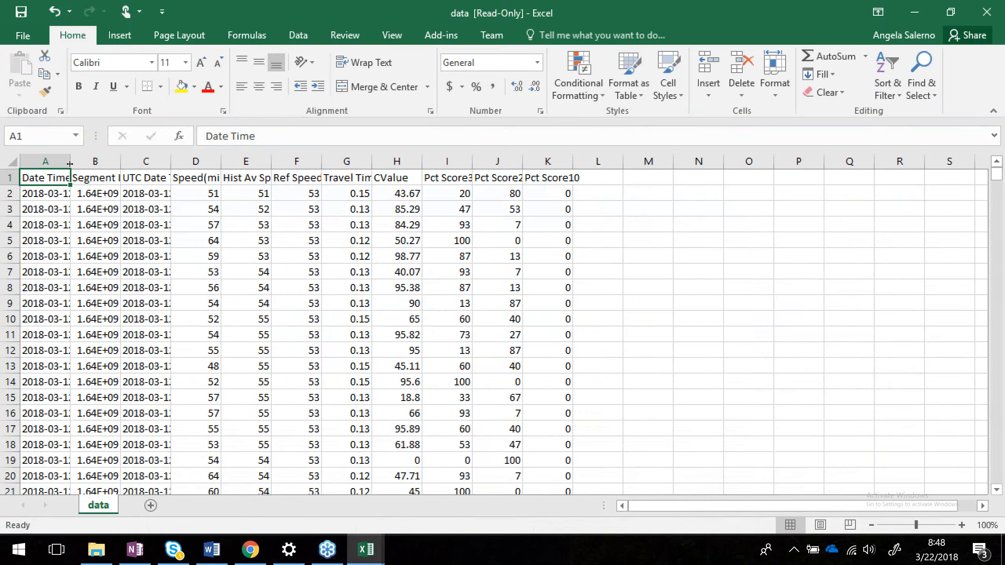
double_click(71, 163)
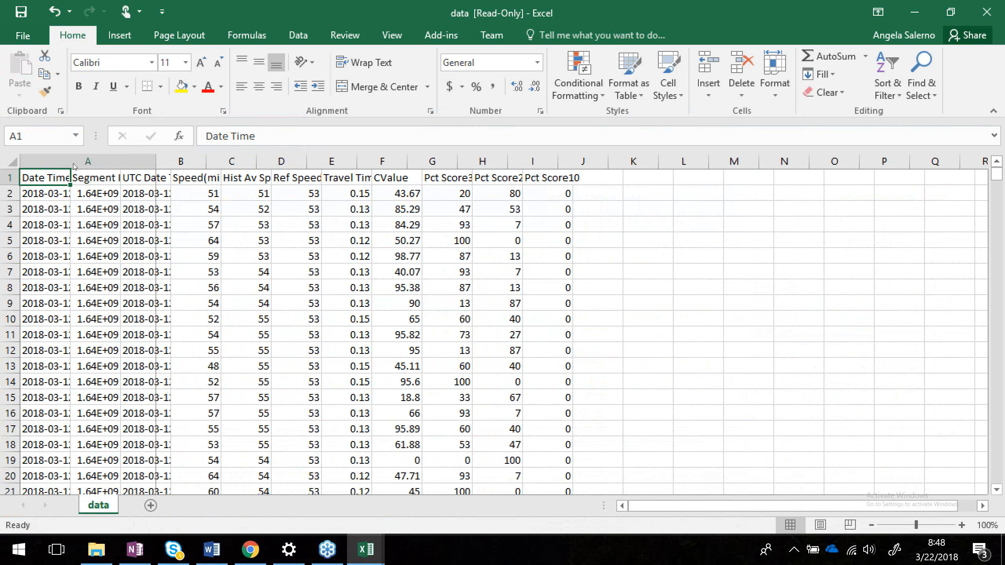
drag(206, 162, 349, 160)
scroll(532, 351, down, 13)
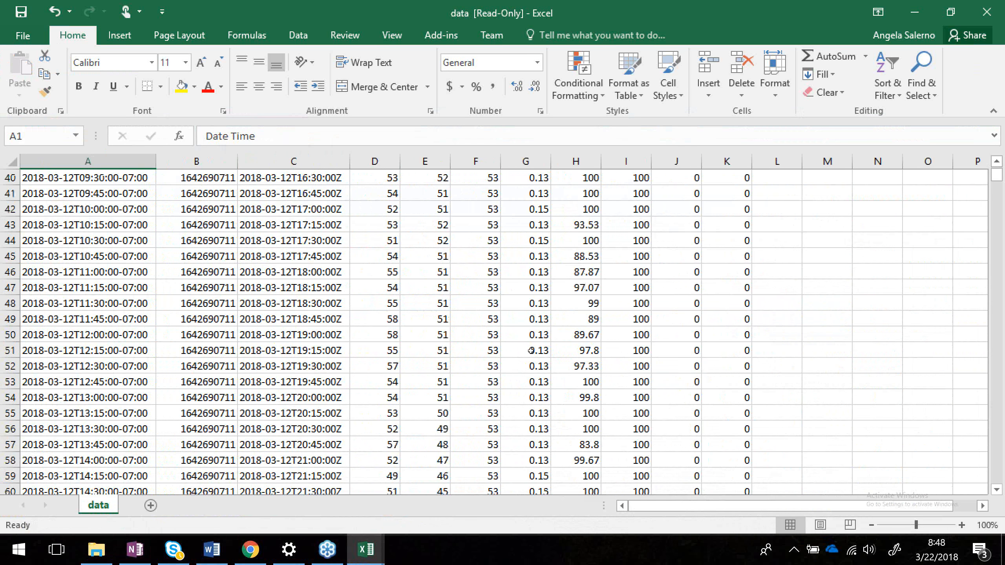
Scroll through the data rows and widen the Pct Score30 column so its header is readable.
scroll(532, 350, up, 13)
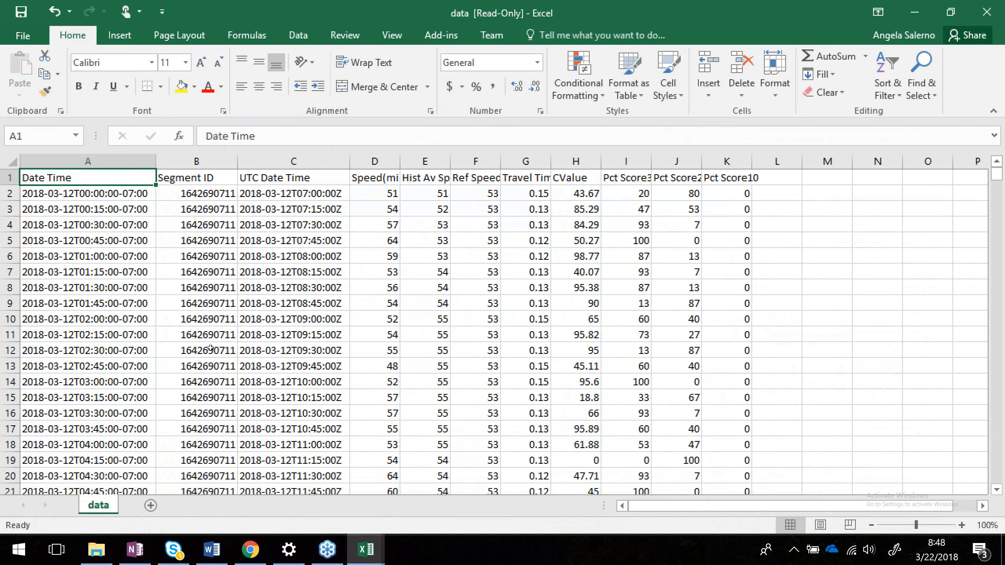
scroll(210, 348, down, 8)
click(206, 366)
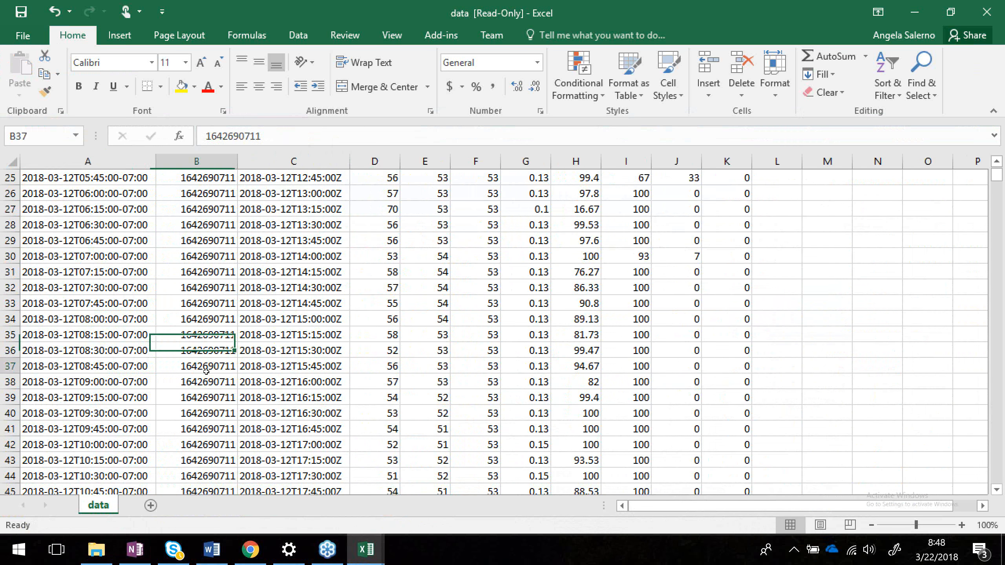
scroll(206, 372, down, 14)
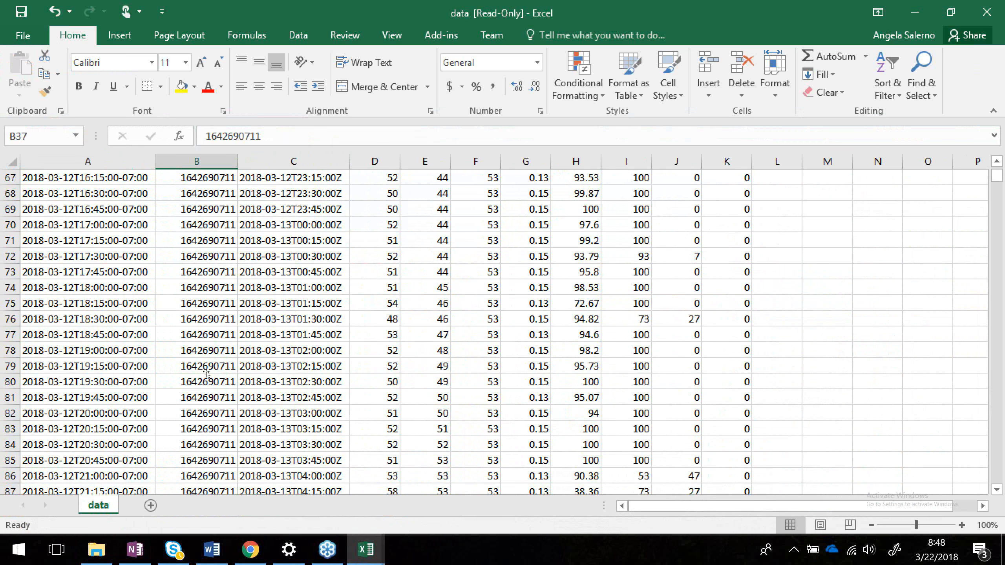
click(215, 401)
scroll(214, 401, down, 20)
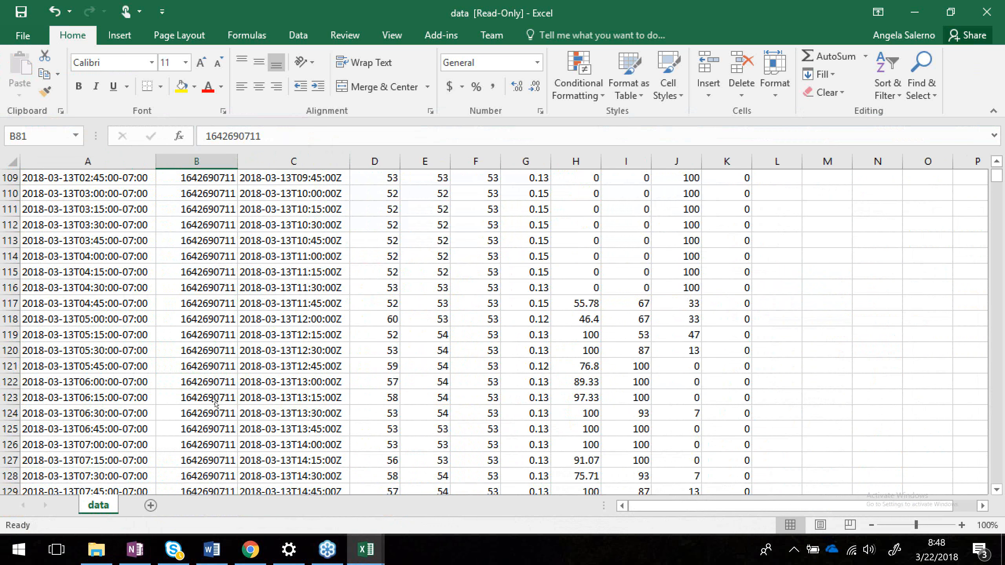
scroll(214, 402, down, 5)
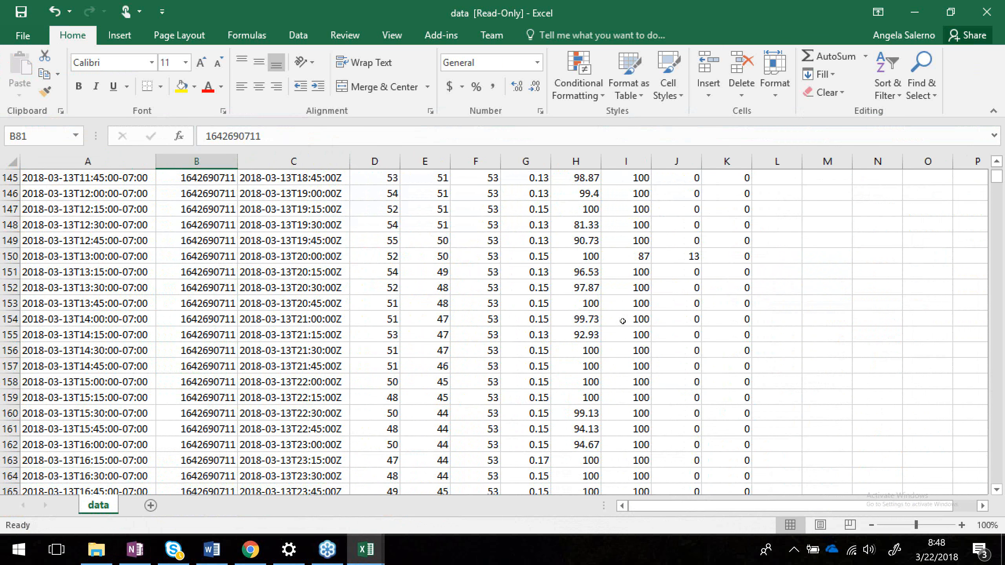
scroll(623, 321, up, 6)
scroll(622, 321, up, 20)
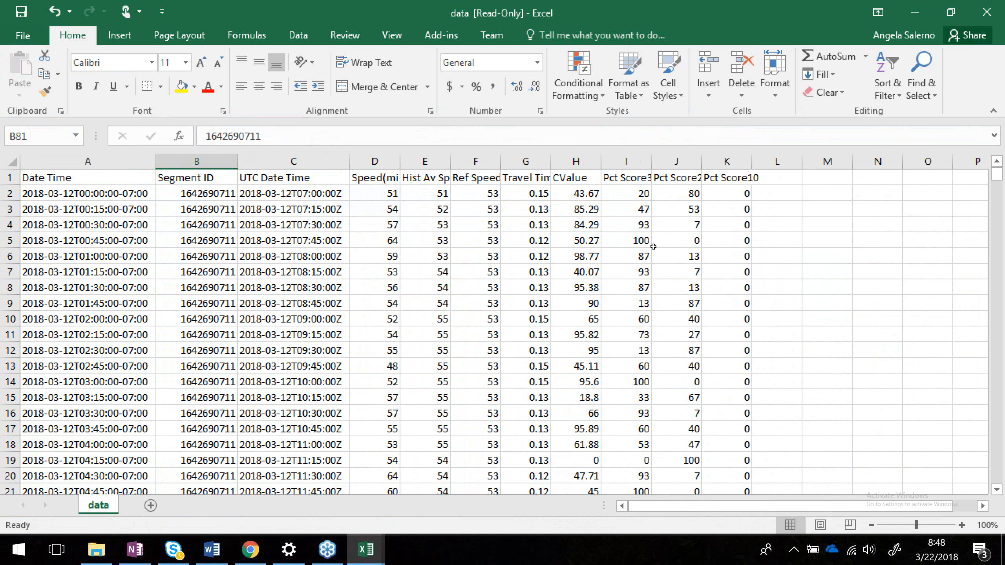
click(632, 193)
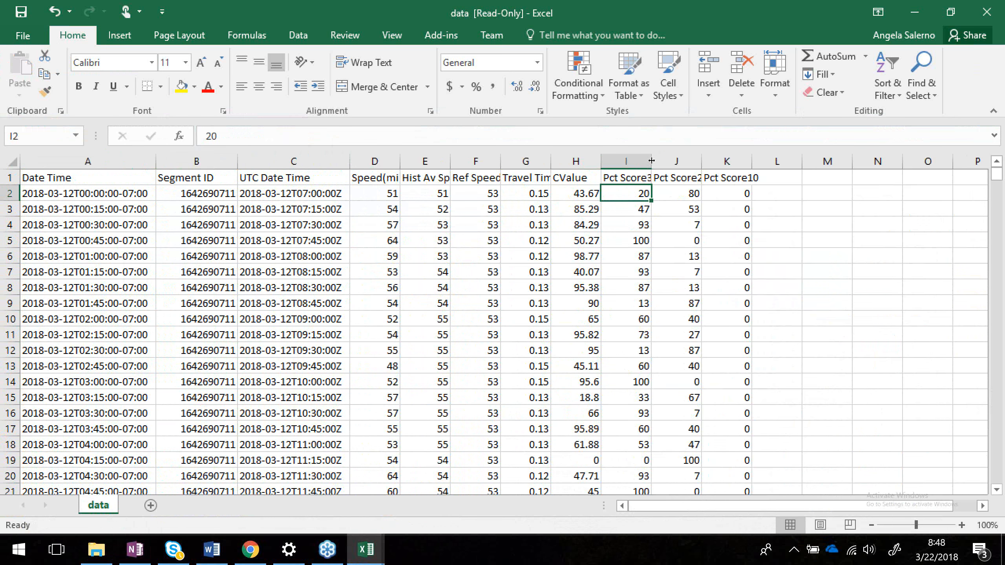
drag(651, 160, 728, 160)
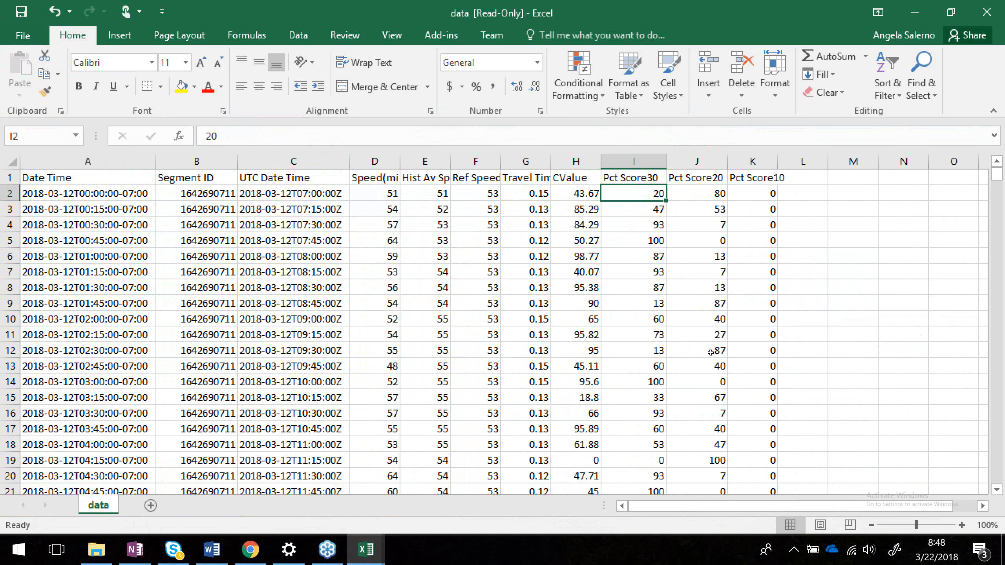
Examine the CValue and Pct Score columns by scrolling and selecting cells across the rows.
scroll(711, 352, down, 16)
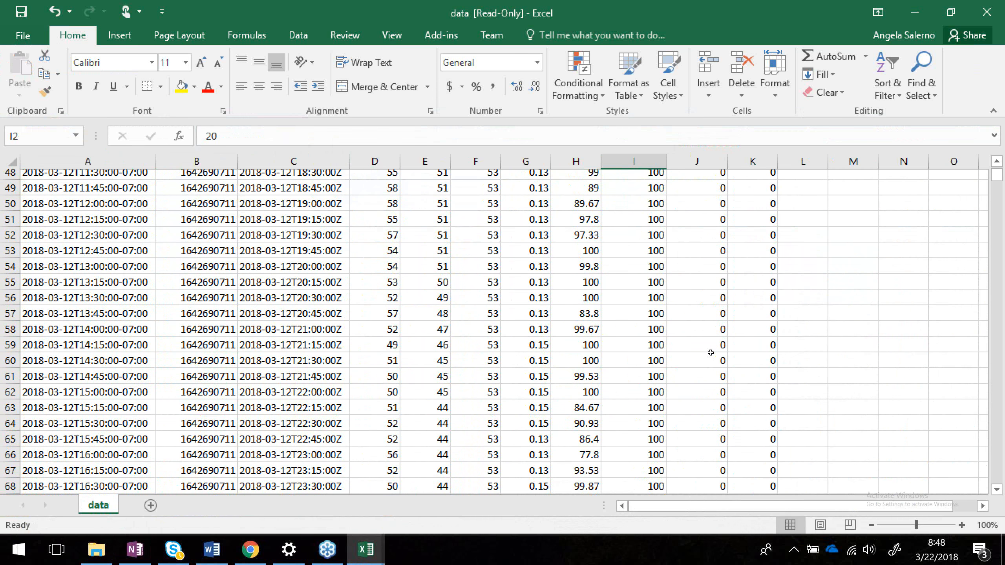
scroll(711, 352, up, 7)
click(651, 315)
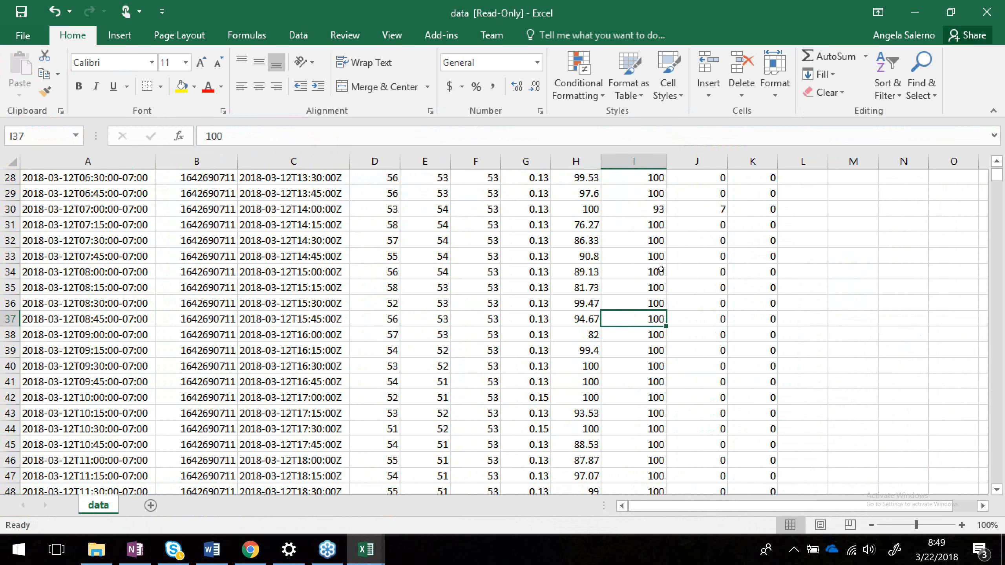
click(657, 206)
drag(657, 206, 687, 205)
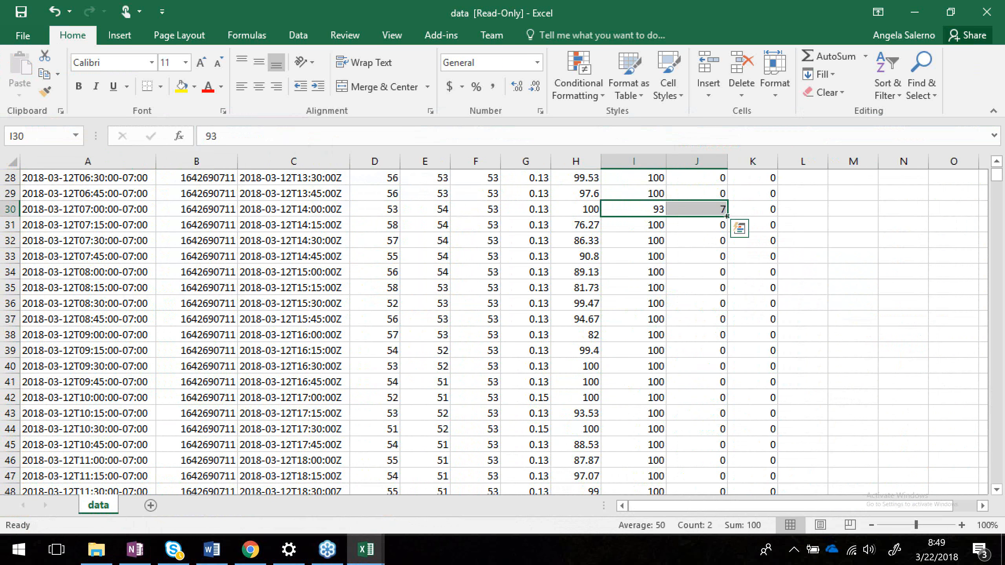
scroll(649, 201, up, 9)
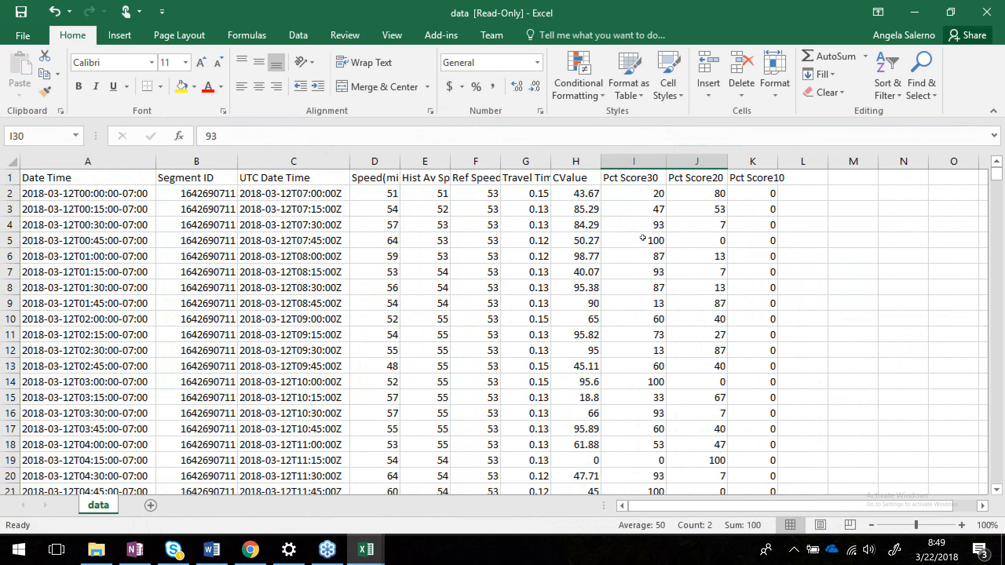
scroll(648, 342, down, 4)
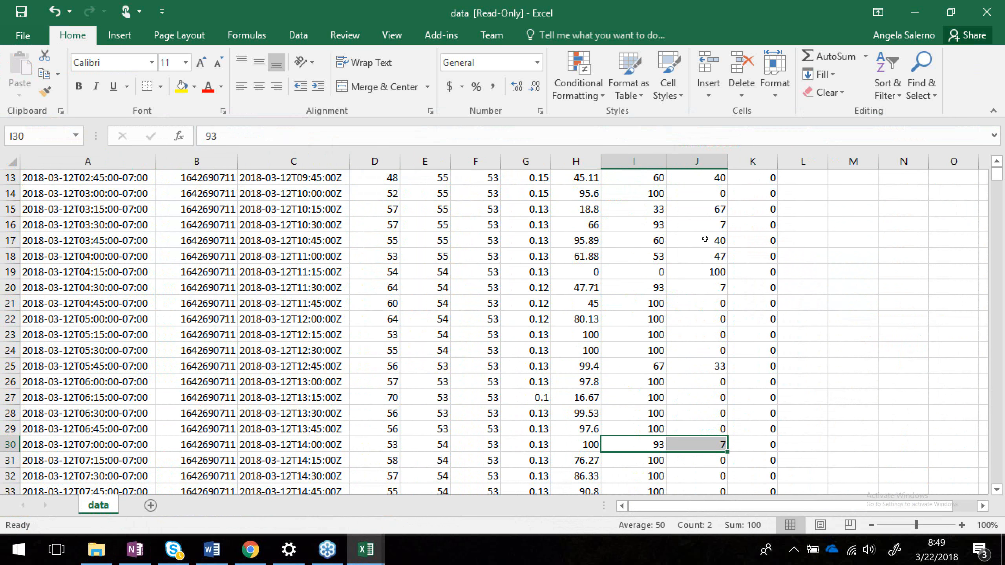
mouse_move(715, 445)
scroll(579, 403, down, 3)
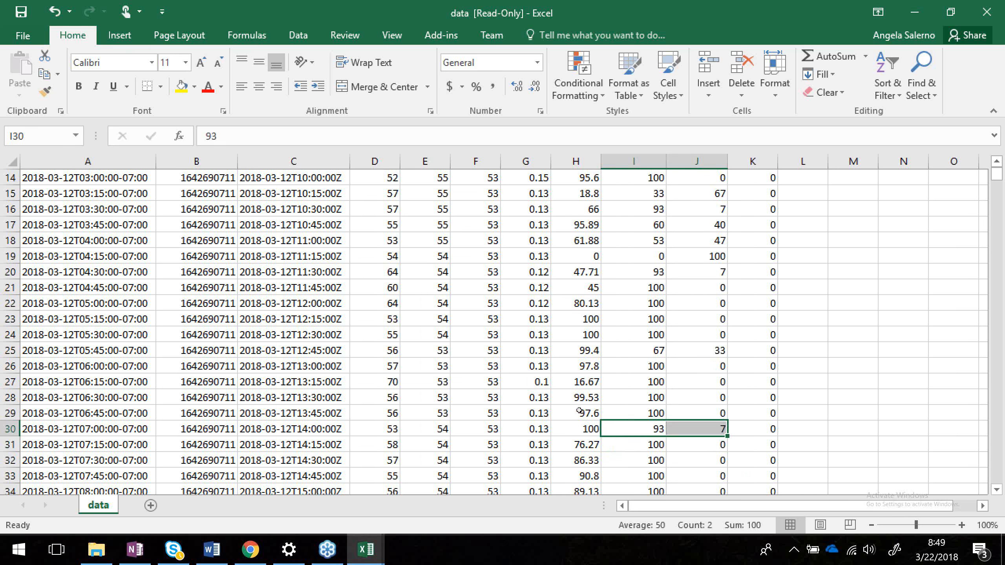
scroll(579, 408, up, 7)
scroll(579, 411, down, 10)
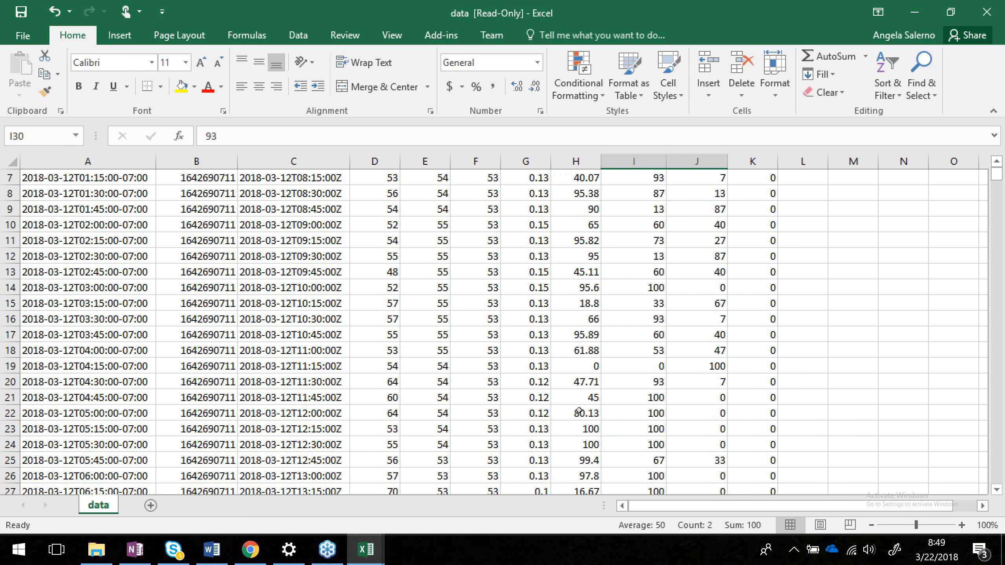
scroll(579, 412, down, 2)
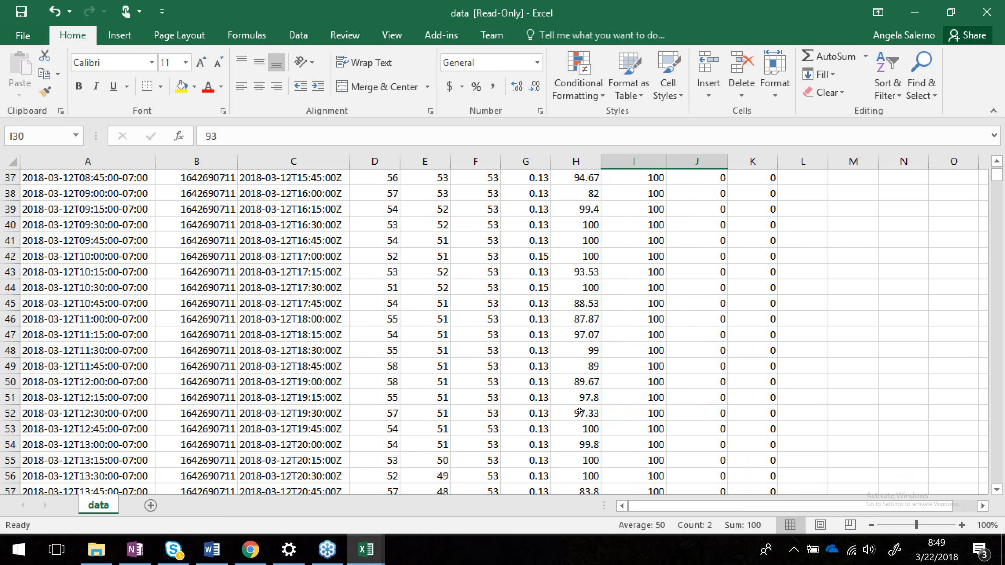
click(584, 378)
drag(584, 377, 586, 461)
scroll(593, 326, up, 1)
scroll(594, 325, up, 12)
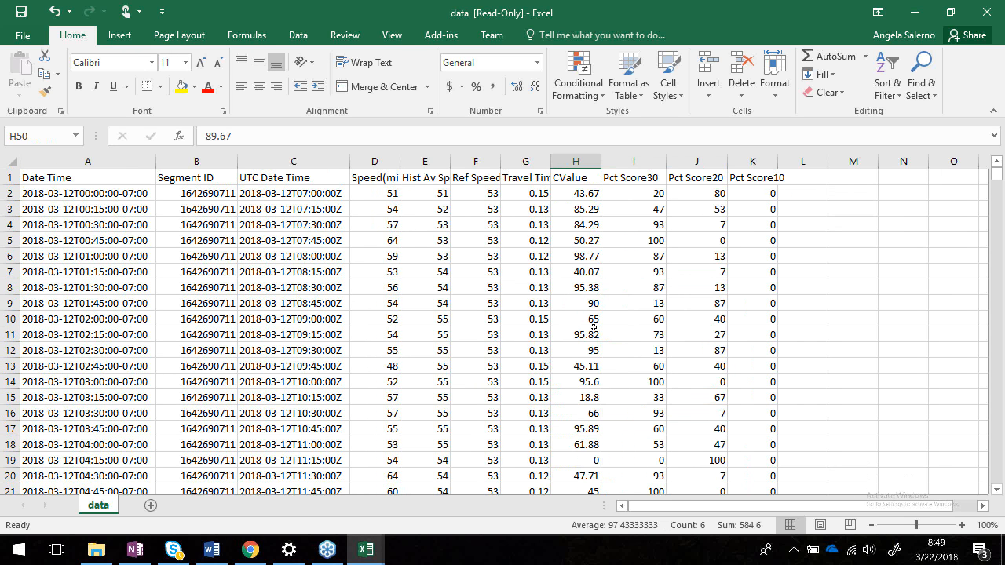
scroll(580, 348, down, 3)
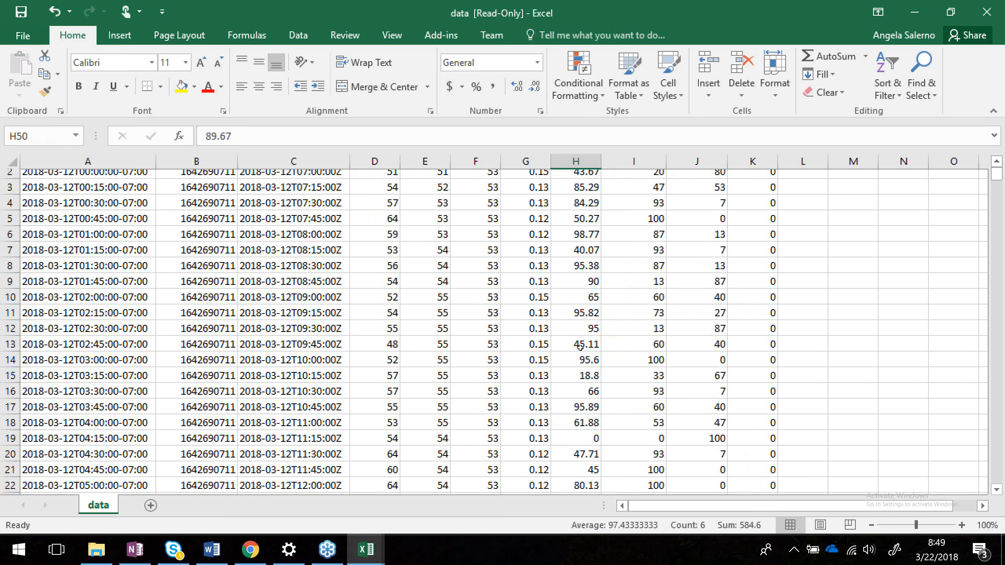
click(581, 261)
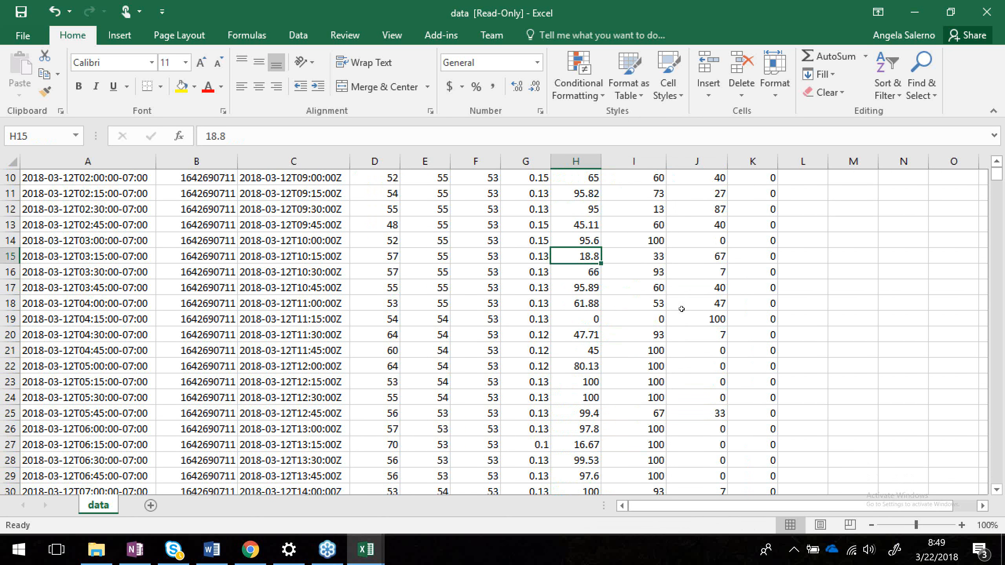
right_click(718, 260)
click(651, 258)
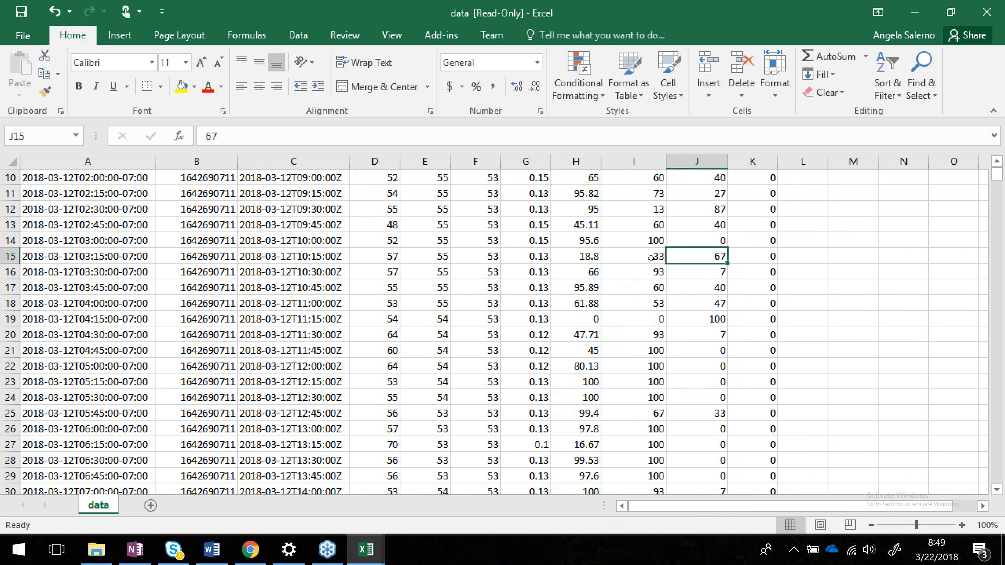
click(651, 258)
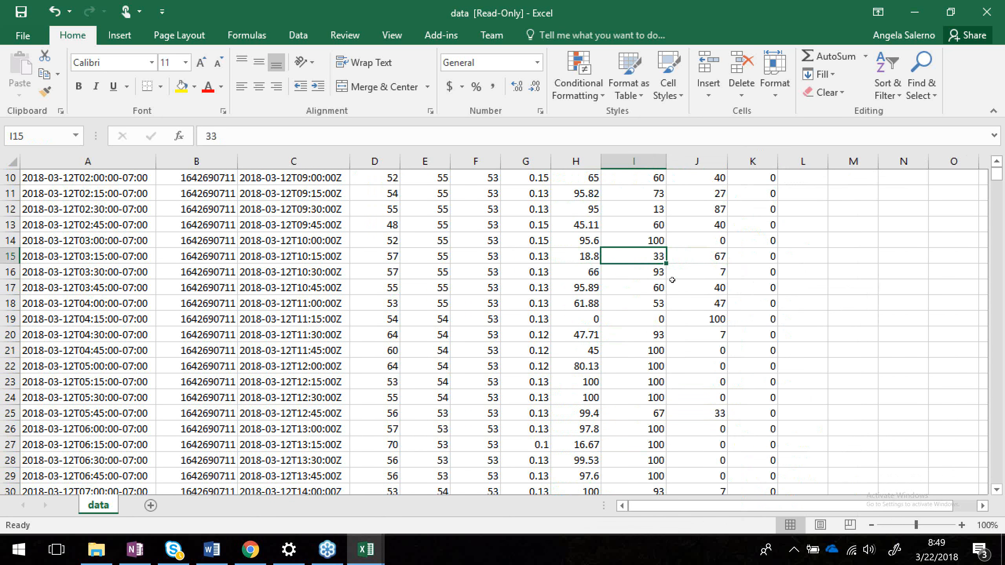
scroll(673, 280, down, 5)
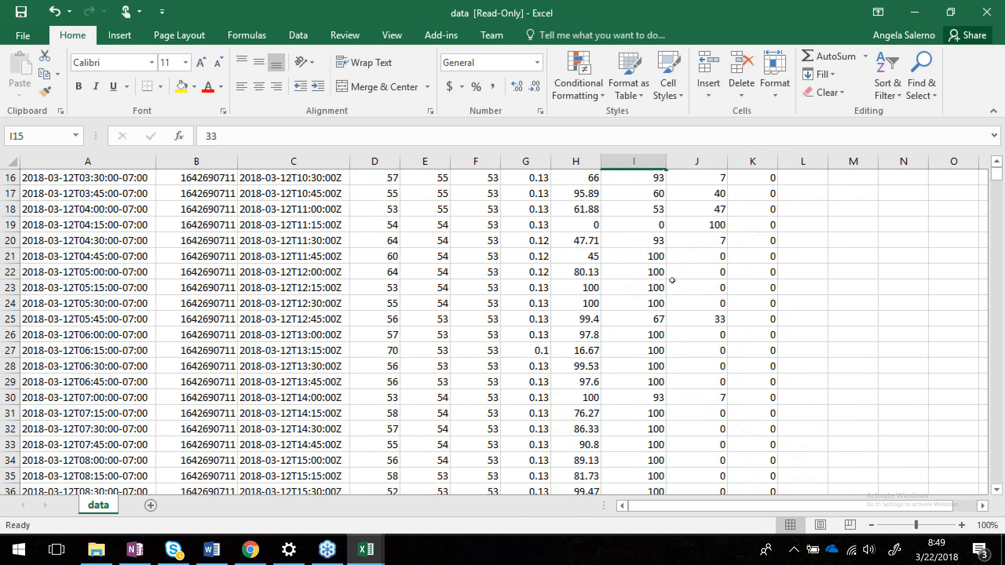
Minimize the spreadsheet and the extracted folder window to return to the reports page.
click(928, 15)
click(928, 15)
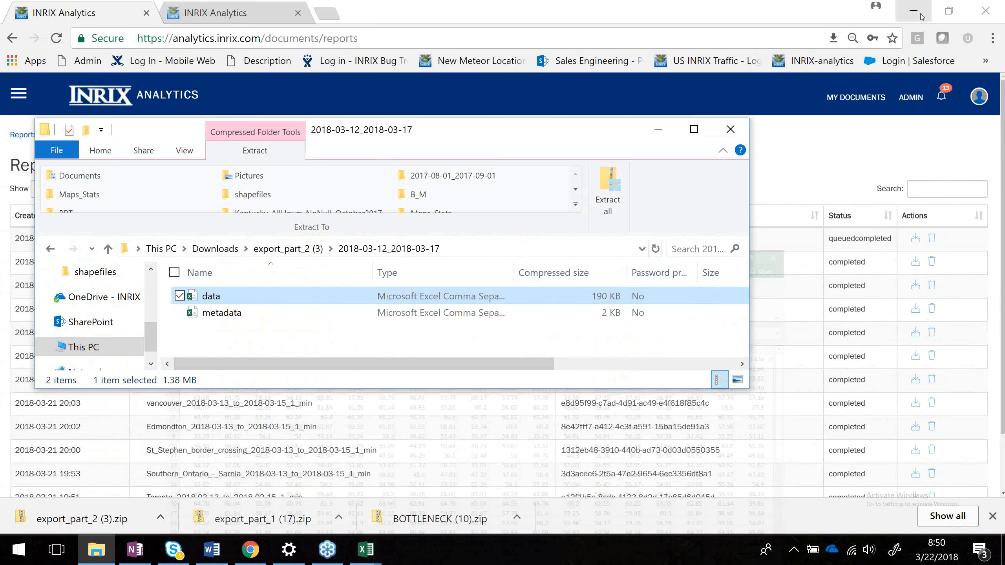
click(659, 131)
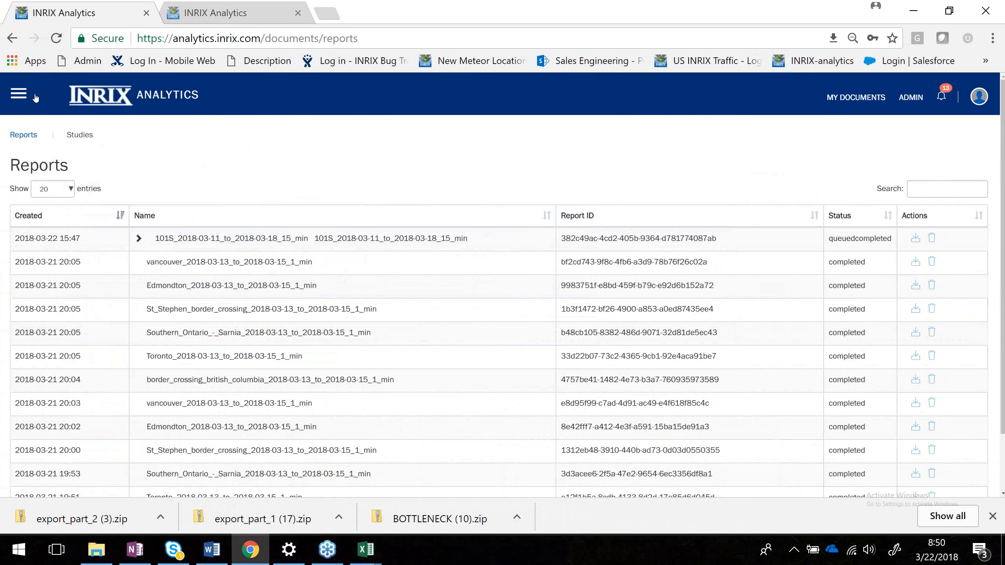
Open Roadway Analytics from the main menu and clear the loaded 101S_N_YOY study.
click(20, 95)
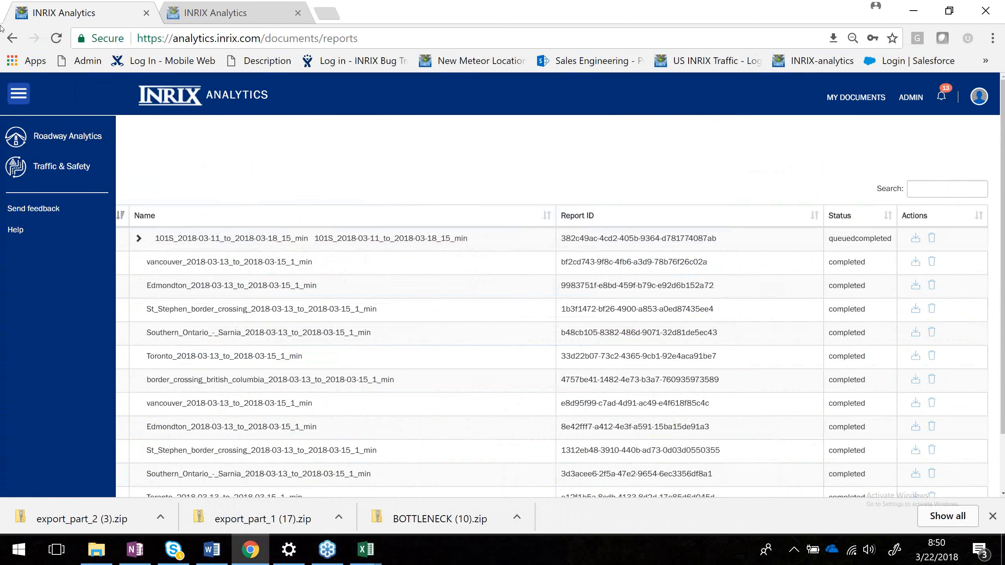
click(17, 95)
click(18, 97)
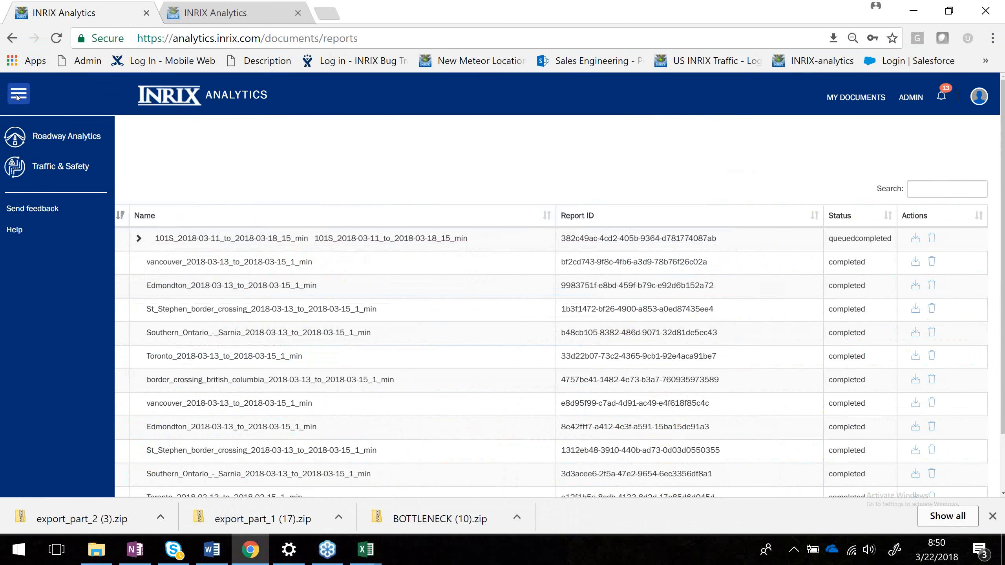
click(40, 135)
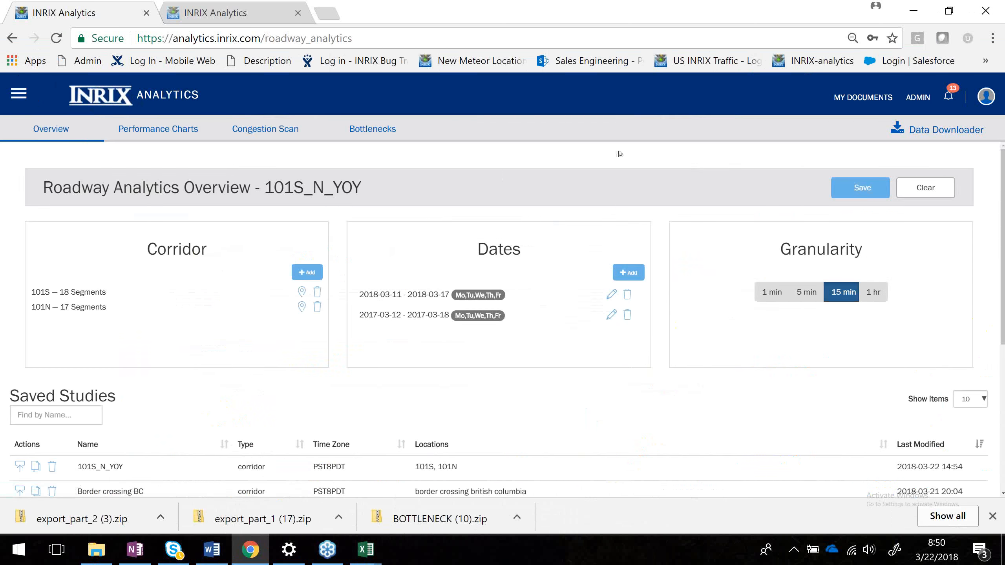
click(929, 188)
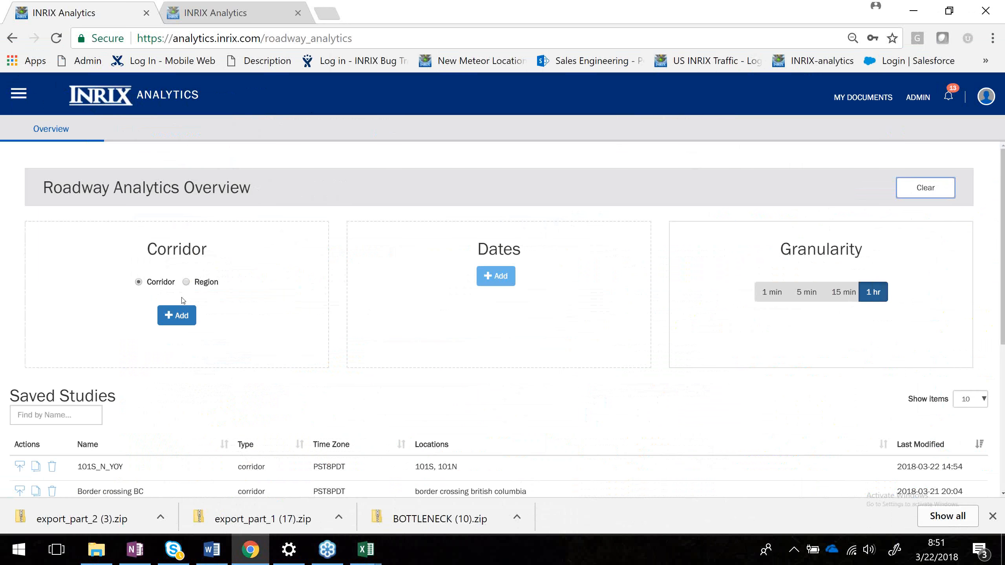
Set up a new Region study with 15 min granularity.
click(187, 283)
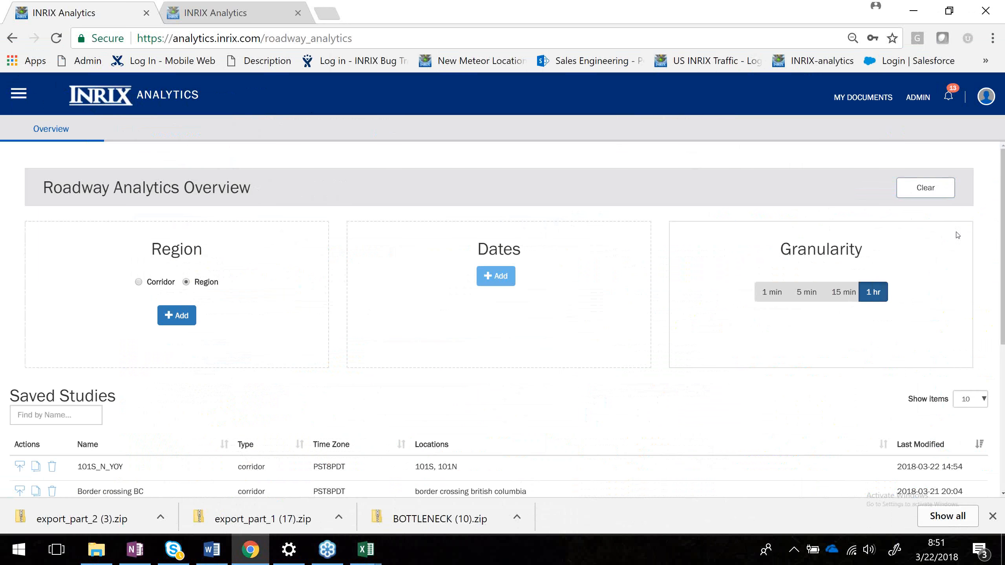
click(843, 292)
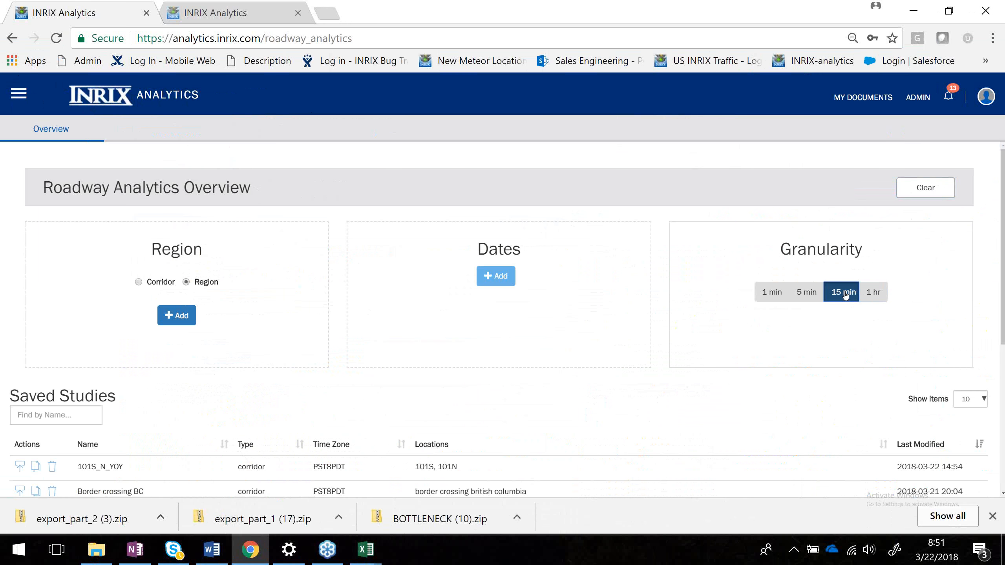
click(143, 284)
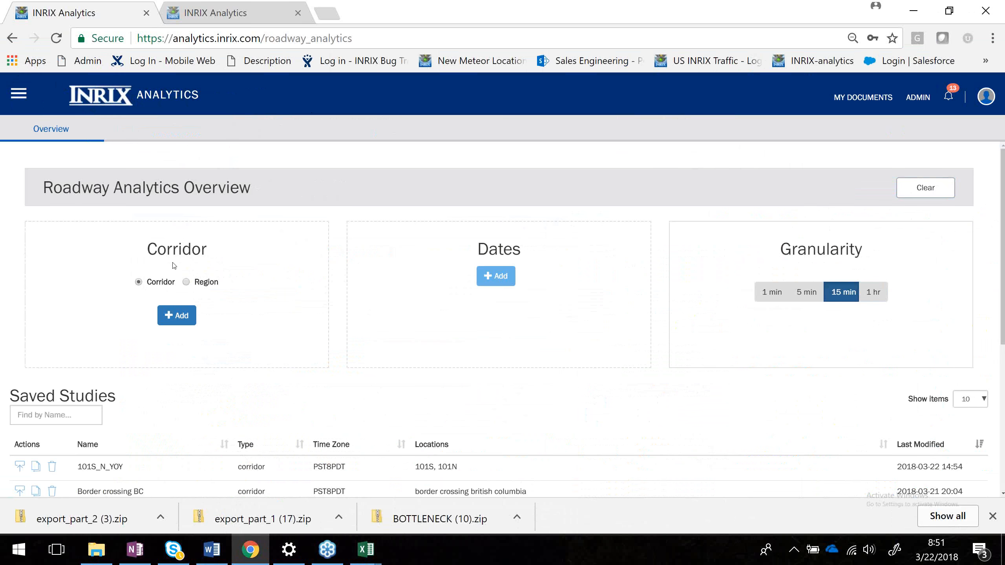
click(186, 283)
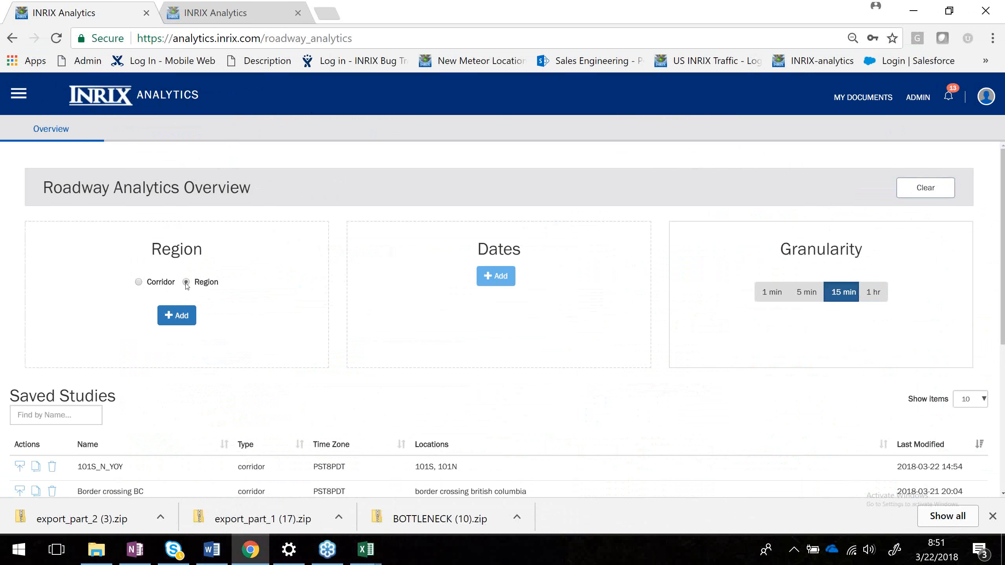
Start adding a region and center the map on Los Angeles, California, United States.
click(178, 317)
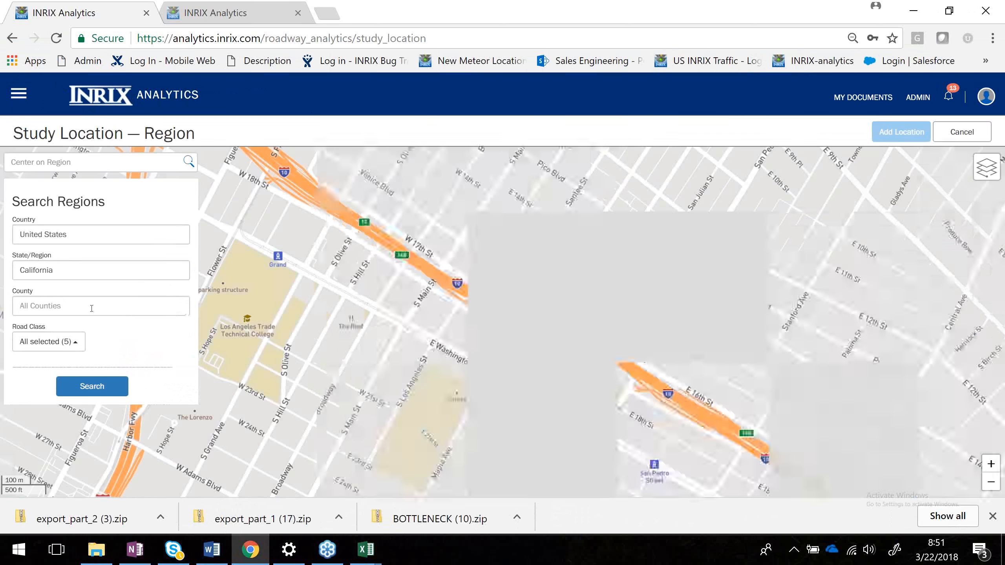
click(47, 162)
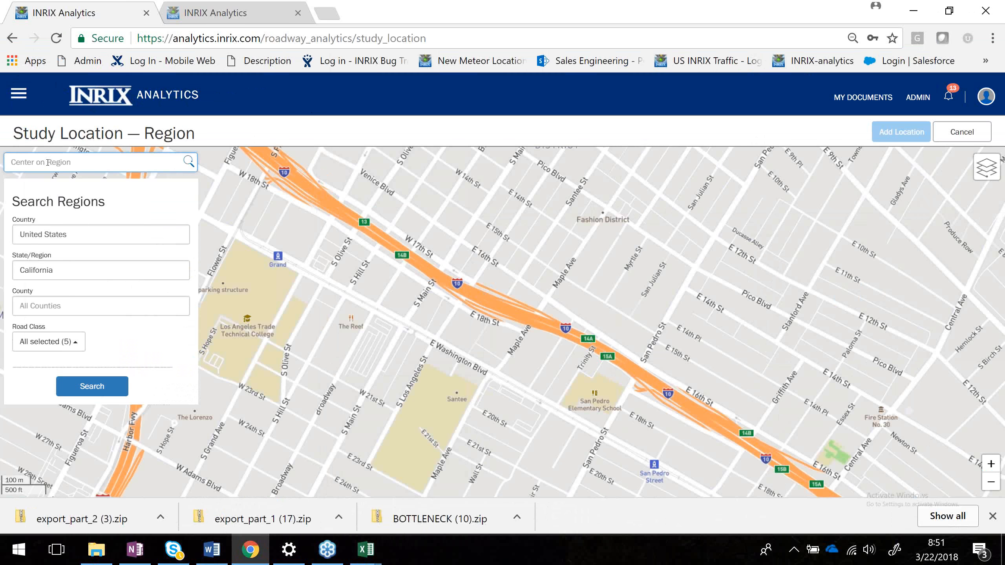
text(Los)
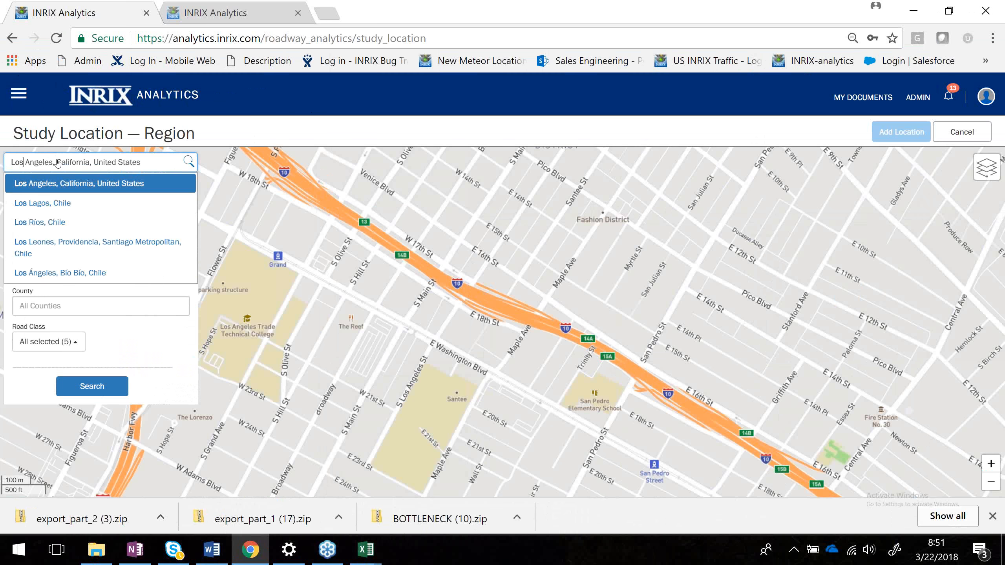
key(Return)
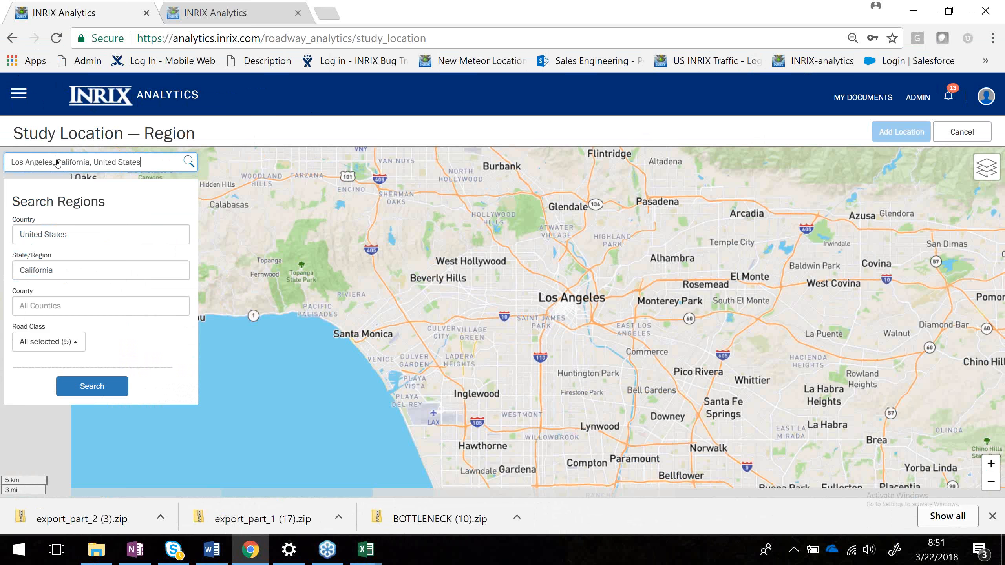
Choose Los Angeles as the county for the region search.
click(65, 280)
key(Tab)
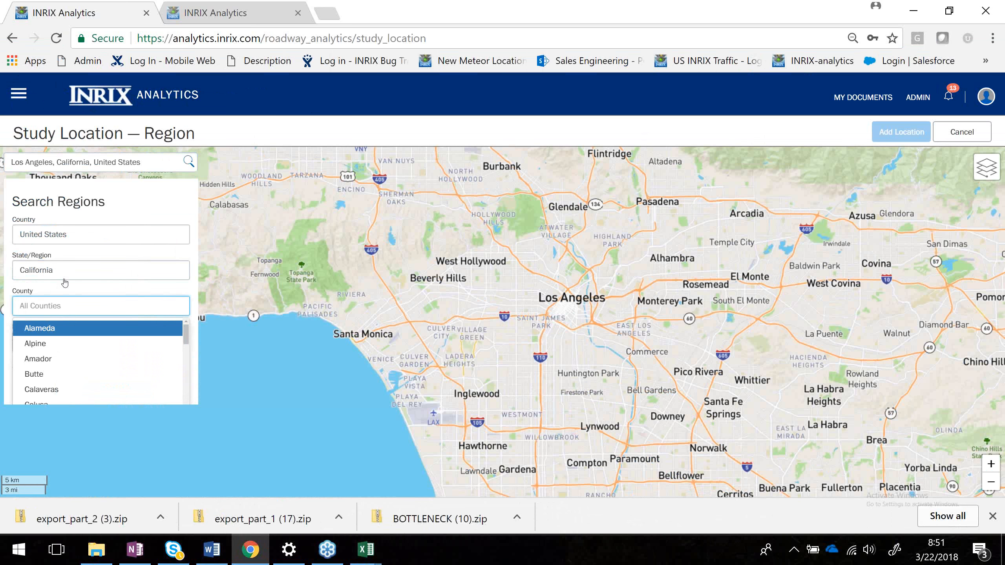
scroll(46, 374, down, 5)
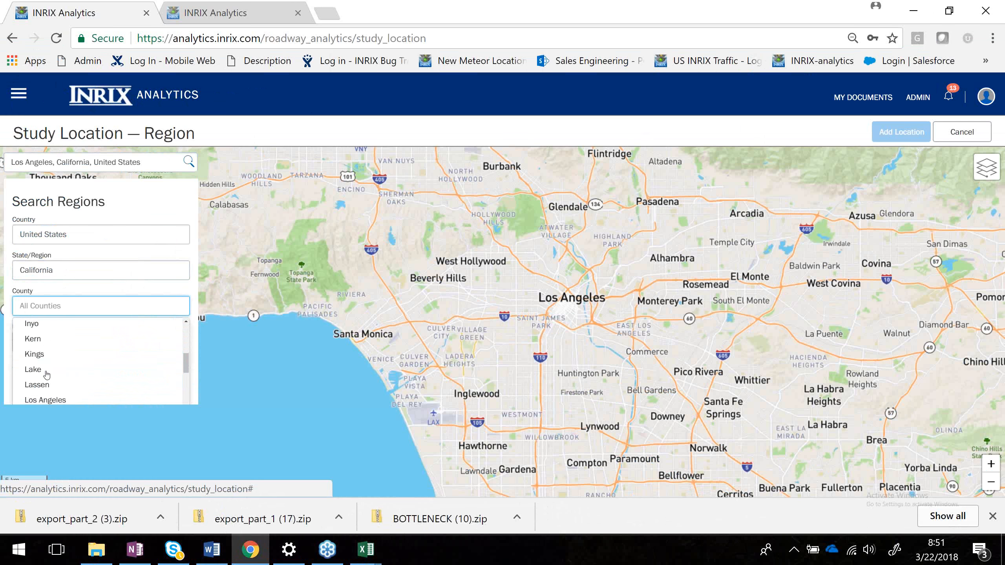
scroll(47, 374, down, 5)
scroll(47, 375, up, 3)
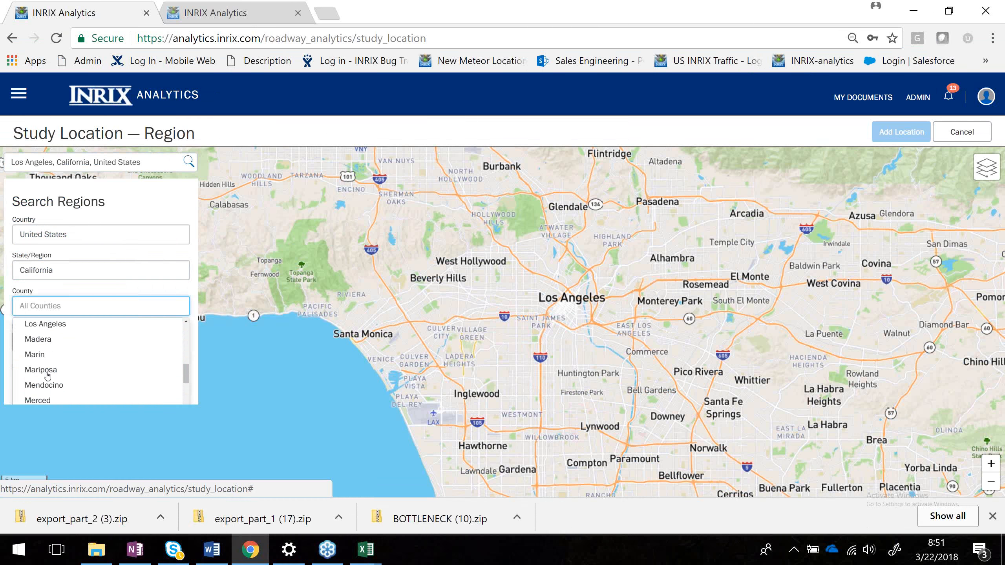
text(los)
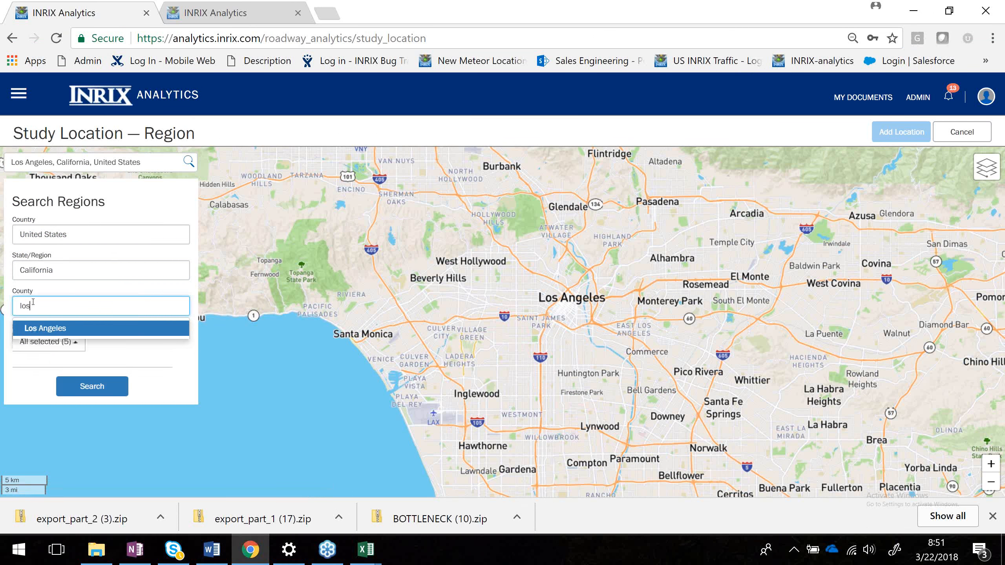
click(75, 334)
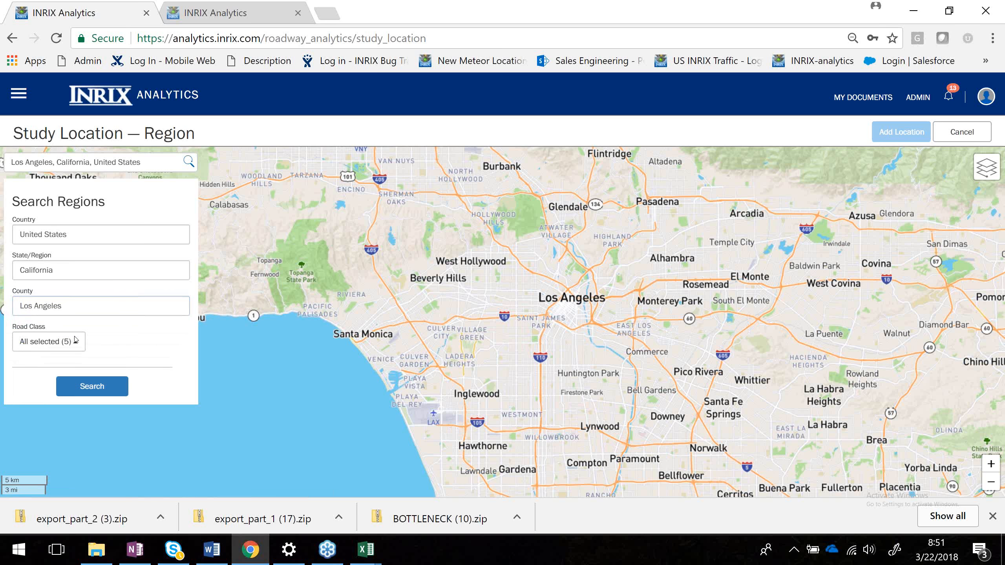
Restrict the road classes to FRC 1 and FRC 2 and search the region.
click(68, 342)
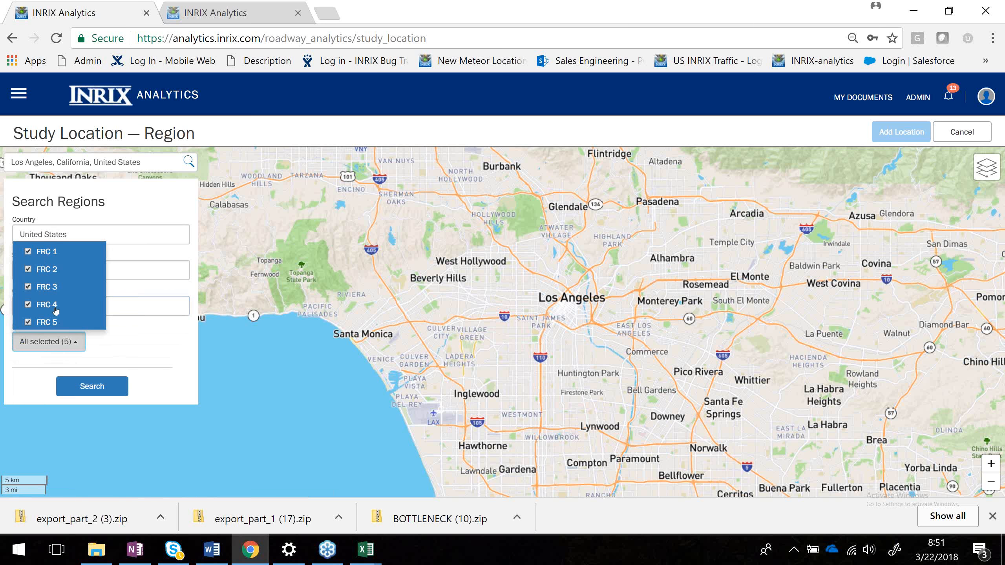
click(29, 270)
click(28, 286)
click(29, 304)
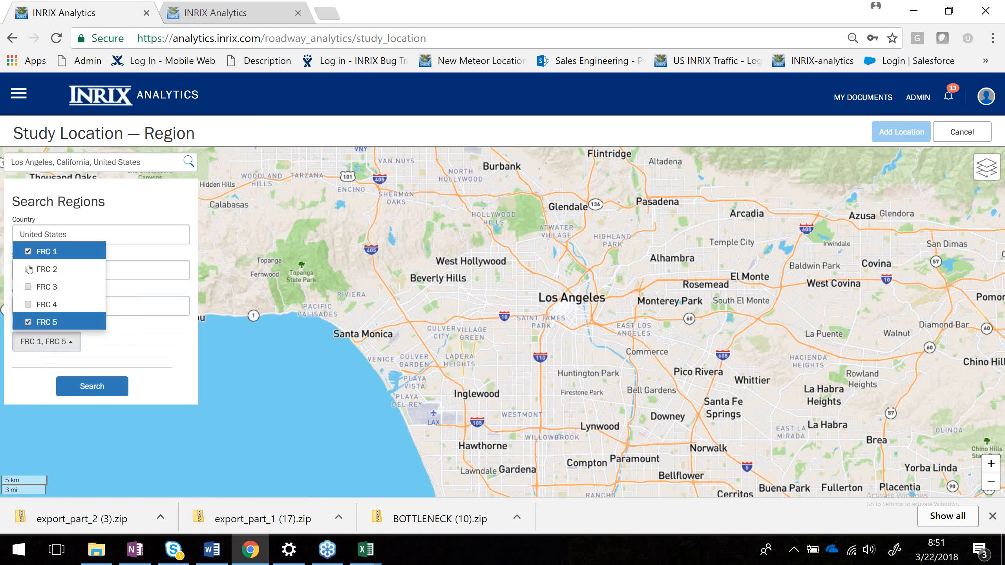
click(29, 322)
click(28, 270)
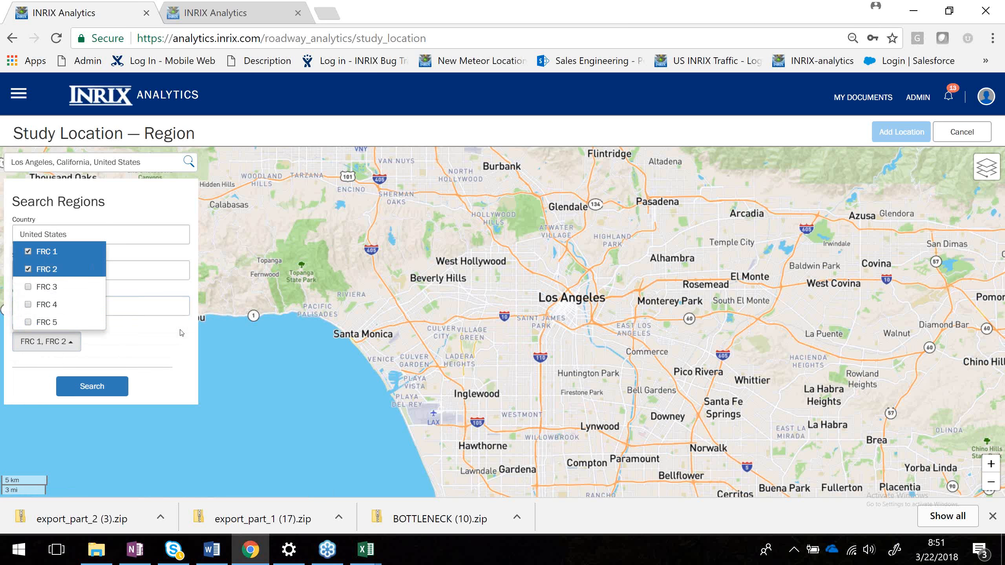
click(149, 345)
click(96, 379)
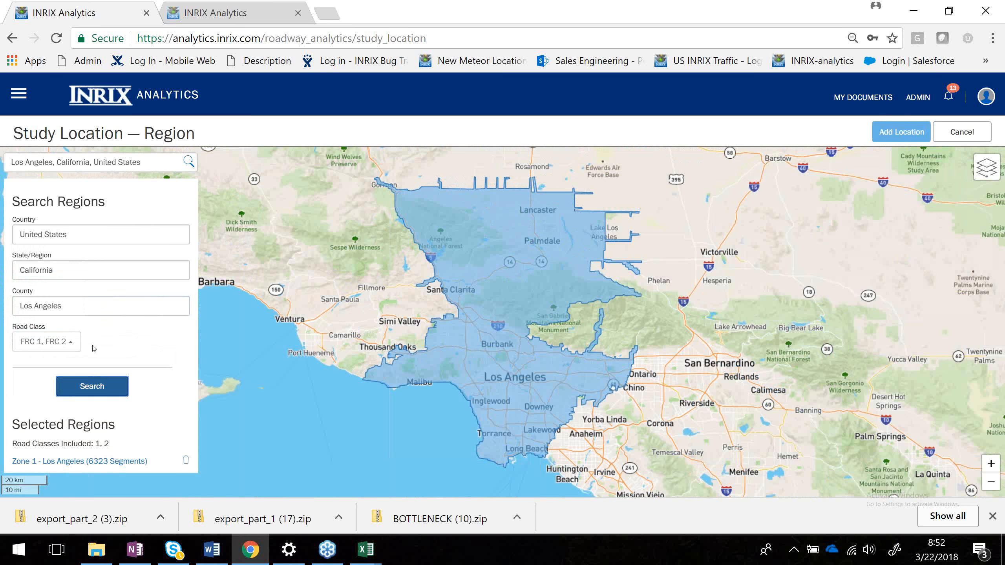
Add the searched region as a location named LA_FRC1_2.
click(881, 133)
click(469, 183)
text(LA)
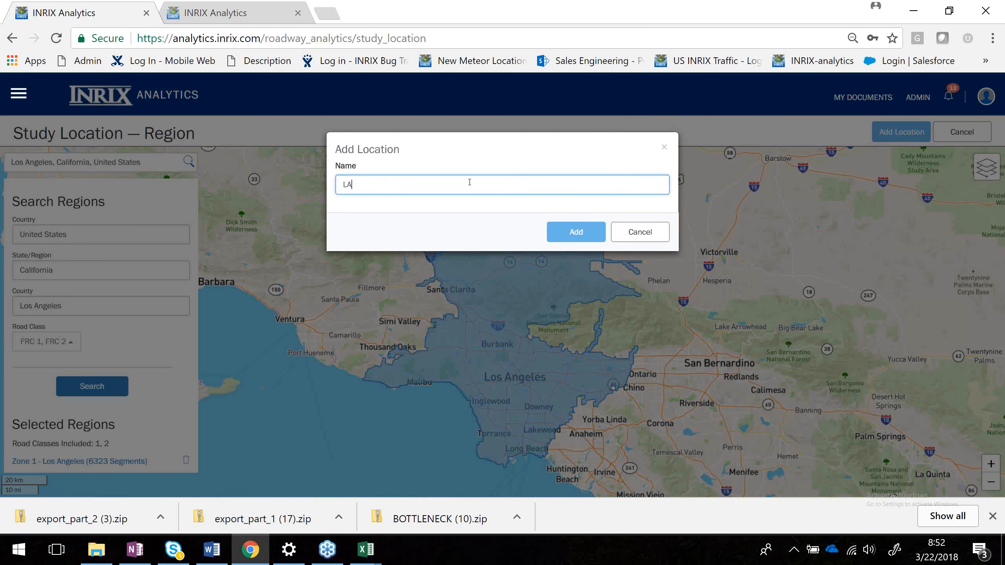
text(_FRC1_2)
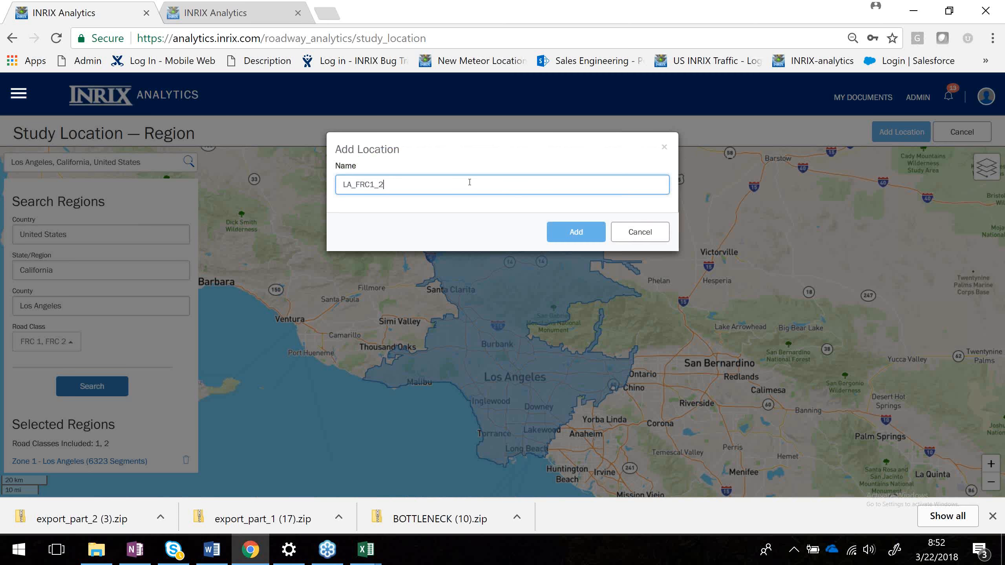
click(576, 232)
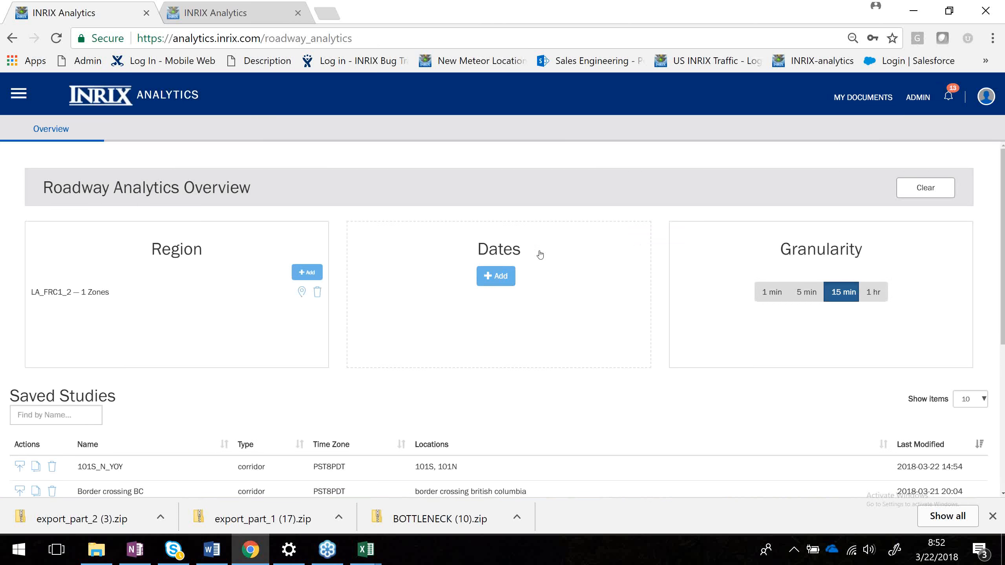
Add a date range of 2018-03-13 to 2018-03-13 limited to Monday through Friday.
click(496, 276)
click(415, 189)
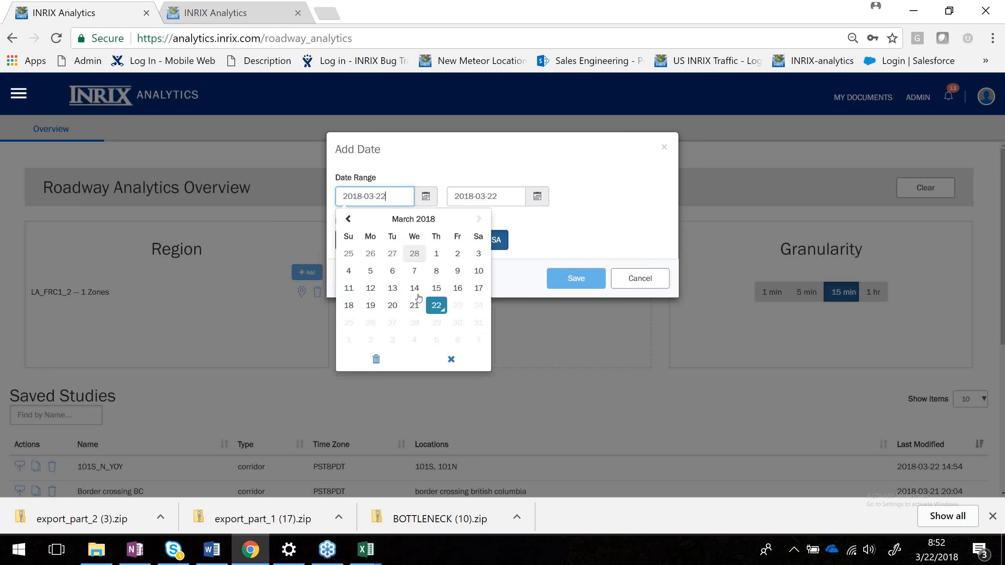
click(394, 288)
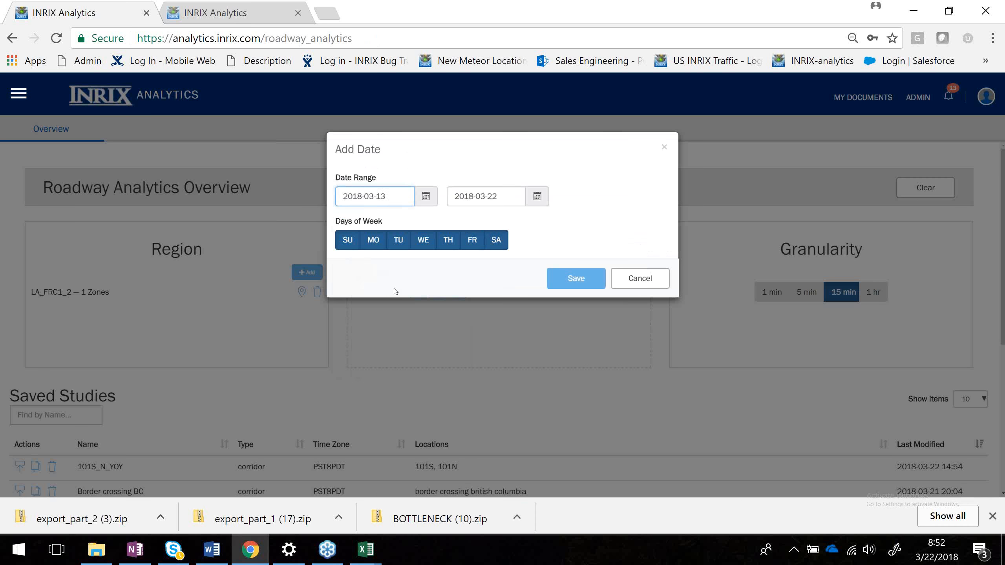
click(537, 196)
click(503, 287)
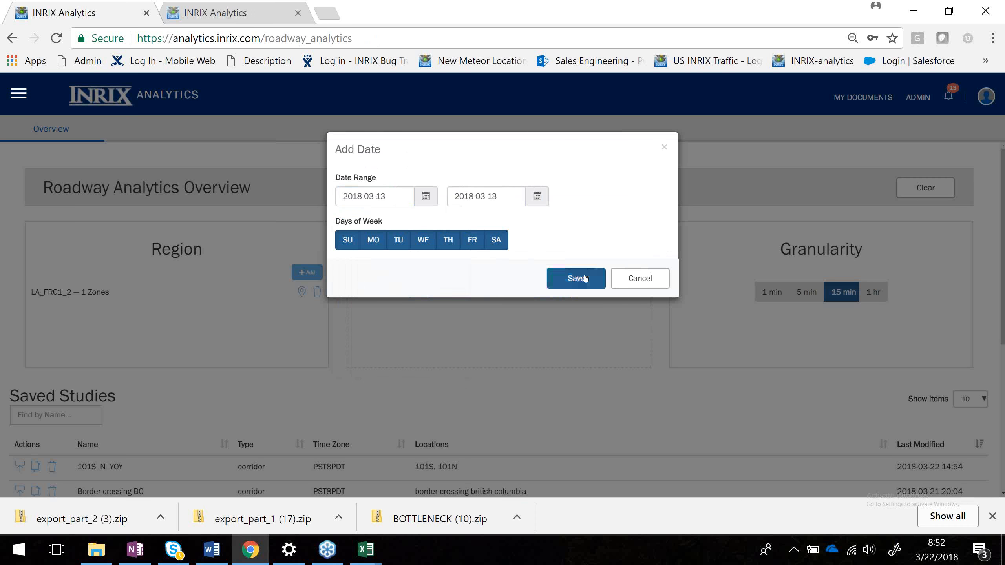
click(503, 244)
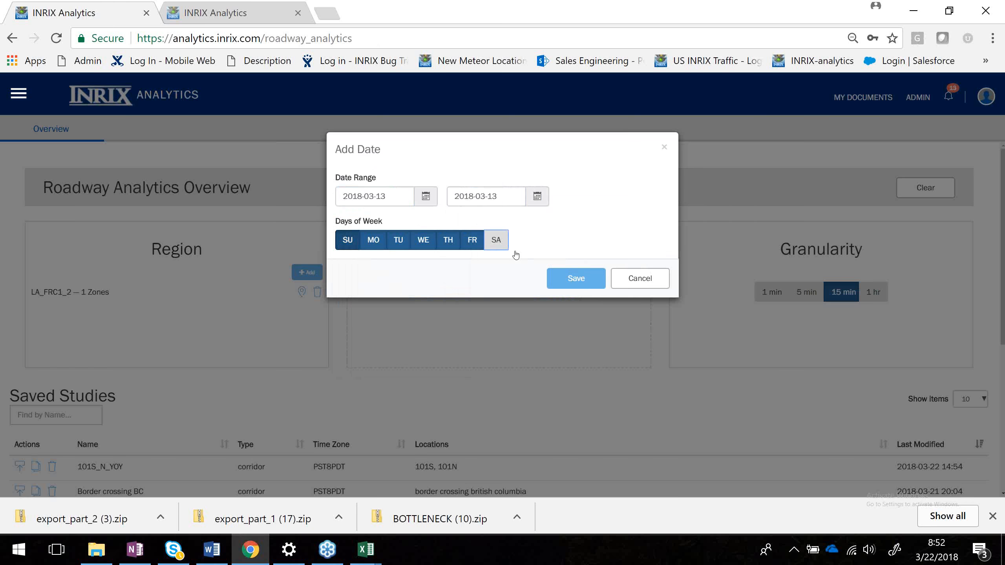
click(347, 243)
click(586, 282)
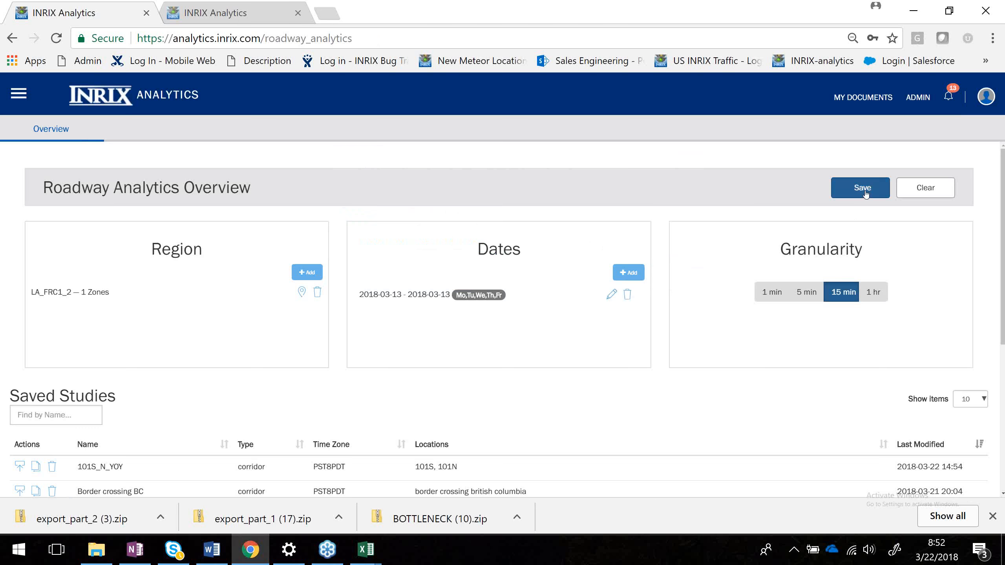
Save the study with the name LA_Region.
click(863, 188)
click(446, 191)
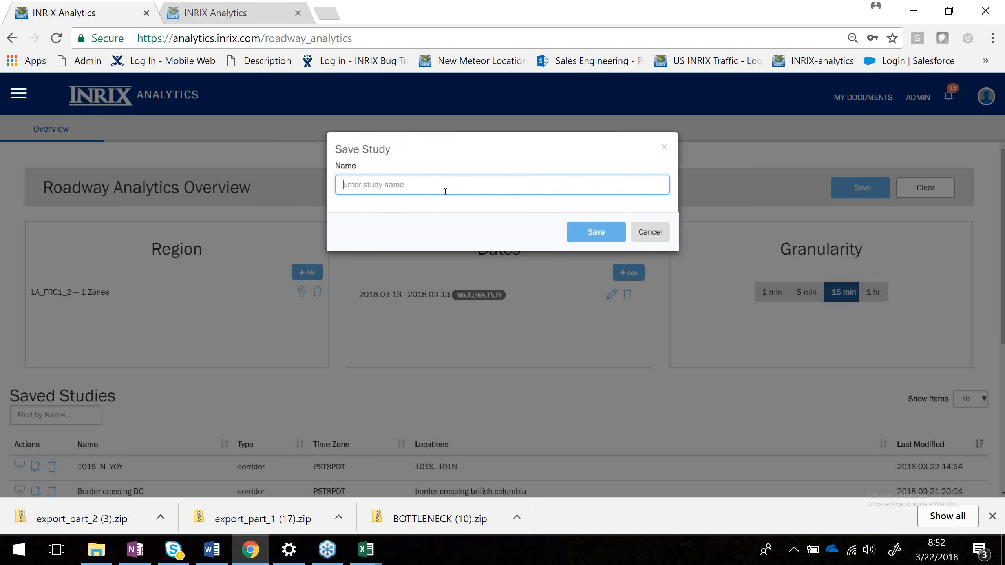
text(LA_Region)
click(590, 234)
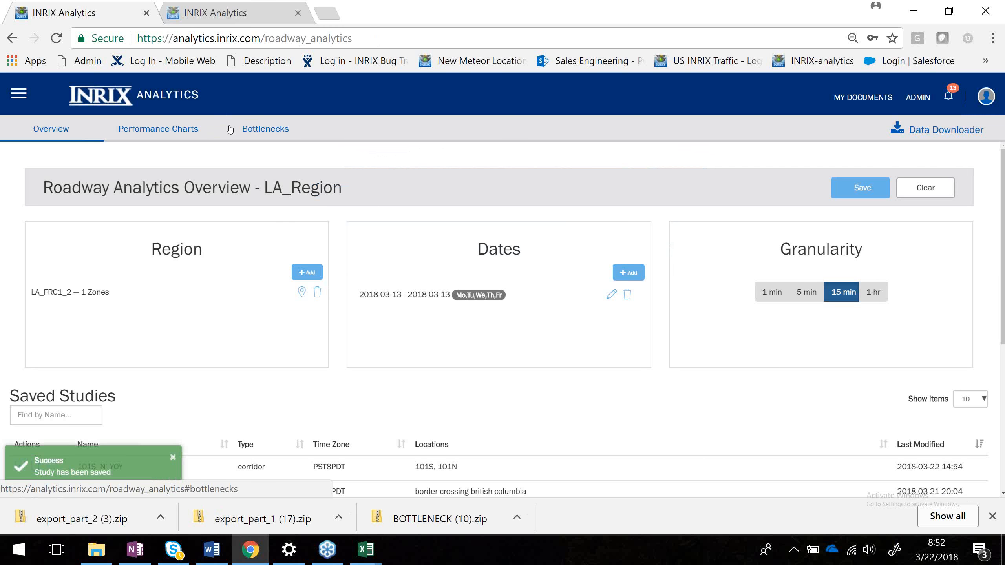
Generate the Performance Charts and Bottlenecks reports for the LA_Region study.
click(159, 132)
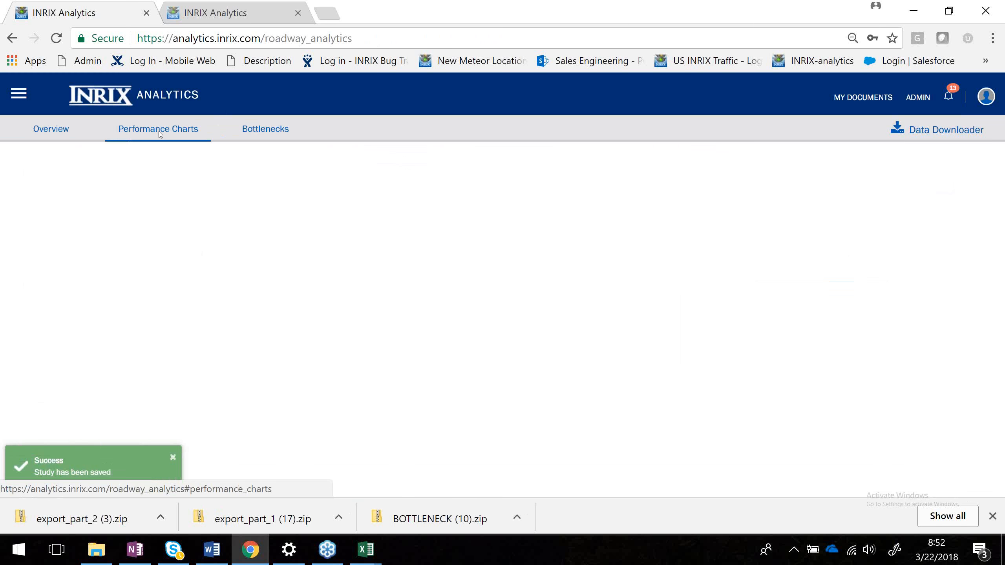
click(506, 241)
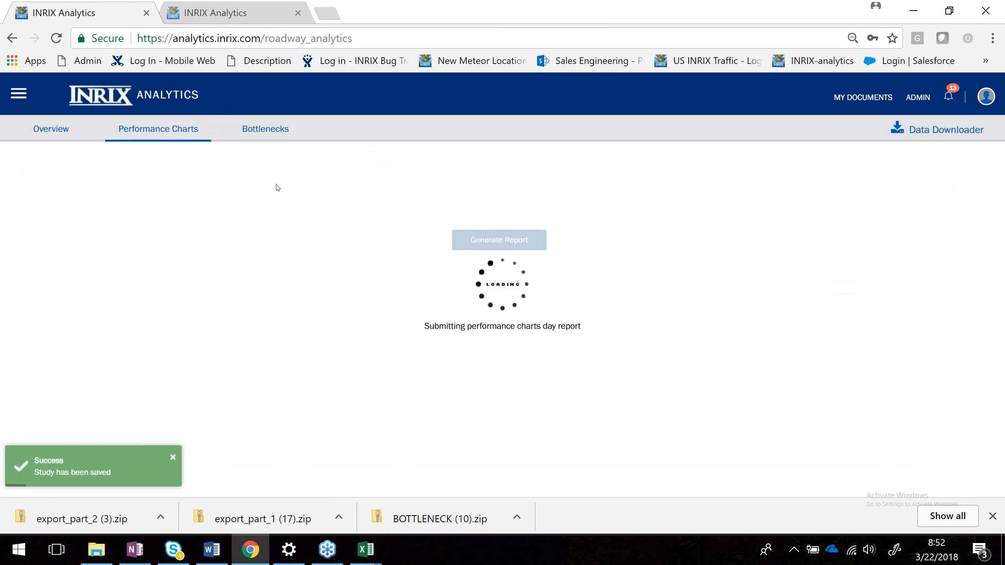
click(267, 134)
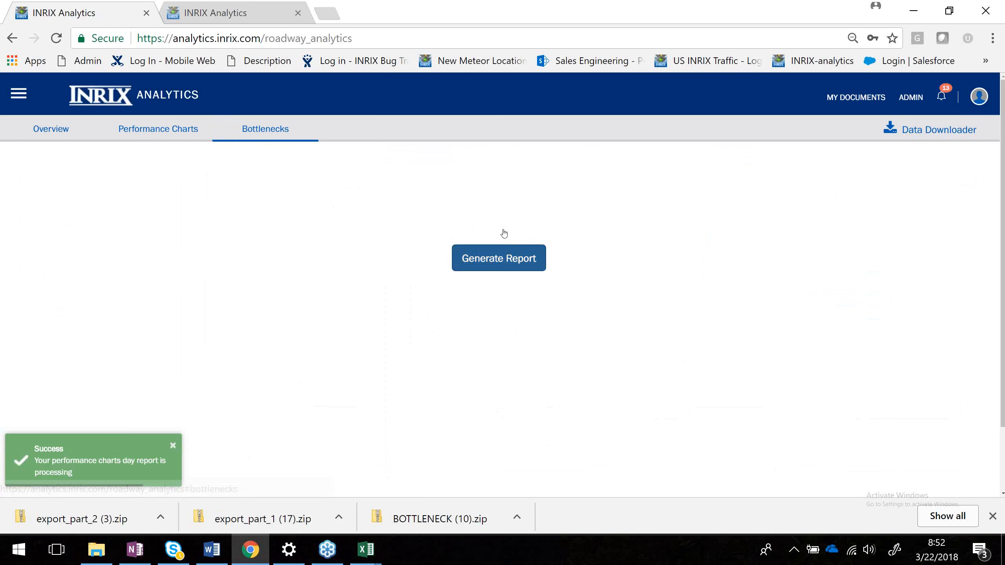
click(508, 255)
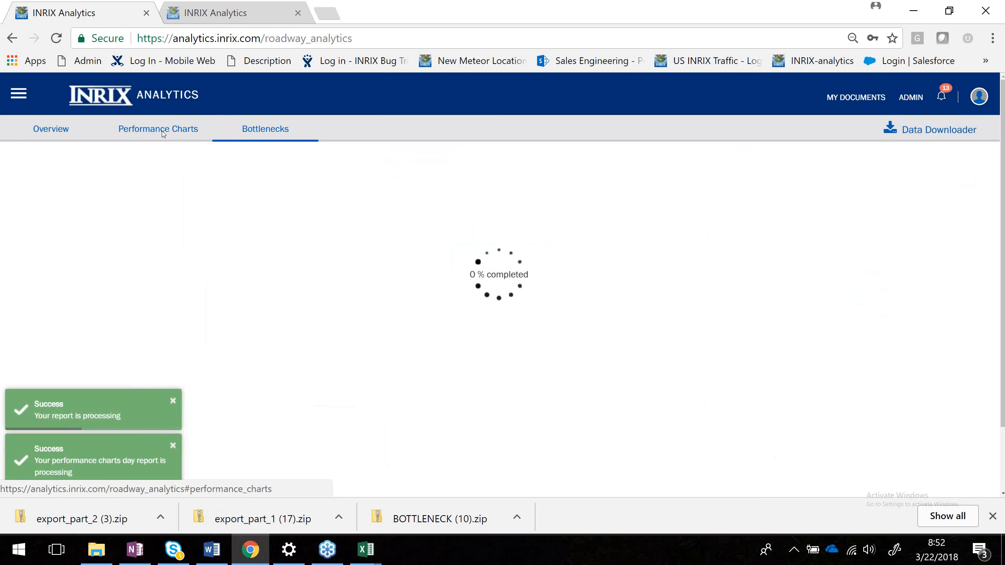
click(163, 134)
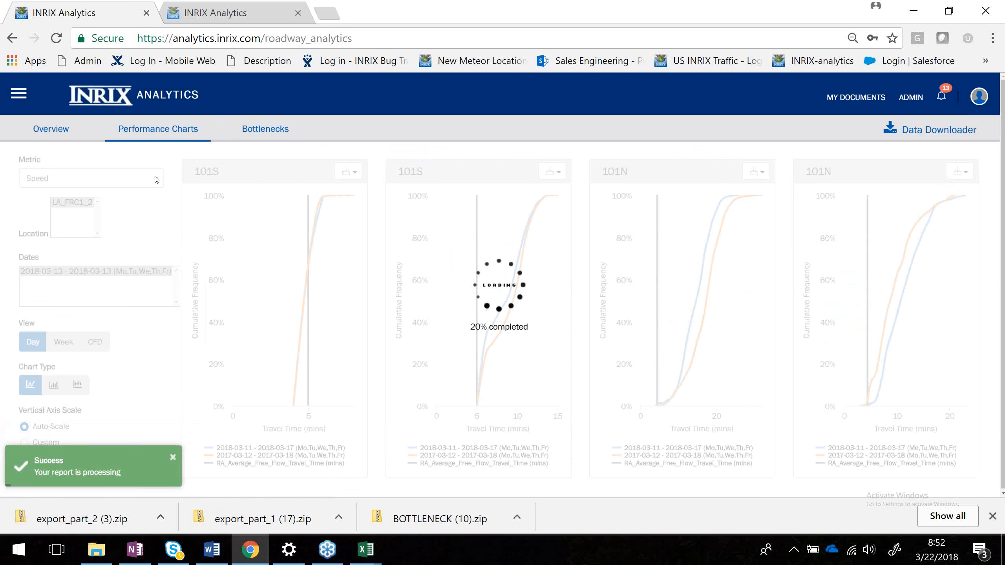
click(270, 130)
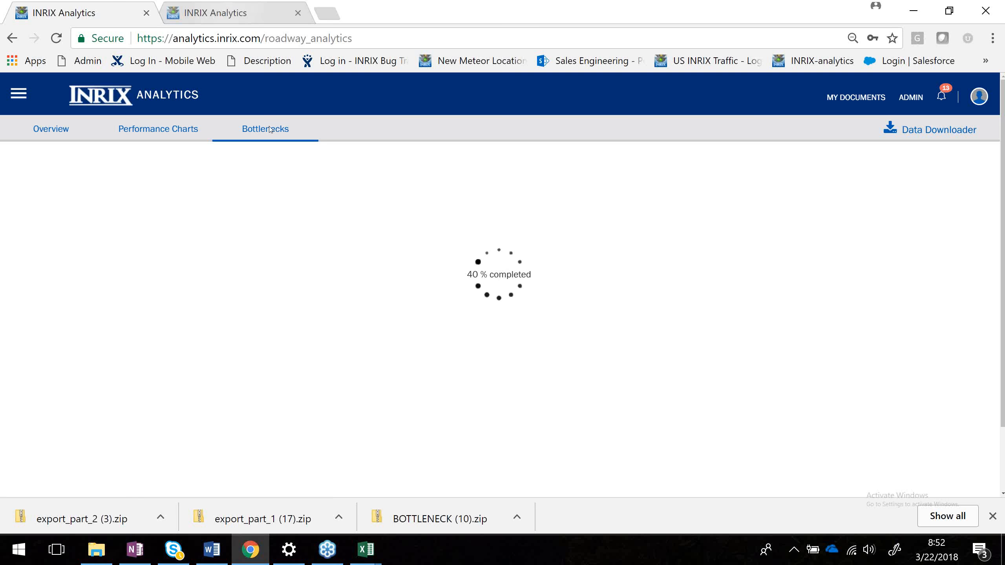
Open the Help center from the main menu in the second browser tab.
click(229, 20)
click(19, 94)
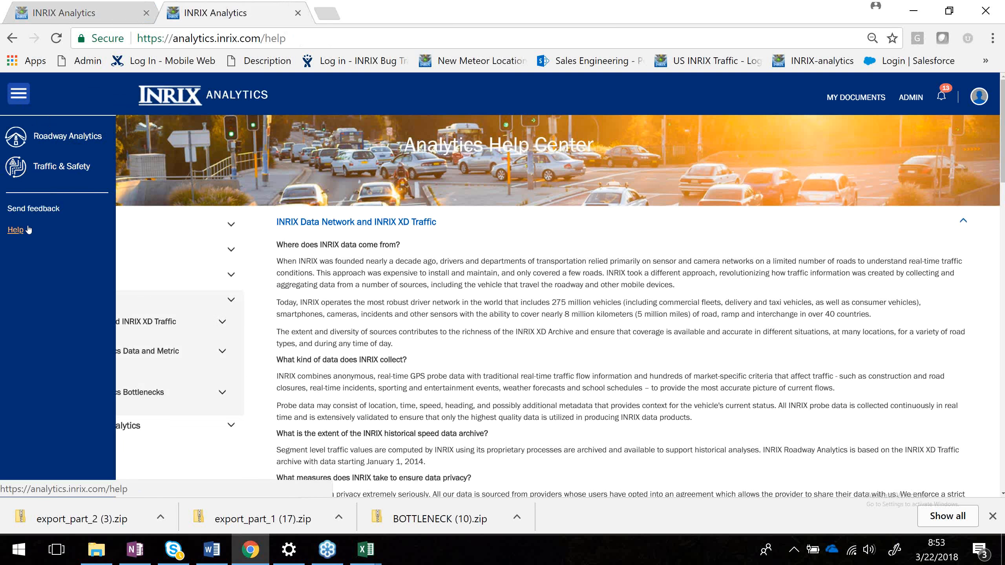
click(15, 233)
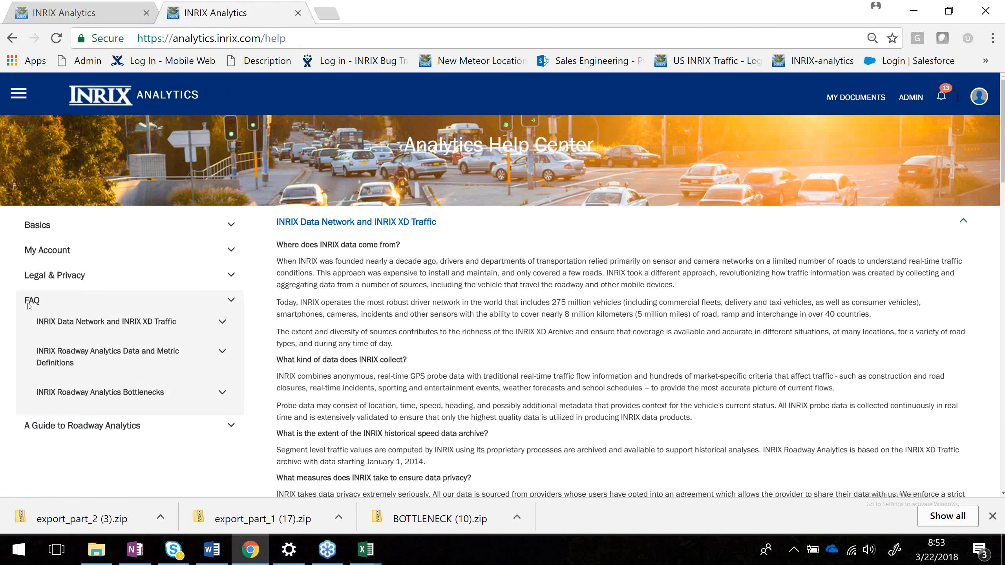
Read the Help center FAQ on speed scores and FRC road classifications.
scroll(29, 305, down, 15)
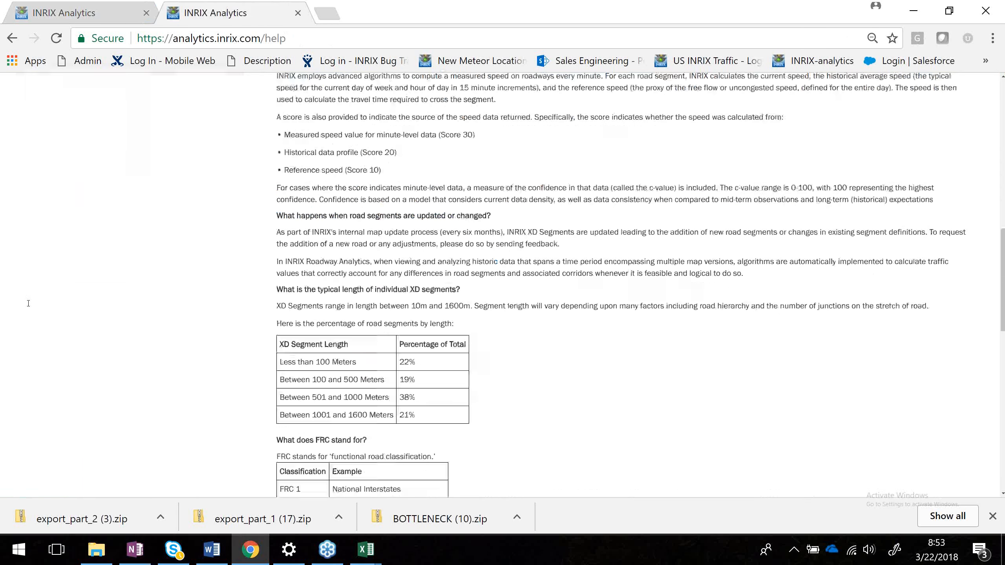
scroll(29, 305, up, 5)
drag(381, 352, 264, 319)
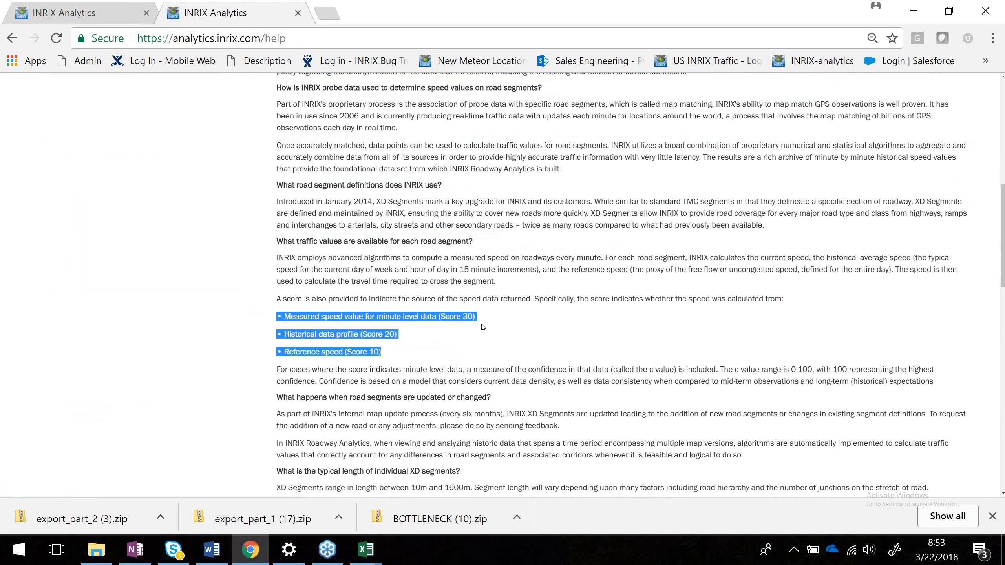
scroll(481, 328, down, 6)
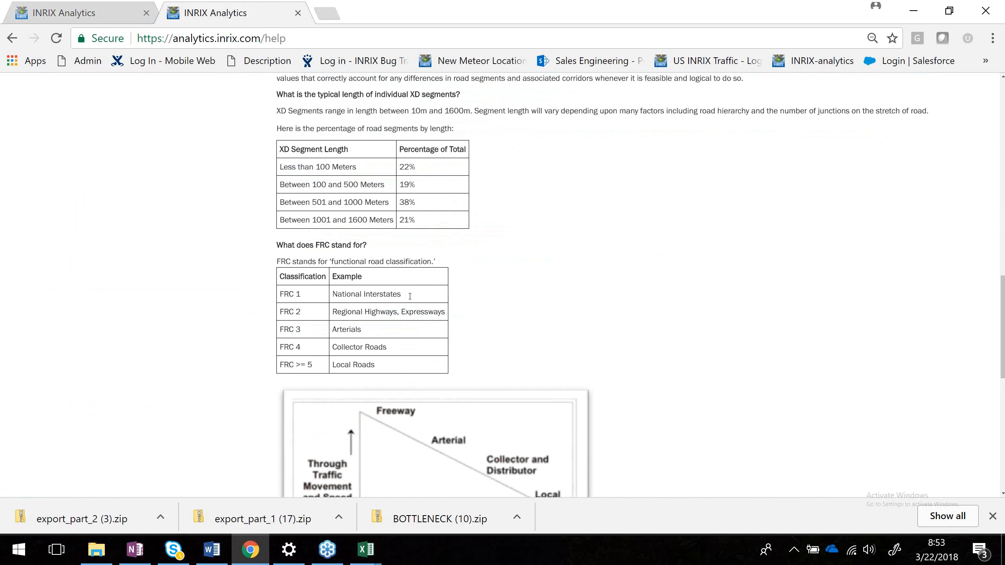
scroll(490, 338, down, 2)
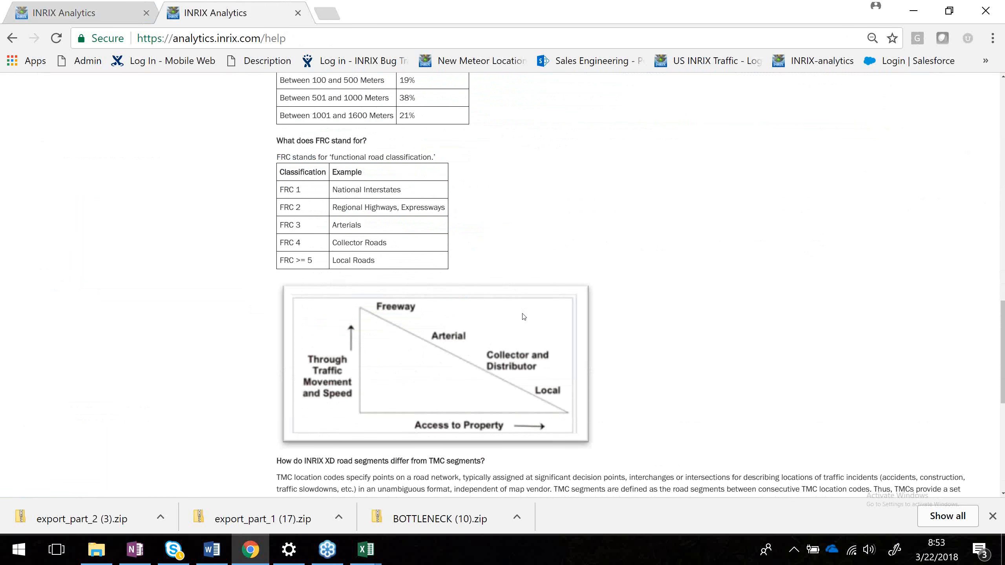
Scroll to the end of the FAQ and expand the Roadway Analytics Data and Metric Definitions section.
scroll(523, 316, down, 5)
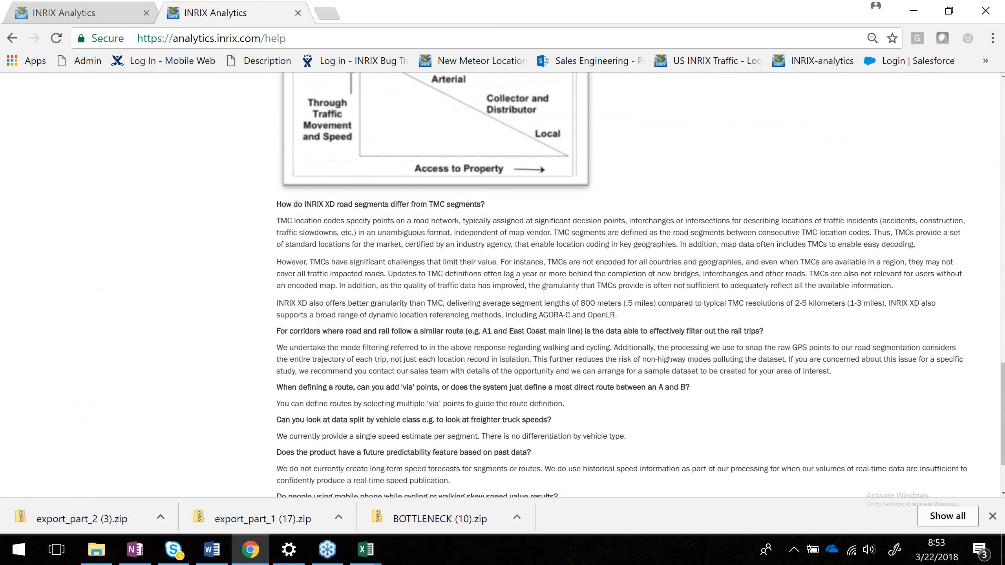
scroll(517, 284, down, 1)
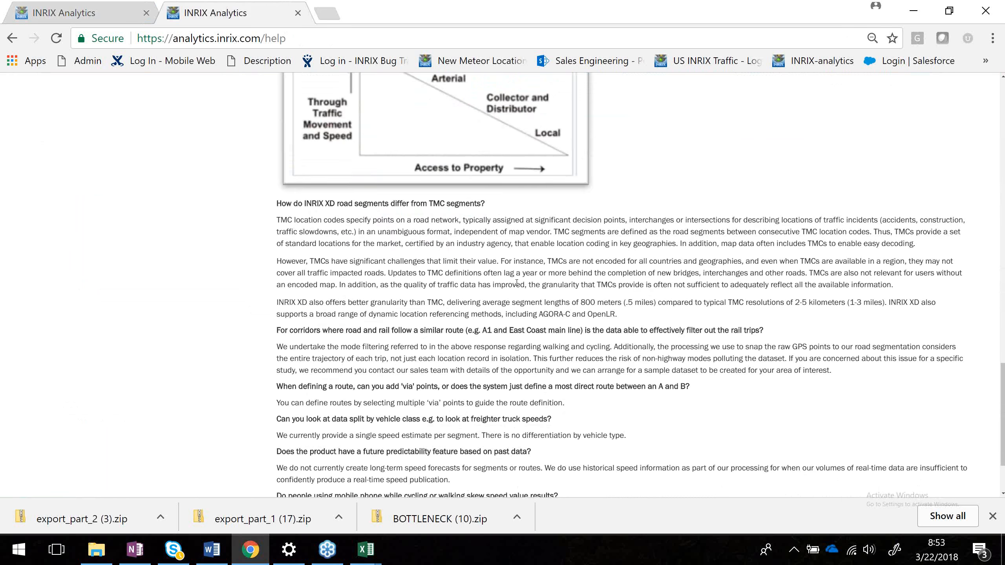
scroll(517, 283, down, 2)
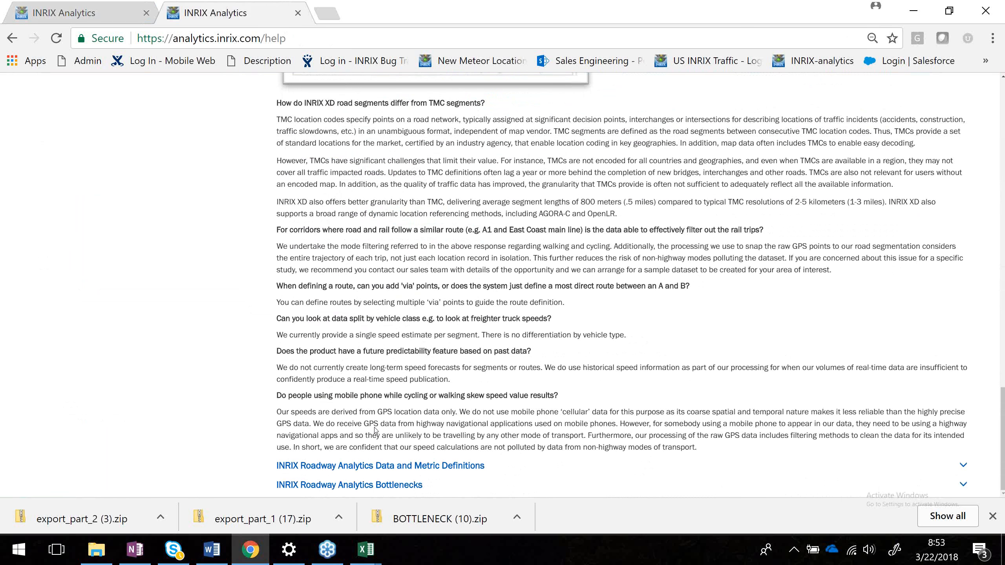
click(375, 431)
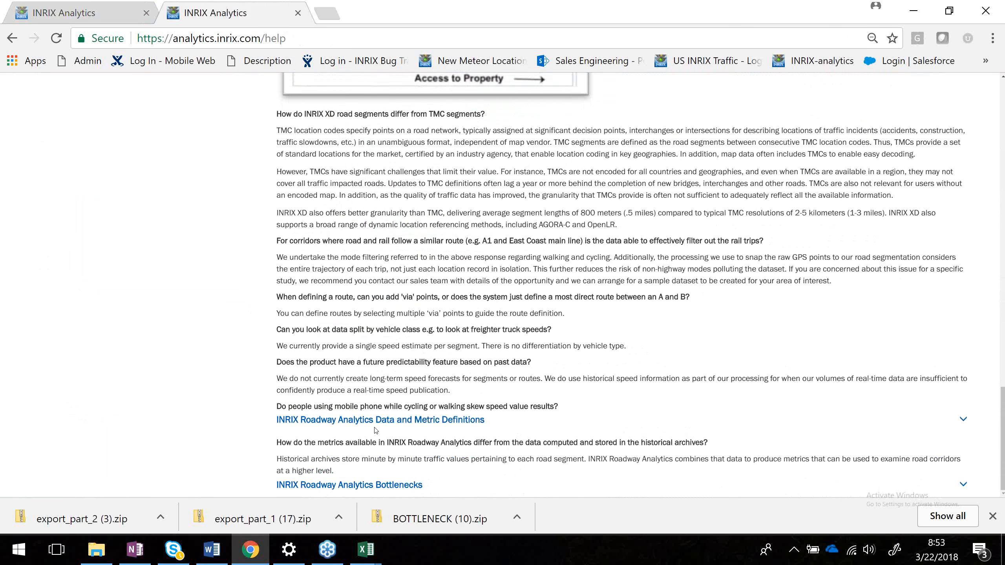
Read the metric calculation definitions for speed, travel time, buffer and planning time, then expand the Bottlenecks FAQ section.
scroll(517, 300, up, 8)
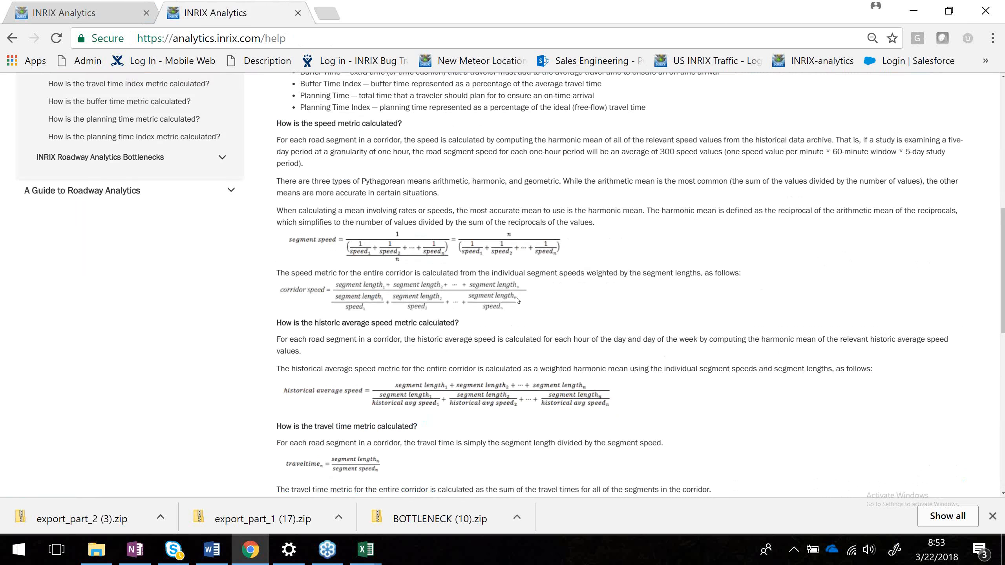
scroll(518, 300, up, 10)
scroll(517, 300, down, 3)
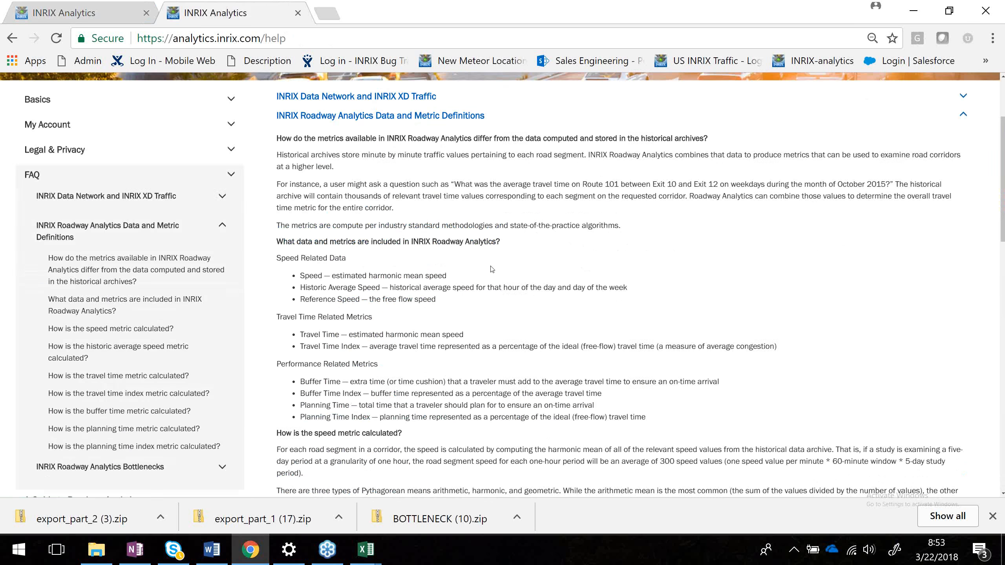
scroll(492, 270, down, 2)
scroll(412, 391, down, 10)
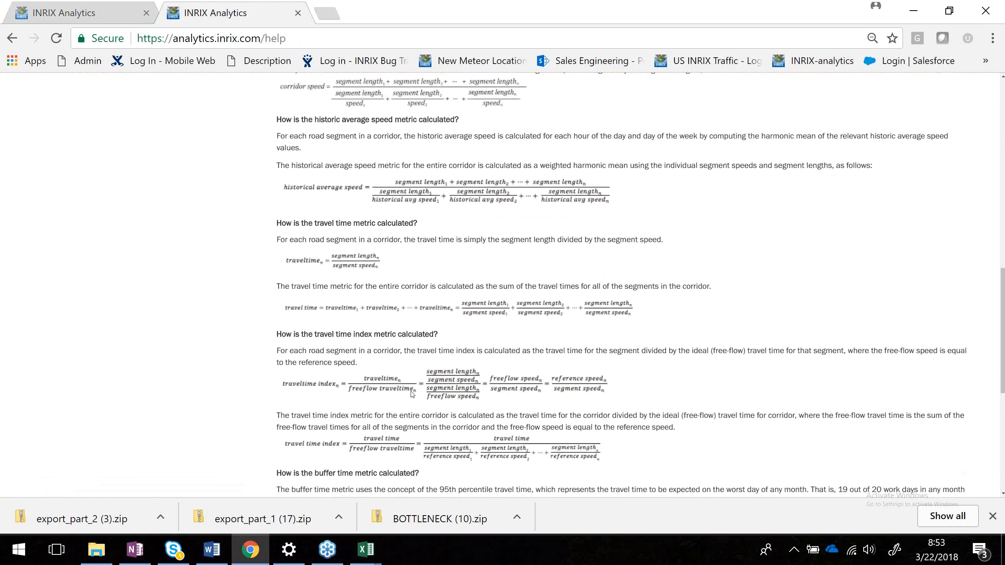
scroll(412, 391, down, 2)
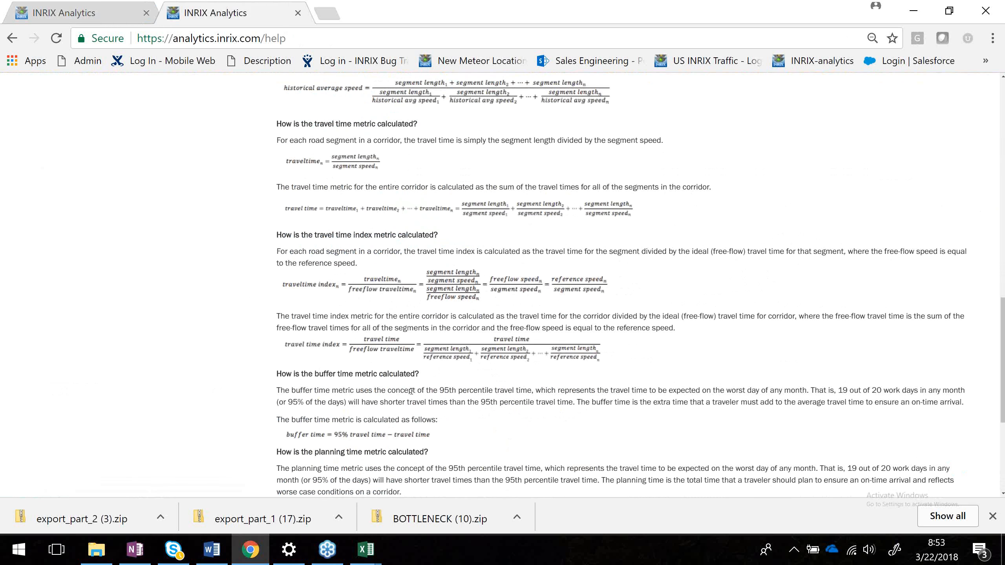
scroll(412, 391, down, 6)
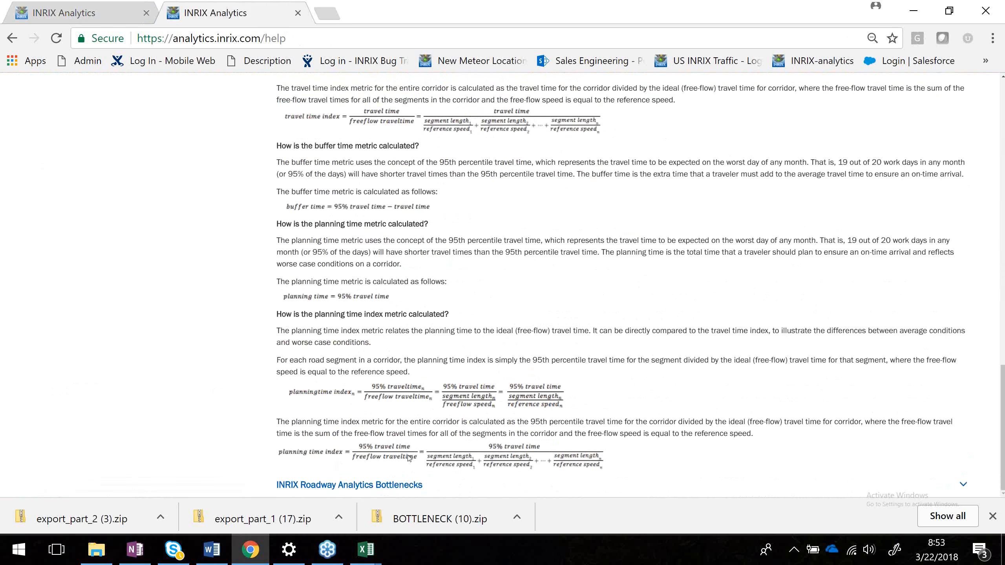
click(394, 483)
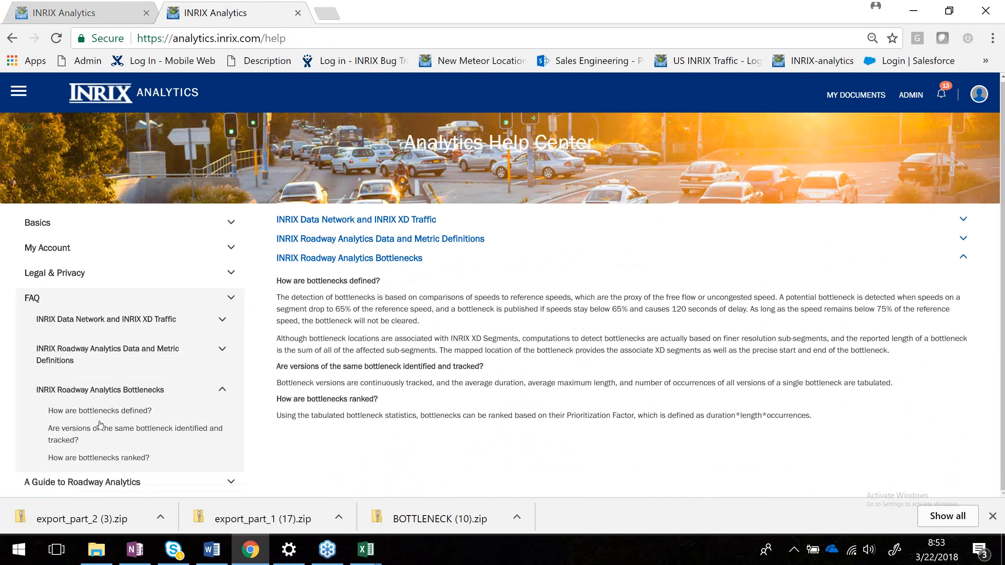
Open A Guide to Roadway Analytics and expand each guide section through Organizing and Accessing Studies and Reports.
click(91, 483)
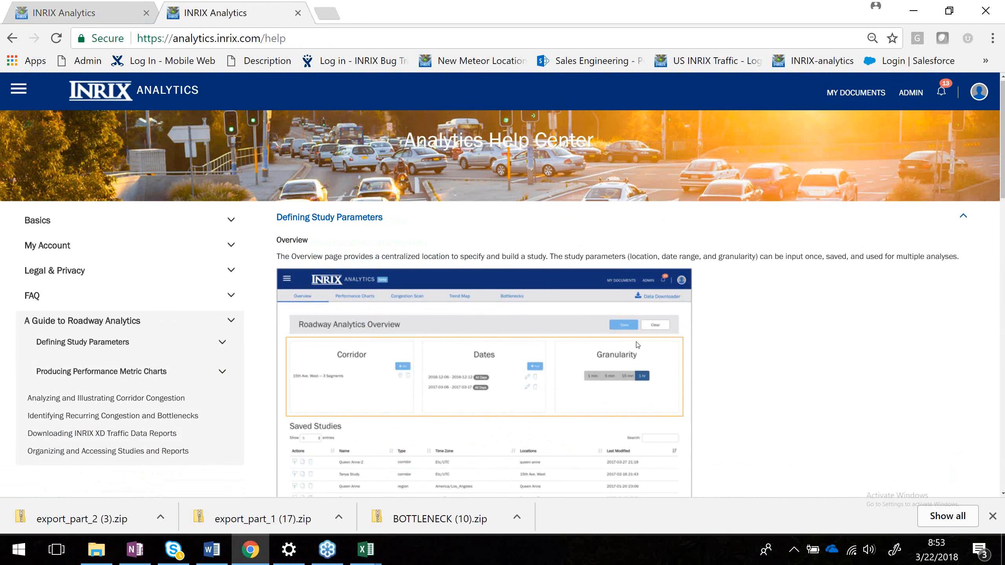
scroll(638, 345, down, 10)
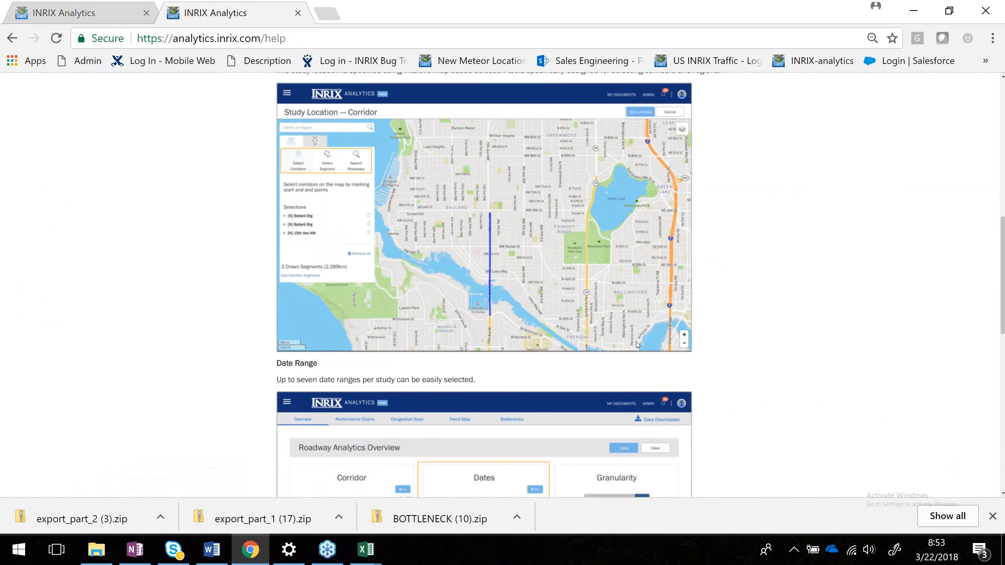
scroll(638, 345, down, 15)
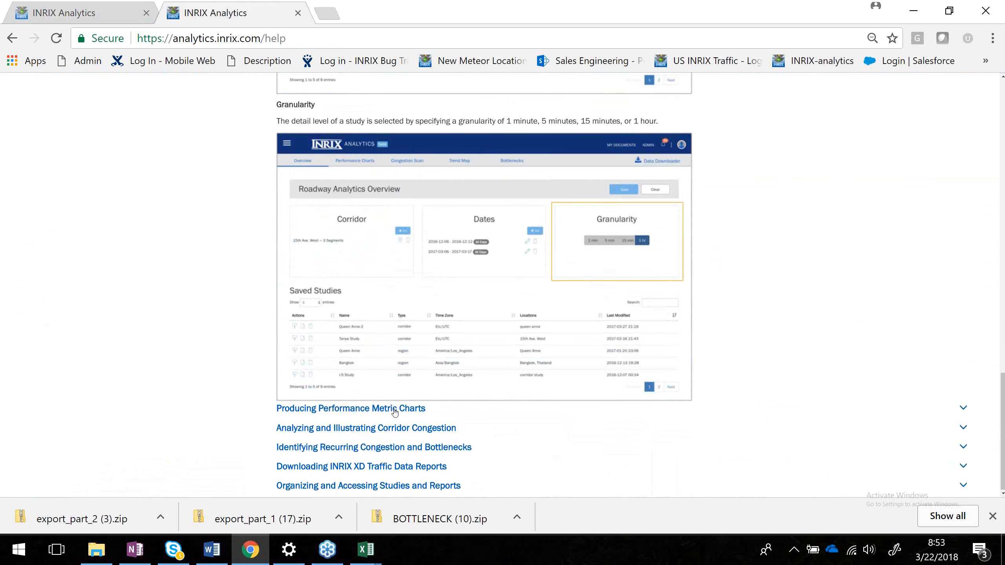
click(395, 409)
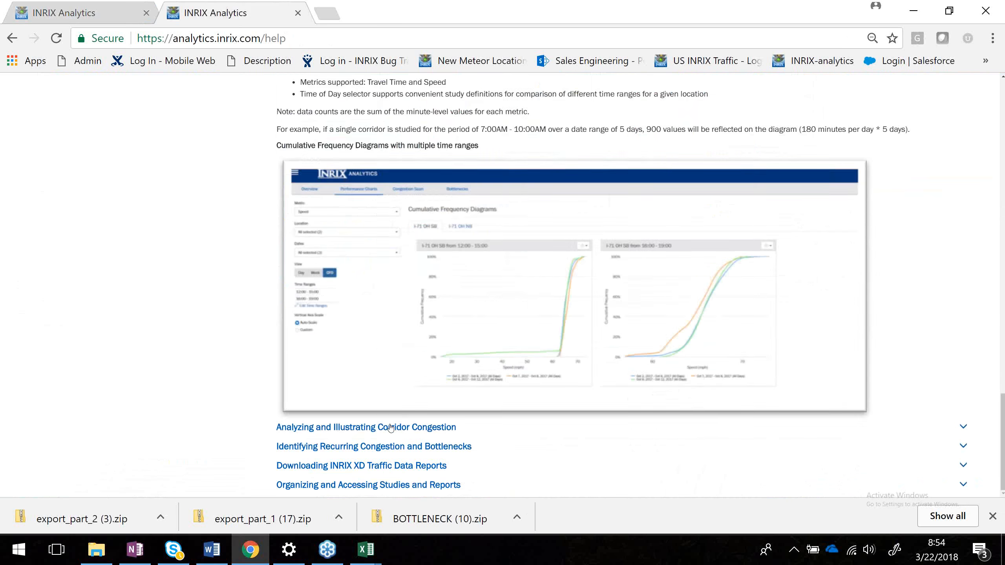
double_click(391, 427)
click(391, 447)
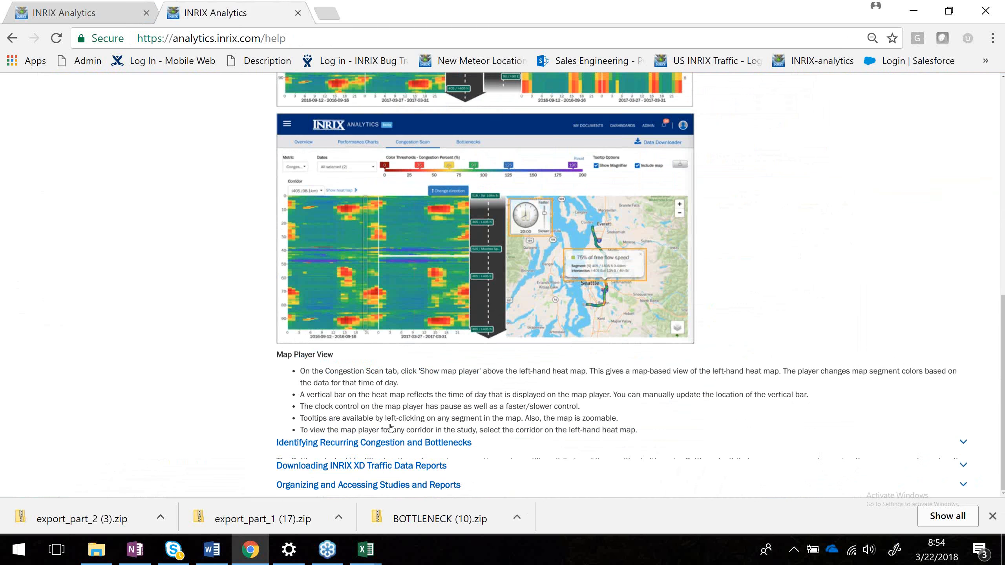
click(390, 466)
click(392, 485)
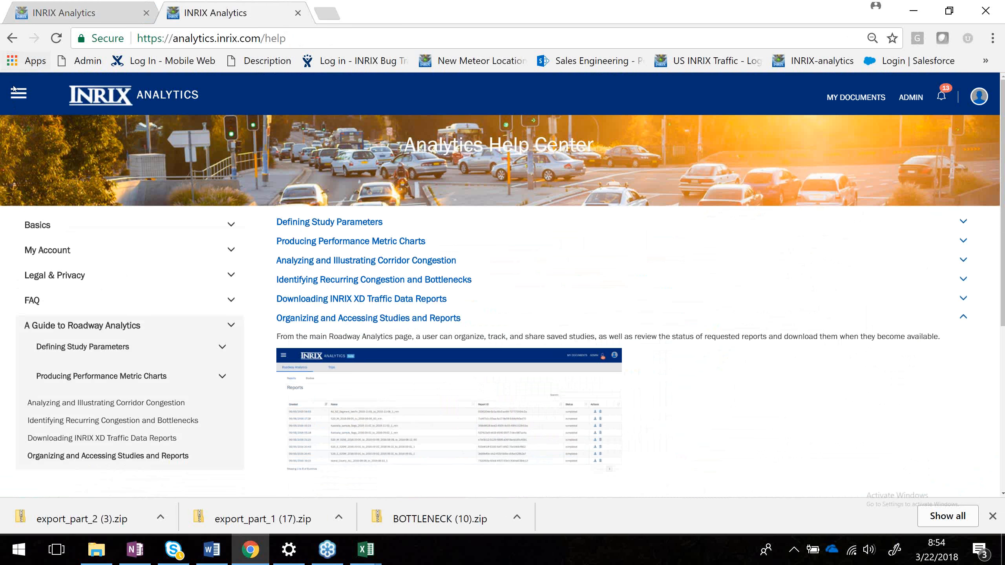
Open the user's account profile and view its Account, Password and Preferences pages.
click(15, 91)
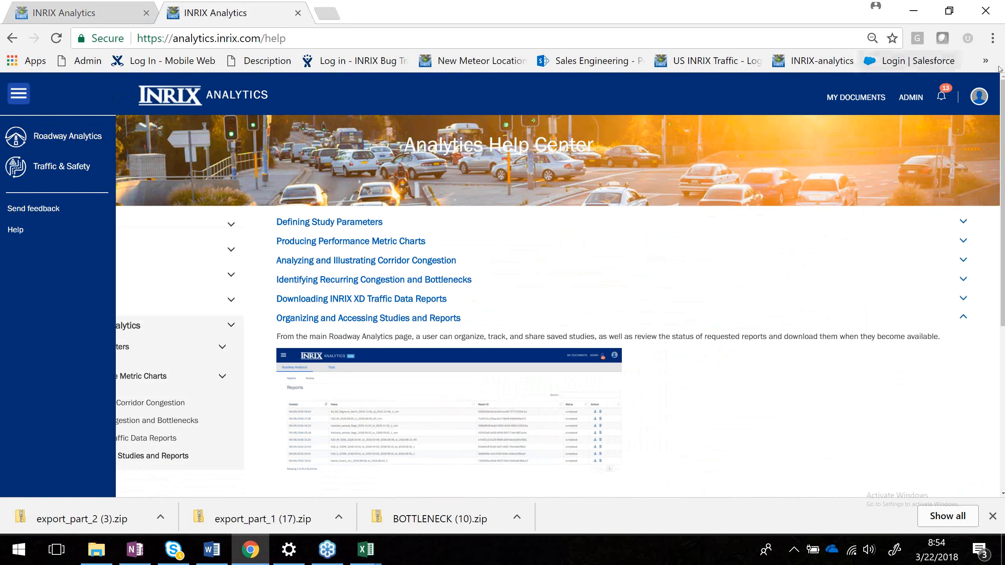
click(975, 96)
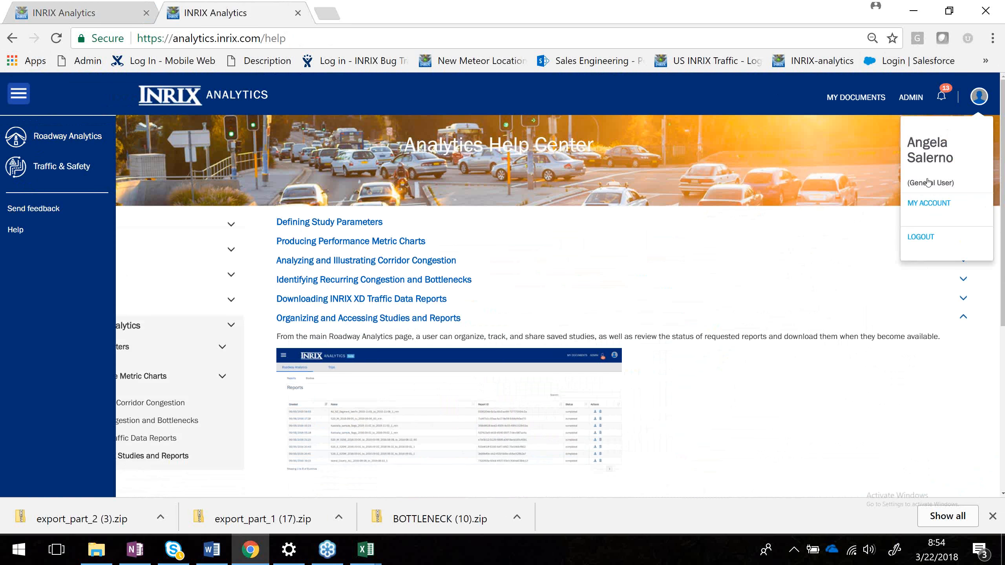
click(947, 208)
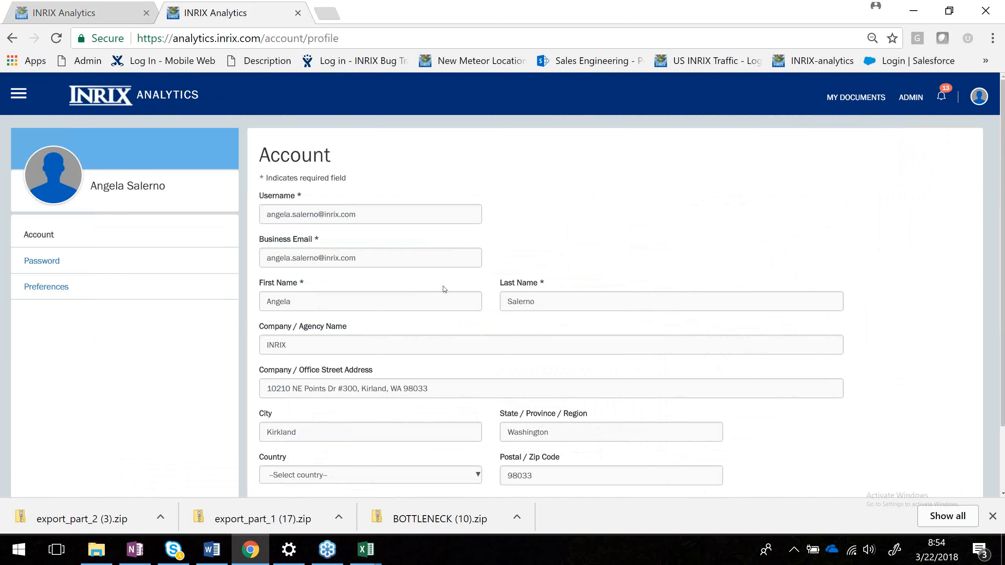
click(50, 262)
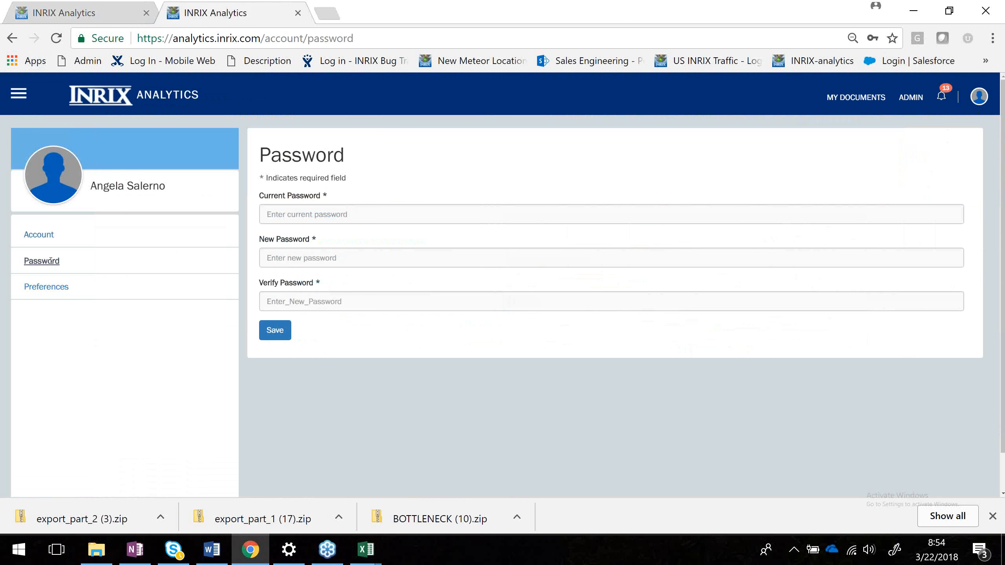
click(53, 288)
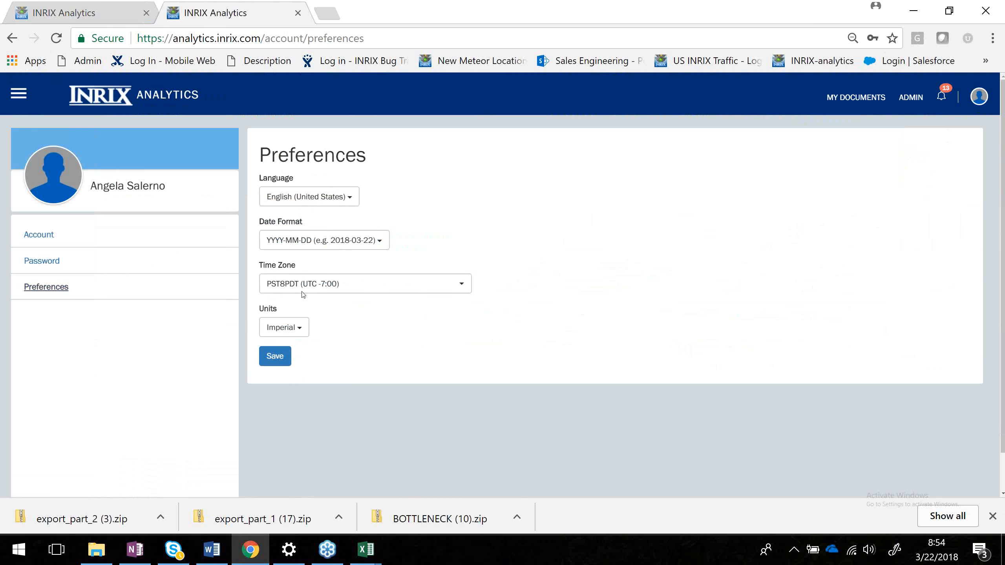
Review the Language, Date Format, Time Zone and Units options in Preferences without changing them.
click(306, 196)
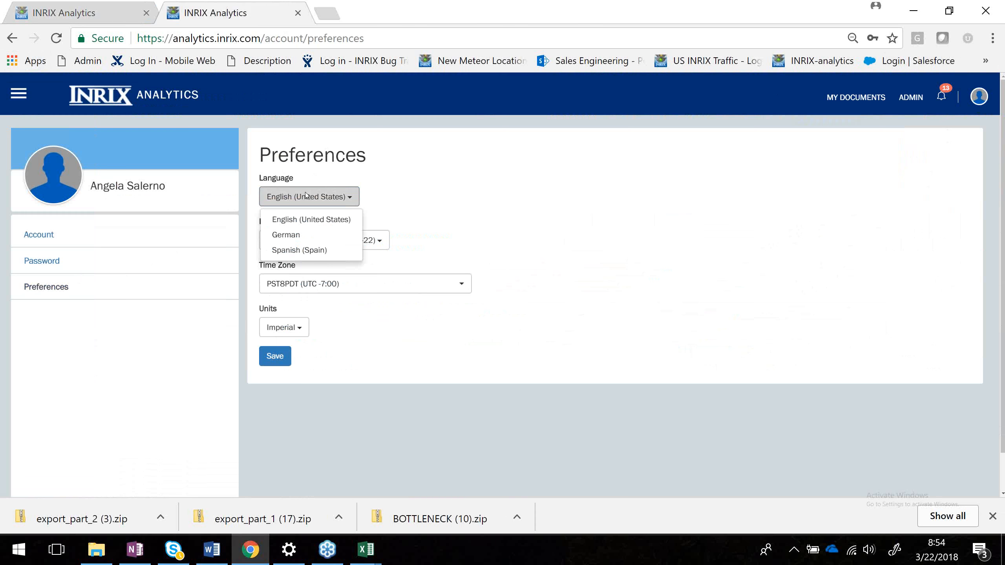
click(421, 201)
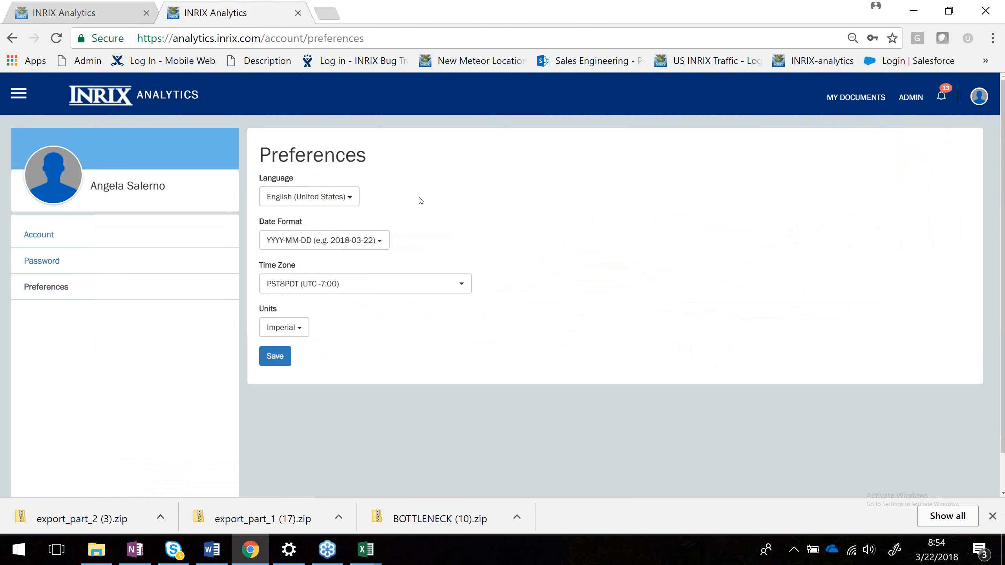
click(318, 238)
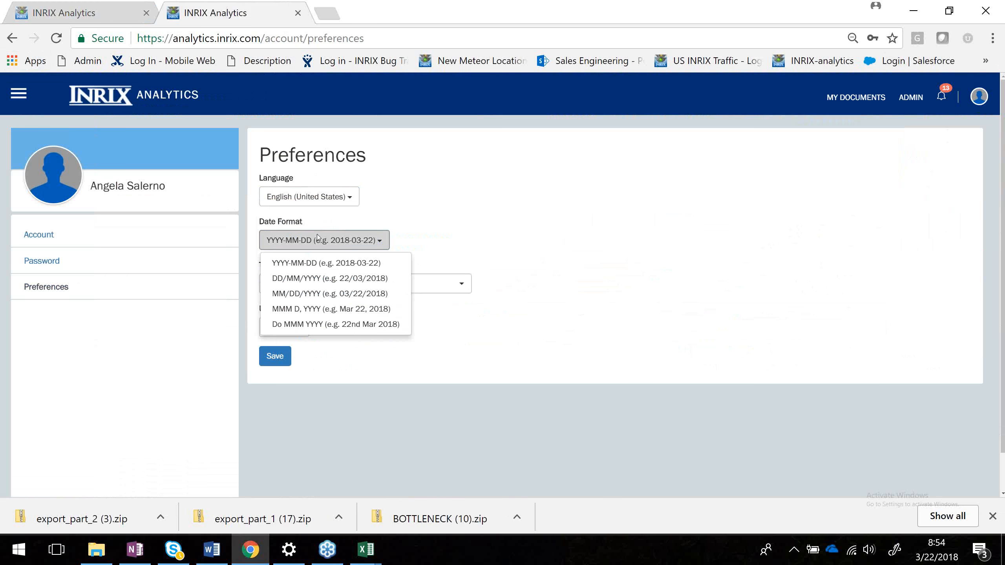
click(458, 224)
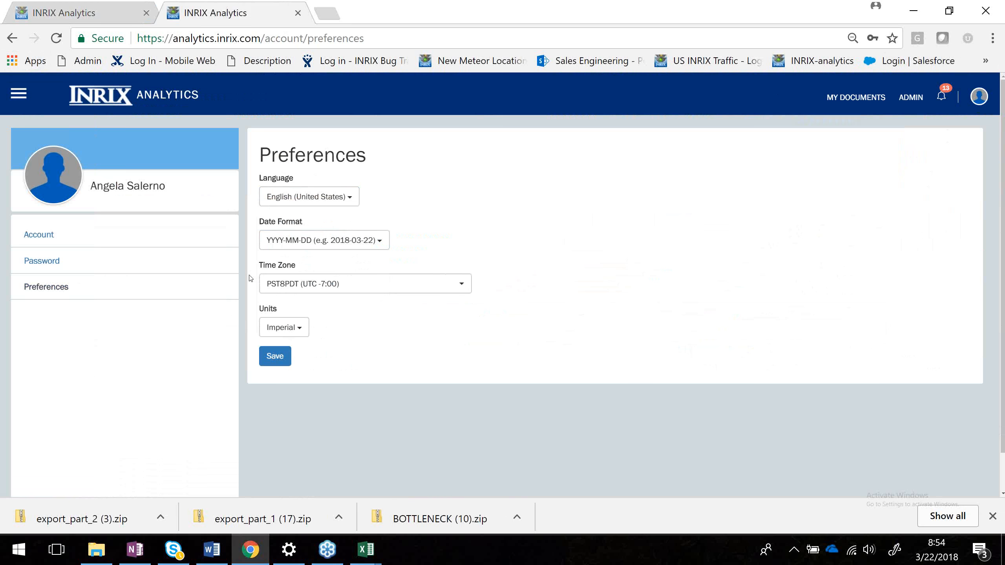
click(338, 287)
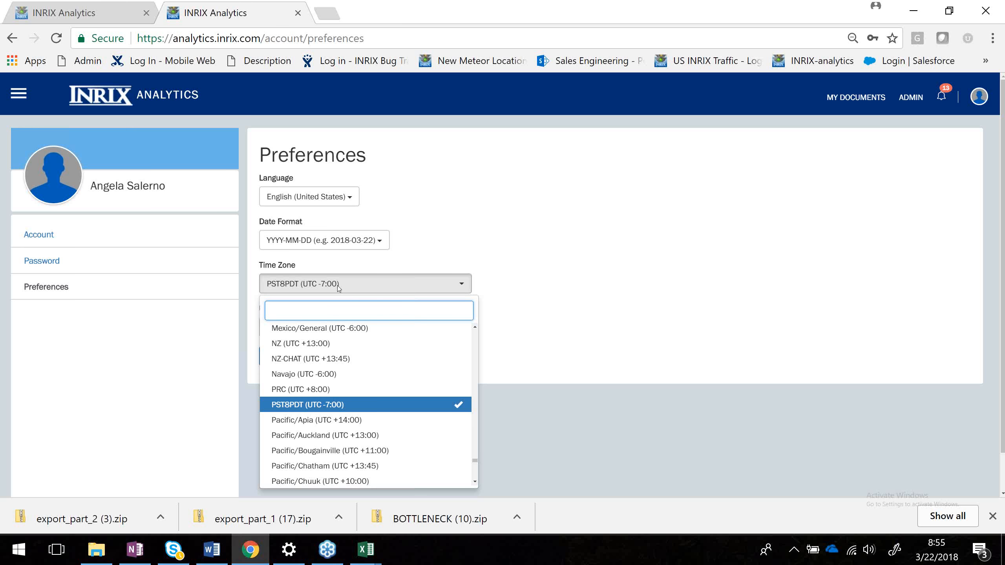
click(459, 251)
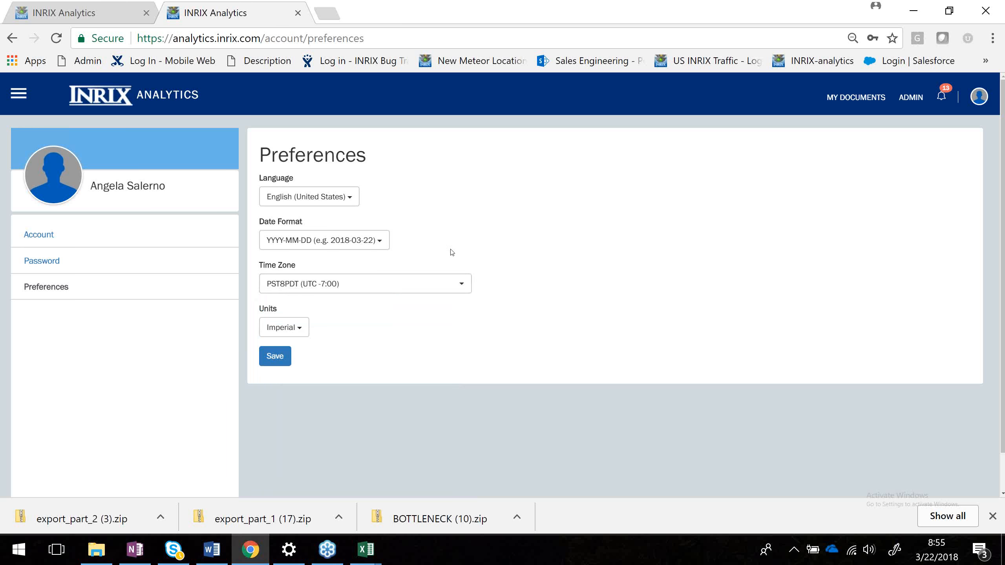
right_click(308, 334)
click(287, 331)
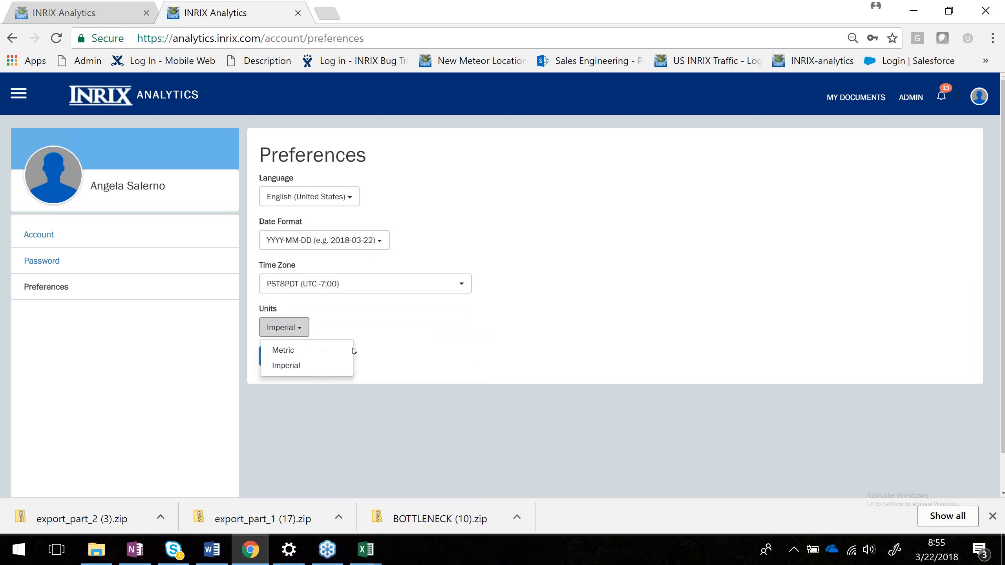
right_click(397, 328)
Return to Roadway Analytics from the main menu and switch back to the first tab's LA_Region bottlenecks.
click(27, 101)
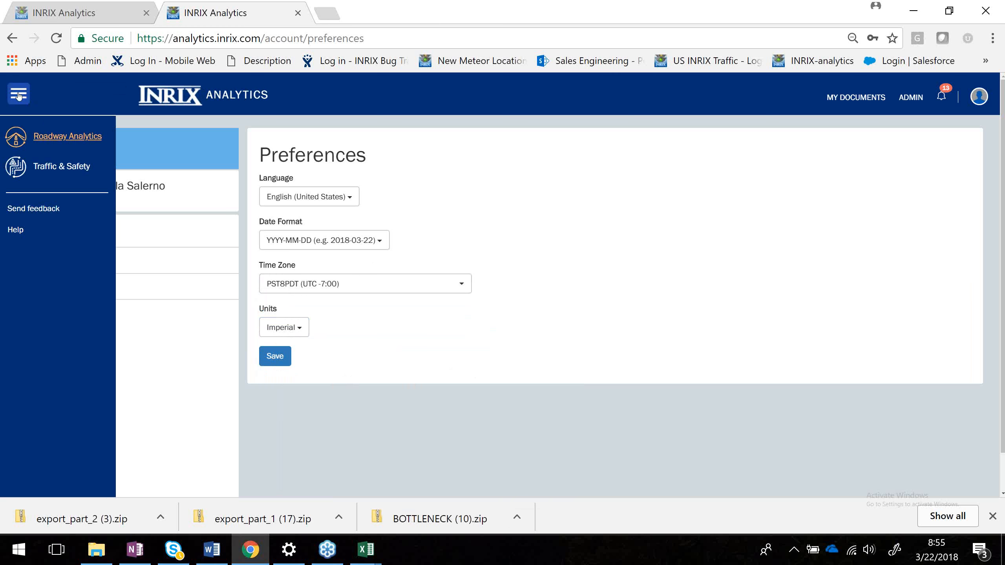
click(45, 136)
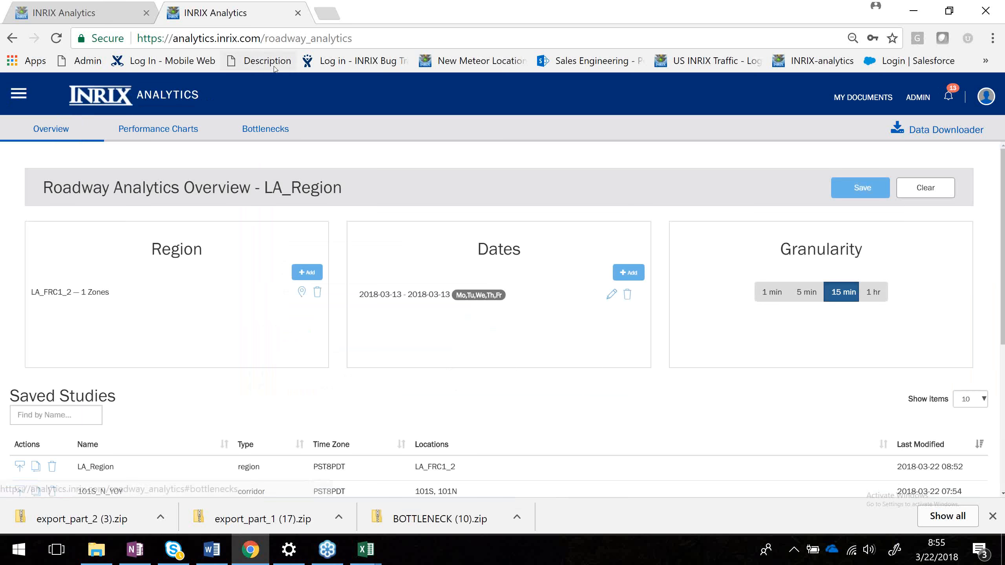
click(99, 12)
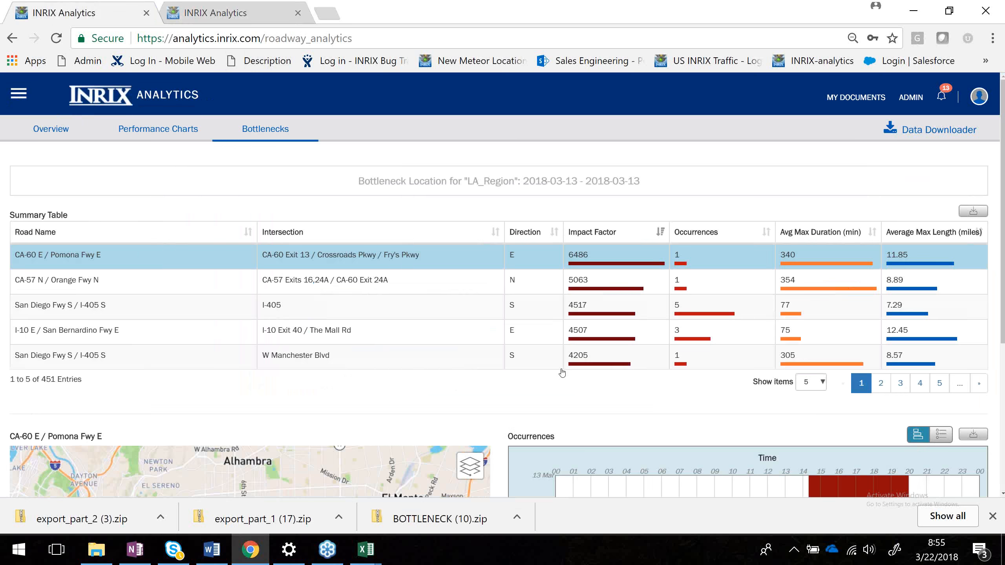
Examine the LA_Region bottleneck summary table and occurrences chart.
scroll(598, 393, down, 1)
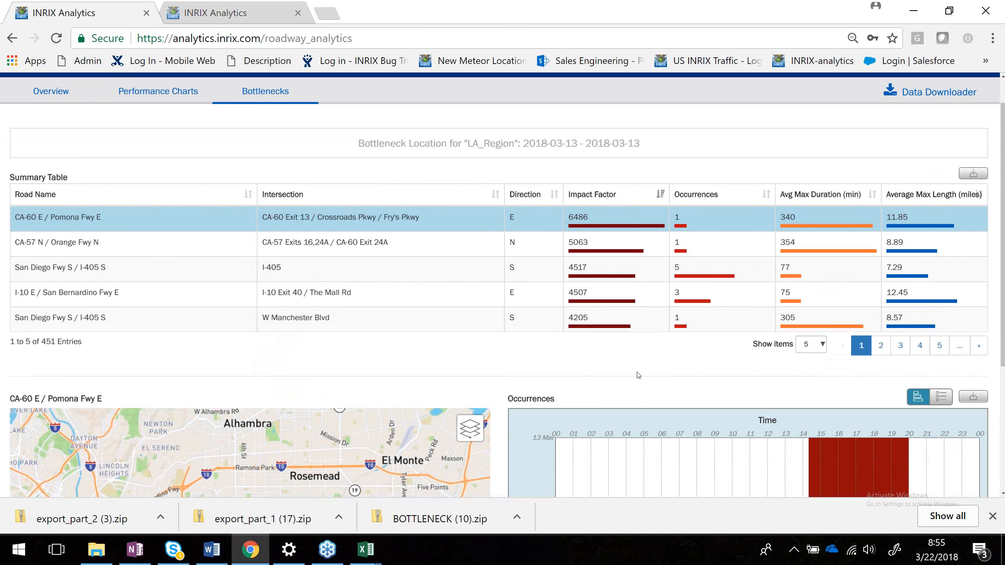
scroll(638, 375, down, 4)
scroll(638, 376, down, 1)
scroll(638, 375, up, 5)
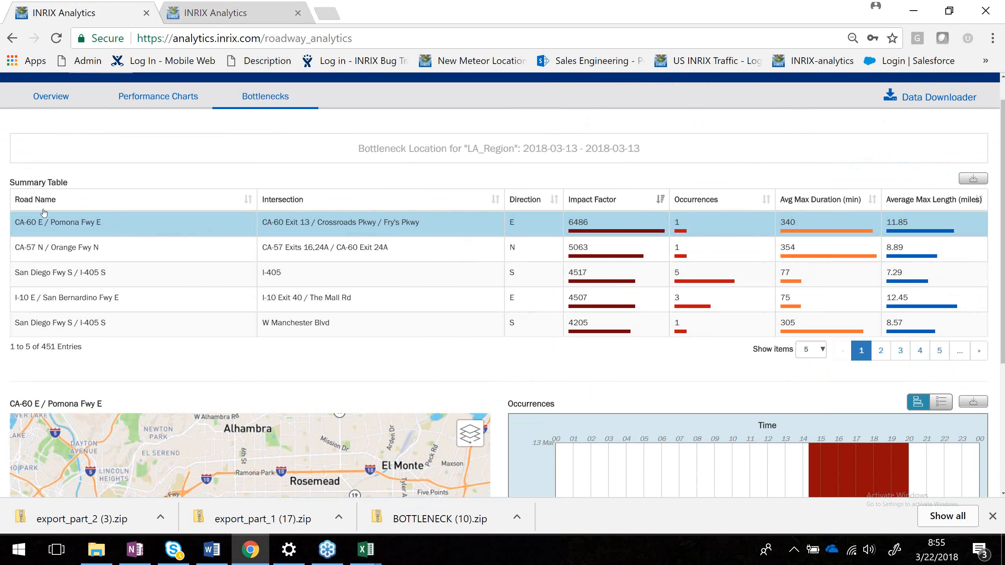
scroll(391, 219, down, 1)
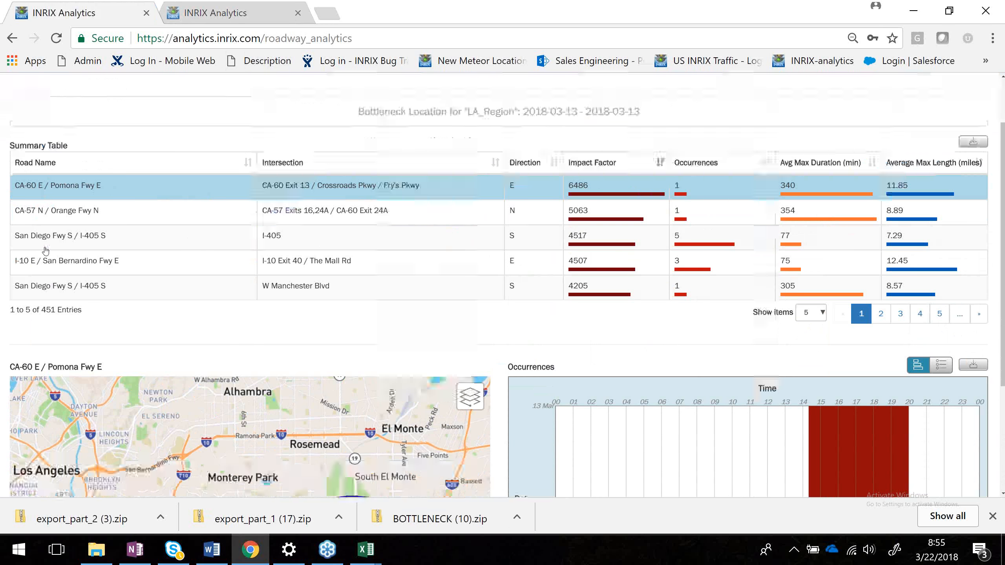
right_click(879, 300)
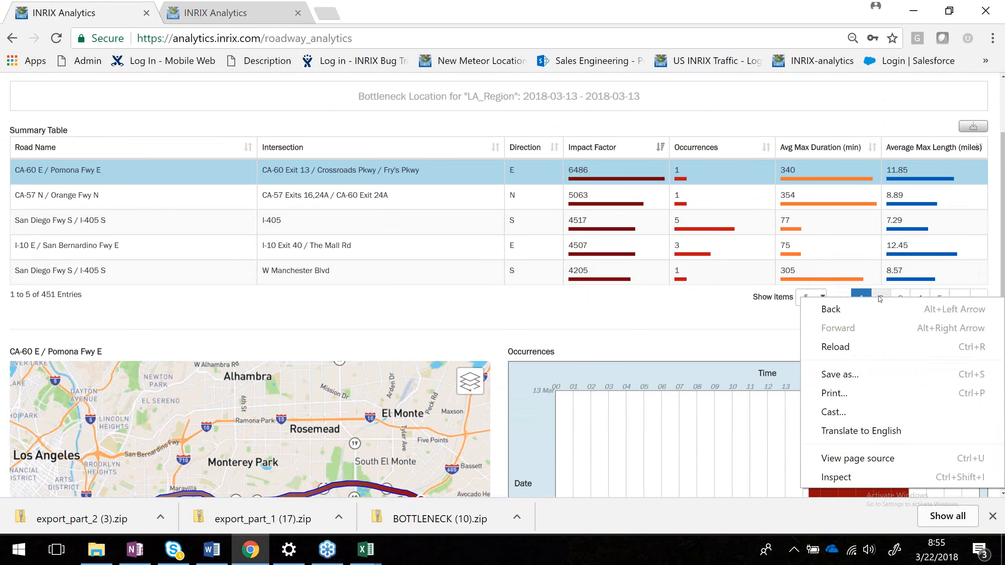
Page through the LA_Region bottleneck summary table to page 13.
click(881, 299)
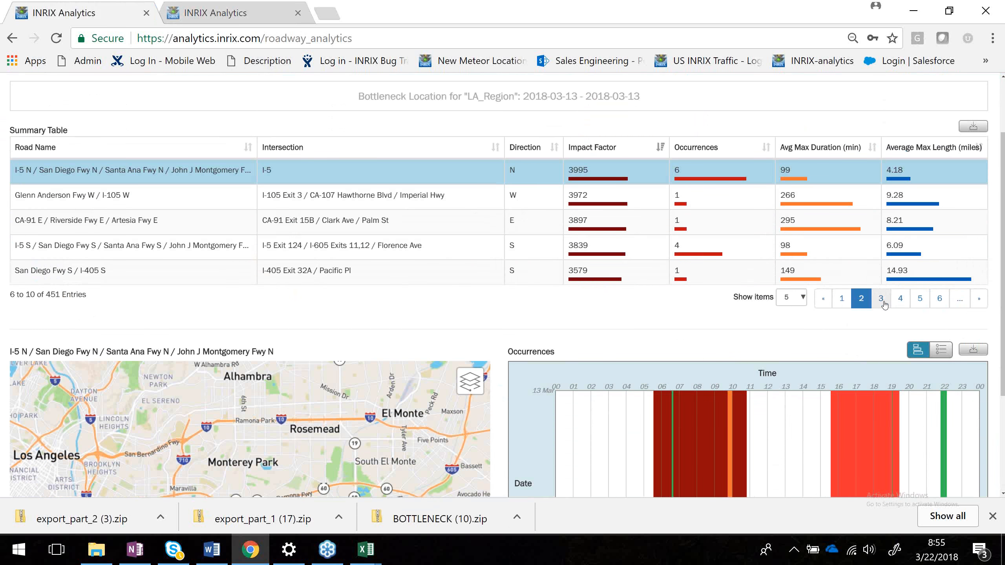
click(885, 304)
click(903, 305)
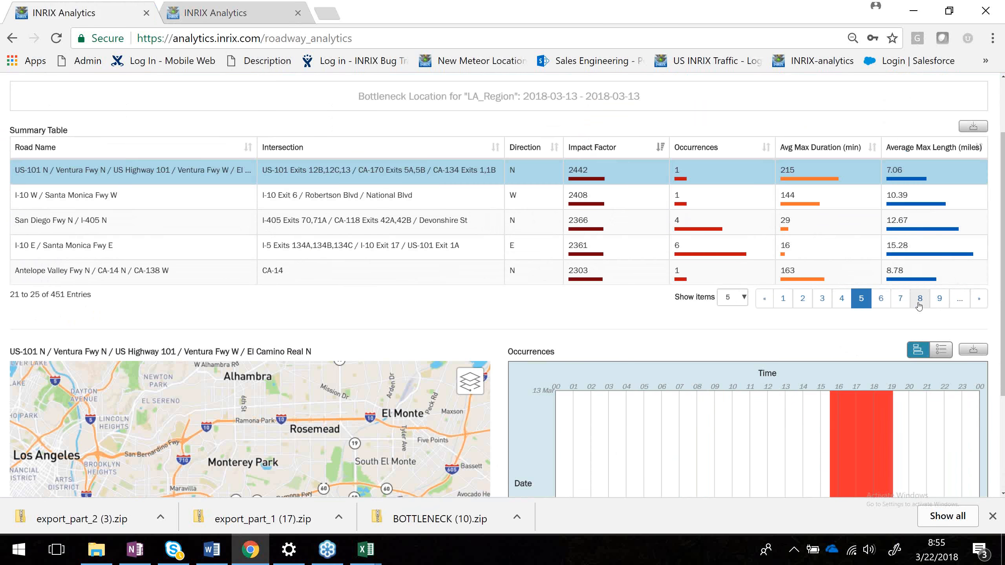
click(919, 301)
click(934, 301)
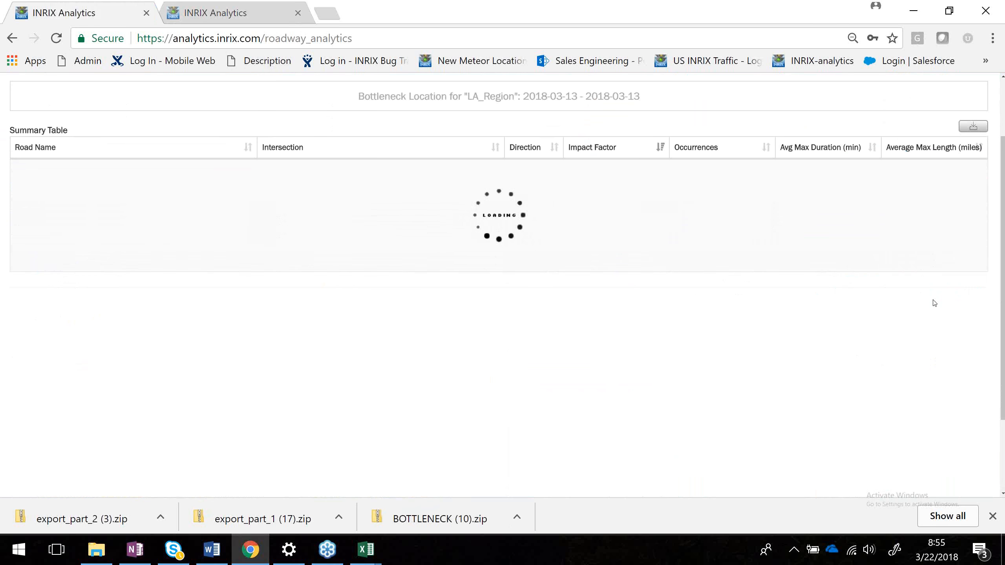
click(864, 295)
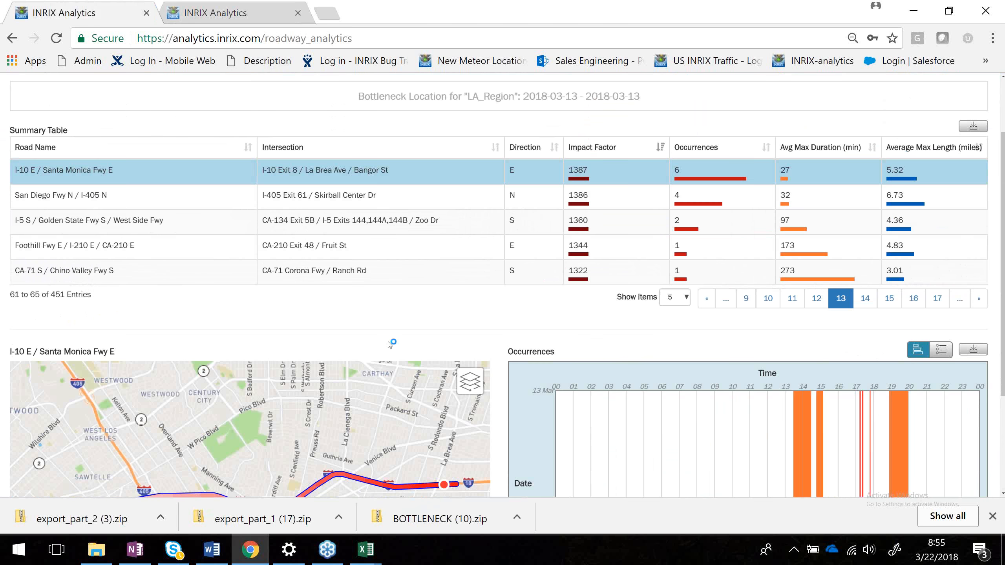
Select the Foothill Fwy E / I-210 E / CA-210 E bottleneck and view its map and occurrences chart.
scroll(390, 342, down, 1)
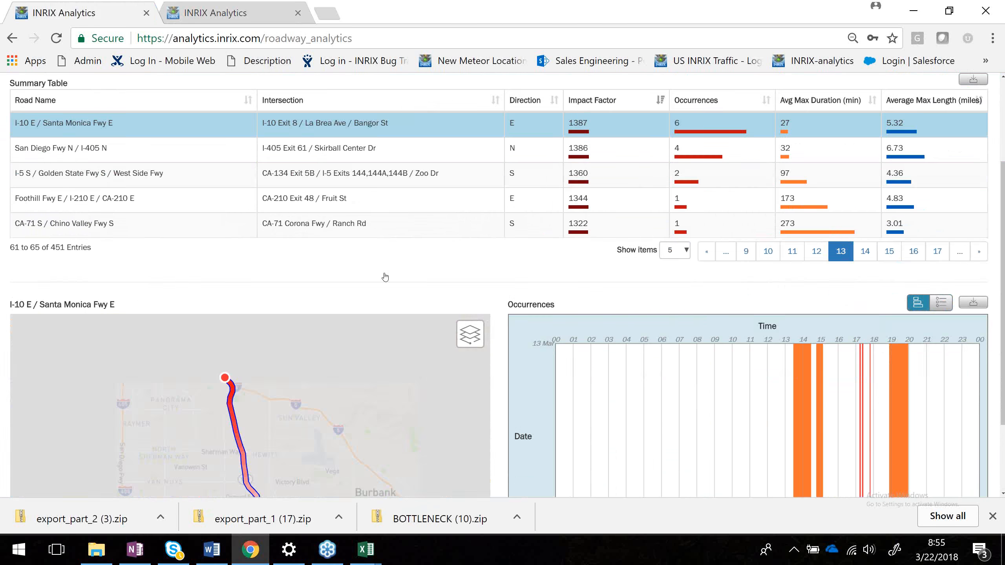
click(363, 186)
click(363, 197)
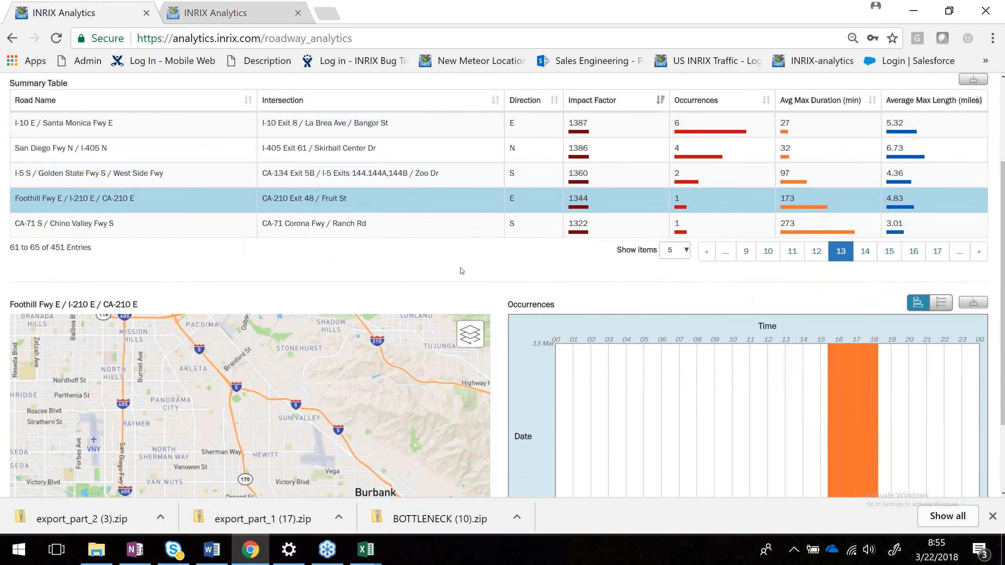
scroll(461, 271, down, 2)
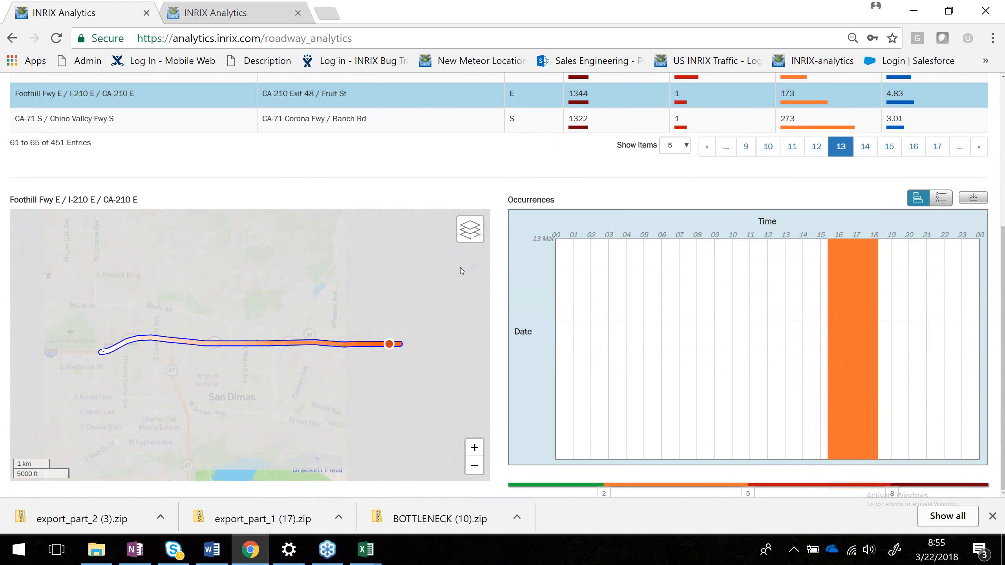
Glance at the second tab's LA_Region overview and return to the bottlenecks tab.
click(220, 9)
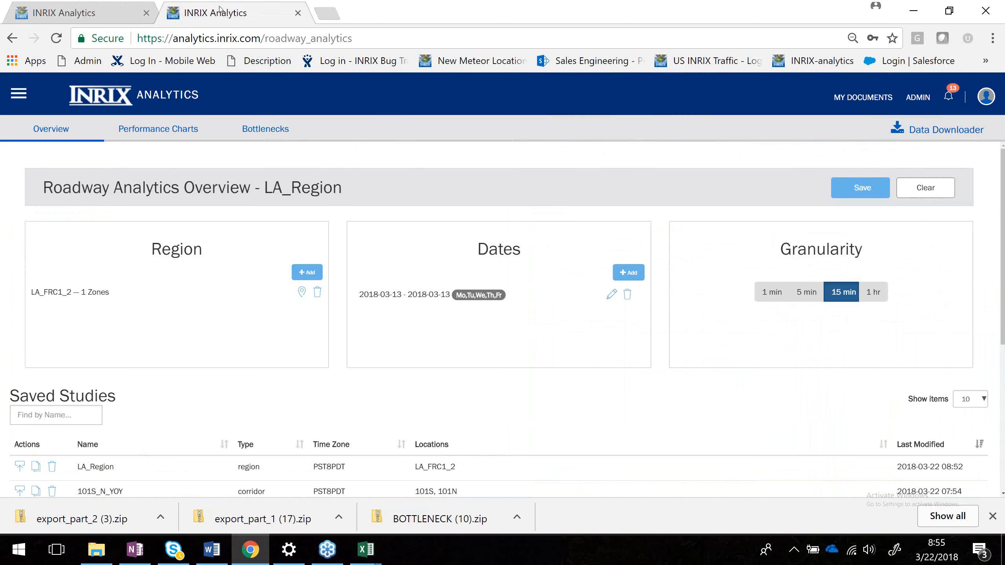
click(92, 11)
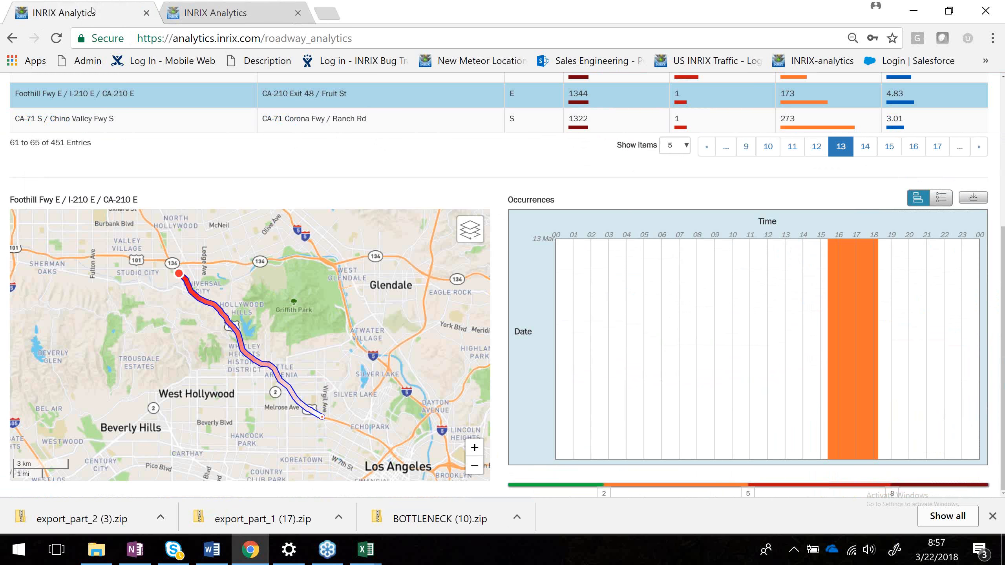
Switch to the exported data workbook in Excel and turn on filters for its header row.
click(379, 554)
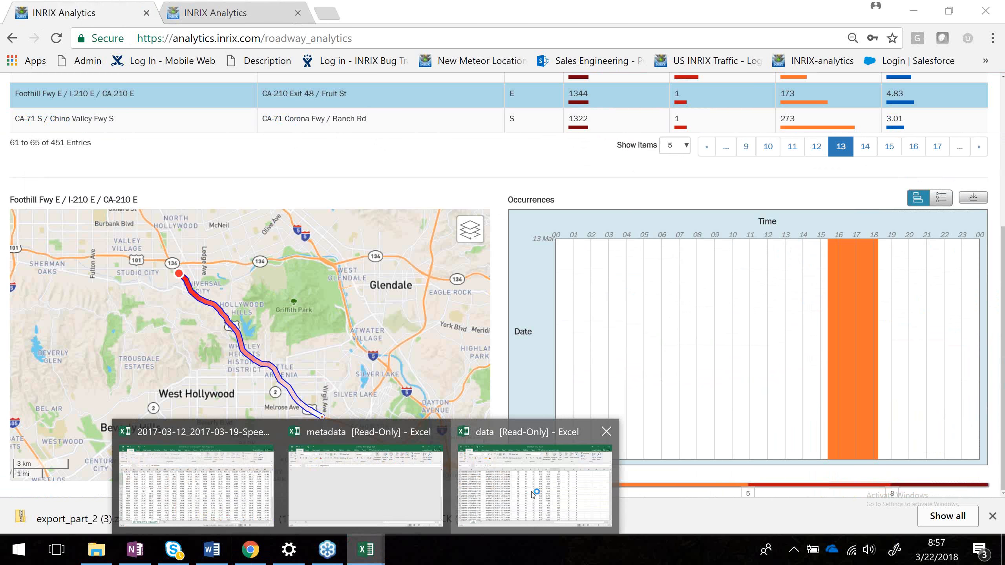
click(533, 495)
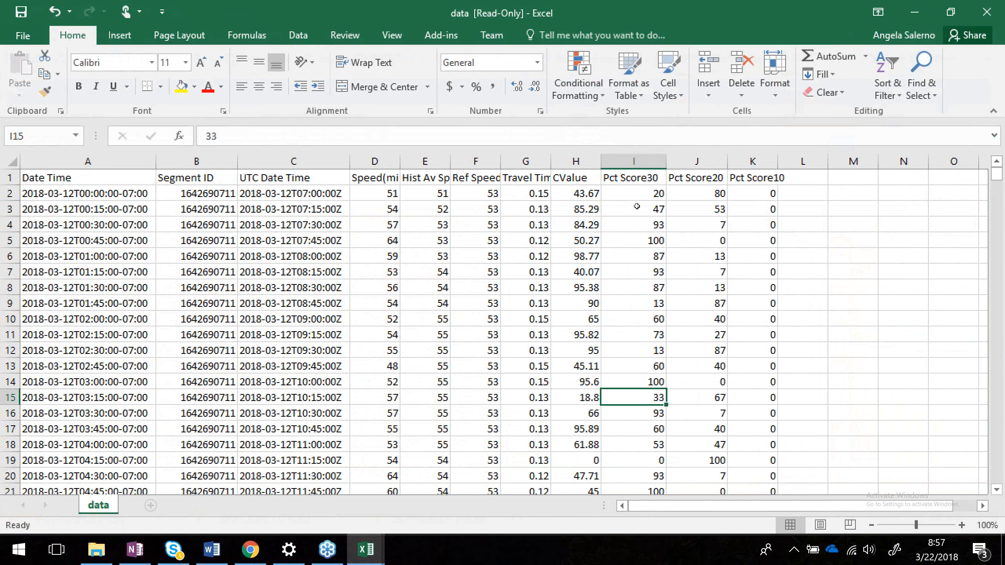
click(7, 178)
click(346, 35)
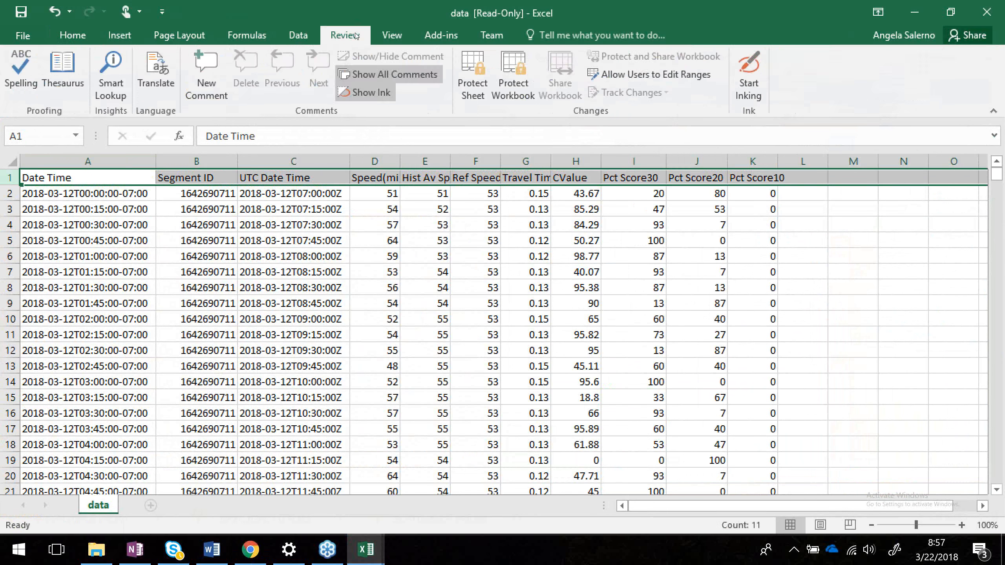
click(299, 35)
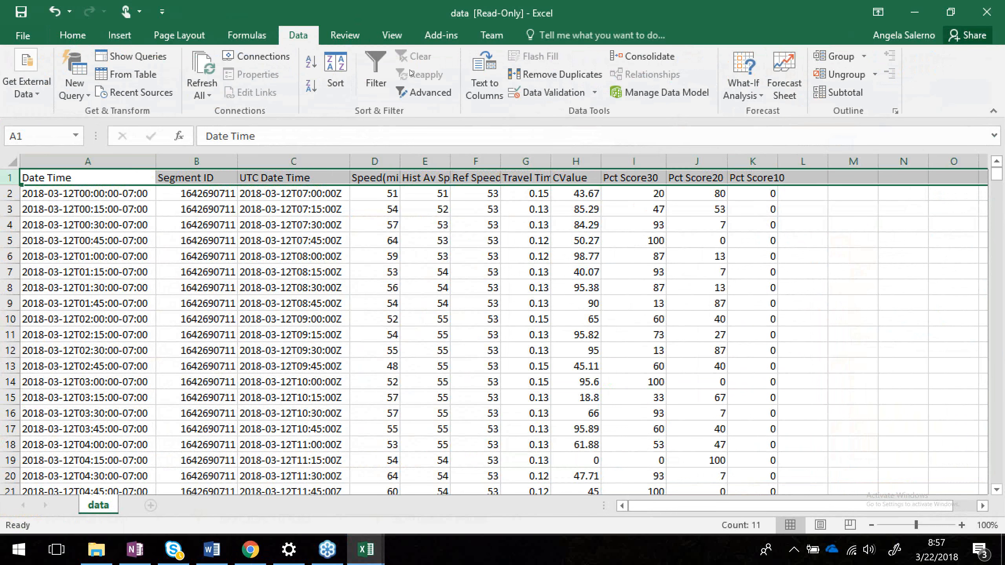
click(373, 86)
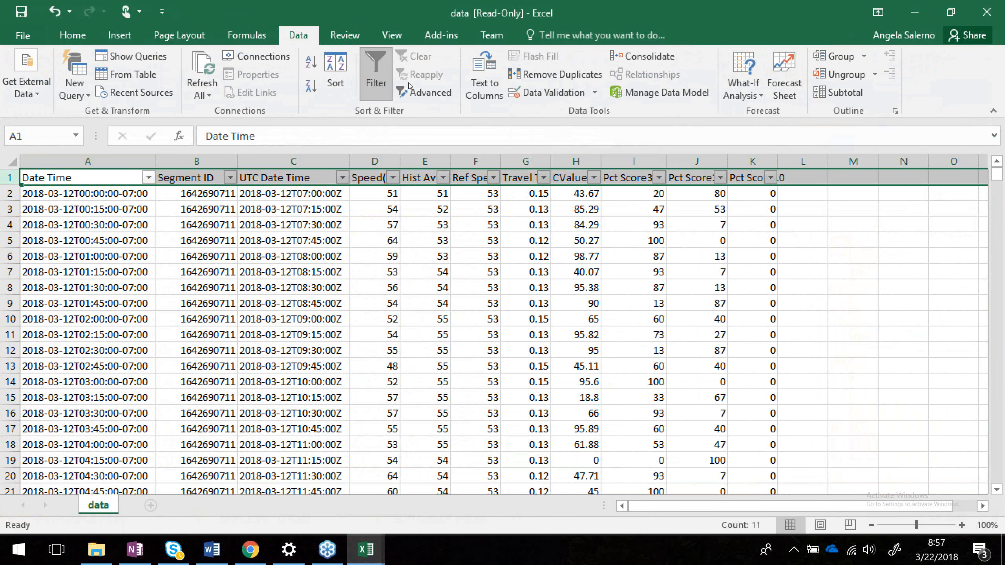
Filter the Pct Score30 column to show only rows with value 0 and scroll through them.
click(659, 178)
click(503, 330)
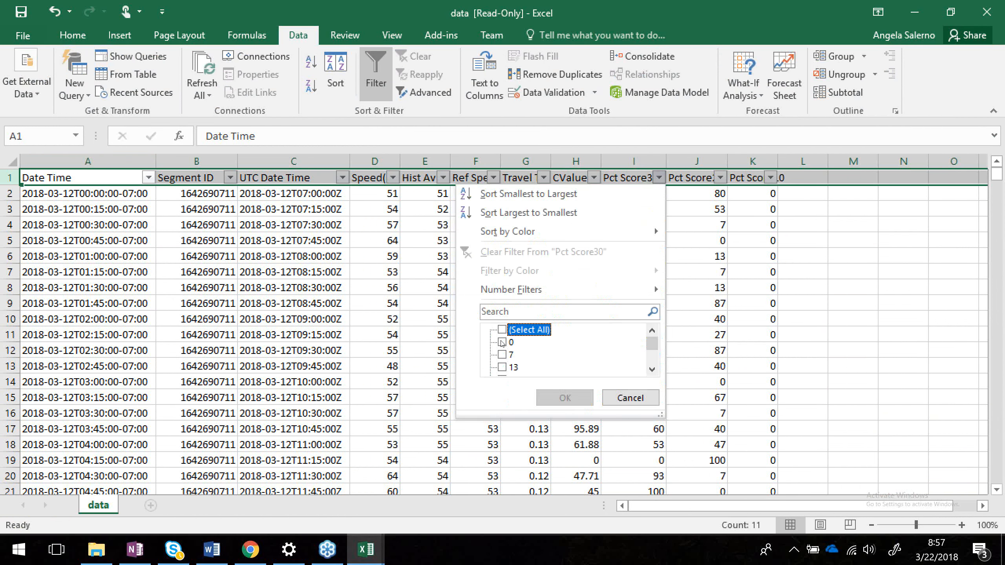
click(501, 342)
click(552, 393)
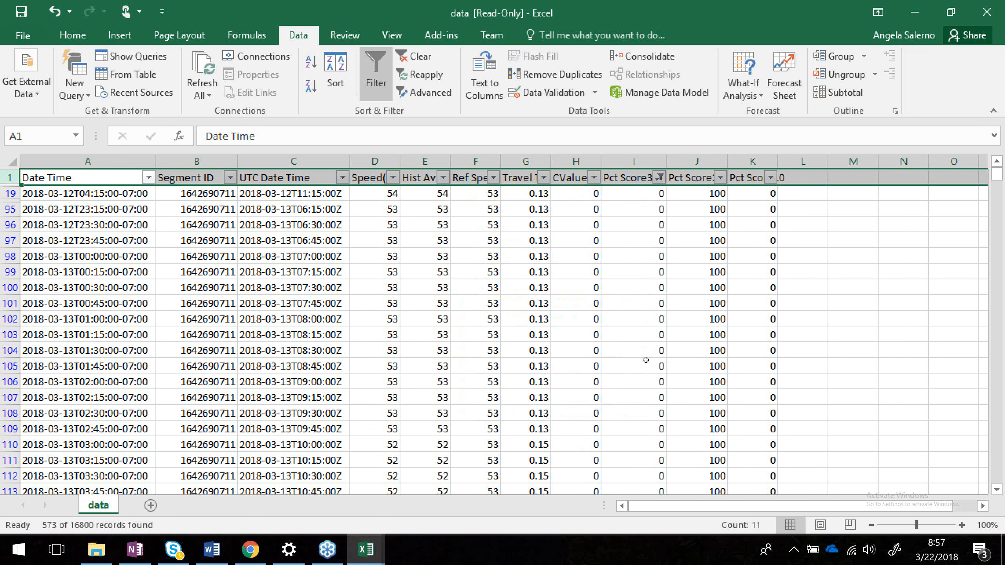
scroll(646, 360, down, 10)
scroll(646, 360, down, 20)
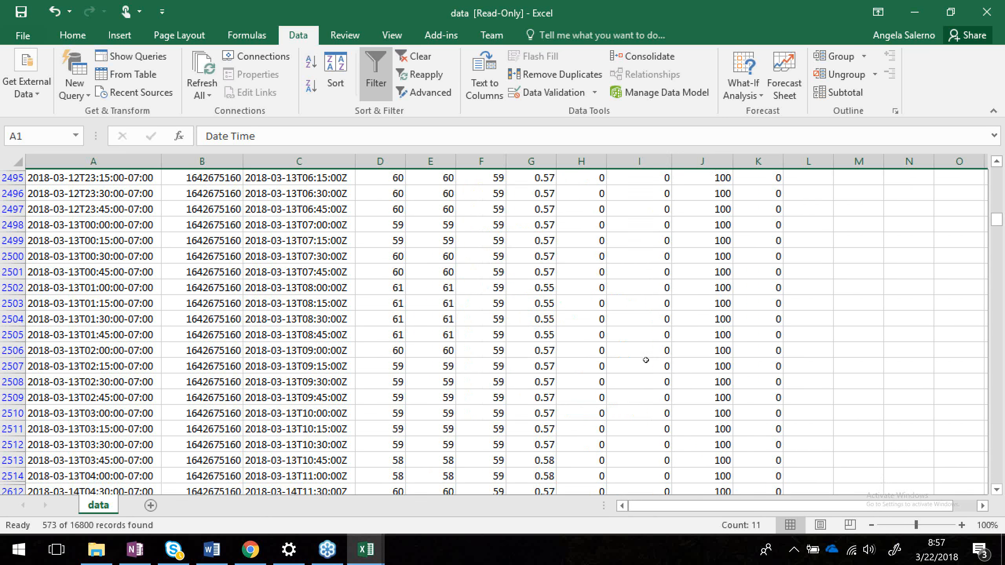
scroll(646, 360, up, 20)
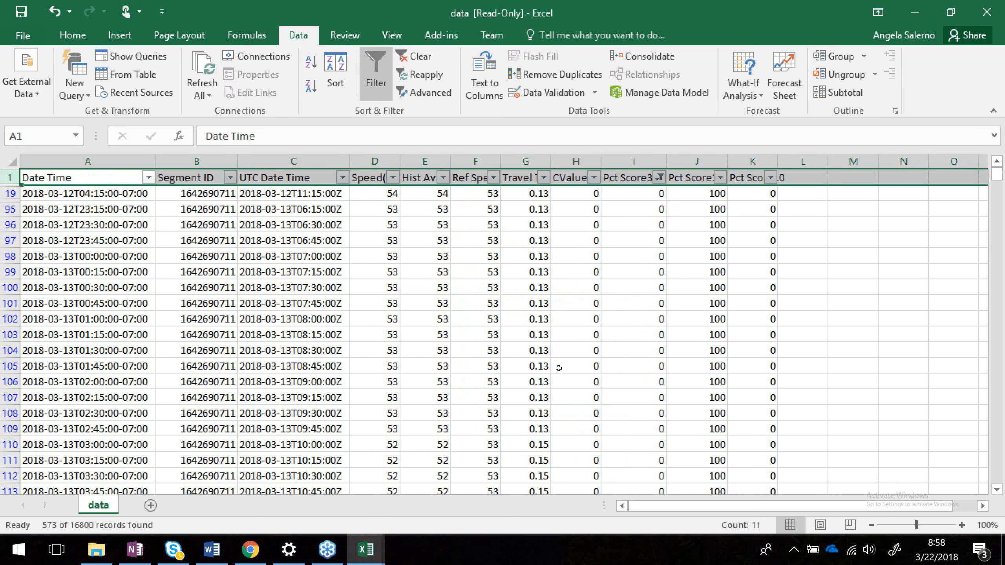
Change the Pct Score30 filter to show every value except 0 and scroll through the remaining rows.
click(659, 177)
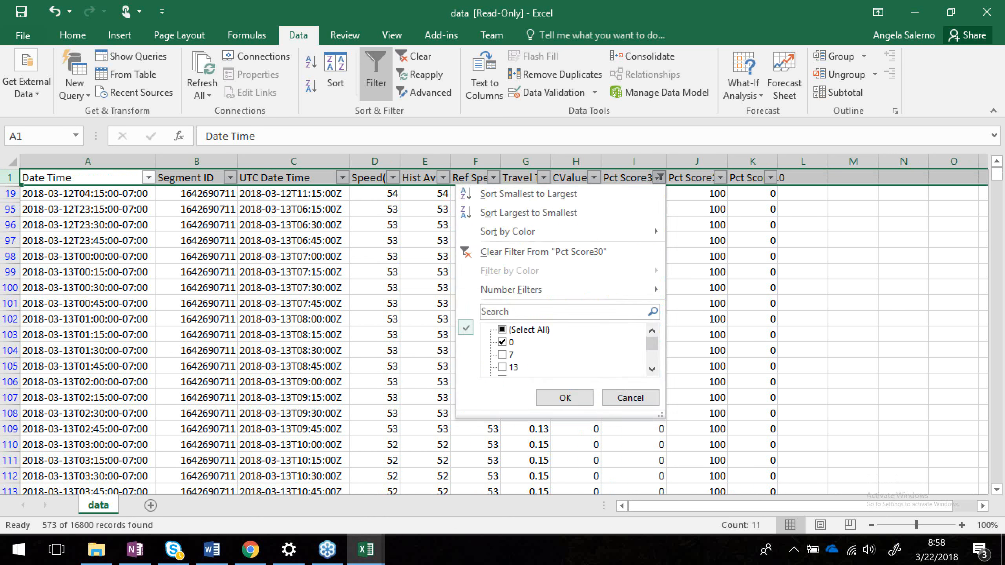
click(502, 330)
click(502, 342)
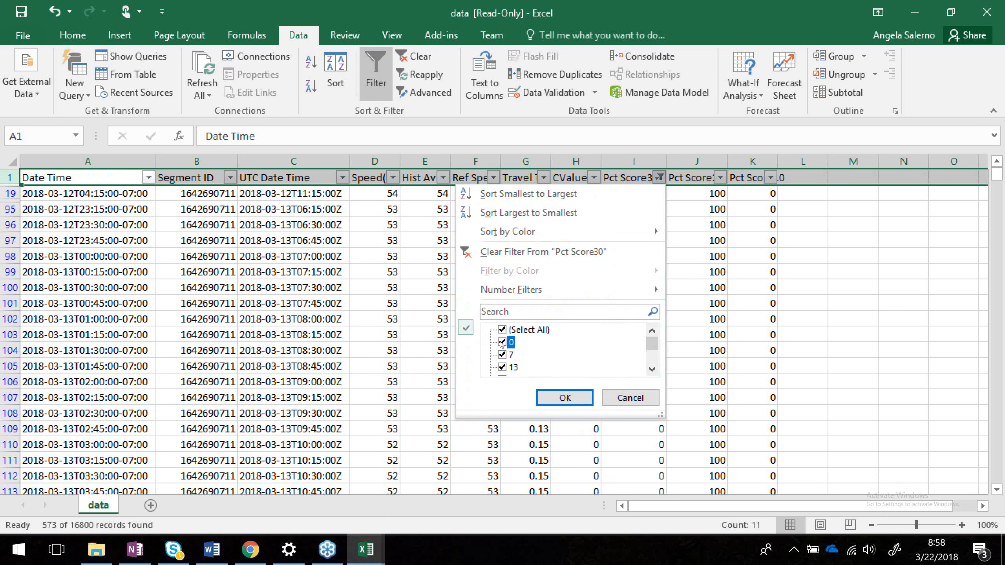
click(564, 398)
scroll(766, 359, down, 20)
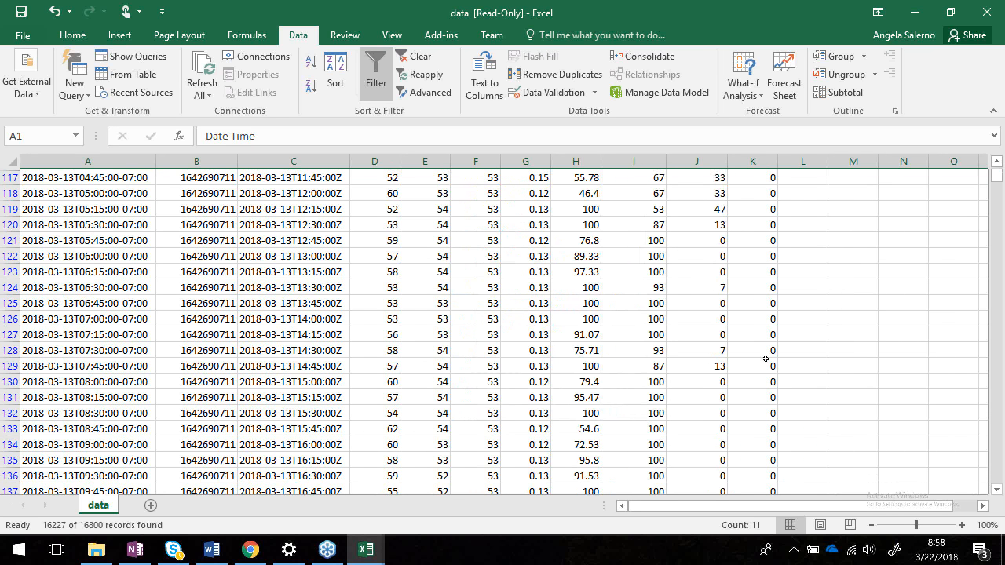
scroll(766, 359, down, 20)
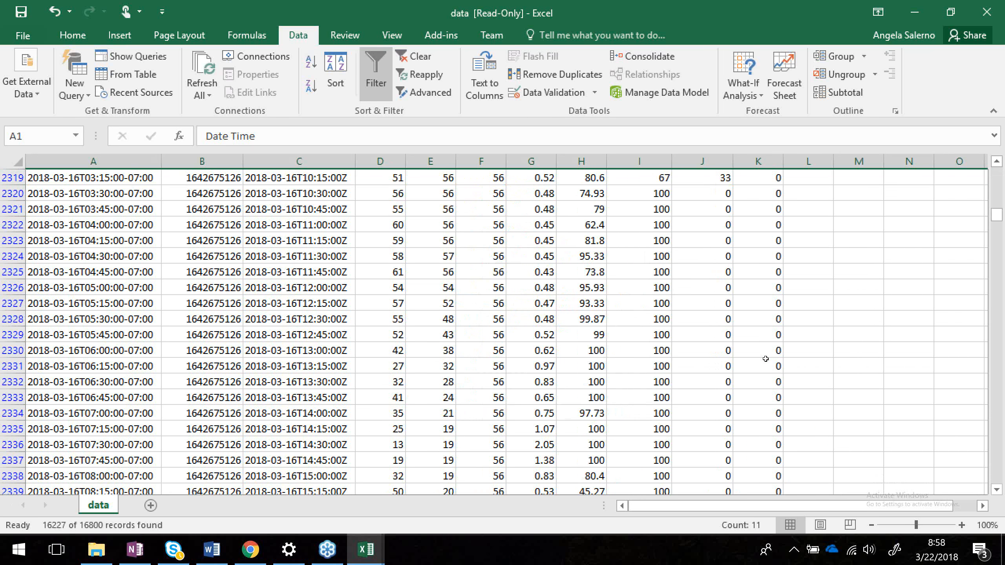
scroll(765, 359, up, 17)
click(765, 287)
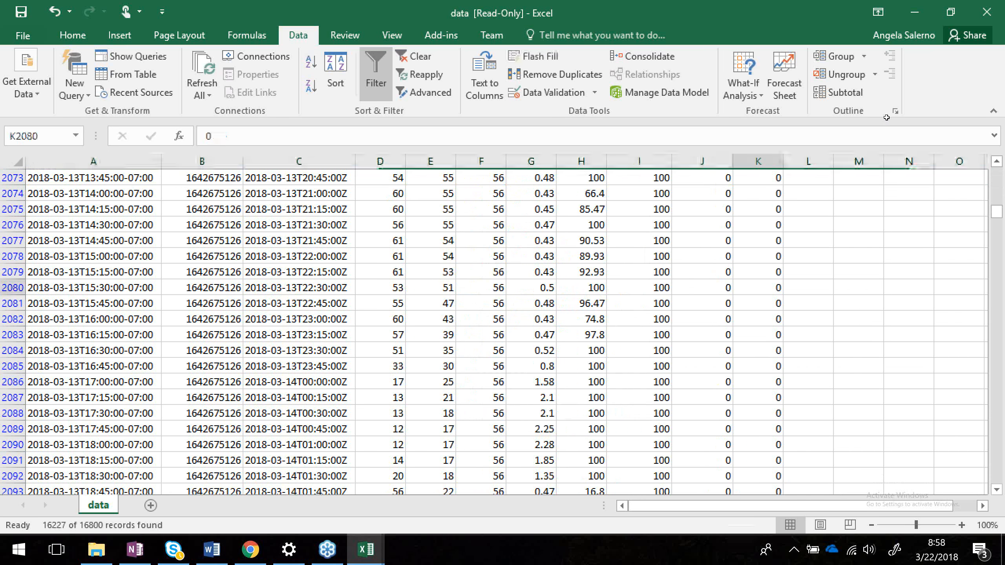
scroll(809, 241, up, 20)
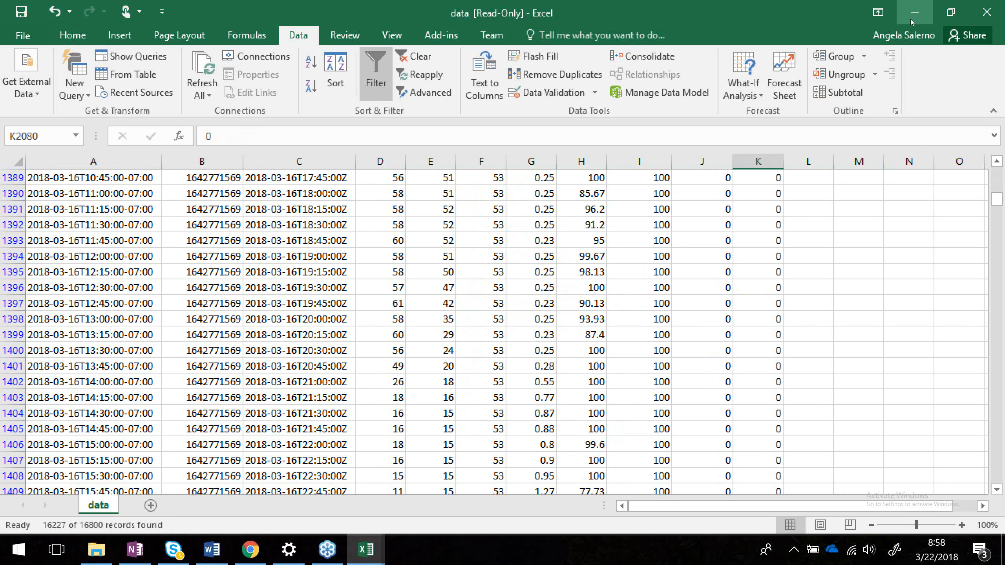
Minimize Excel and return to the top of the LA_Region bottleneck summary table in the browser.
click(911, 21)
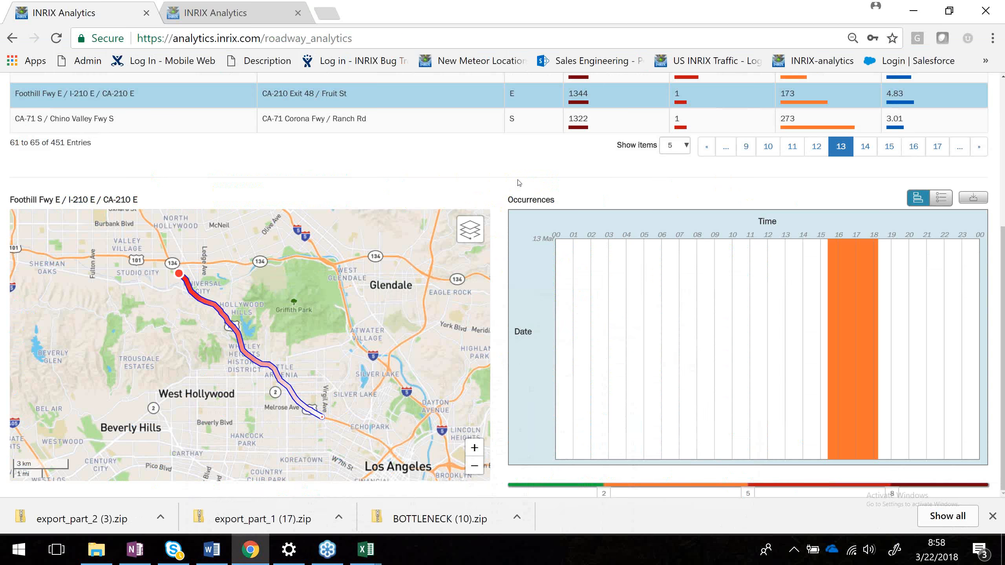
scroll(519, 183, up, 5)
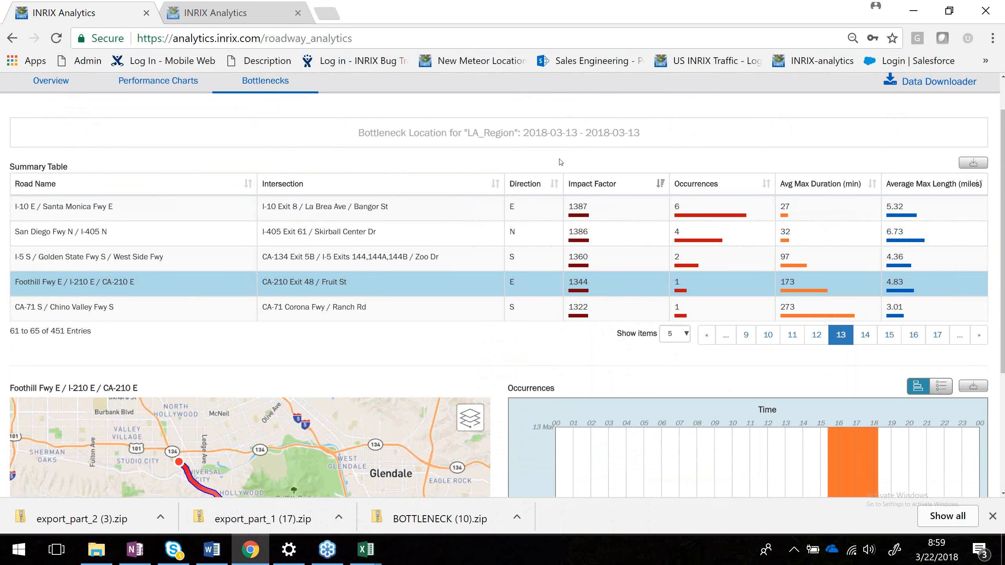
scroll(560, 162, up, 1)
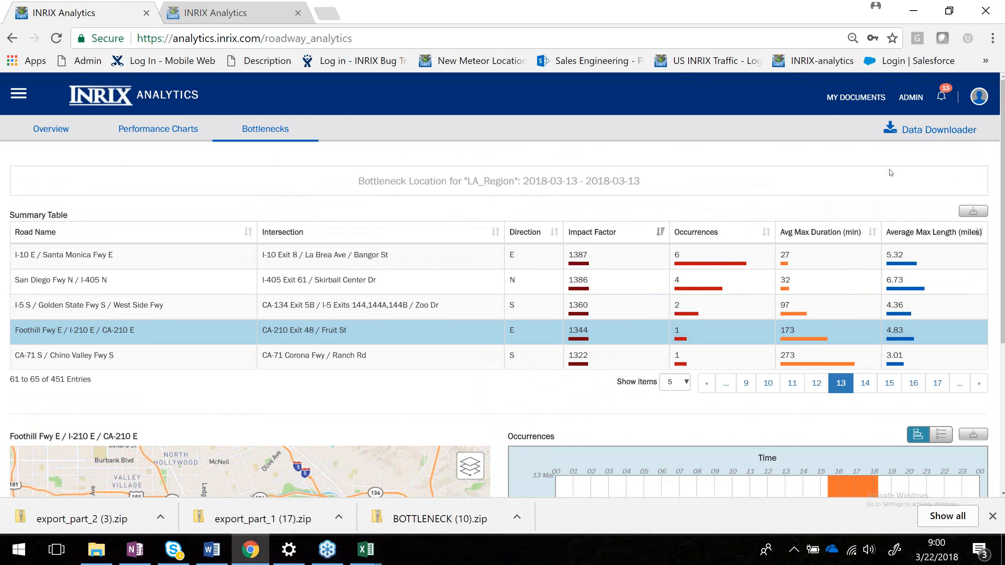
click(987, 233)
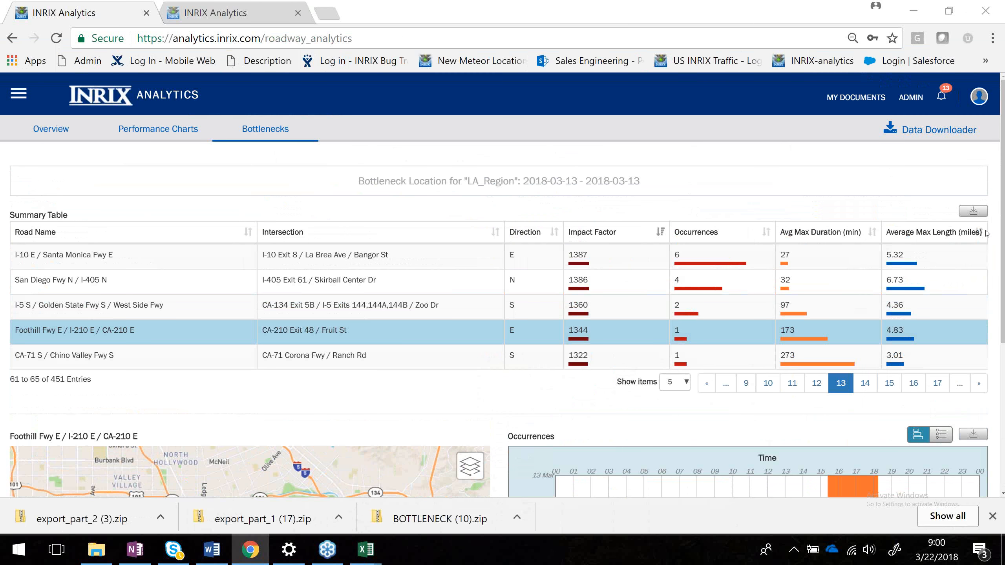